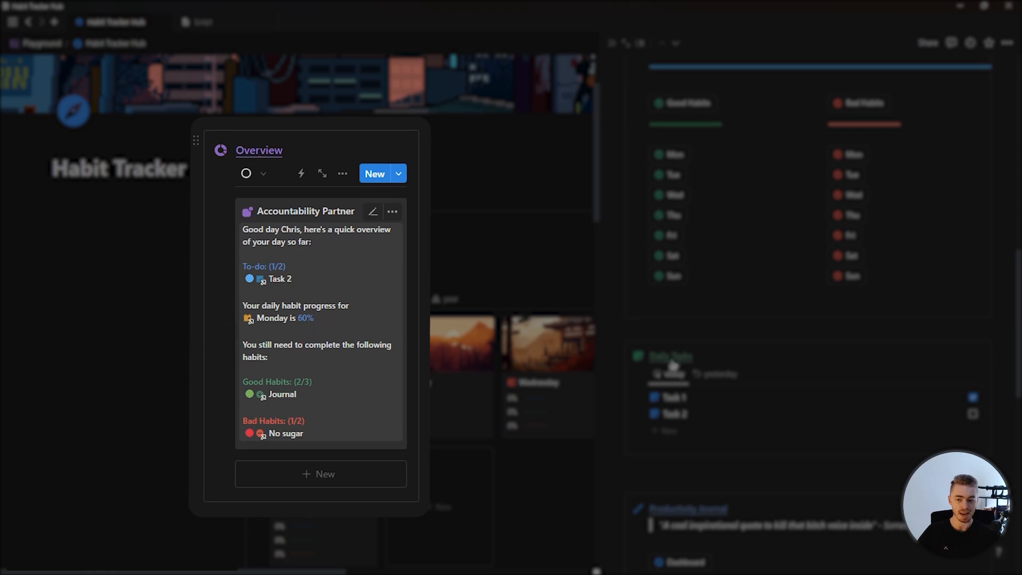
Mark the No sugar and Journal habits and Task 2 as completed and close the day's page
click(633, 228)
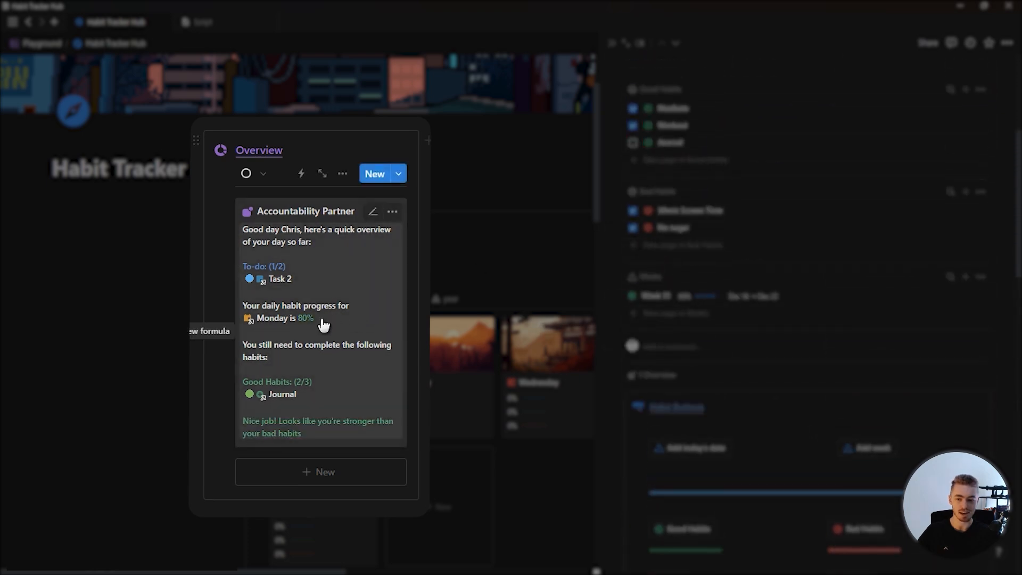
click(633, 143)
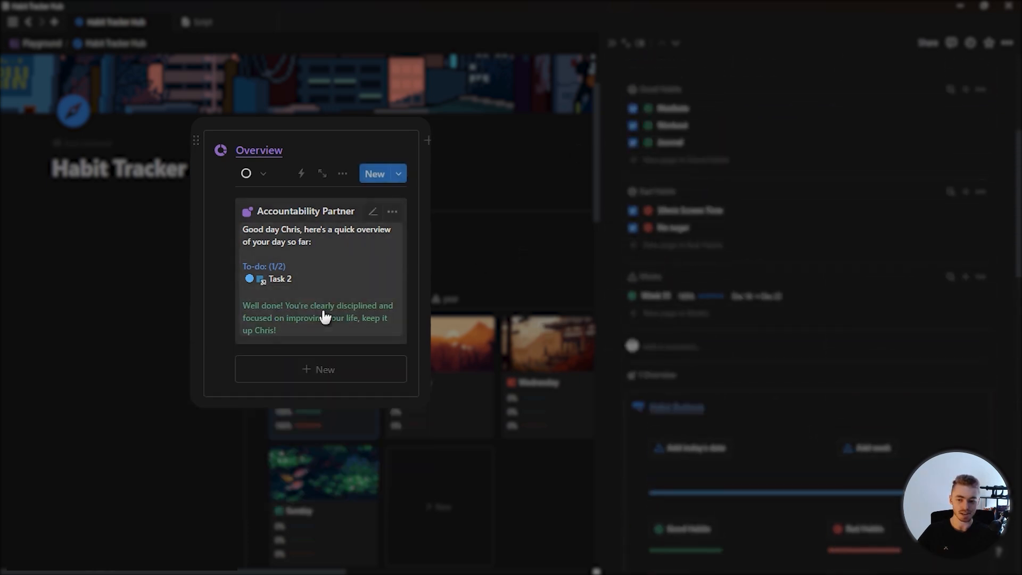
scroll(951, 326, down, 9)
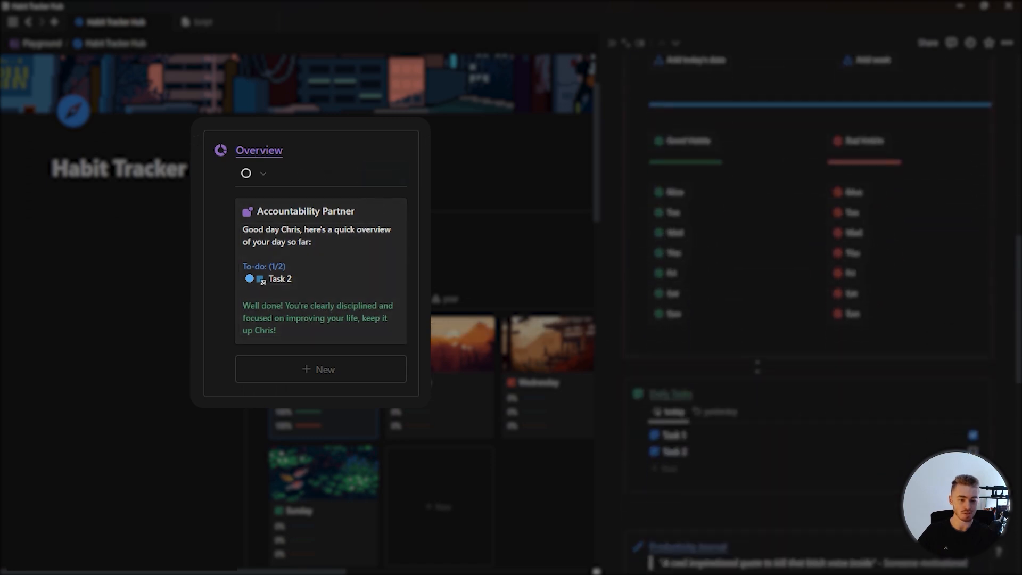
click(973, 308)
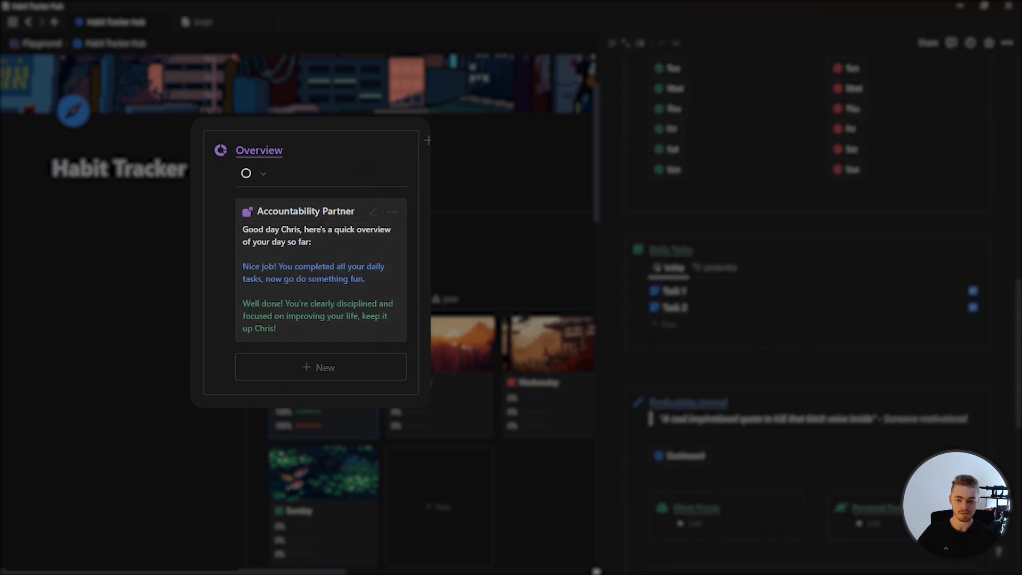
key(Escape)
Look through the Habit Tracker Hub page and the tracker's week, month, quarter and year views, returning to the day view
scroll(144, 341, down, 4)
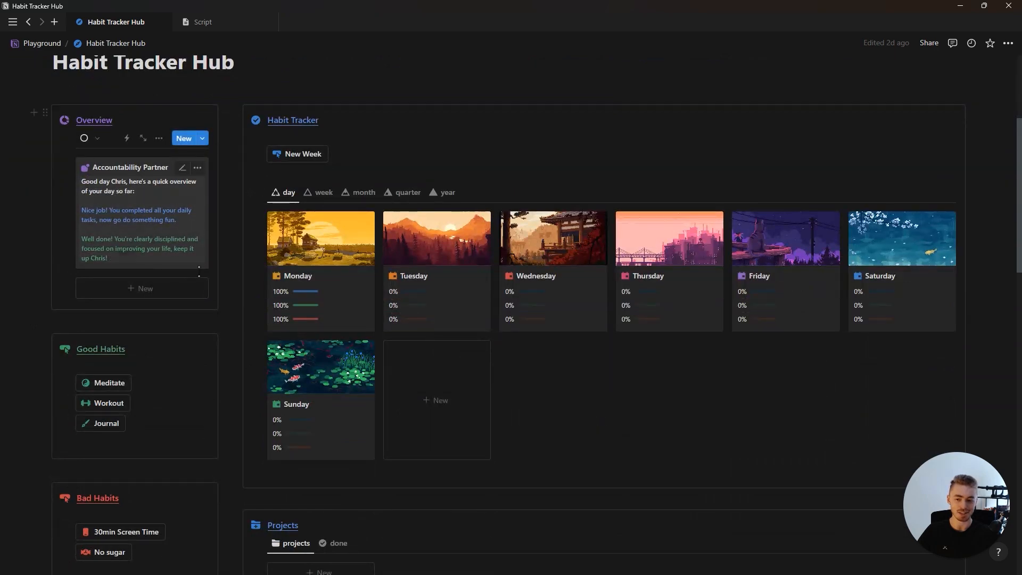
scroll(183, 274, down, 6)
scroll(292, 287, down, 6)
scroll(306, 314, up, 6)
scroll(306, 312, up, 10)
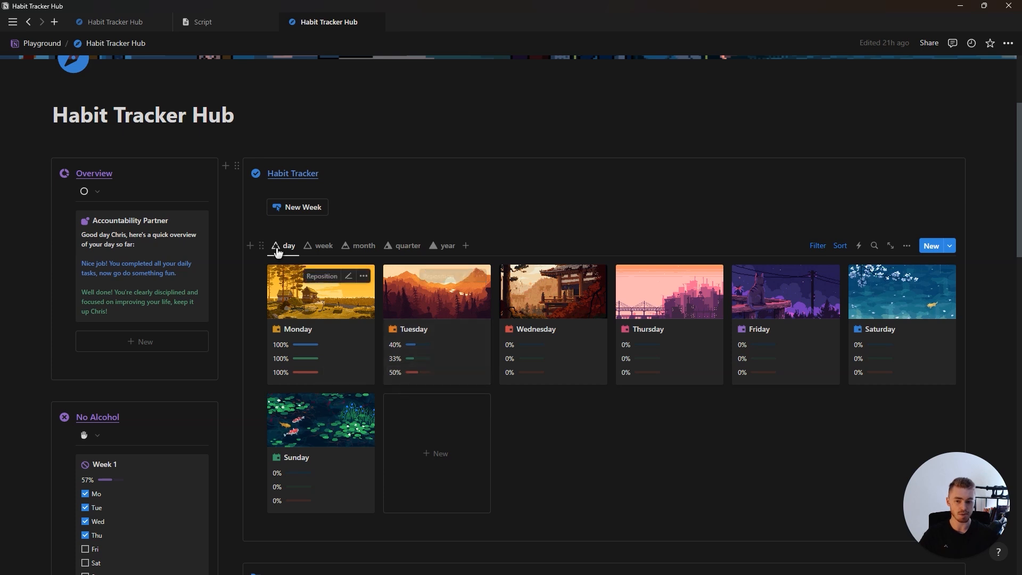
click(317, 247)
click(358, 248)
click(408, 246)
click(445, 246)
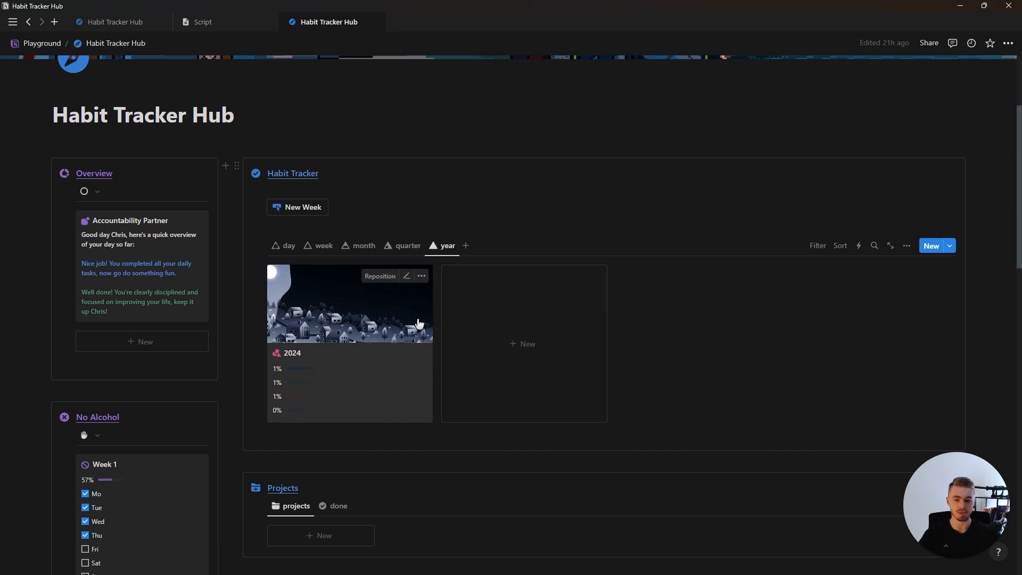
scroll(454, 347, up, 1)
scroll(455, 348, up, 2)
click(288, 299)
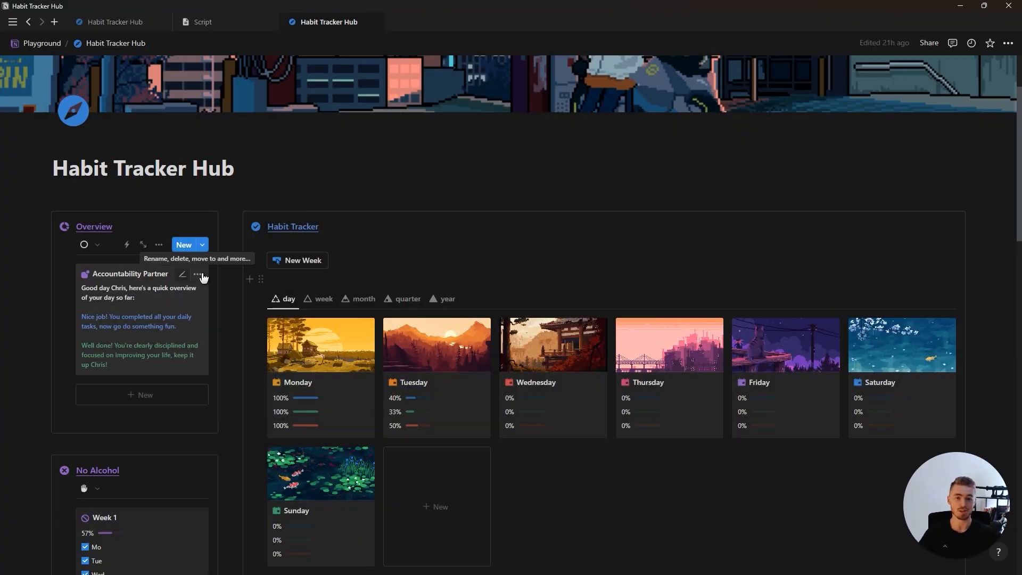
In the other Habit Tracker Hub tab, insert a gallery view of a new database titled Accountability Partner above Good Habits
key(ctrl+Tab)
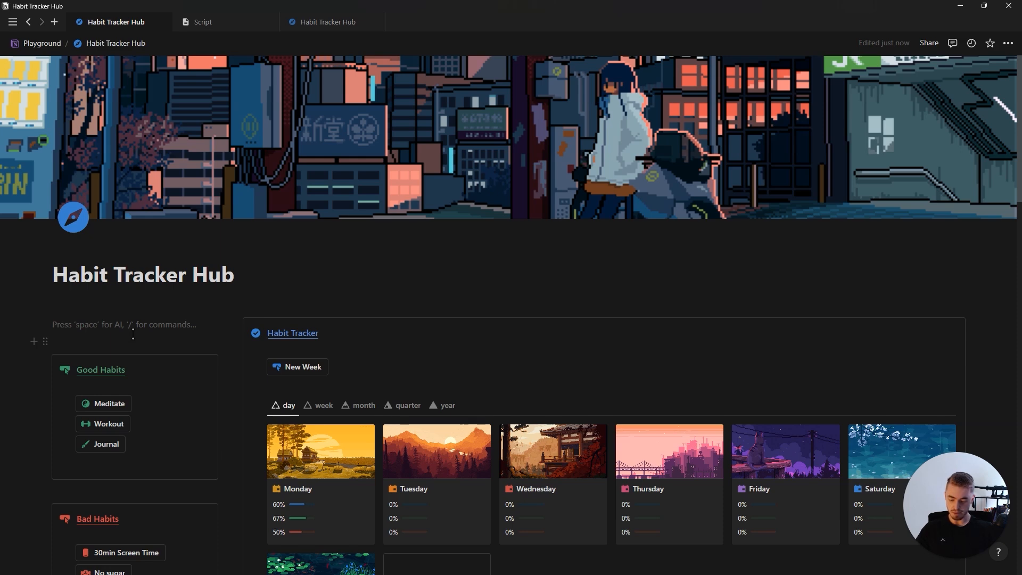
text(/gall)
key(Return)
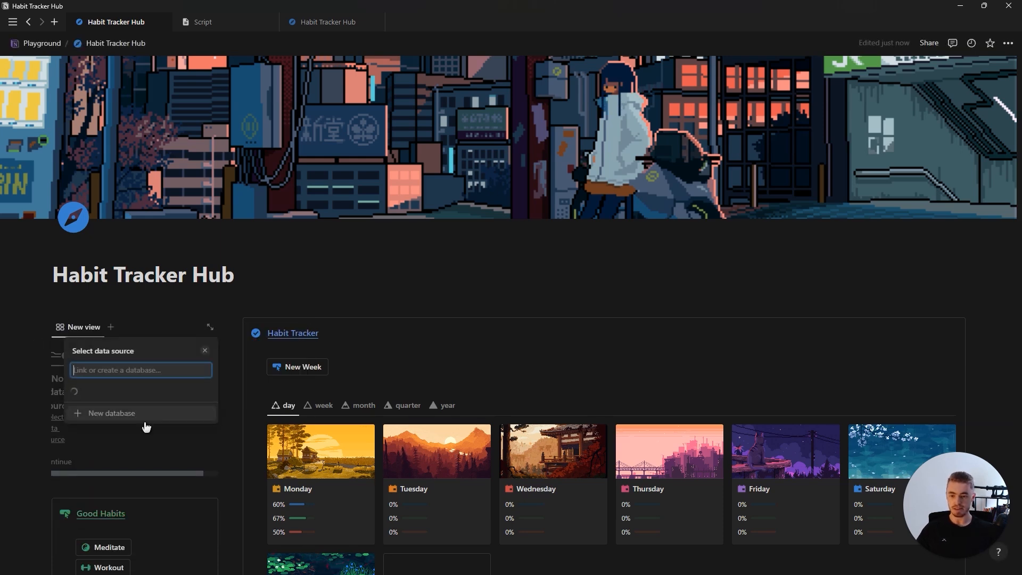
click(129, 531)
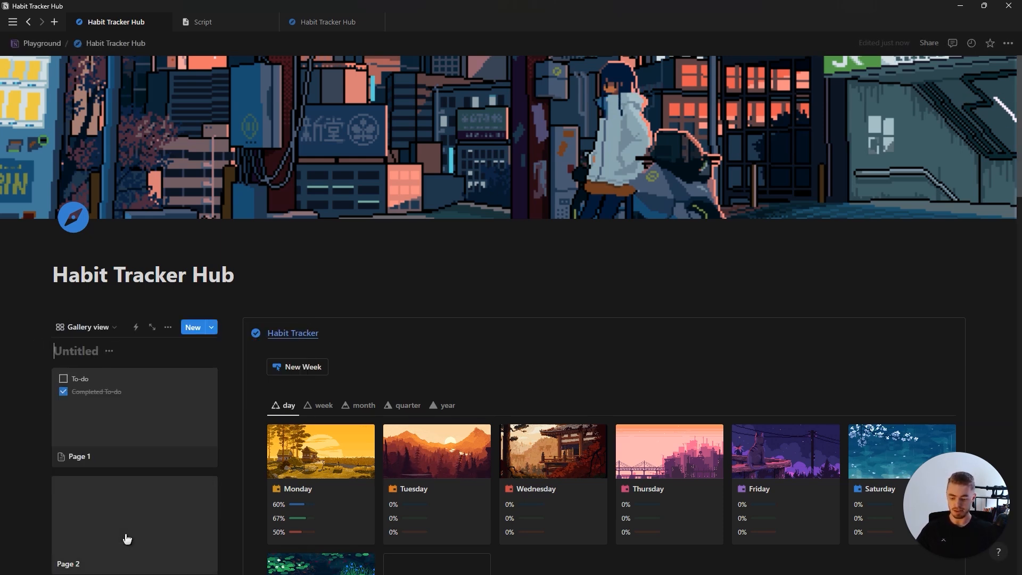
text(Accountability Partner)
Give the Accountability Partner database the purple rounded-square-with-dot icon and return to the Habit Tracker Hub page
click(188, 350)
click(160, 368)
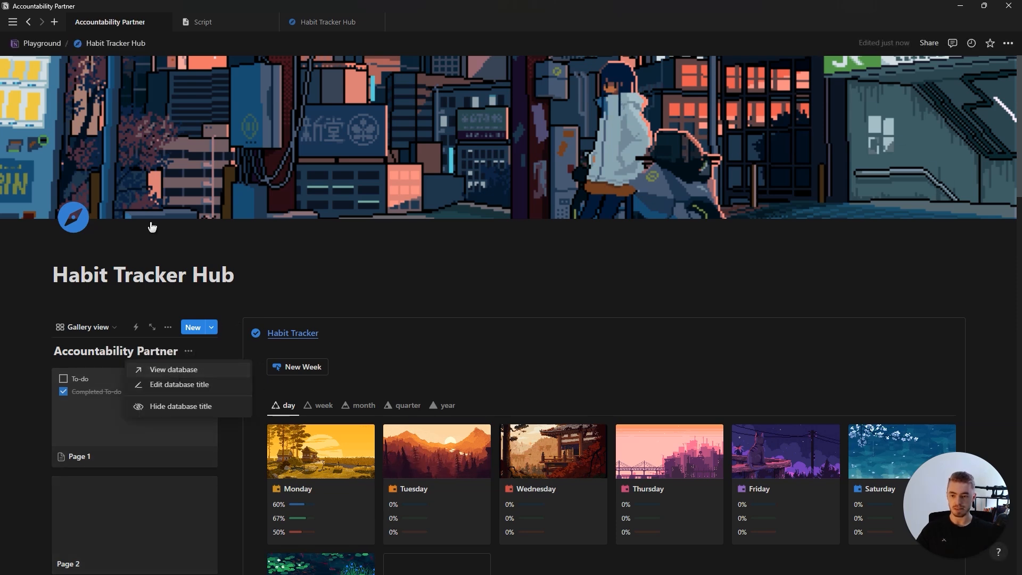
click(94, 68)
click(58, 94)
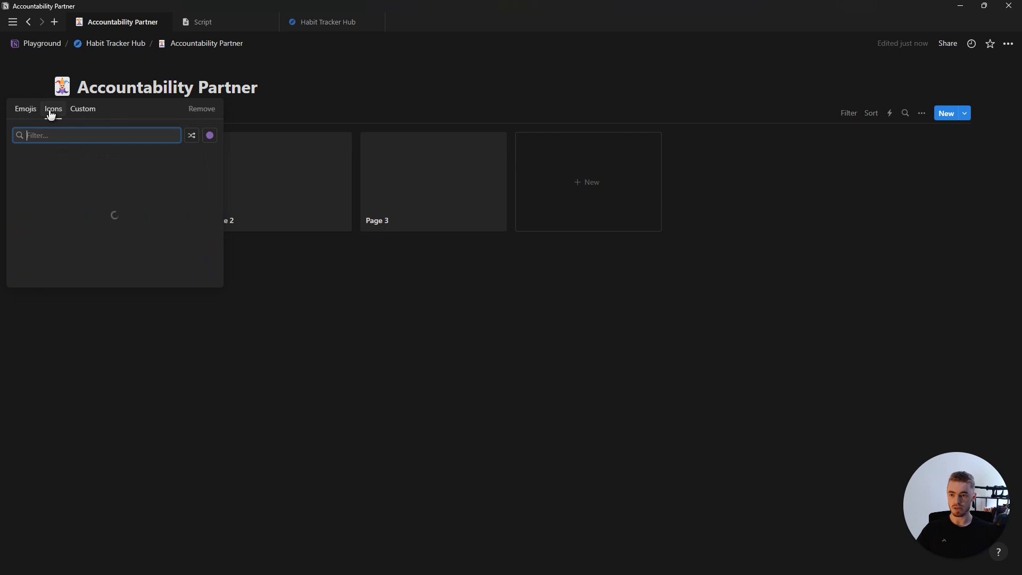
click(35, 177)
click(116, 43)
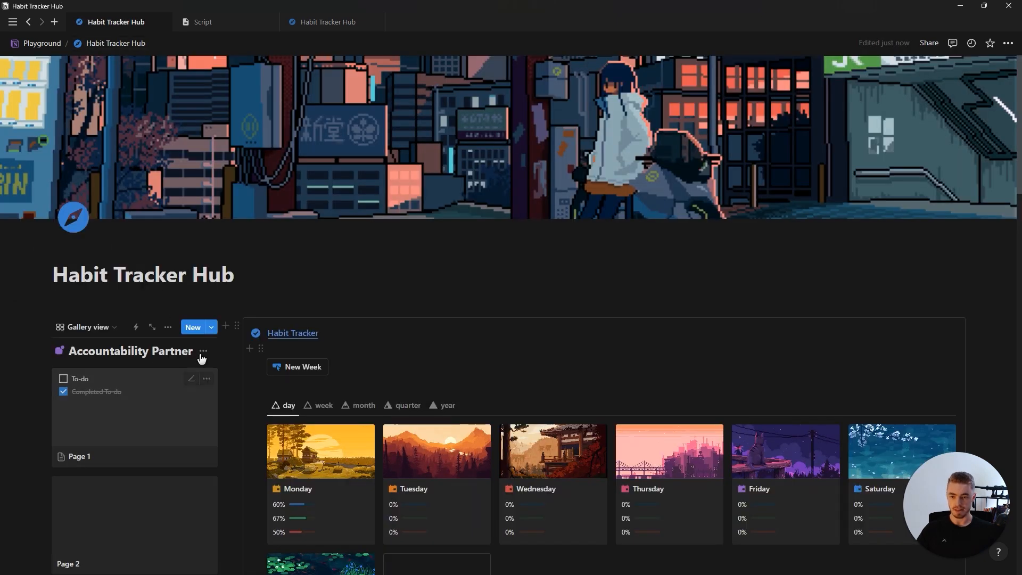
Hide the Accountability Partner database title and label its gallery view with only a circle icon and no name
click(201, 359)
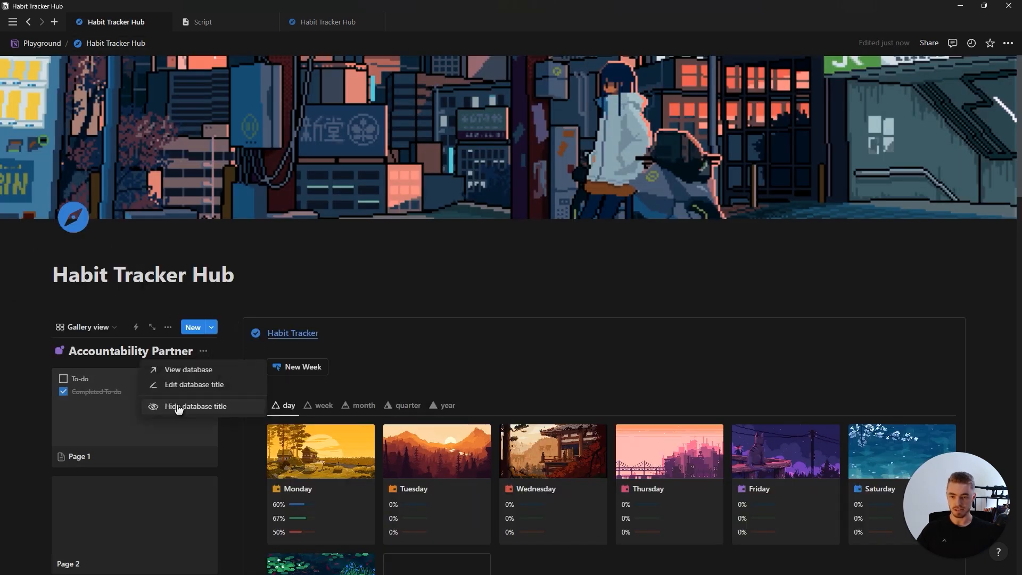
click(160, 403)
click(99, 327)
click(147, 369)
click(130, 401)
click(78, 95)
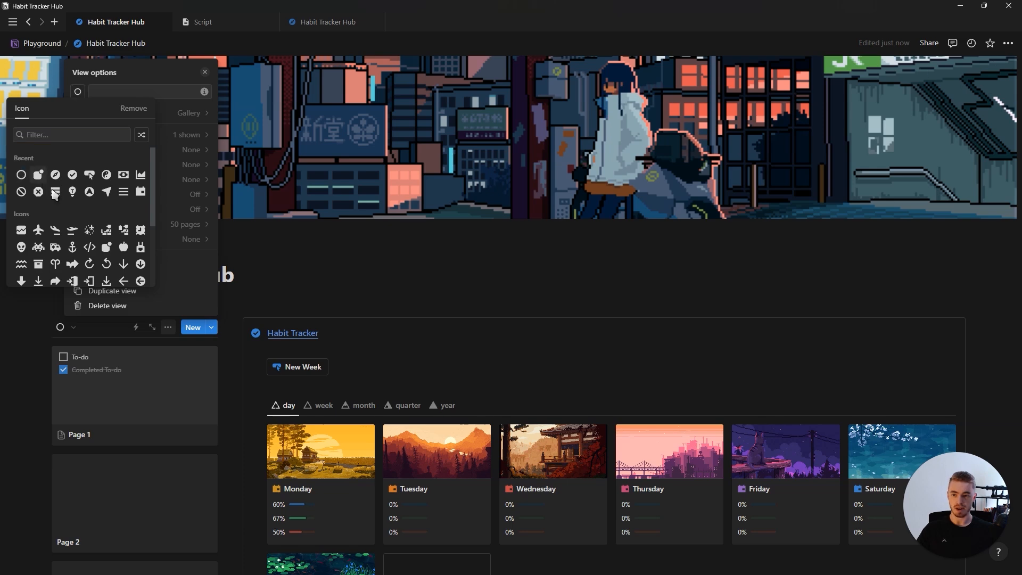
click(39, 175)
click(46, 302)
Delete the sample cards Page 2 and Page 3 from the gallery
scroll(38, 322, down, 3)
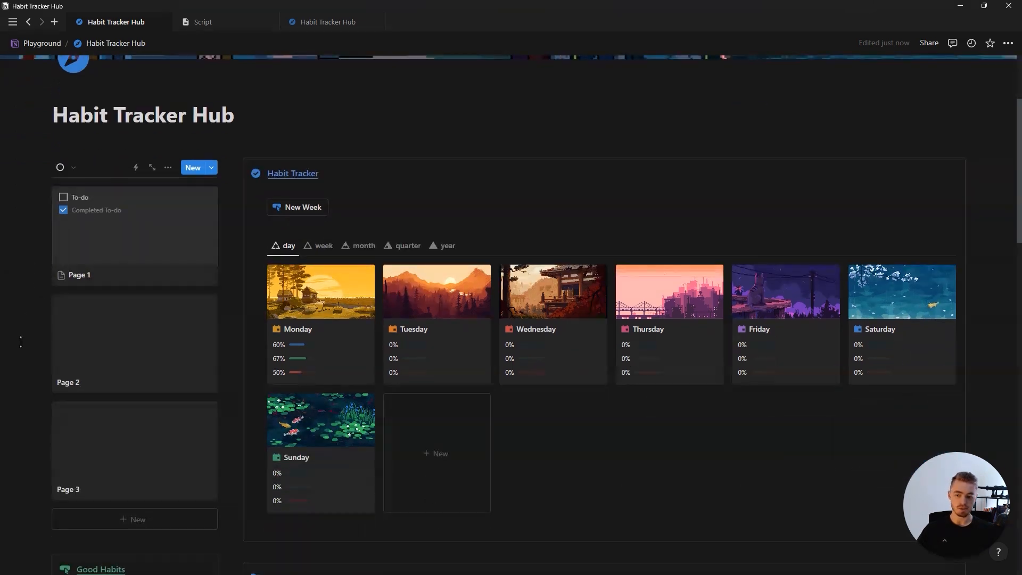
drag(64, 406, 105, 454)
key(Delete)
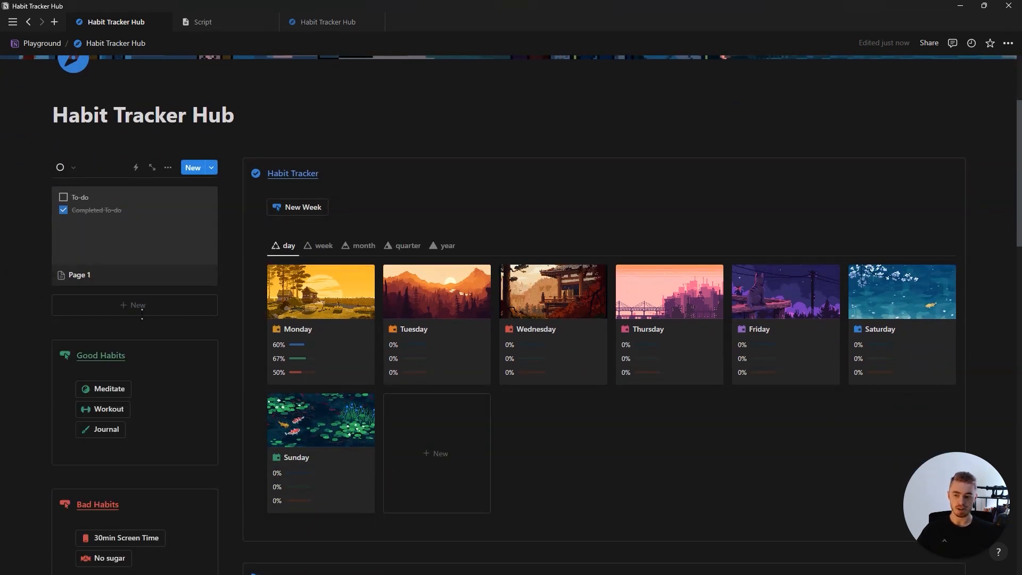
Empty Page 1 by deleting its two to-do items and its Tags and Created properties
click(137, 239)
drag(341, 343, 517, 291)
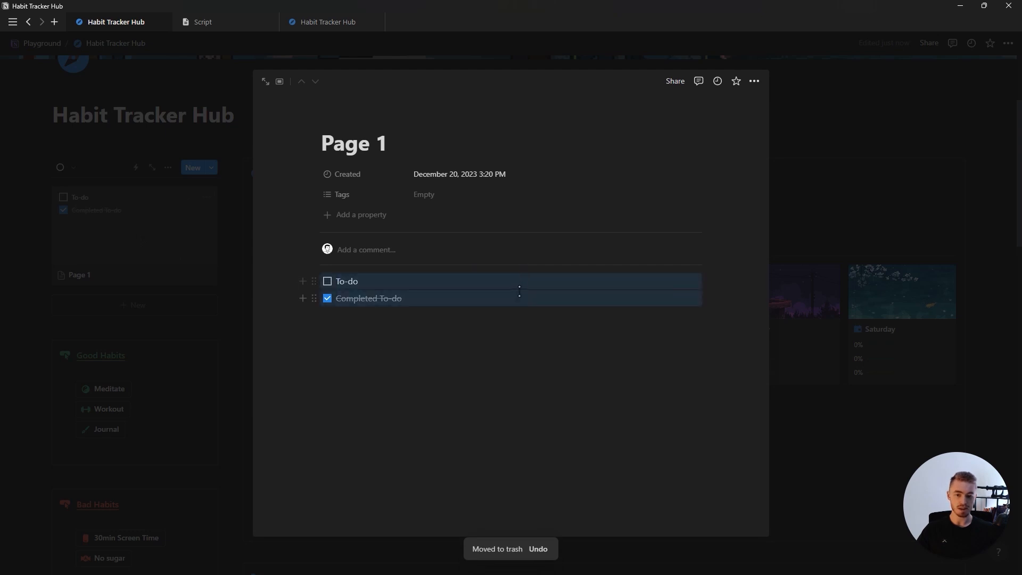
key(Delete)
click(384, 195)
click(393, 283)
click(456, 307)
click(350, 174)
click(383, 259)
key(Return)
Title the remaining page Accountability Partner and give it the purple rounded-square-with-dot icon
text(Accountability)
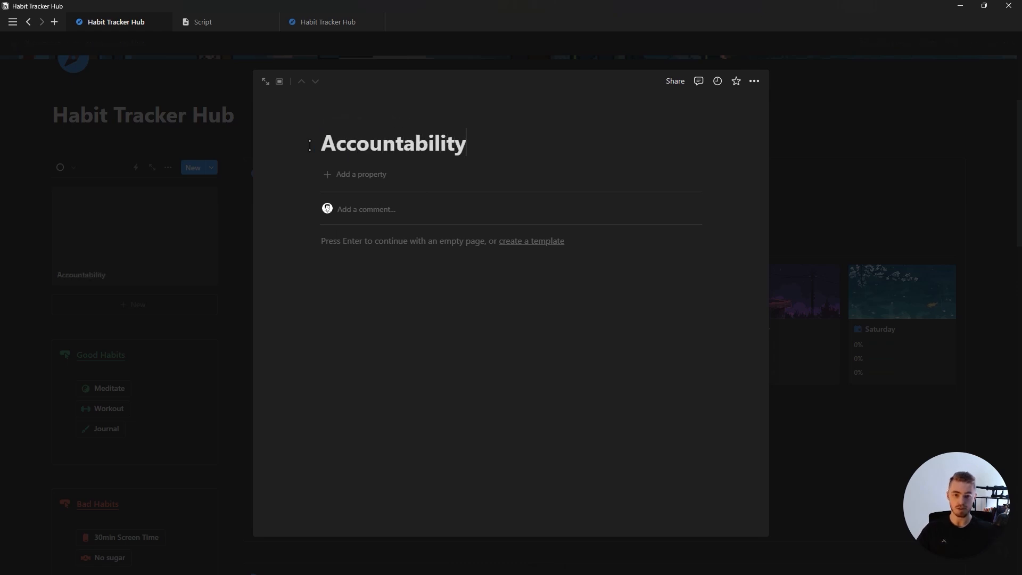
text( Partner)
click(341, 122)
click(331, 181)
click(281, 201)
click(251, 275)
Add a formula property named Overview formula with the rounded-square-with-dot icon to the page and close the page
click(341, 254)
text(f)
click(352, 381)
text(Overview formula)
key(Return)
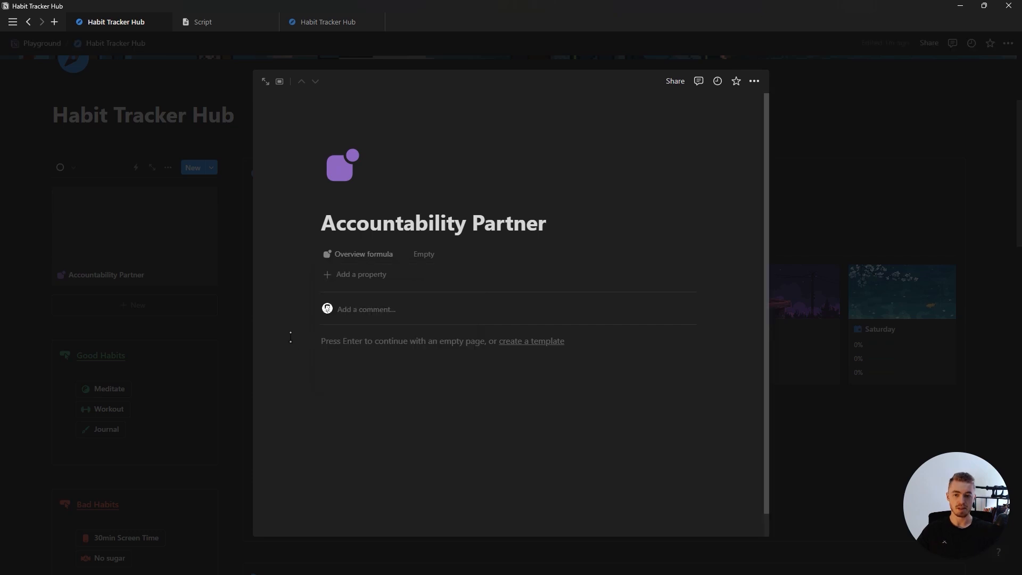
click(180, 202)
Set the gallery's card preview to None and its card size to Small
click(167, 167)
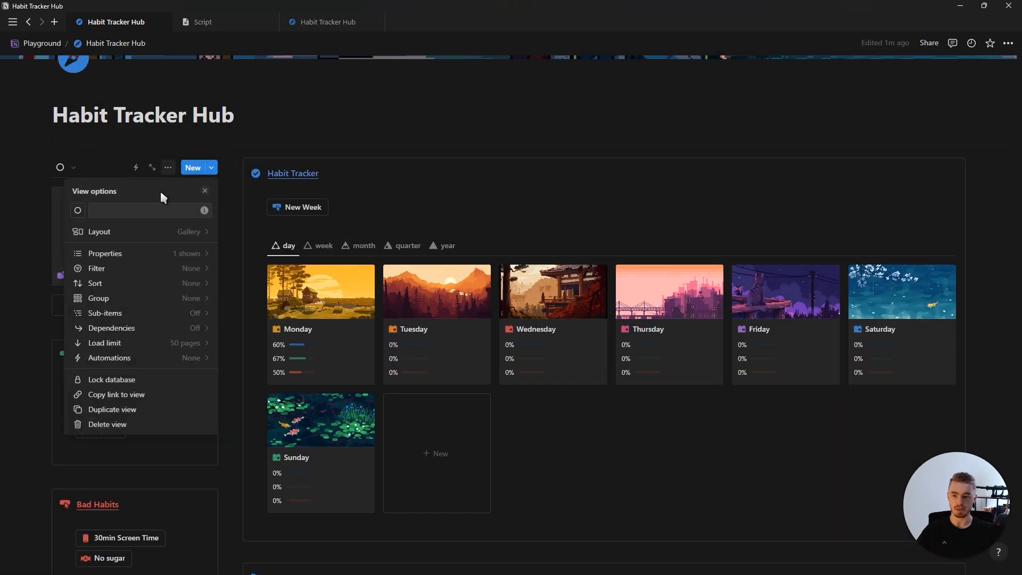
click(136, 235)
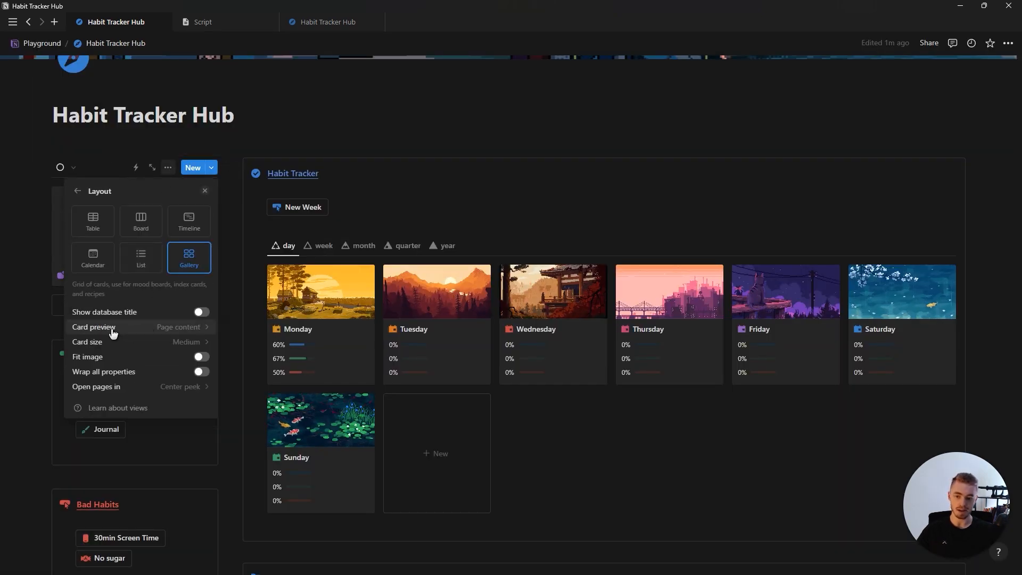
click(132, 326)
click(133, 346)
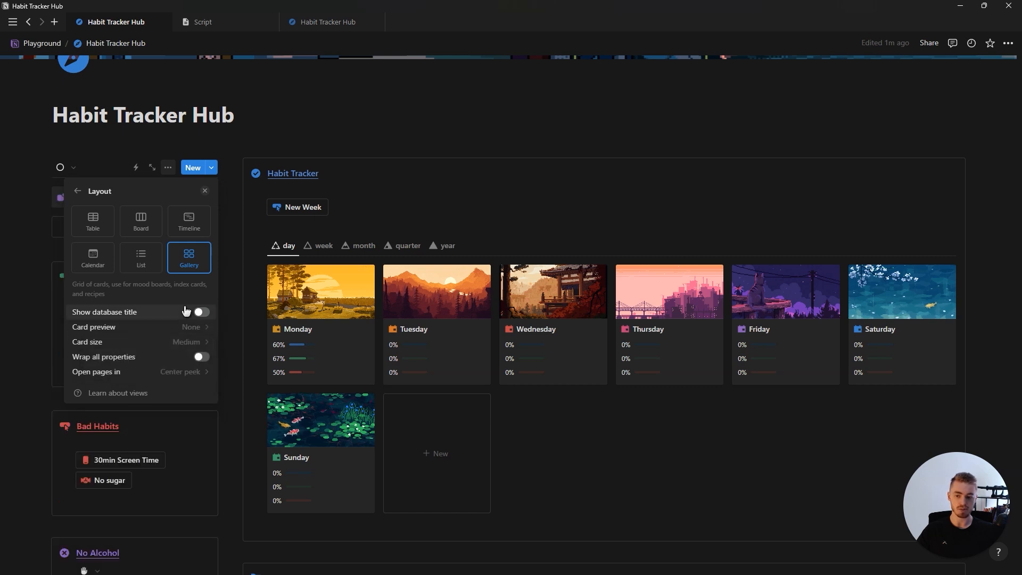
click(147, 341)
click(130, 361)
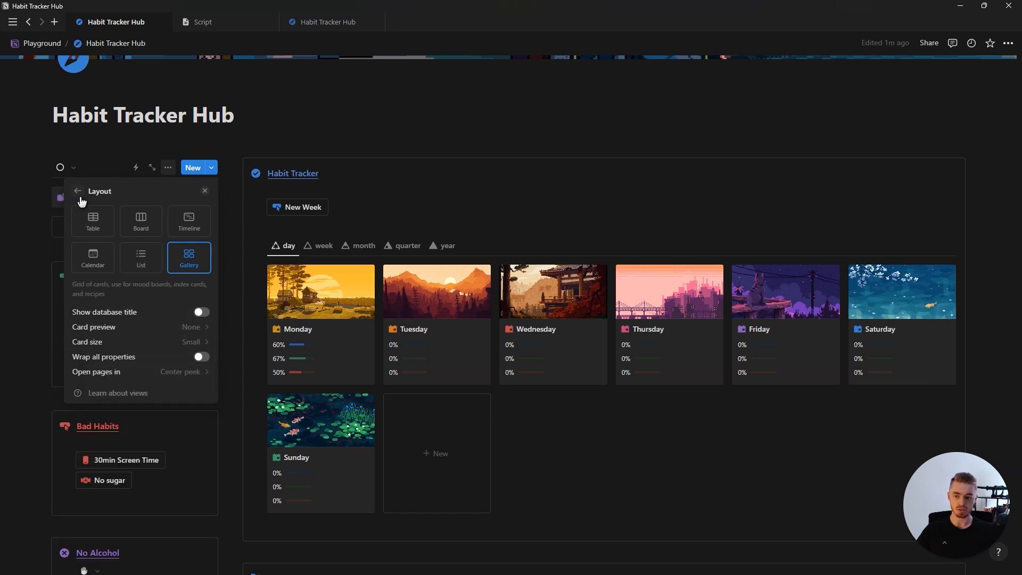
Show the Overview formula property on the gallery's cards
click(78, 191)
click(134, 252)
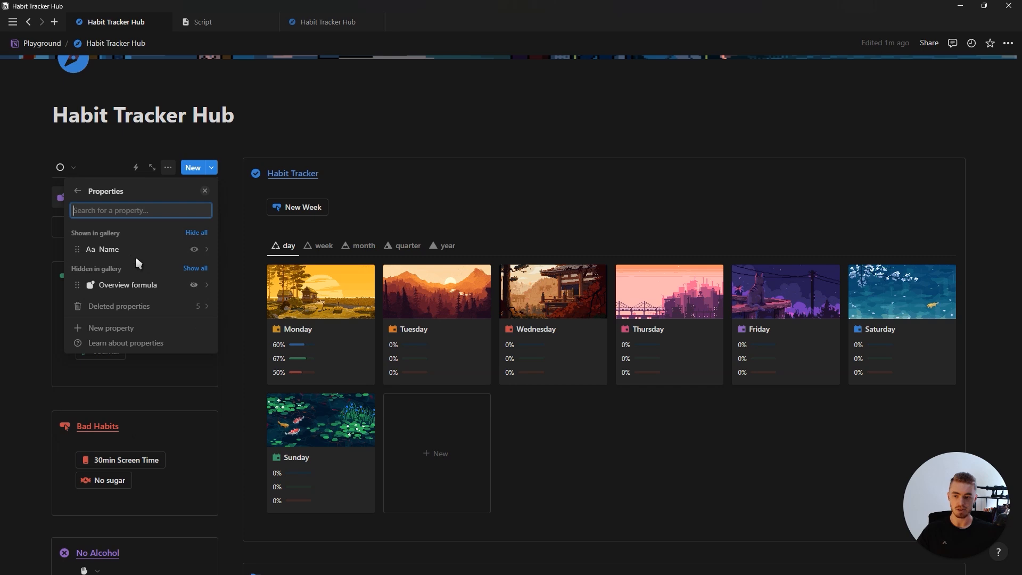
click(194, 285)
click(205, 191)
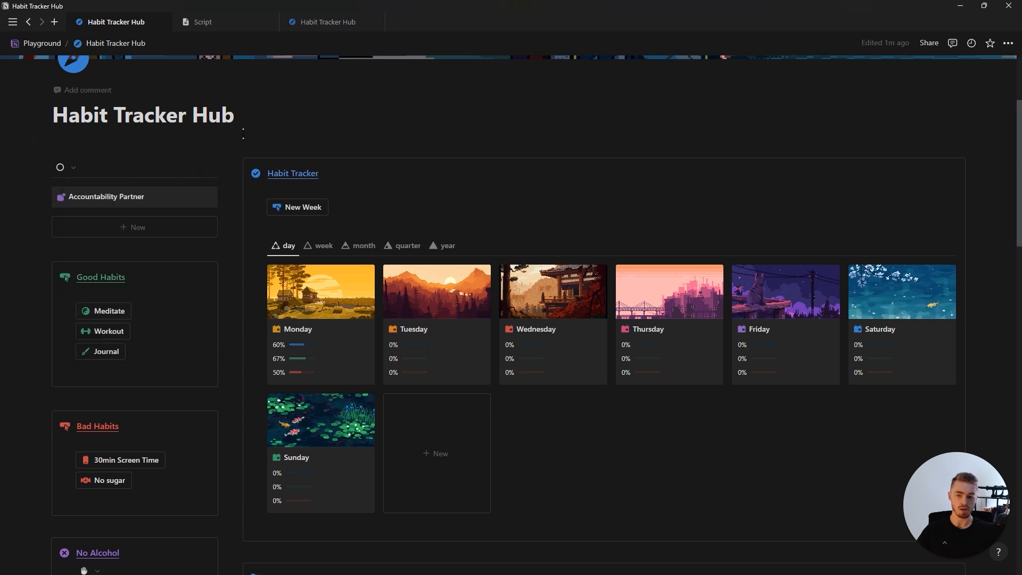
Add a callout with a purple ring icon around the Accountability Partner gallery and title it Overview
scroll(307, 166, up, 2)
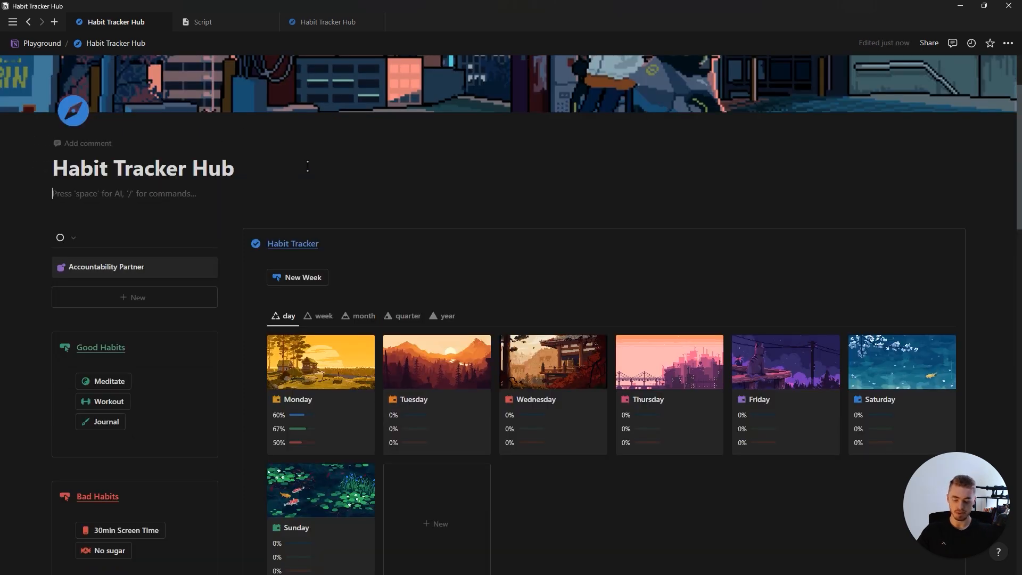
key(space)
drag(46, 202, 66, 247)
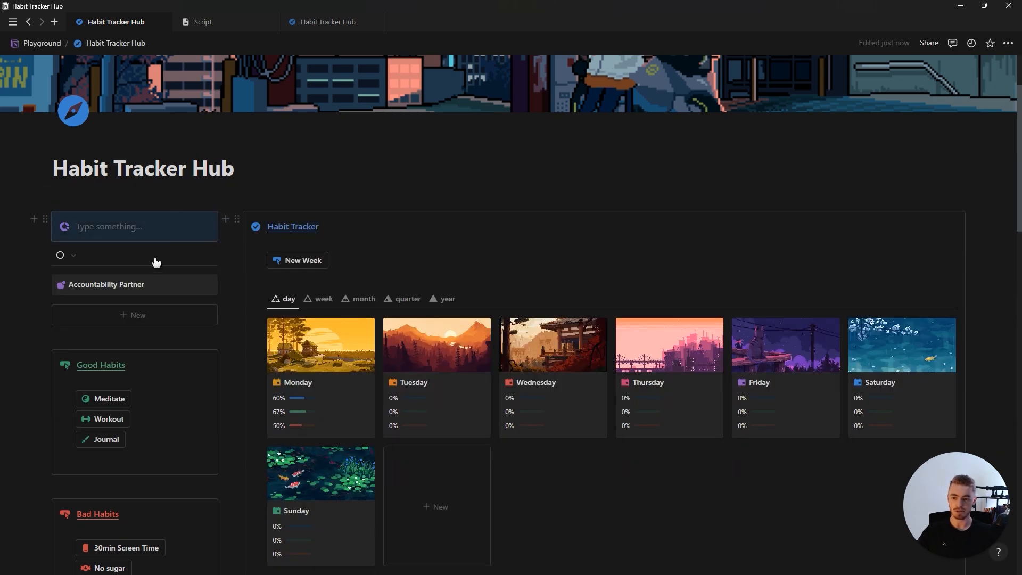
click(87, 223)
text(Overview)
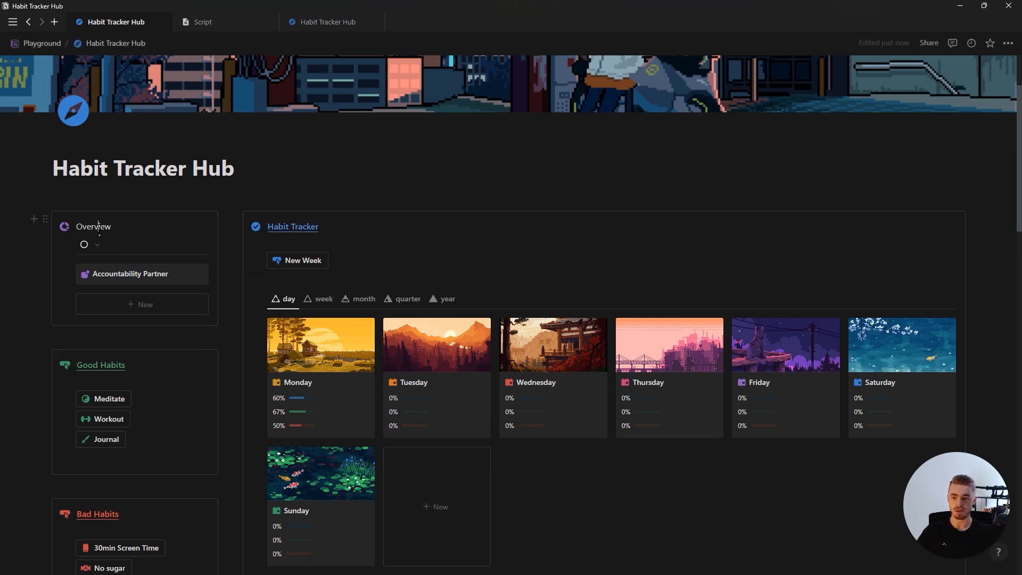
Format the callout's Overview title as bold, underlined and purple
double_click(87, 219)
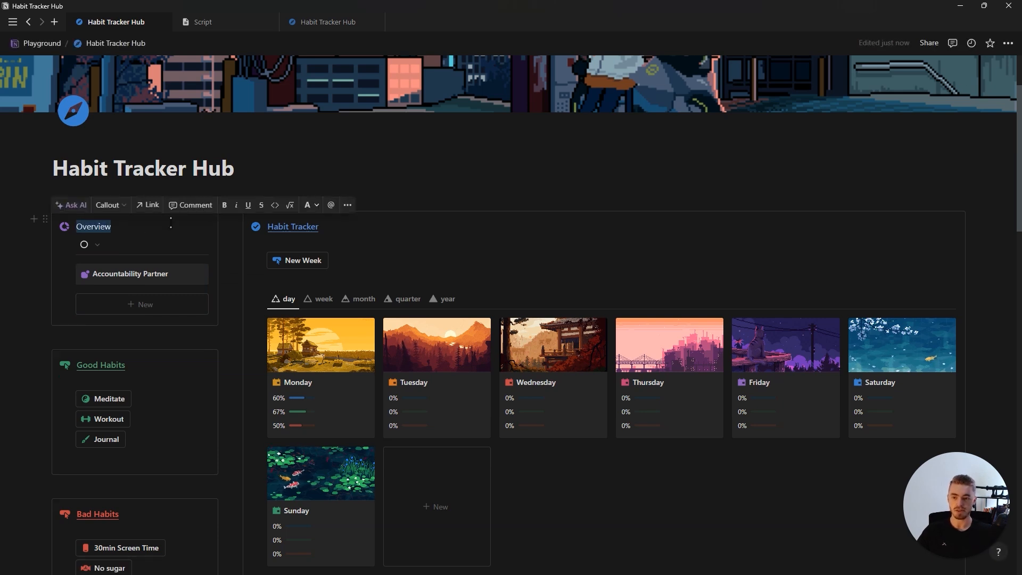
click(248, 207)
click(309, 205)
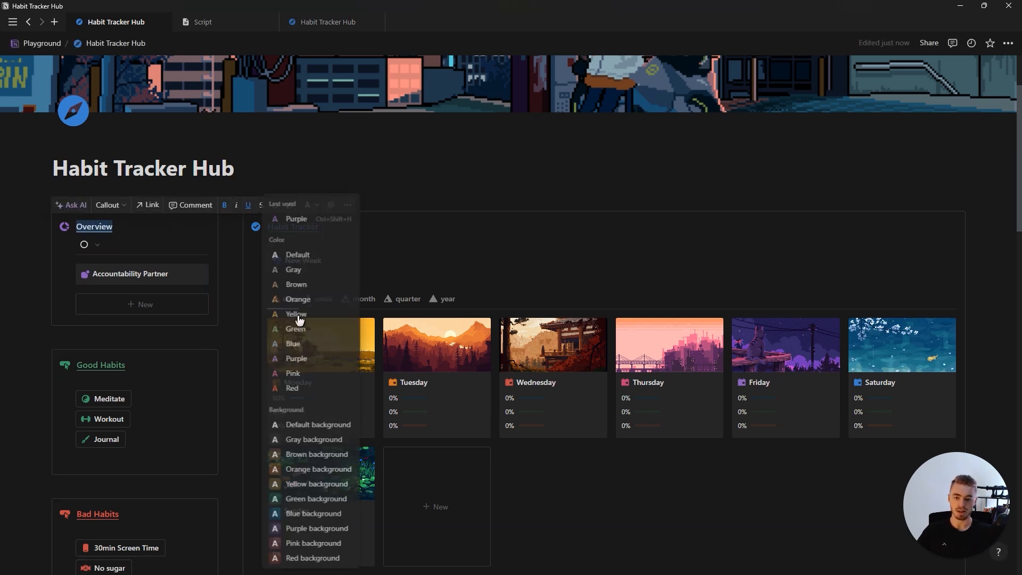
click(291, 355)
click(64, 227)
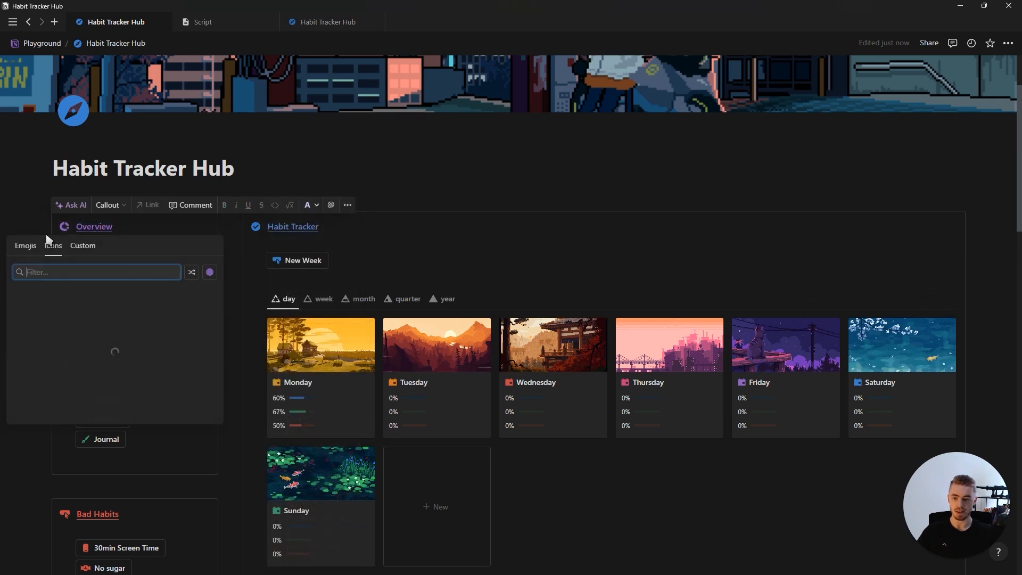
click(159, 230)
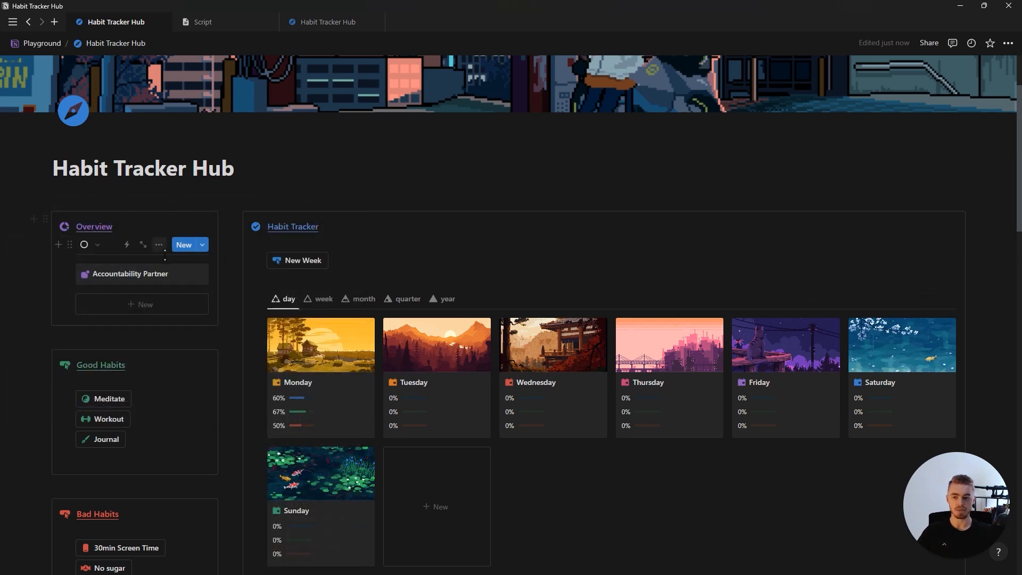
Turn on wrapping of all properties in the Overview gallery's layout
click(161, 249)
click(169, 312)
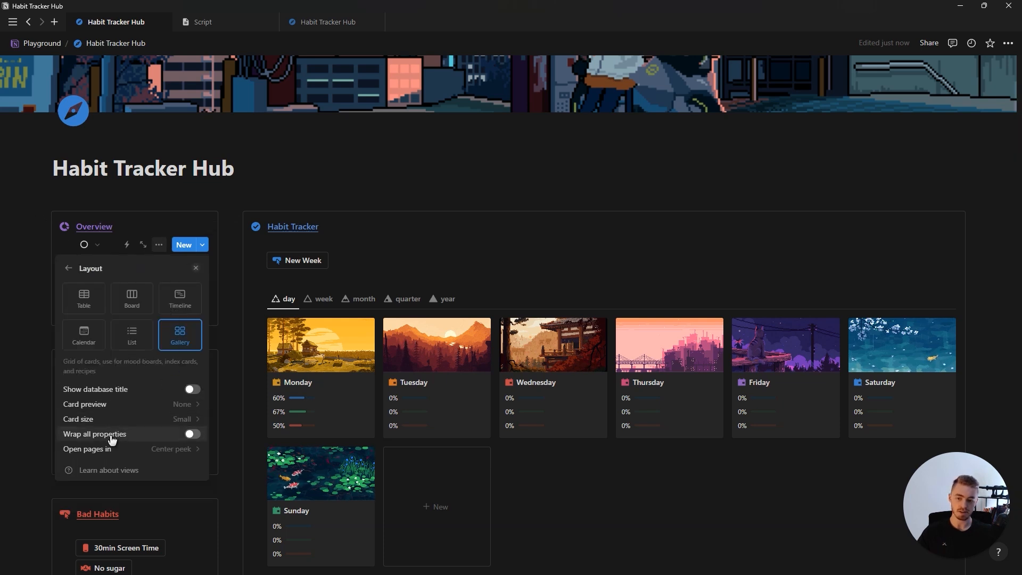
click(140, 439)
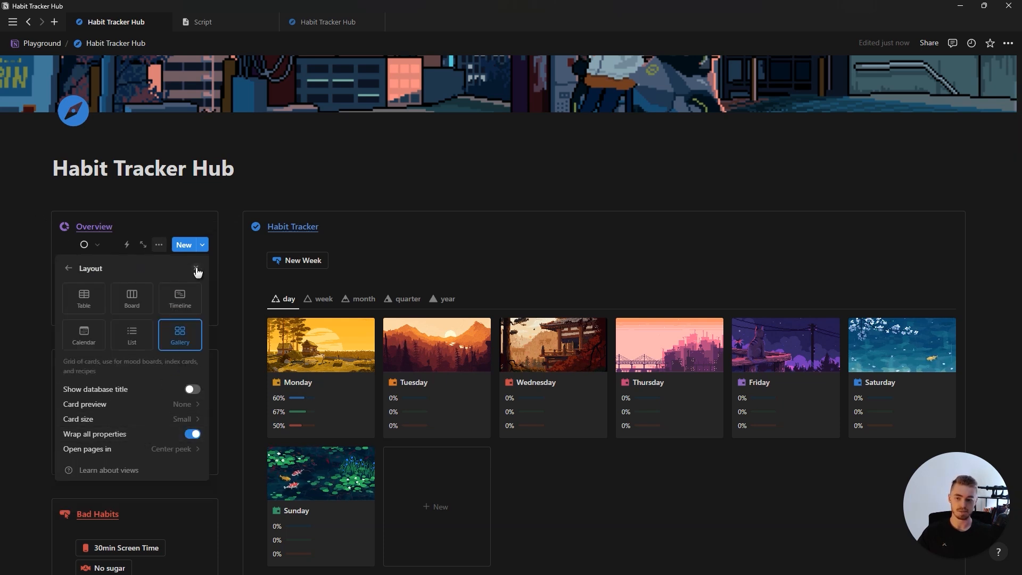
click(196, 267)
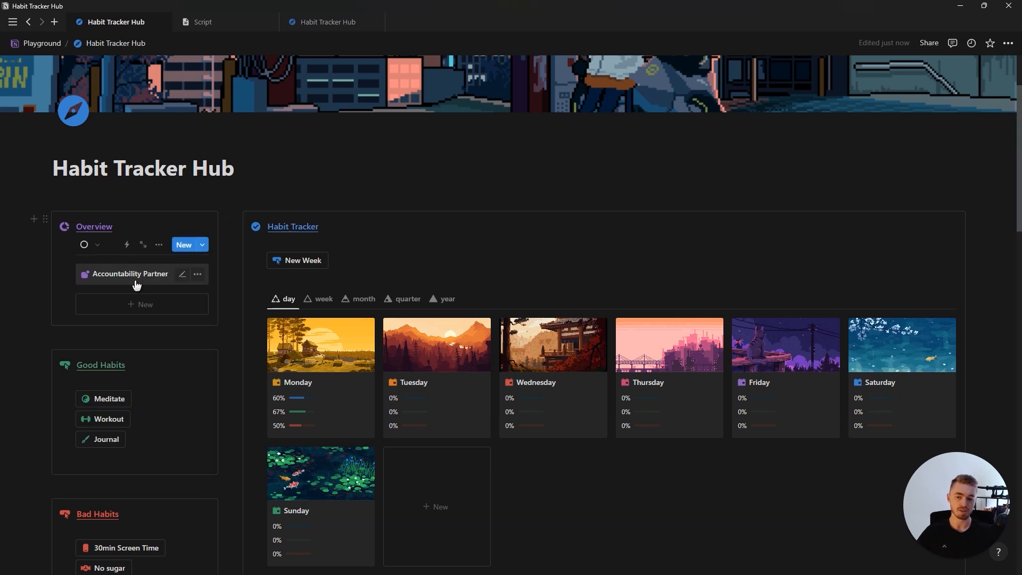
Open the Accountability Partner page and add a relation property linked to the Tasks database
click(185, 280)
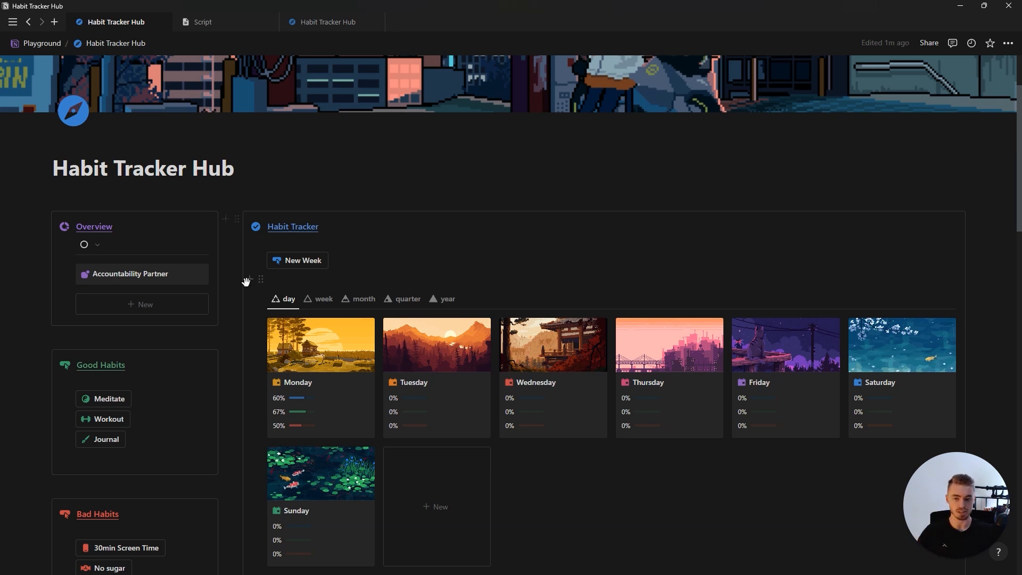
click(151, 280)
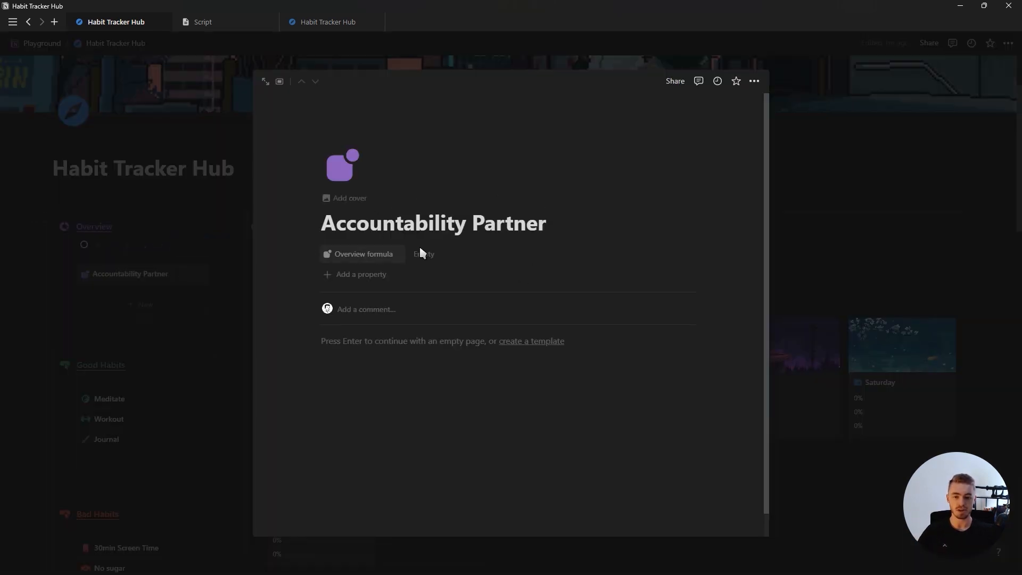
click(376, 282)
text(re)
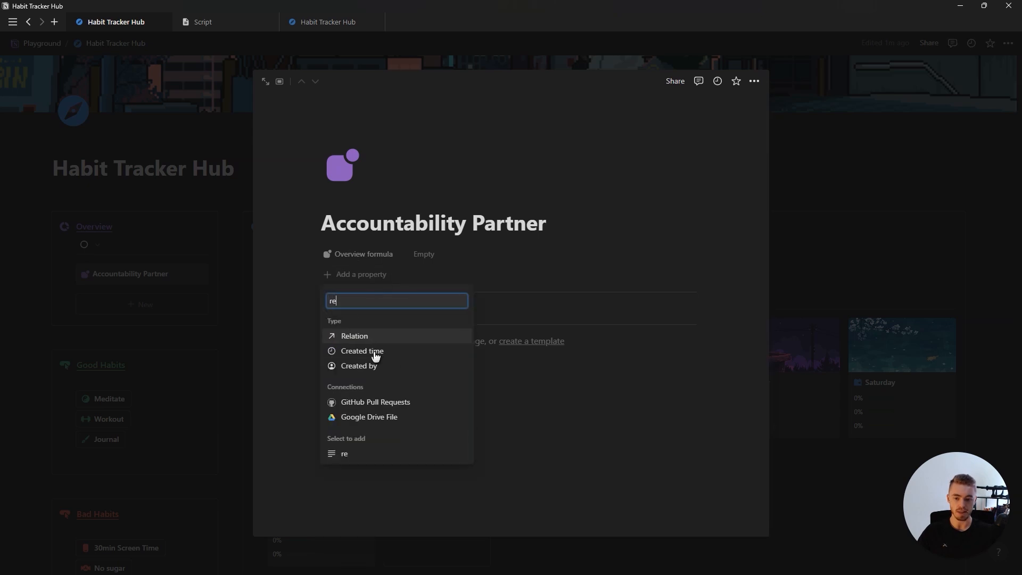
click(371, 339)
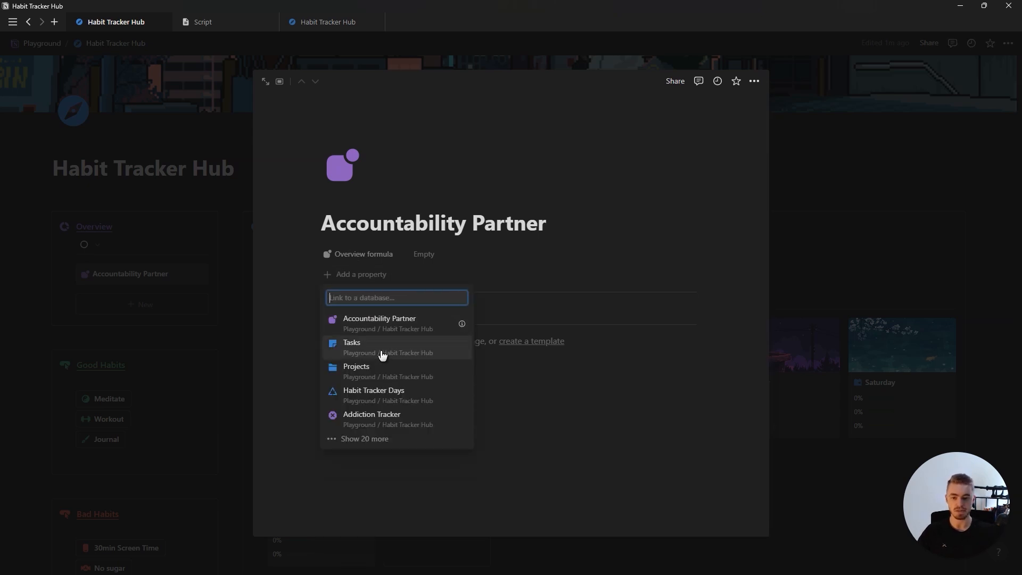
click(408, 351)
click(383, 347)
click(397, 404)
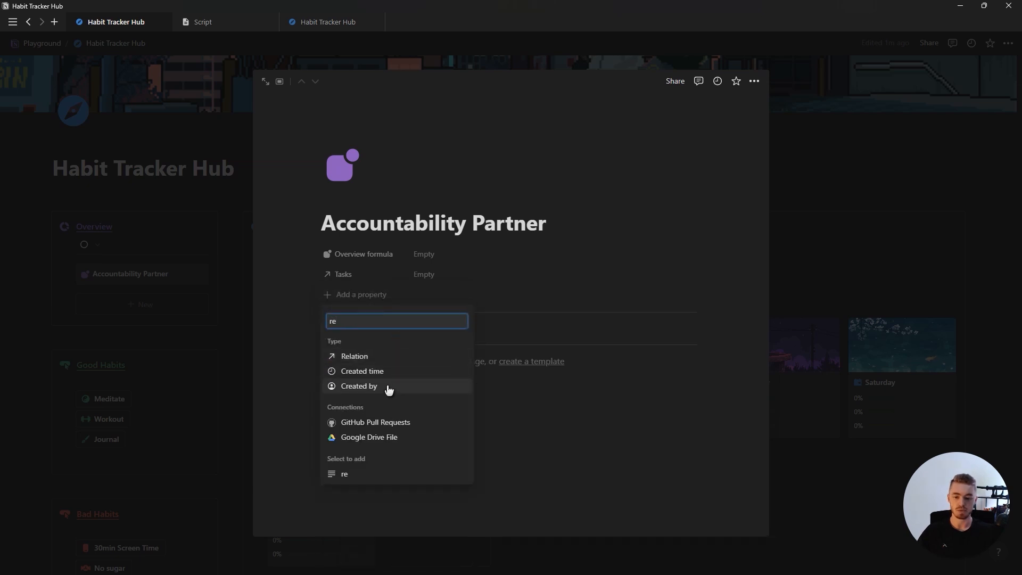
Add relation properties linked to the Habit Tracker Days and Good Habits databases on the Accountability Partner page
click(369, 356)
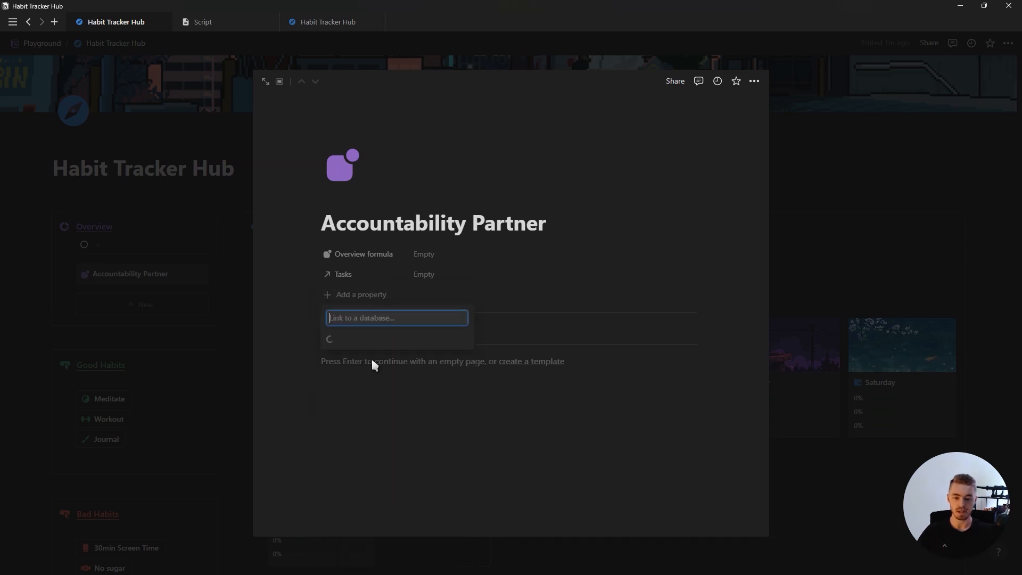
click(374, 415)
click(351, 315)
text(re)
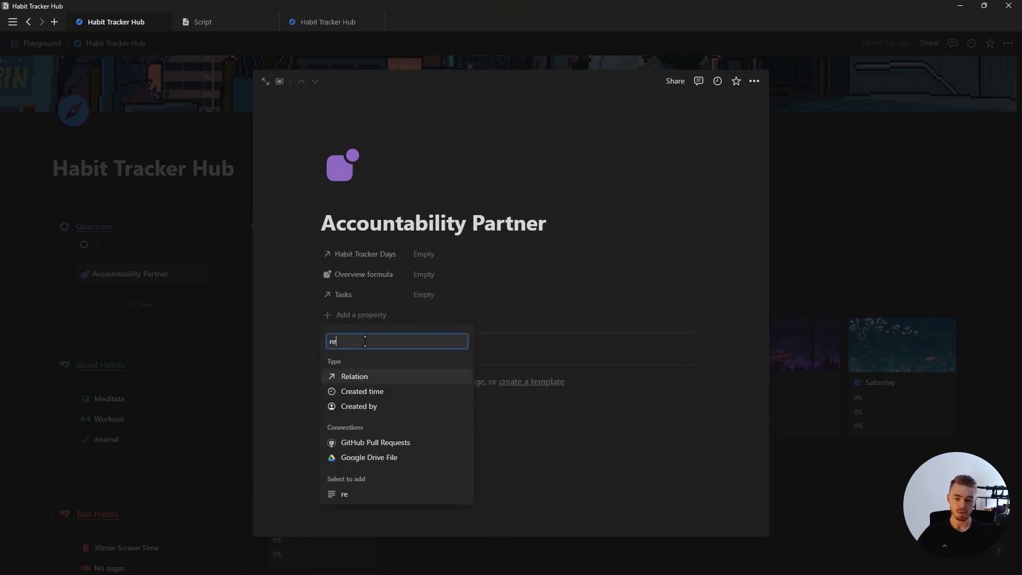
click(368, 377)
text(good hab)
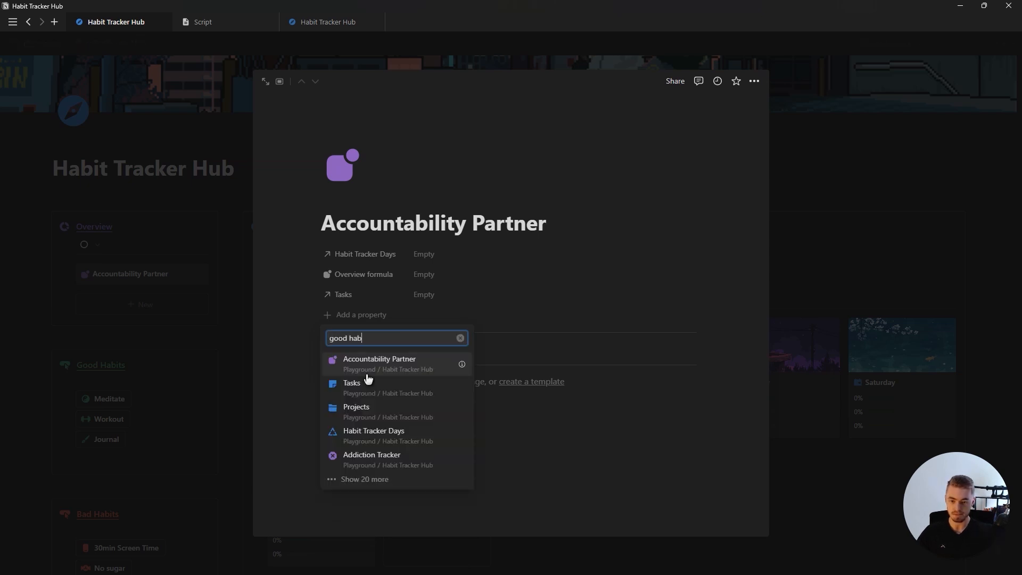
key(Return)
Add a relation property linked to the Bad Habits database on the Accountability Partner page
click(327, 336)
text(re)
click(366, 194)
text(bad habits)
key(Return)
Give the Bad Habits relation property a minus-circle icon
click(365, 255)
click(348, 308)
click(334, 278)
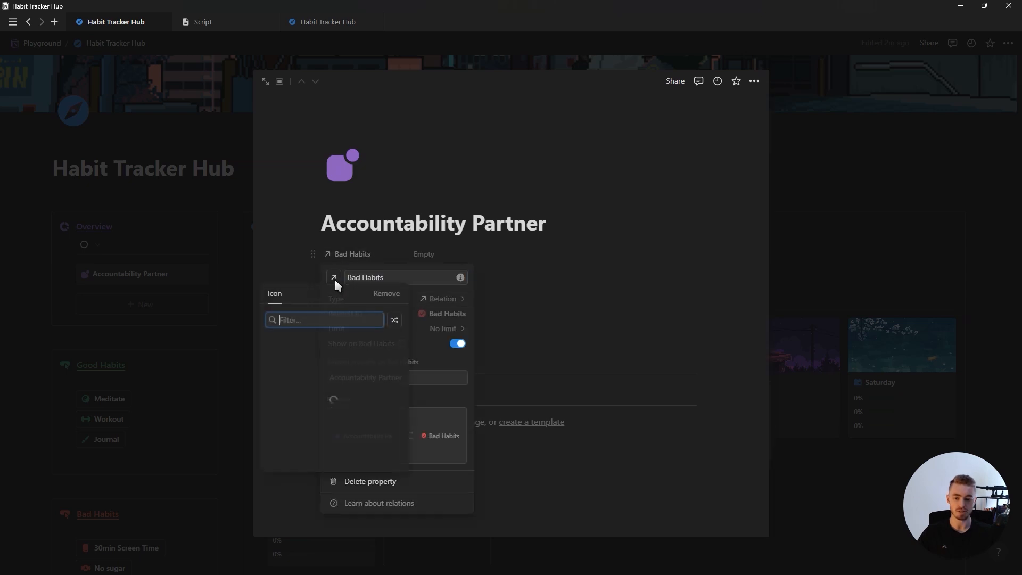
click(395, 320)
key(Escape)
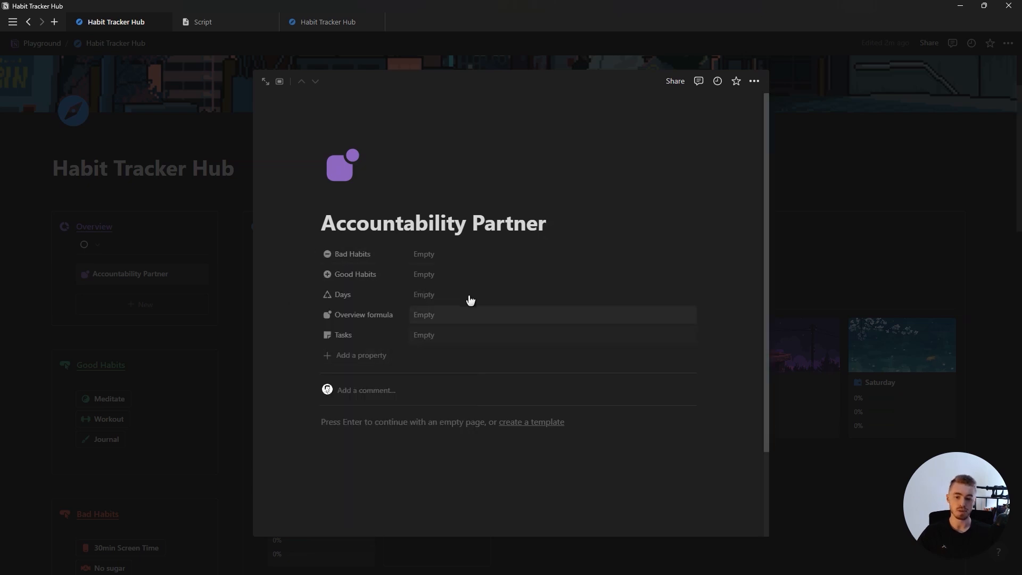
Set the Bad Habits relation to show as Minimal on the Accountability Partner page
click(363, 259)
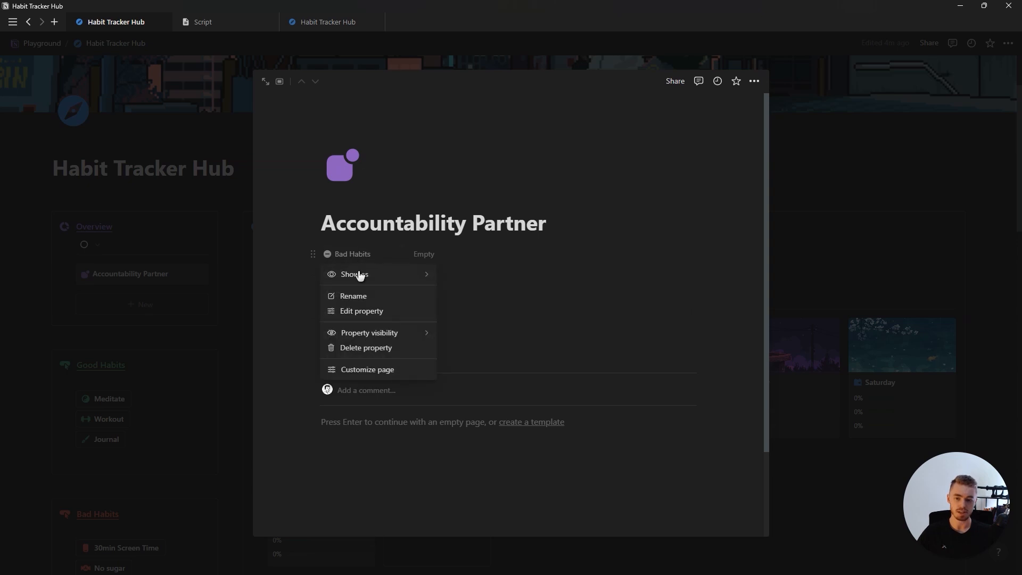
mouse_move(369, 278)
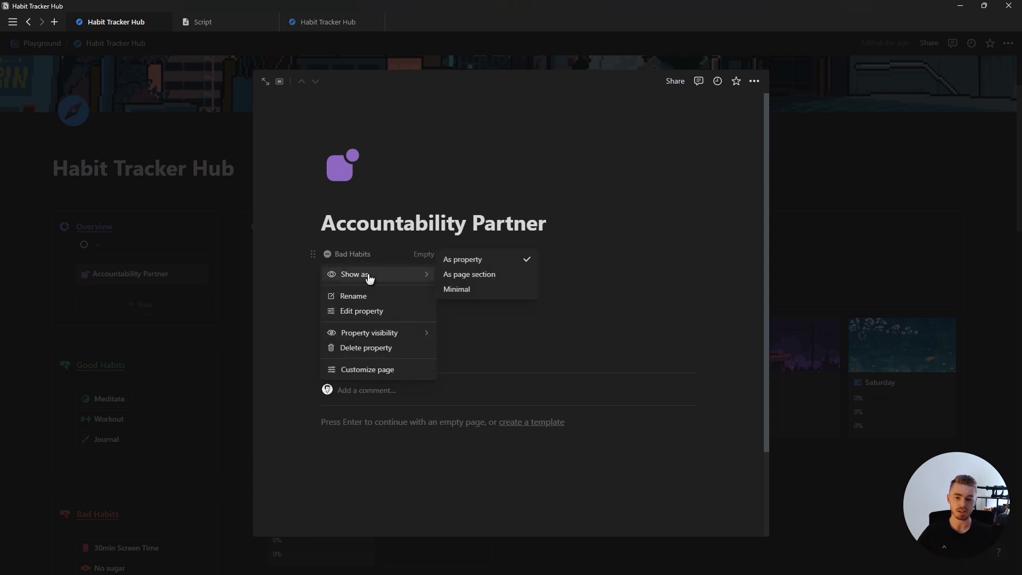
click(467, 293)
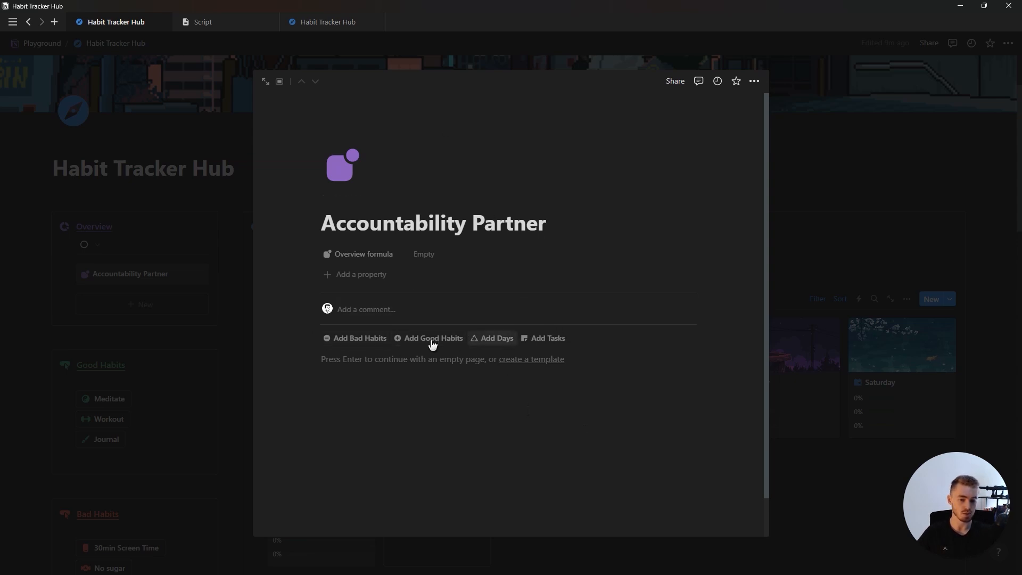
Edit the Monday template of Habit Tracker Days and link its Overview relation to the Accountability Partner page
click(875, 296)
click(949, 299)
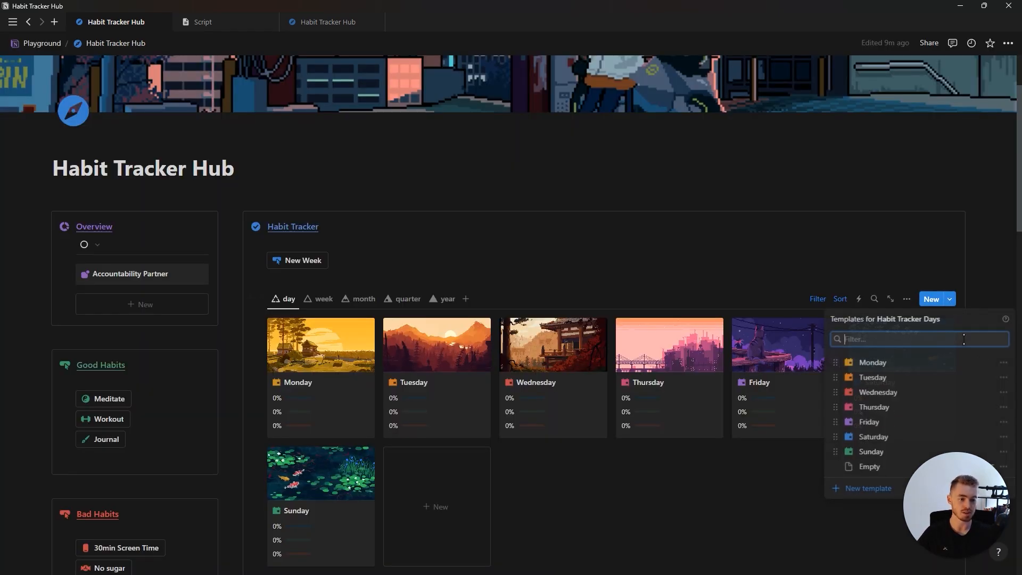
click(1003, 362)
click(933, 363)
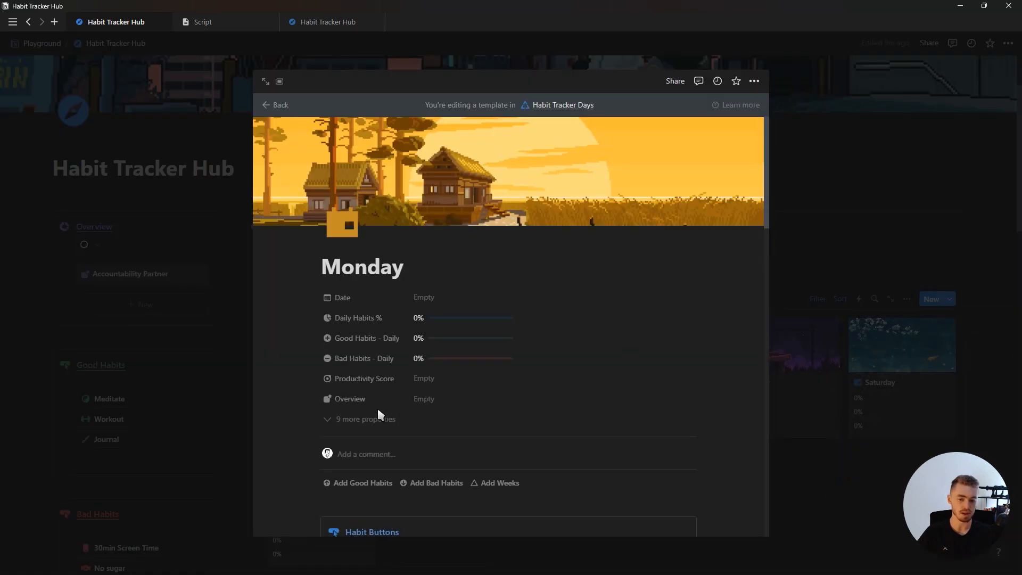
click(462, 401)
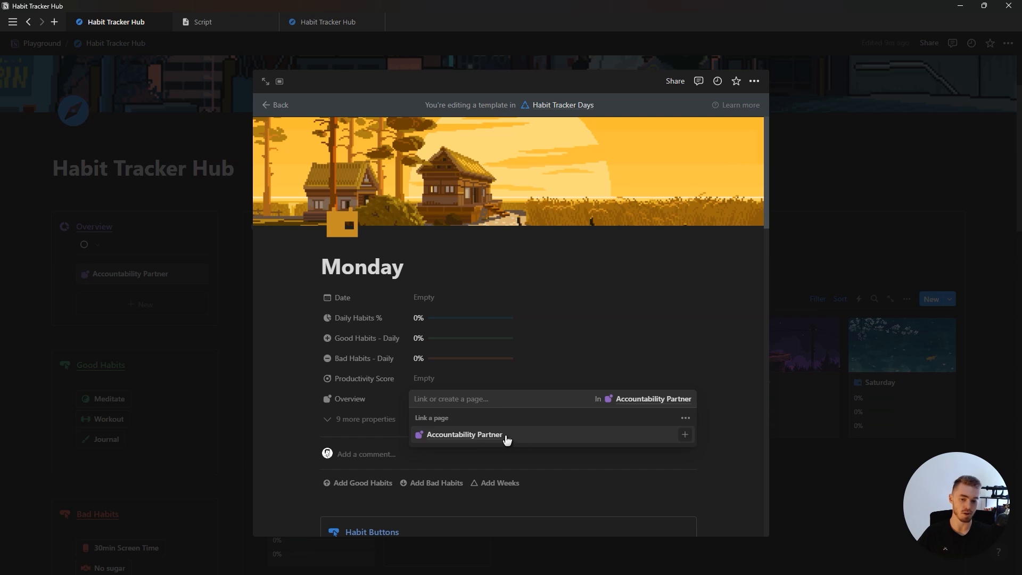
click(628, 325)
click(897, 279)
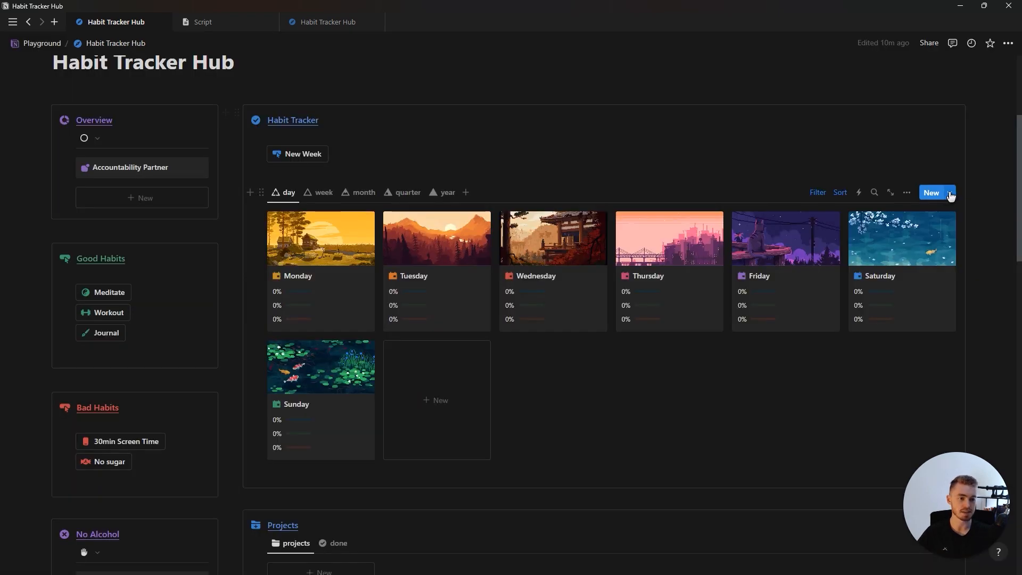
Edit the Tuesday template of Habit Tracker Days and link its Overview relation to the Accountability Partner page
click(949, 192)
click(1003, 271)
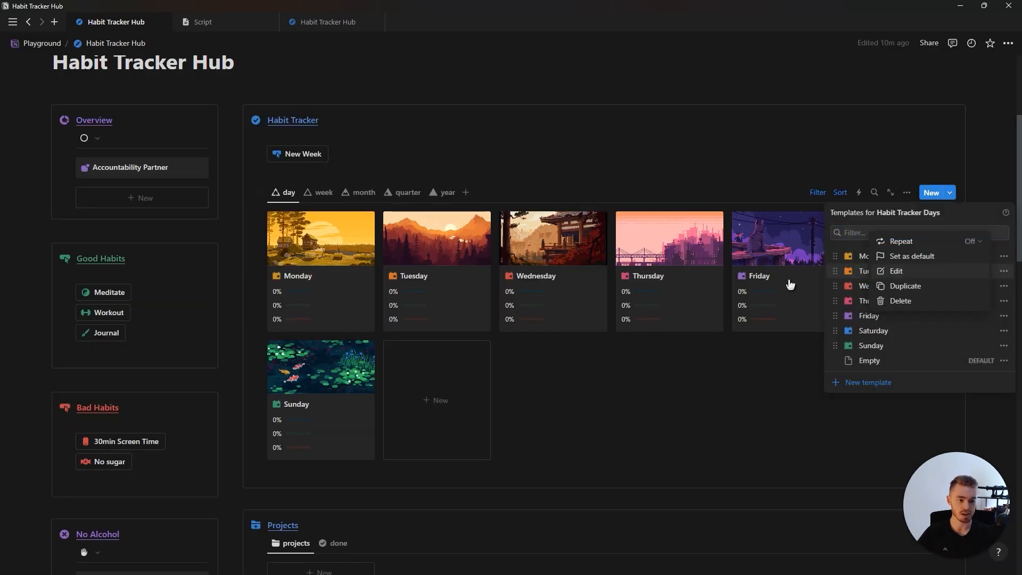
click(885, 270)
click(449, 404)
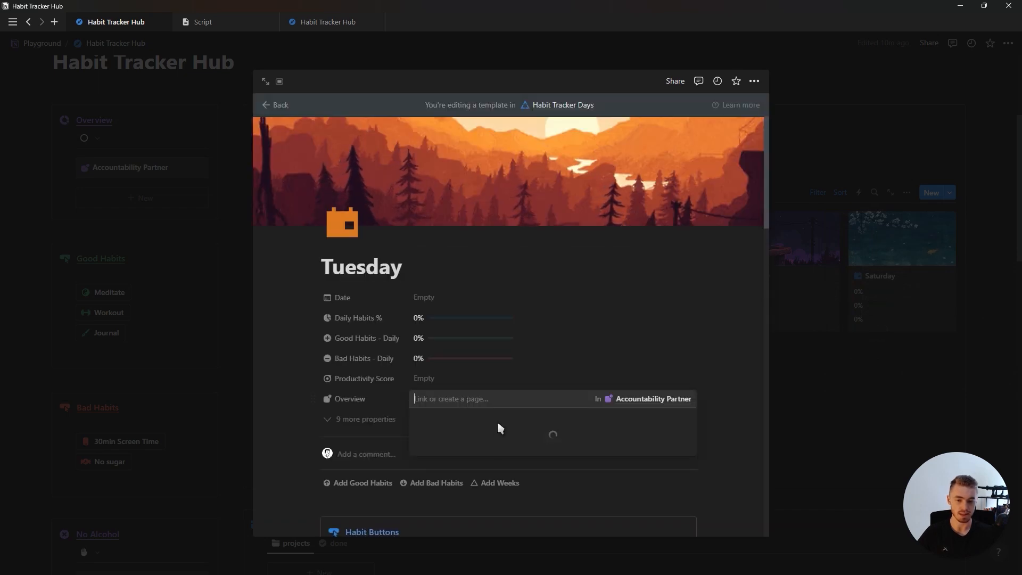
click(471, 433)
click(831, 325)
click(828, 320)
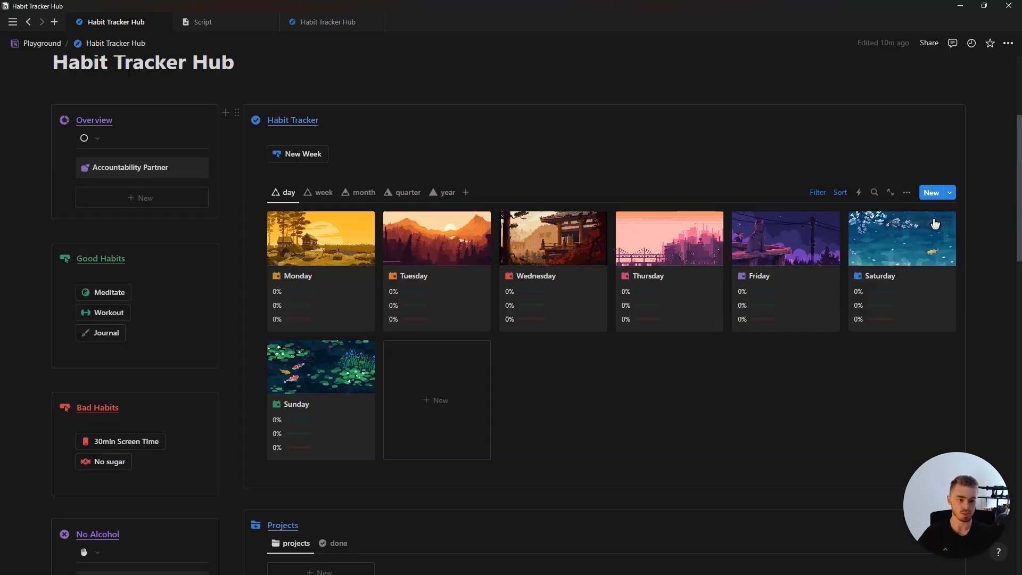
Edit the template of the Tasks database and link its Overview relation to the Accountability Partner page
scroll(905, 240, down, 6)
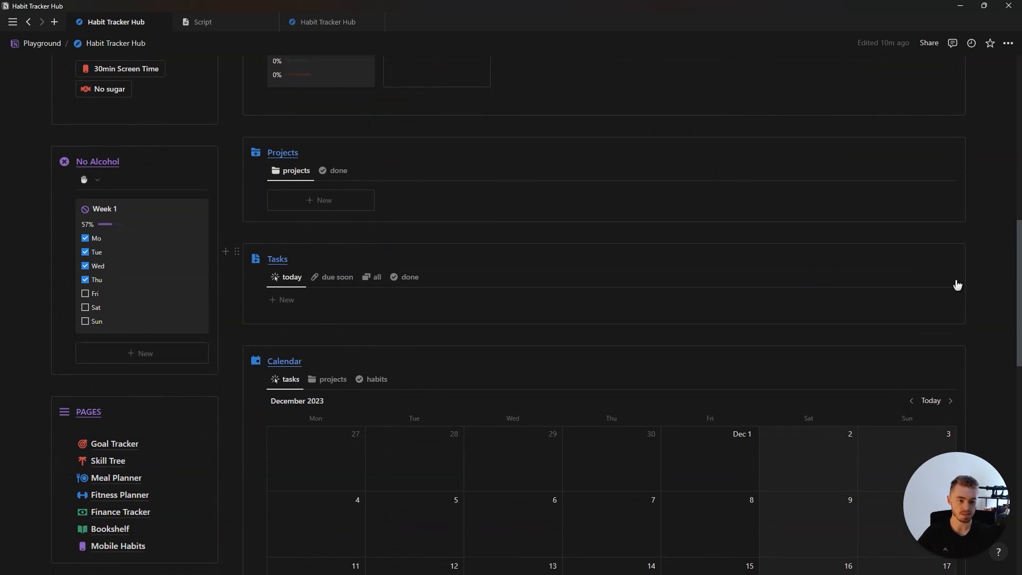
click(950, 277)
click(999, 320)
click(905, 314)
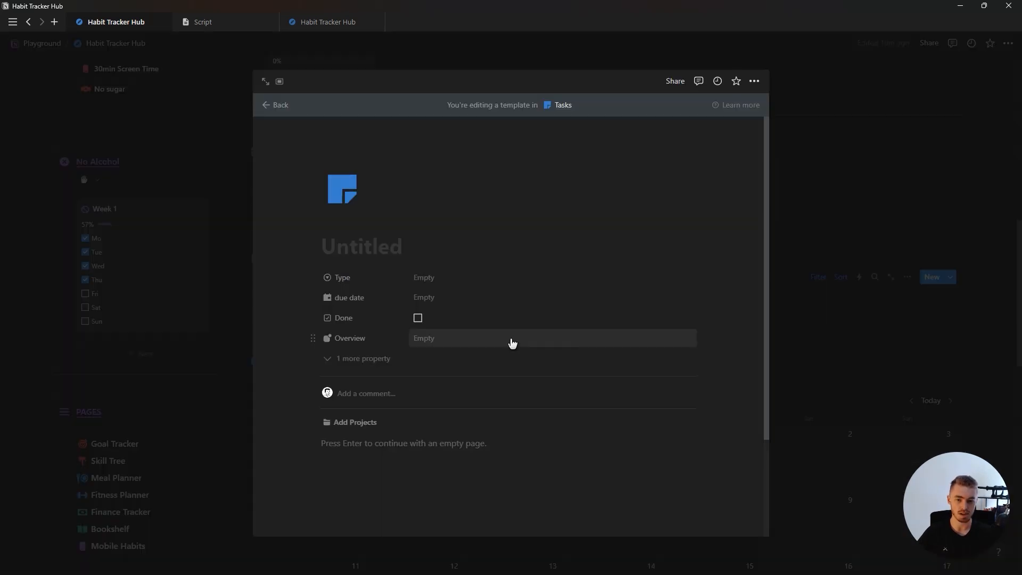
click(491, 344)
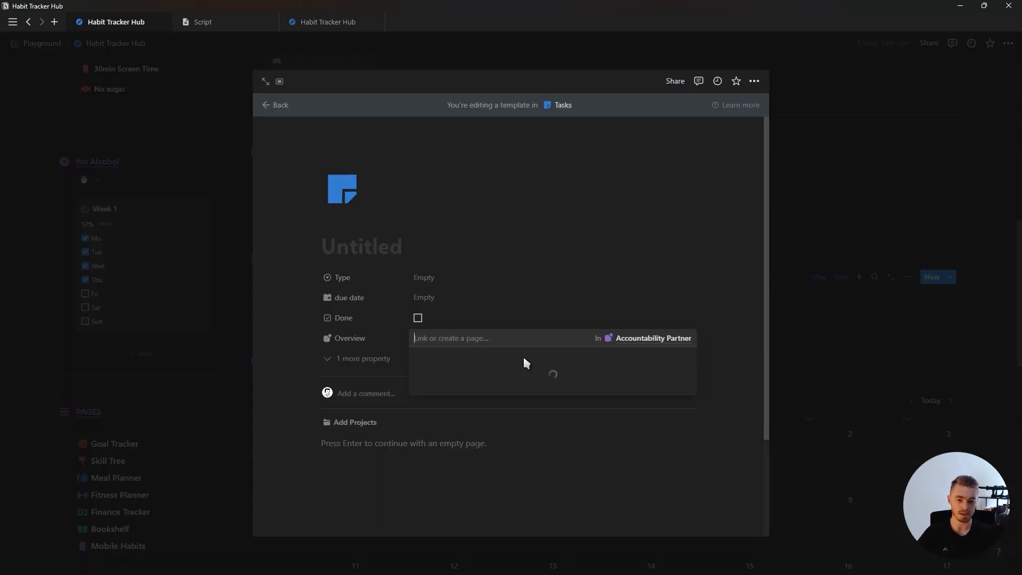
click(491, 371)
key(Escape)
Open the Good Habits database from the Databases list at the end of the page
scroll(339, 317, down, 8)
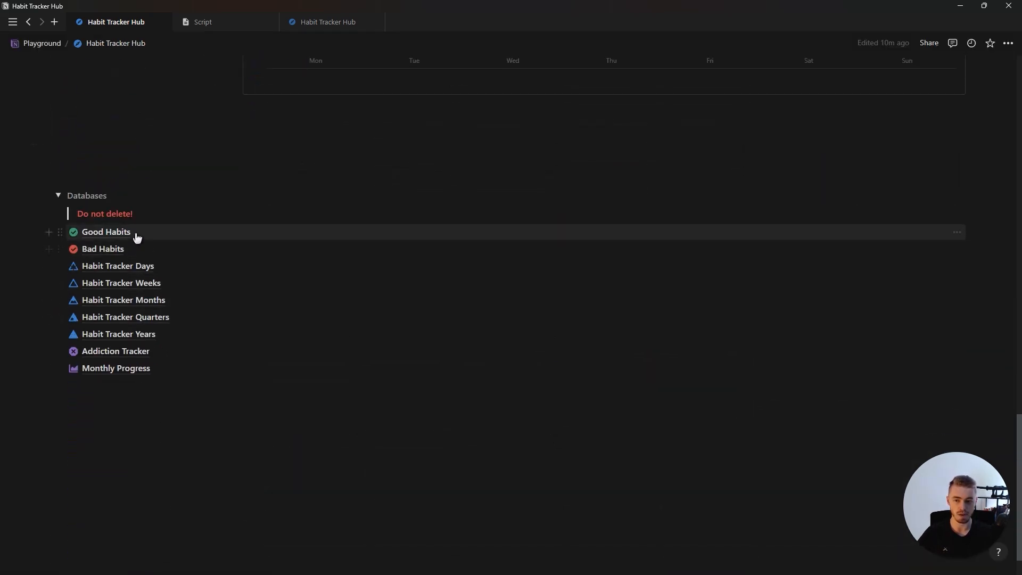
click(135, 233)
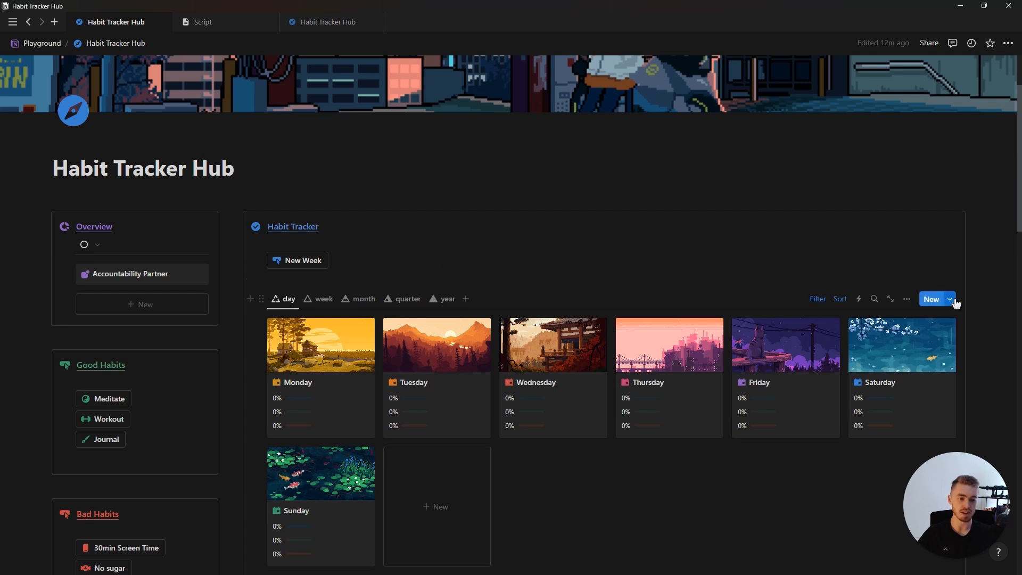
Examine the linked habits, days and tasks on the Accountability Partner page and the day cards in the Habit Tracker
click(950, 299)
key(Escape)
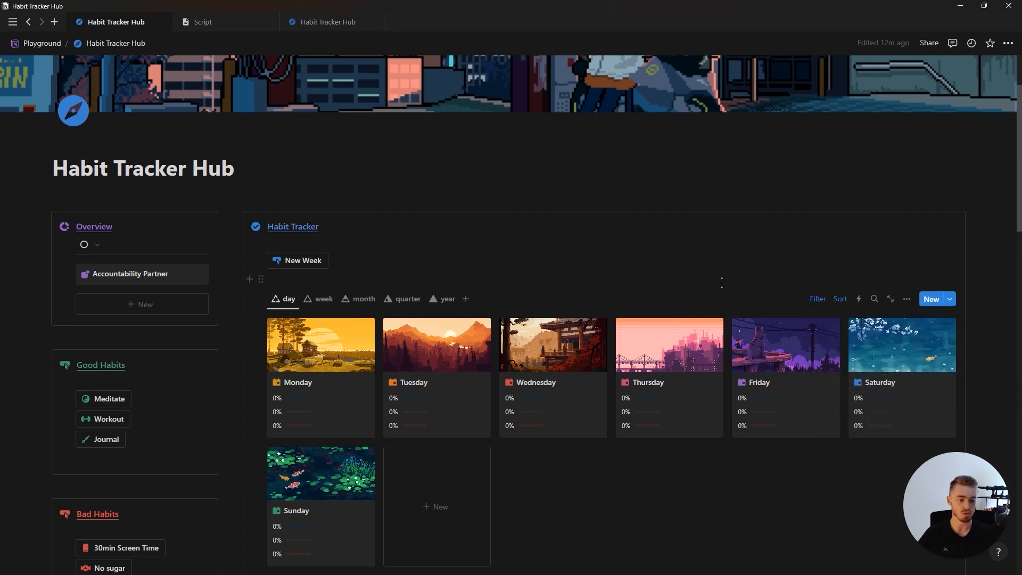
click(138, 282)
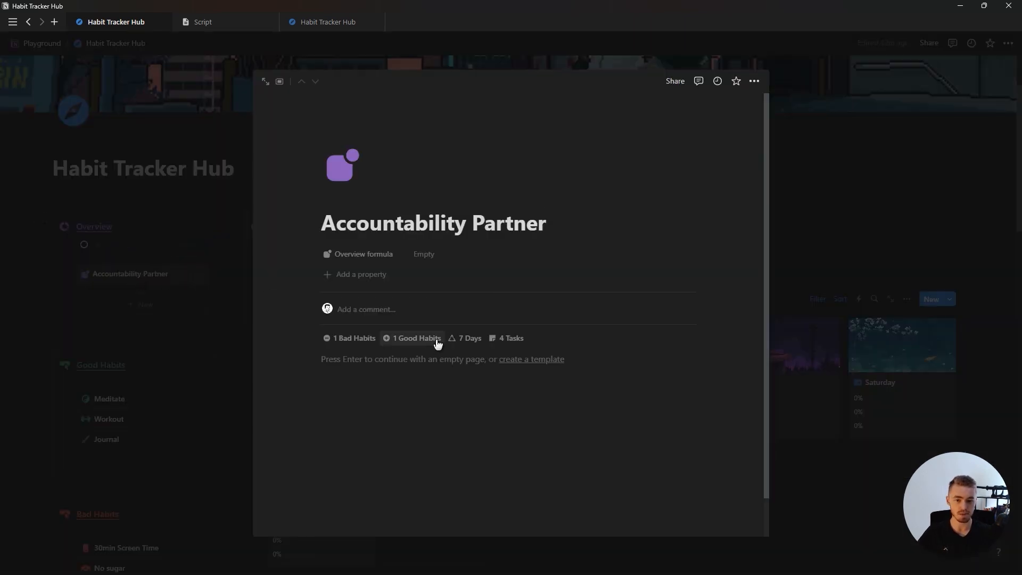
click(850, 307)
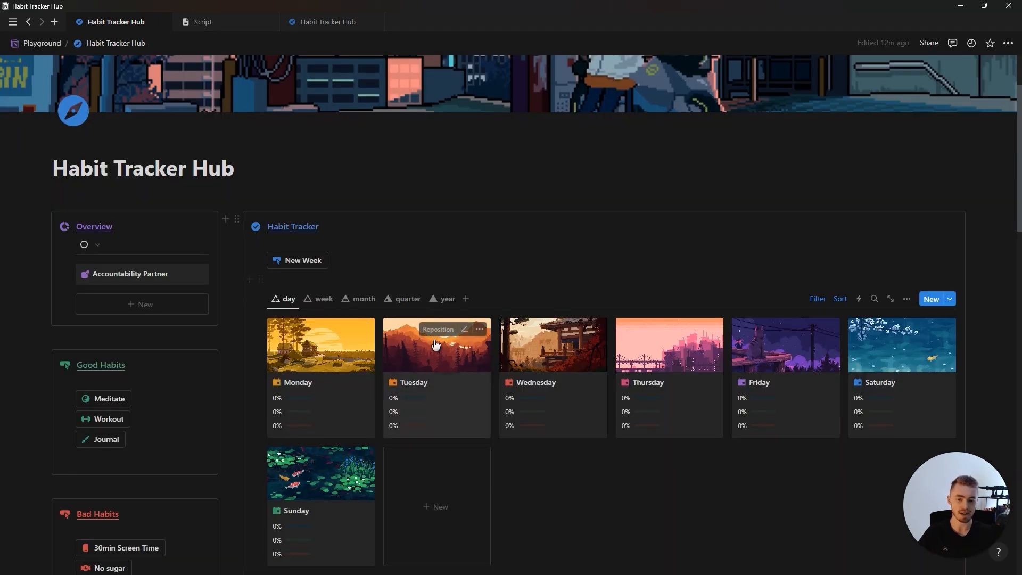
scroll(441, 335, down, 2)
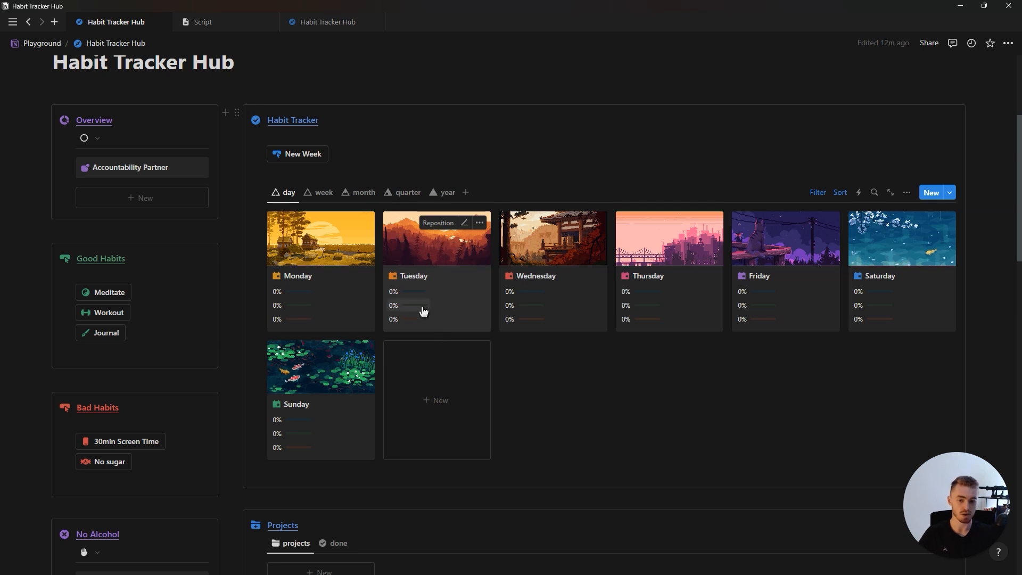
scroll(424, 311, up, 2)
In the Accountability Partner page's Overview formula, add a /*Greetings*/ comment and an ifs condition returning "Good morning" when now().hour() < 12
click(139, 277)
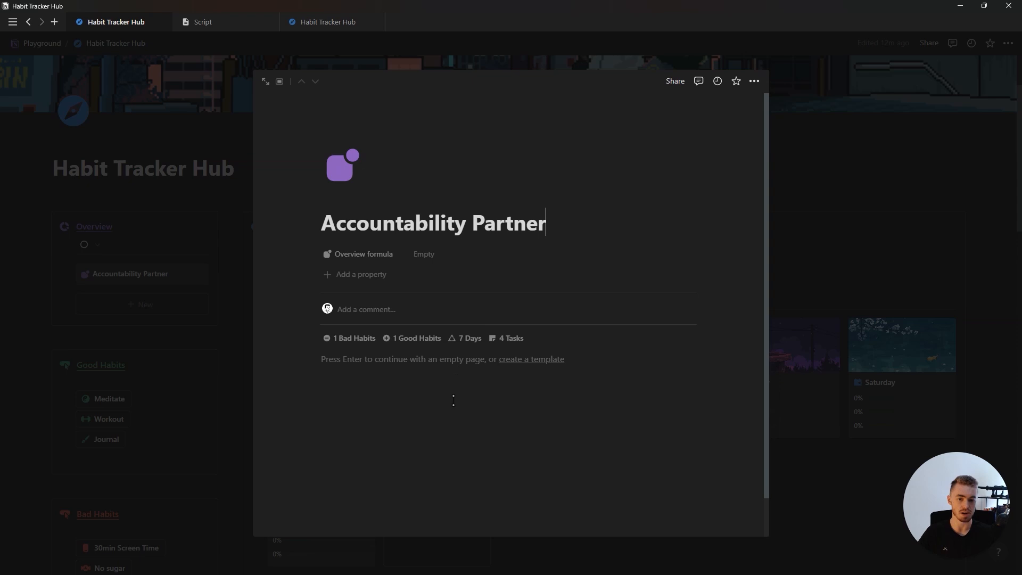
click(449, 258)
text(/*Greet)
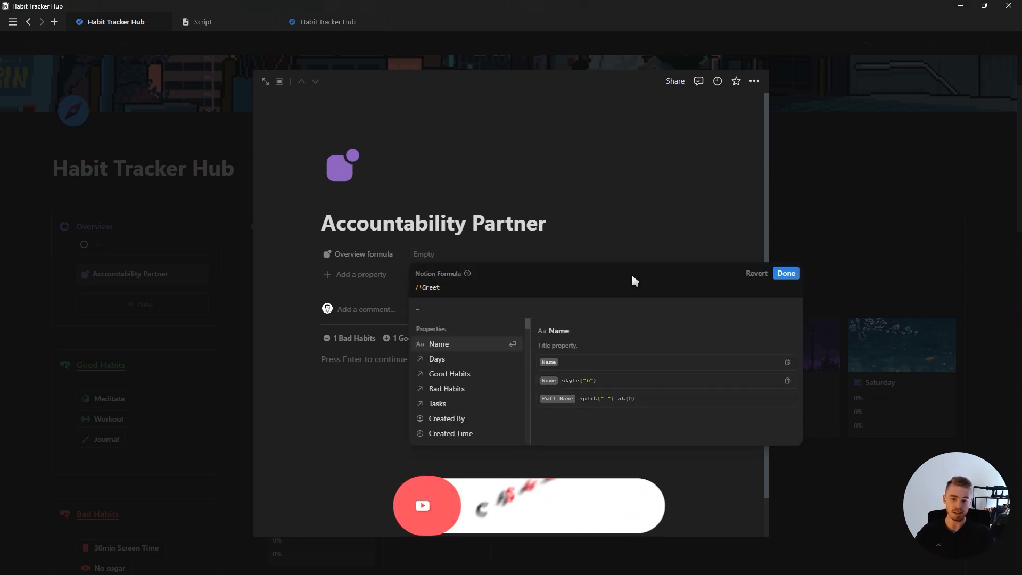
text(ings*/)
key(shift+Return)
text(ifs)
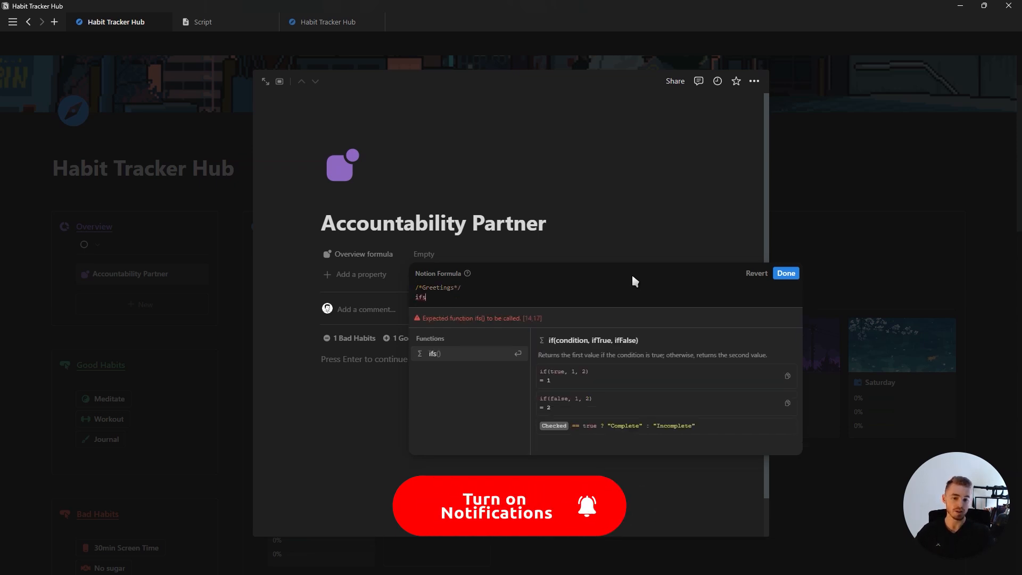
text(()
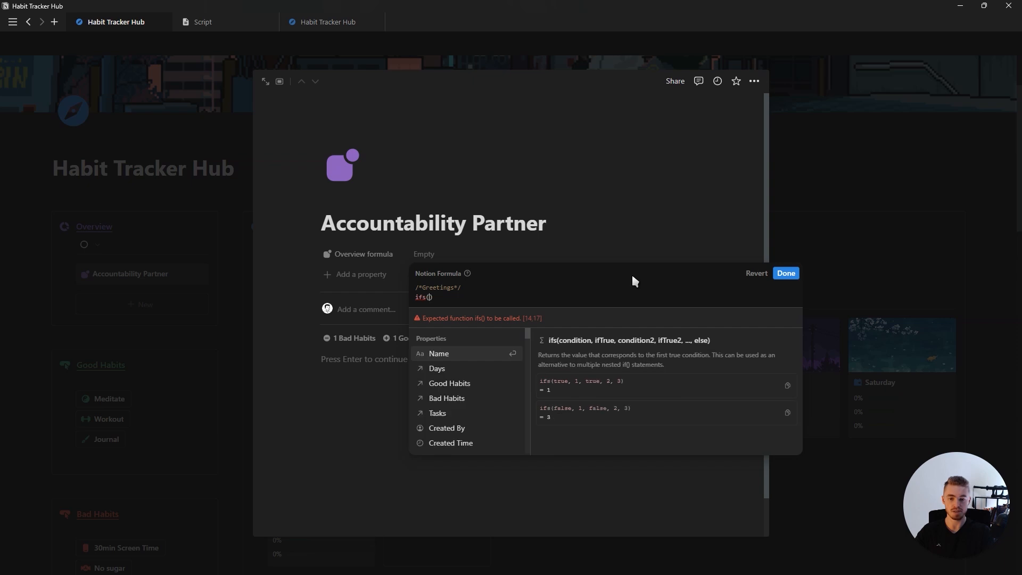
text(now().hou)
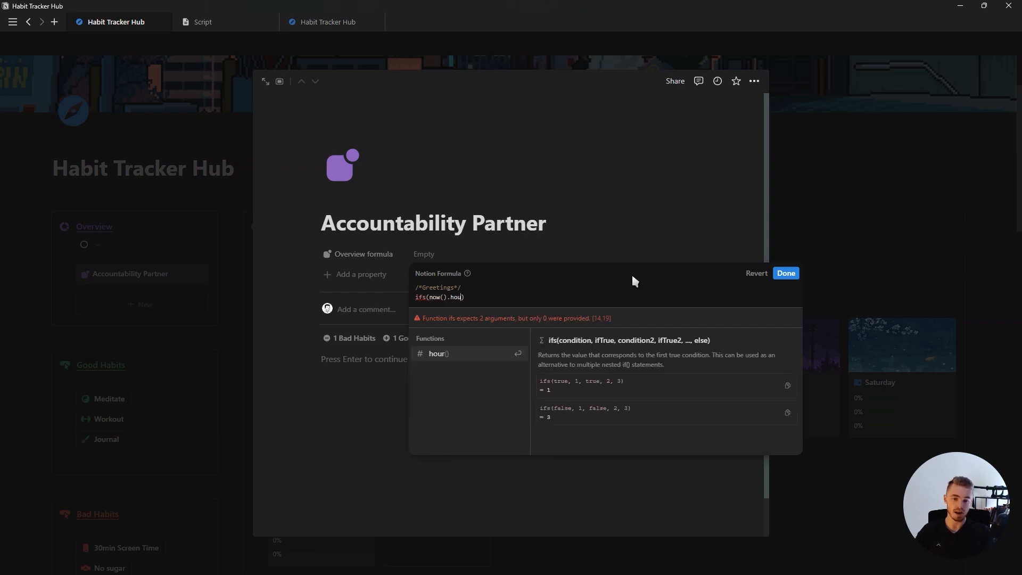
text(r() < 12, "Good morning",)
key(shift+Return)
Add a second ifs condition to the greeting formula returning "Good day" when now().hour() < 17
text(now().ho)
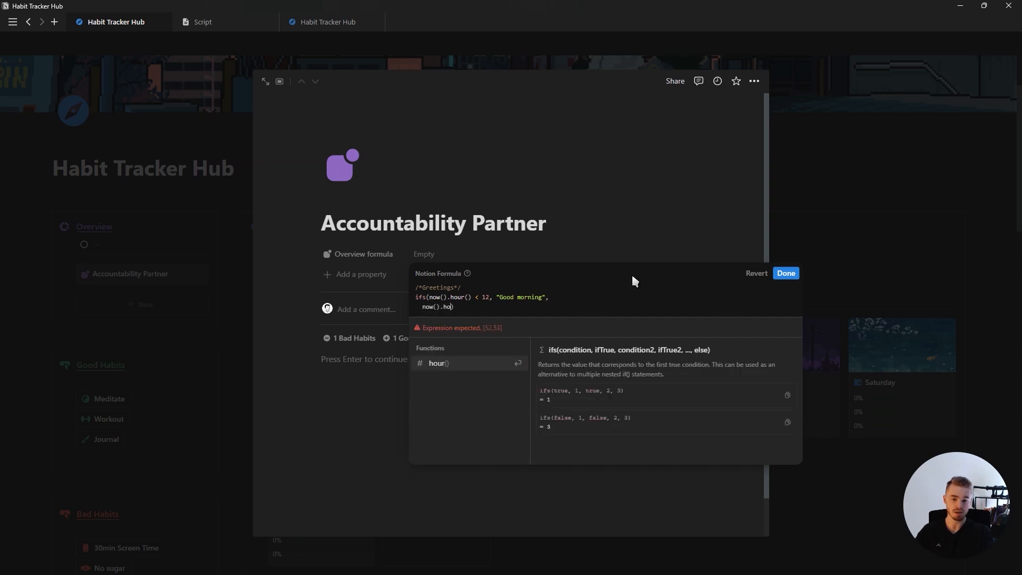
text(ur() )
text(< 17, )
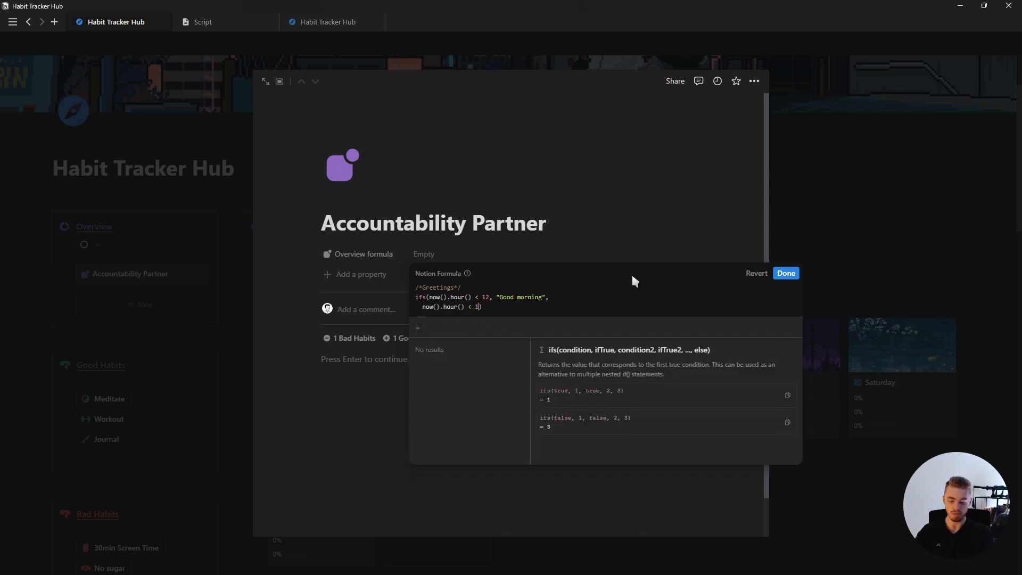
text("Good da)
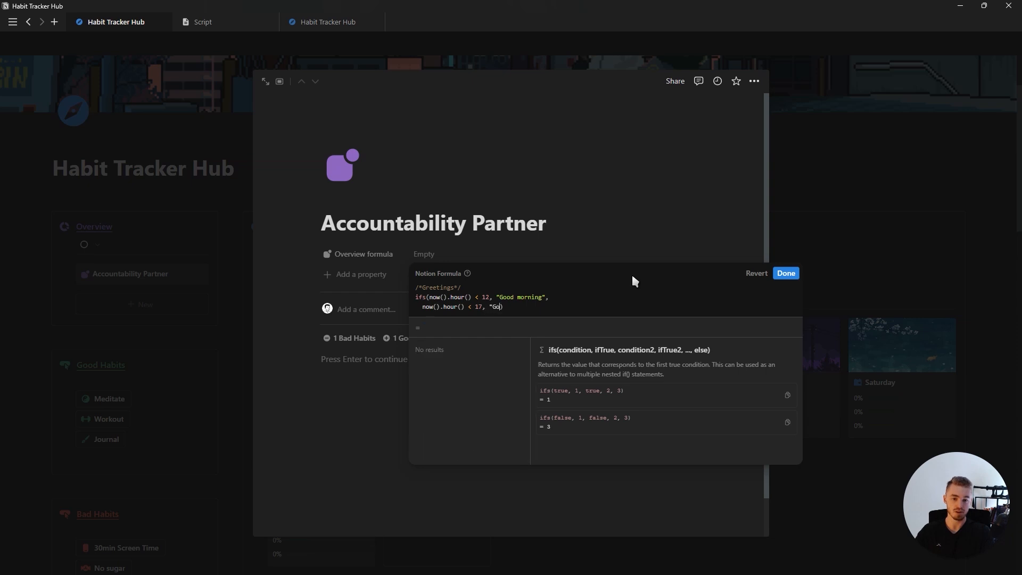
text(y",)
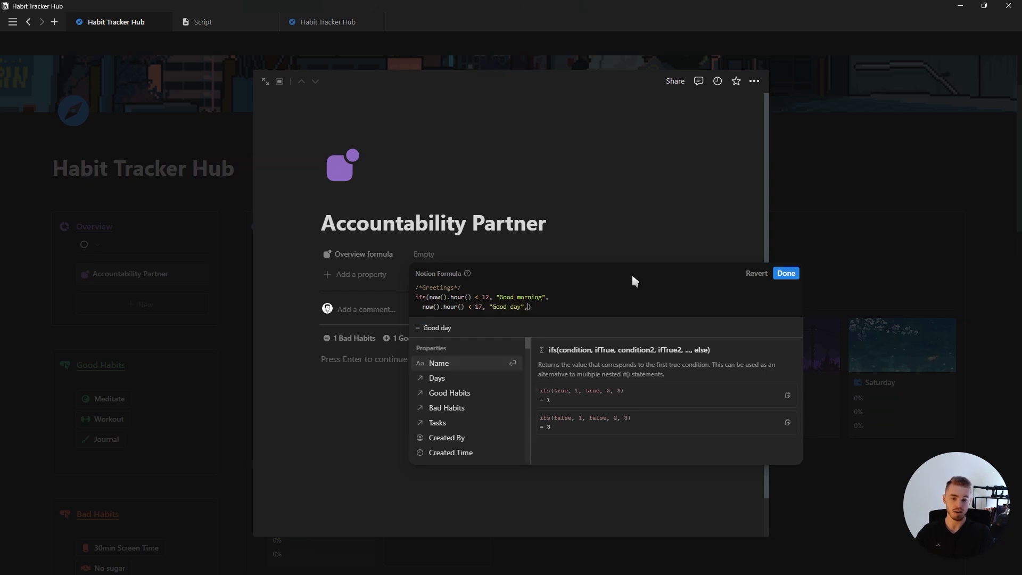
key(shift+Return)
Add a third condition returning "Good evening" when now().hour() < 24 and save the Overview formula
text(now().hour())
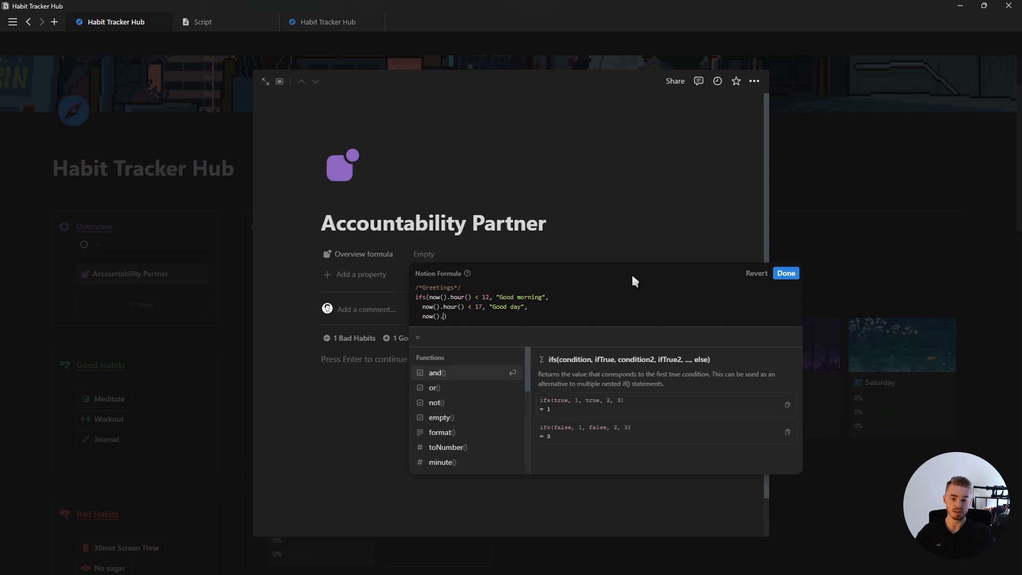
text( < 24)
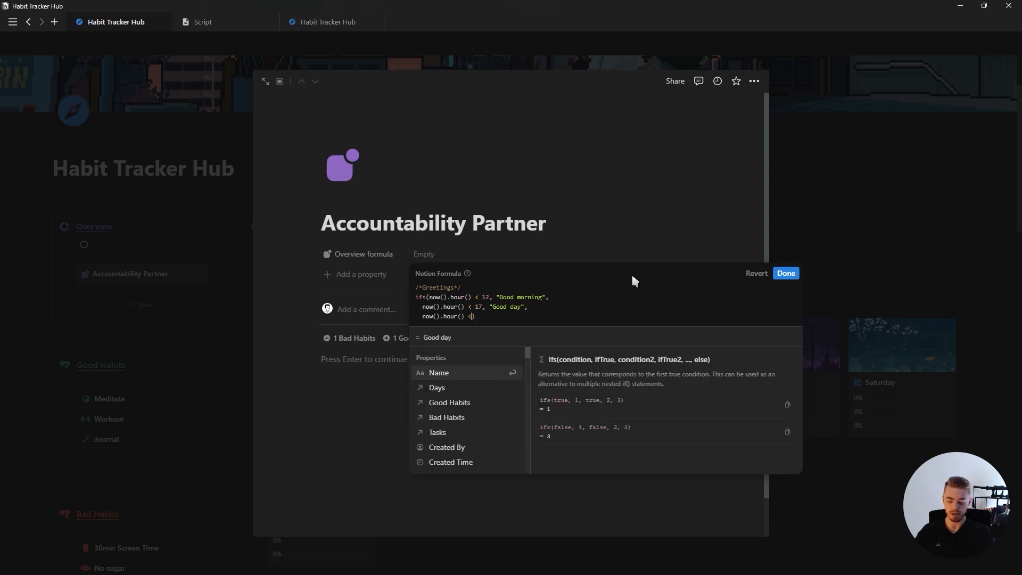
text(, "Good even)
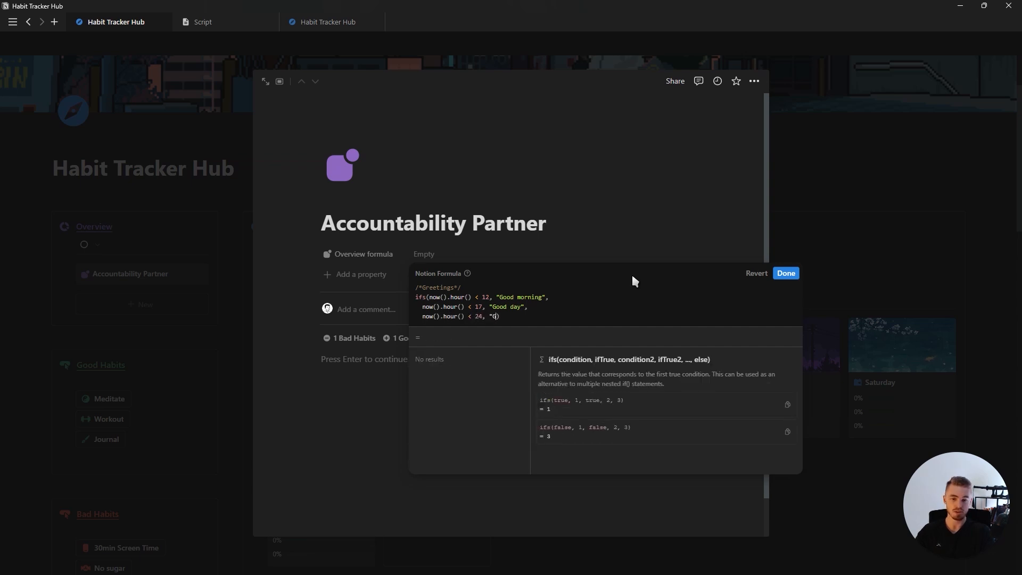
text(ing")
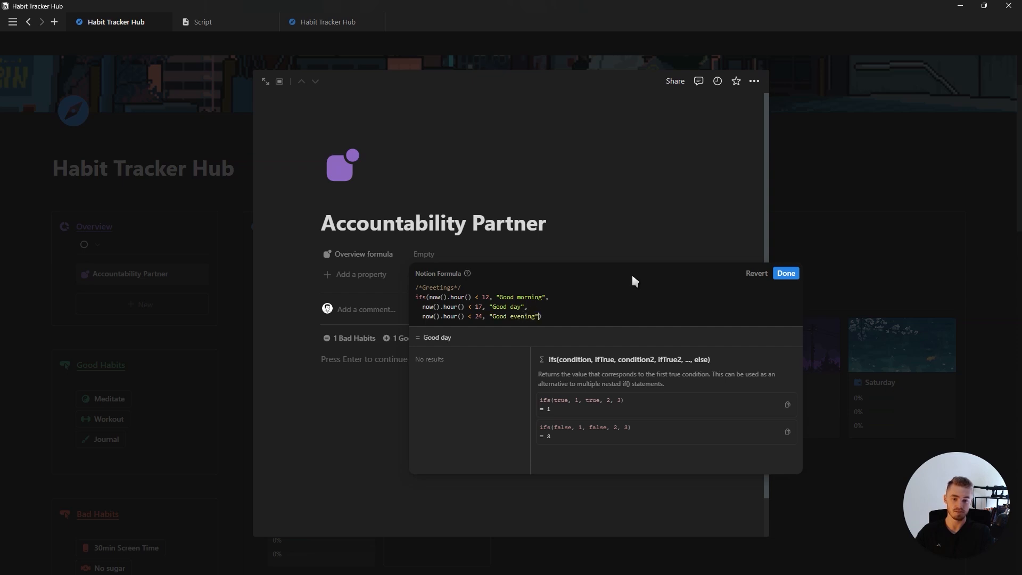
click(786, 273)
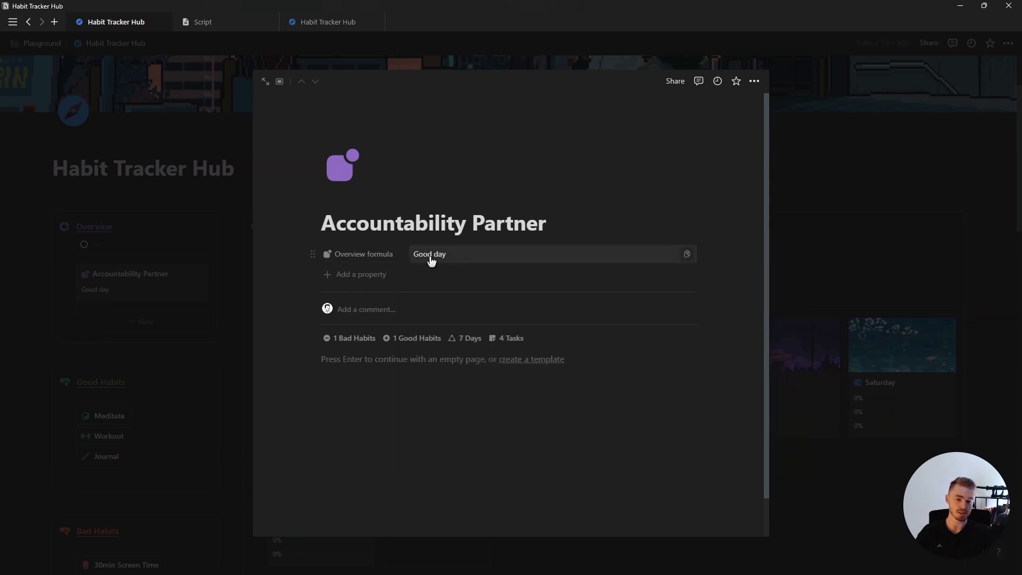
Add a Text property named "Your Name" to the Accountability Partner page and fill in the person's first name
click(465, 260)
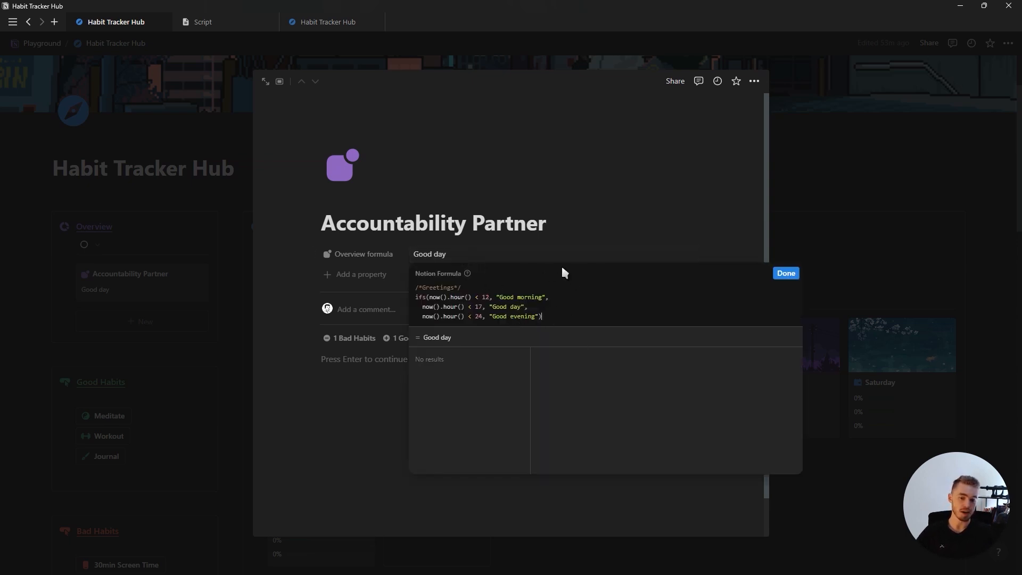
click(418, 238)
click(362, 274)
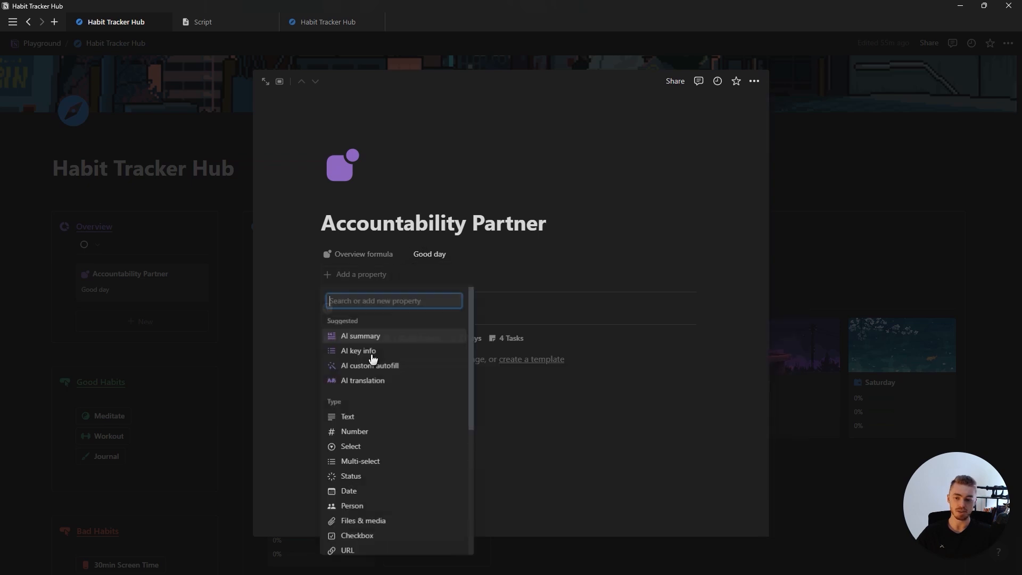
click(364, 418)
text(Your Name)
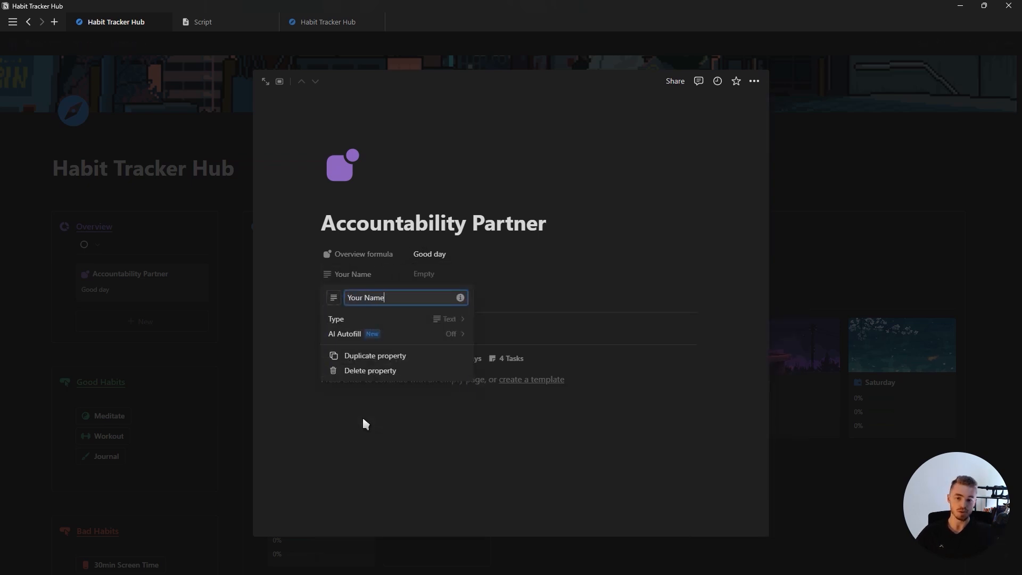
click(411, 275)
click(435, 275)
text(Chris)
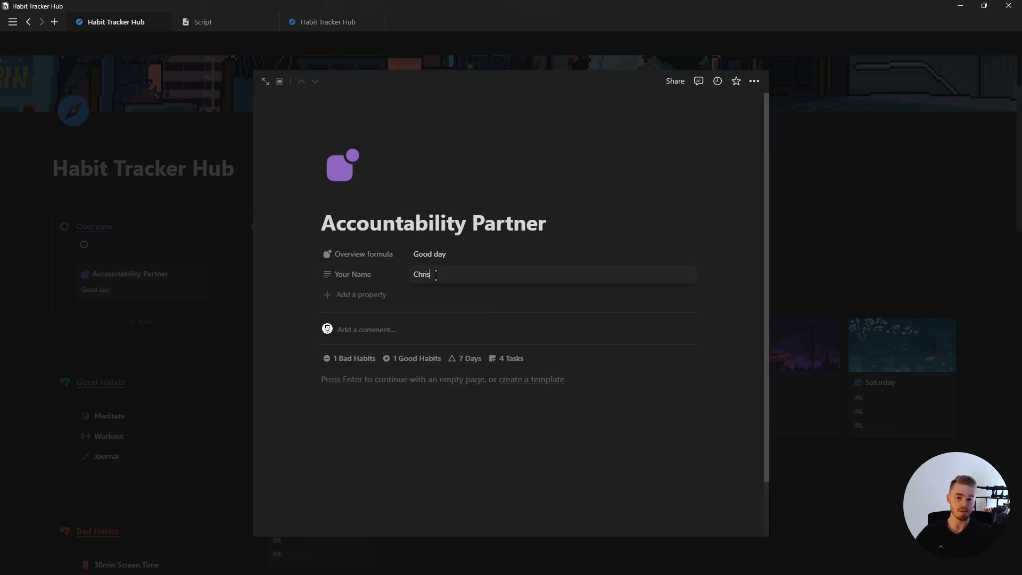
Append a space and the Your Name property to all three greetings in the Overview formula and save it
click(472, 257)
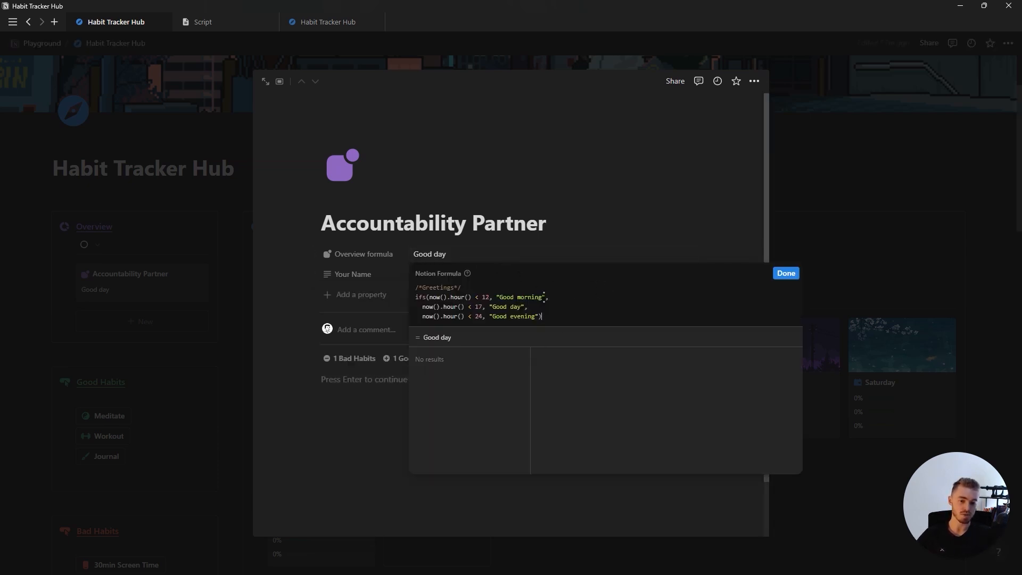
text(+)
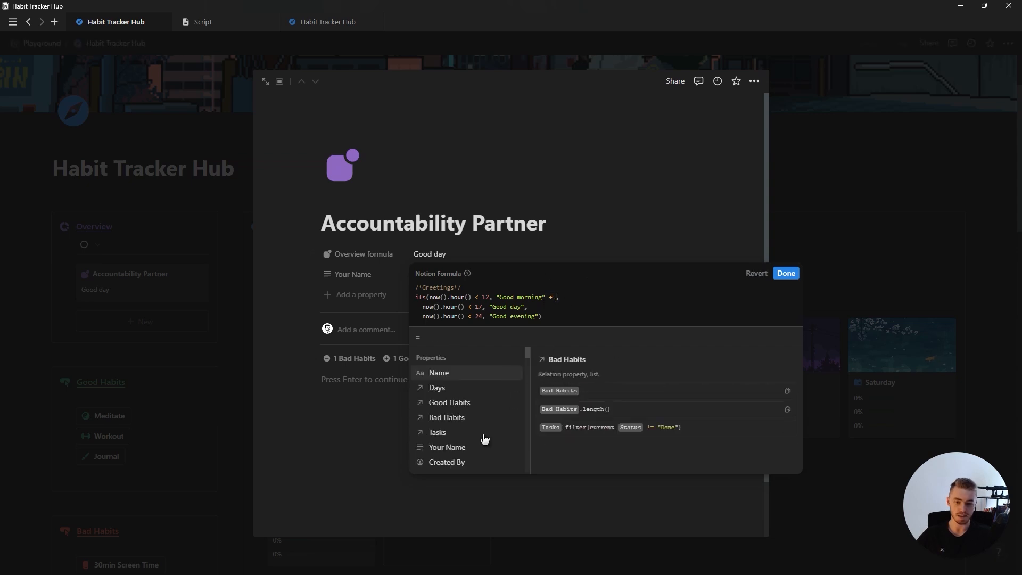
click(459, 451)
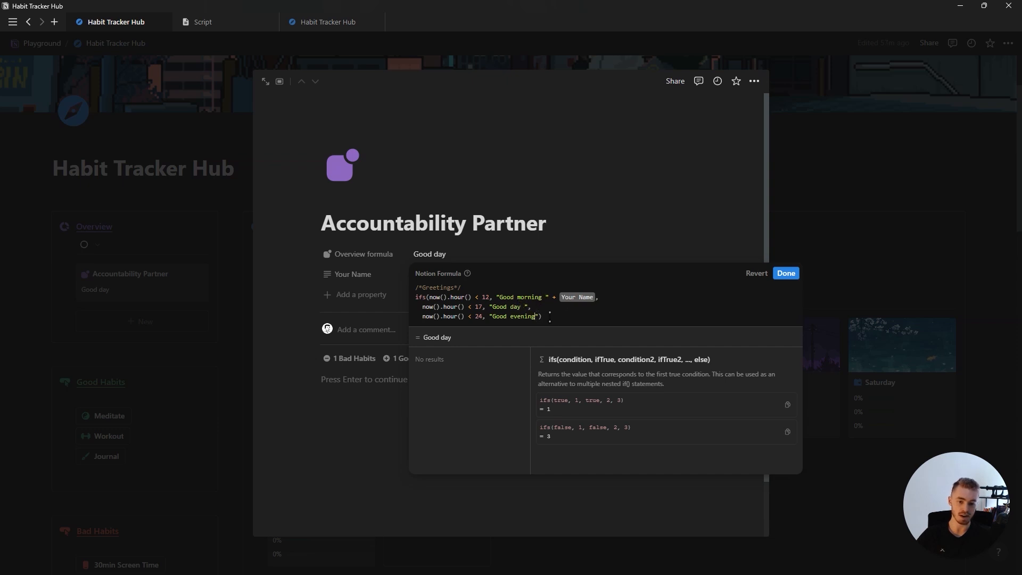
mouse_move(592, 298)
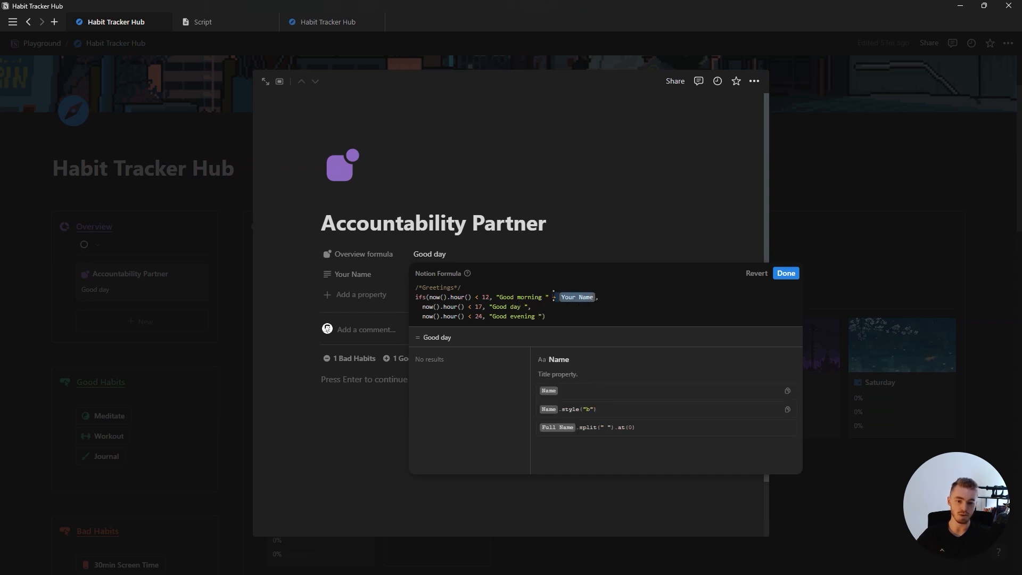
key(ctrl+c)
click(529, 307)
key(ctrl+v)
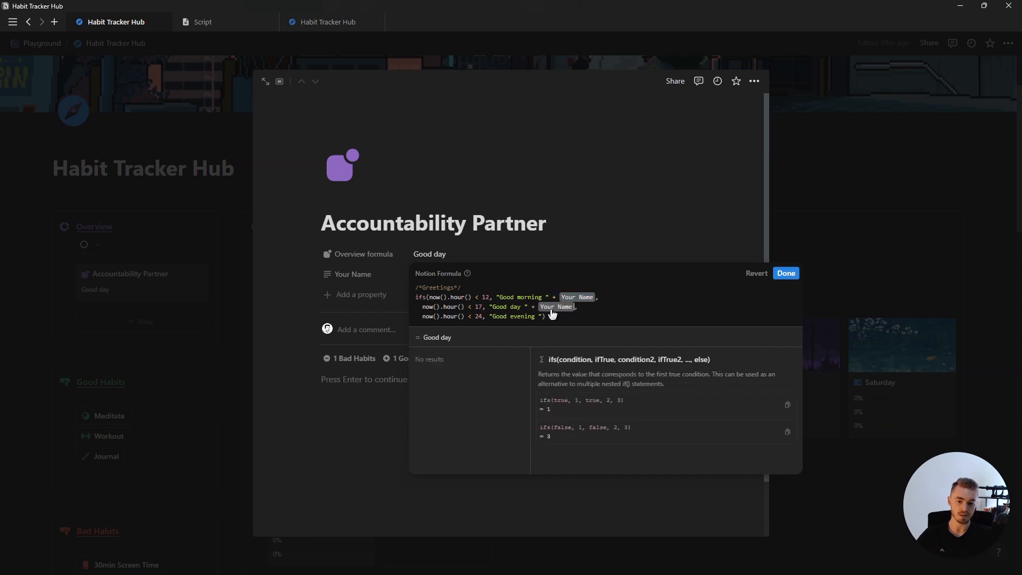
click(786, 273)
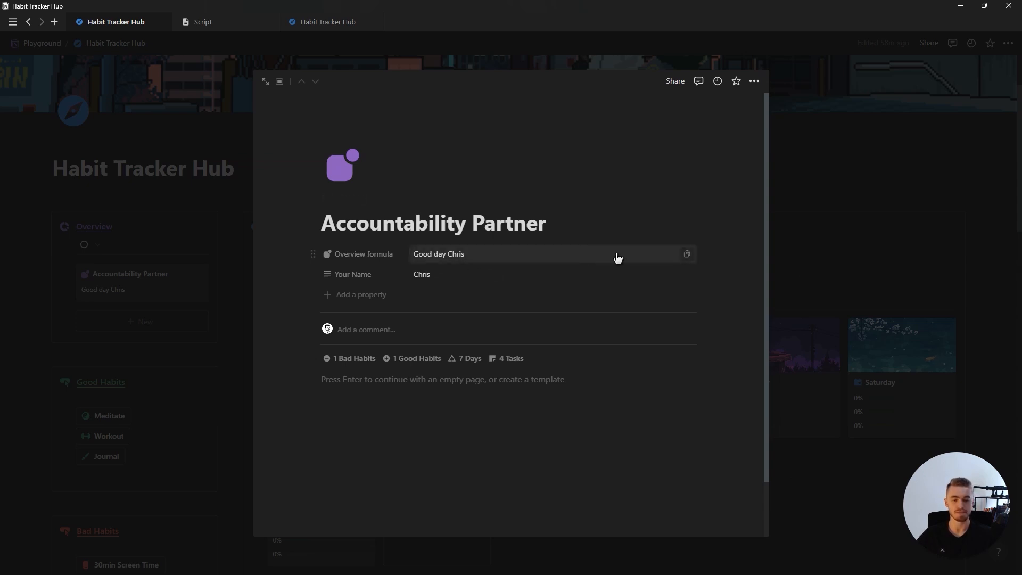
Append ", here's a quick overview of your day so far:" after Your Name in all three greetings and save the formula
click(493, 260)
click(595, 298)
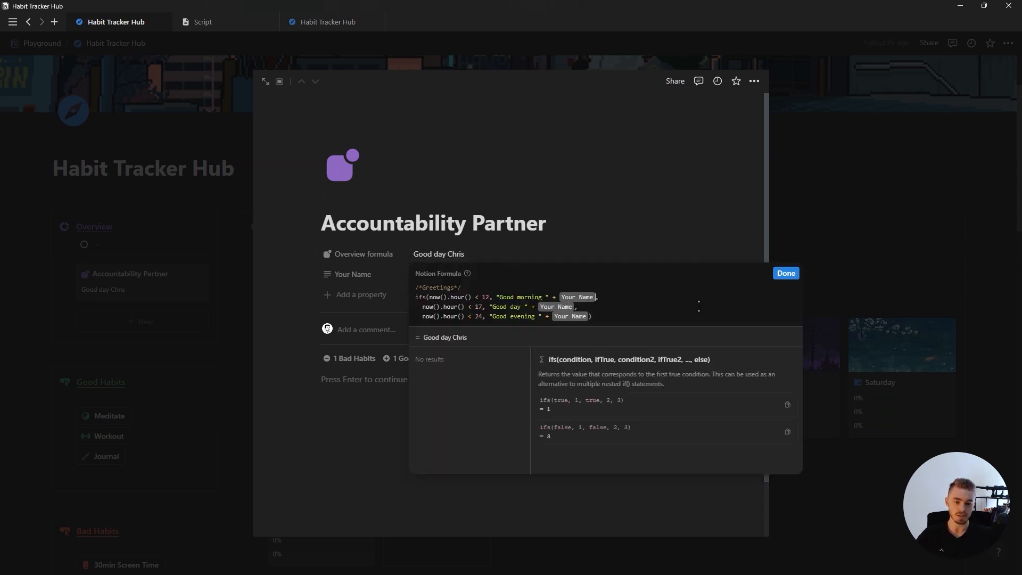
text(+ ",)
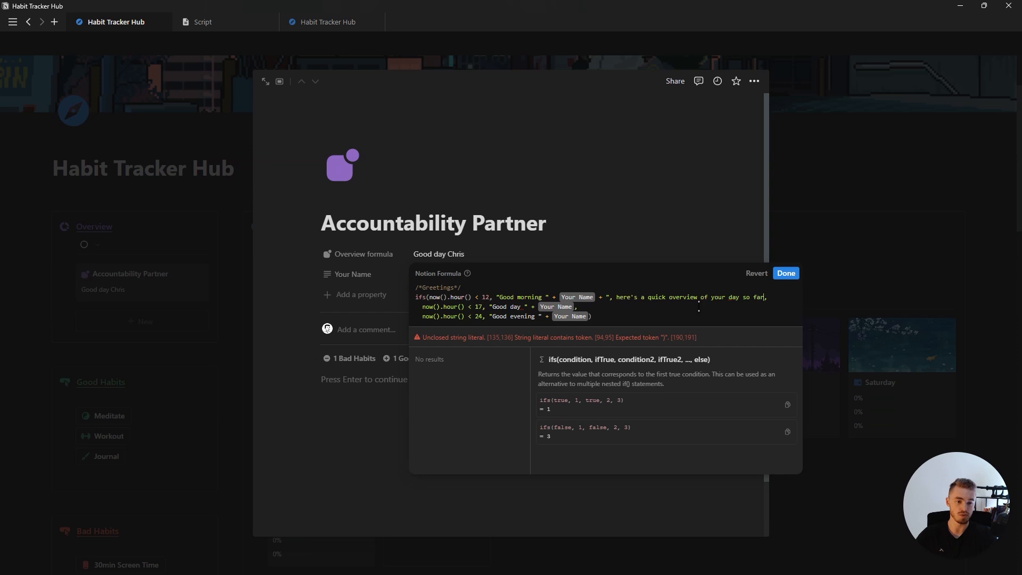
text(")
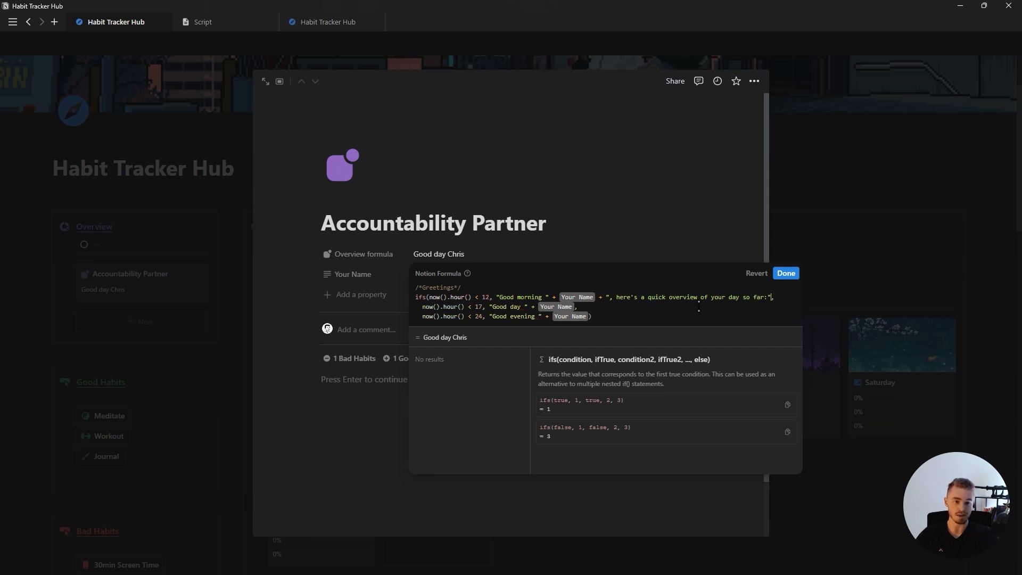
drag(597, 297, 773, 298)
key(ctrl+c)
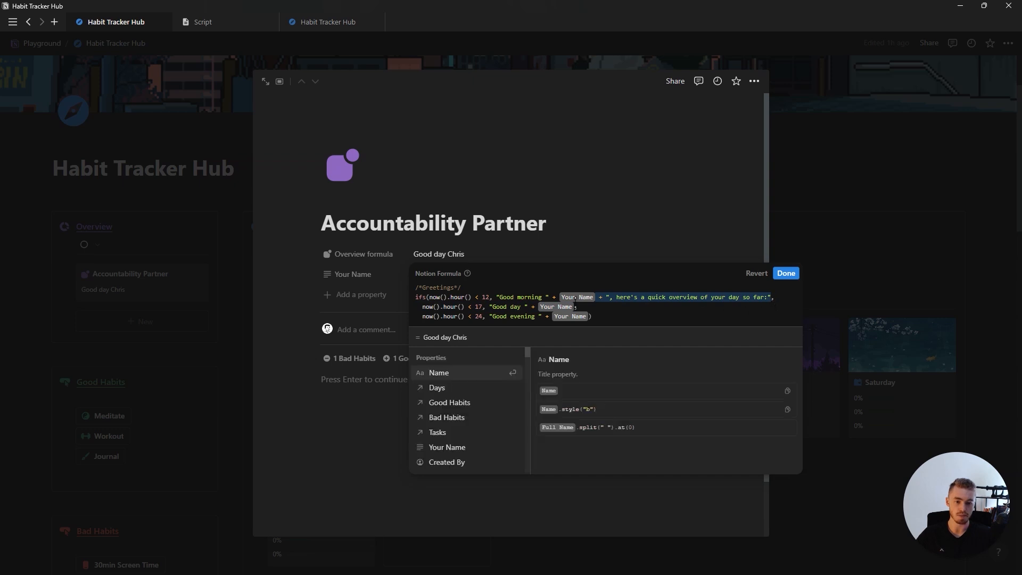
click(574, 307)
key(ctrl+v)
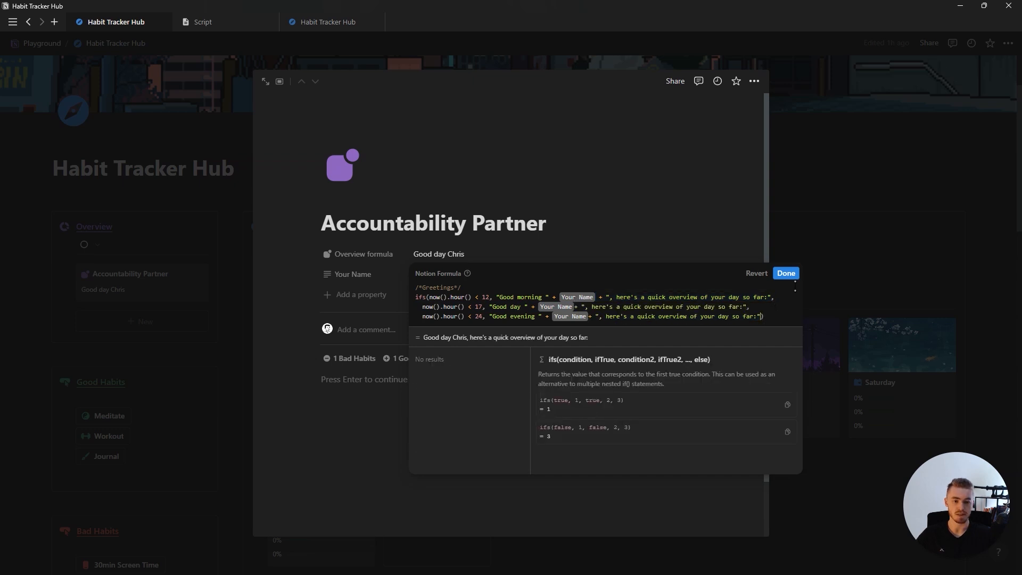
click(785, 273)
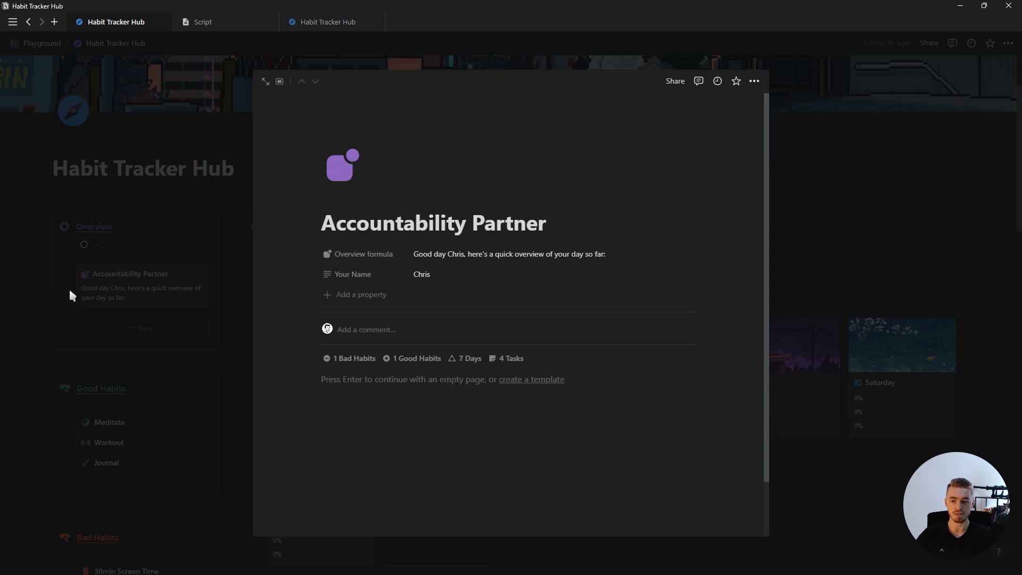
Back on the hub page, wrap the ifs expression of the Accountability Partner card's Overview formula in parentheses and make it bold with .style("b")
click(114, 297)
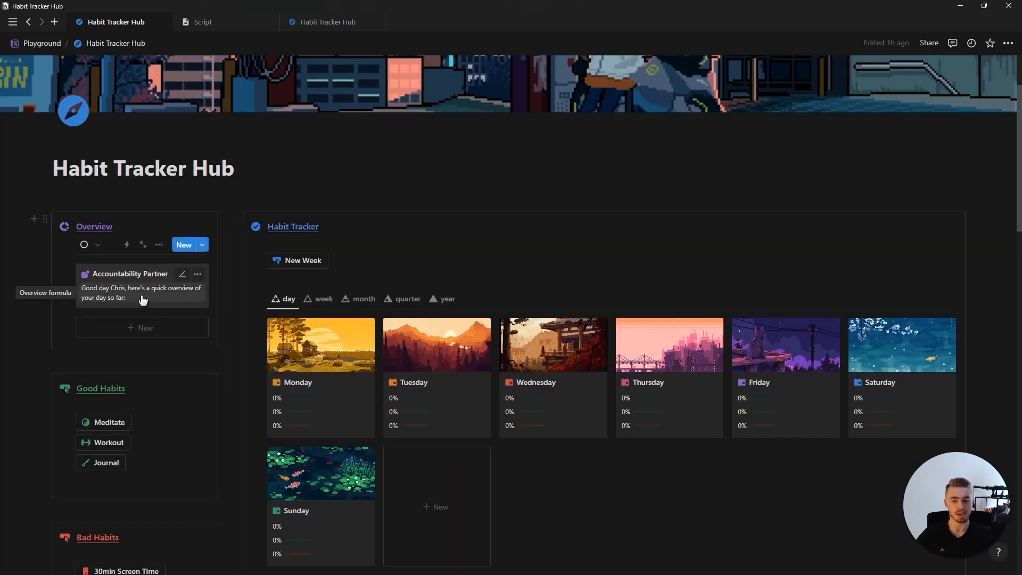
click(175, 307)
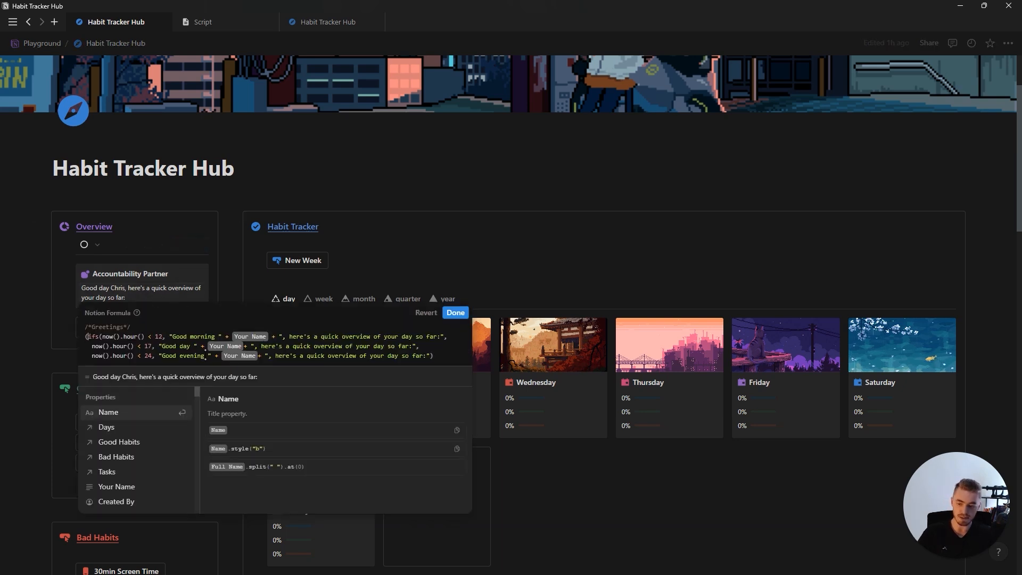
text(()
click(450, 355)
text().sty)
key(Return)
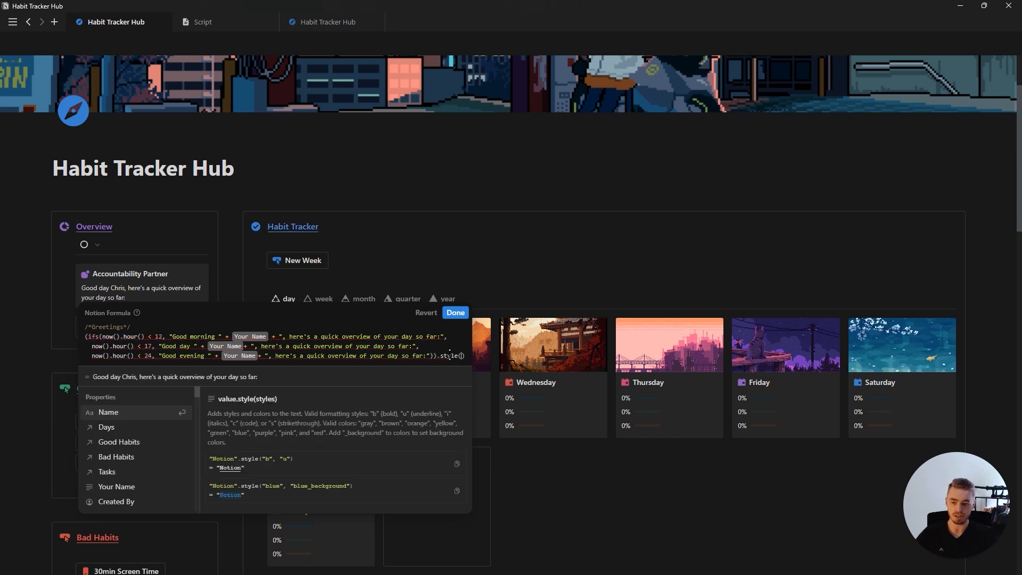
text(")
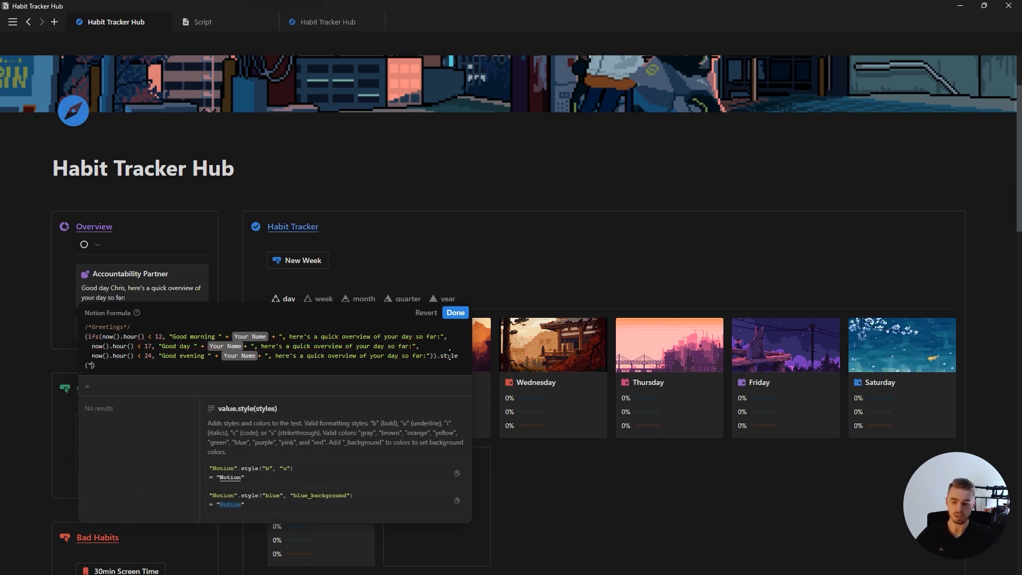
text(b")
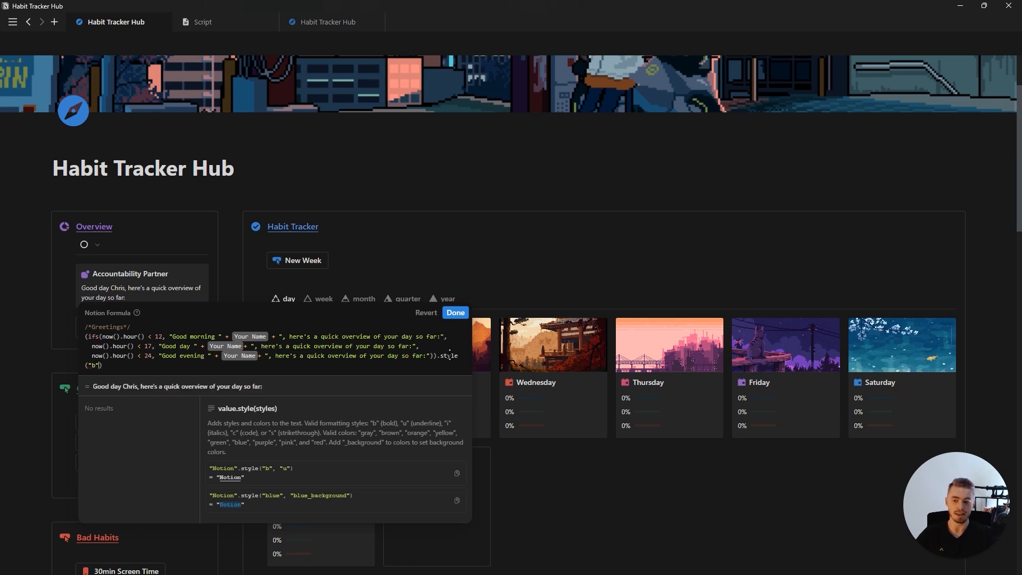
Save the bold greeting, add the comment /*Task Variables*/ above the greetings in the Accountability Partner page's Overview formula, and save it
click(455, 312)
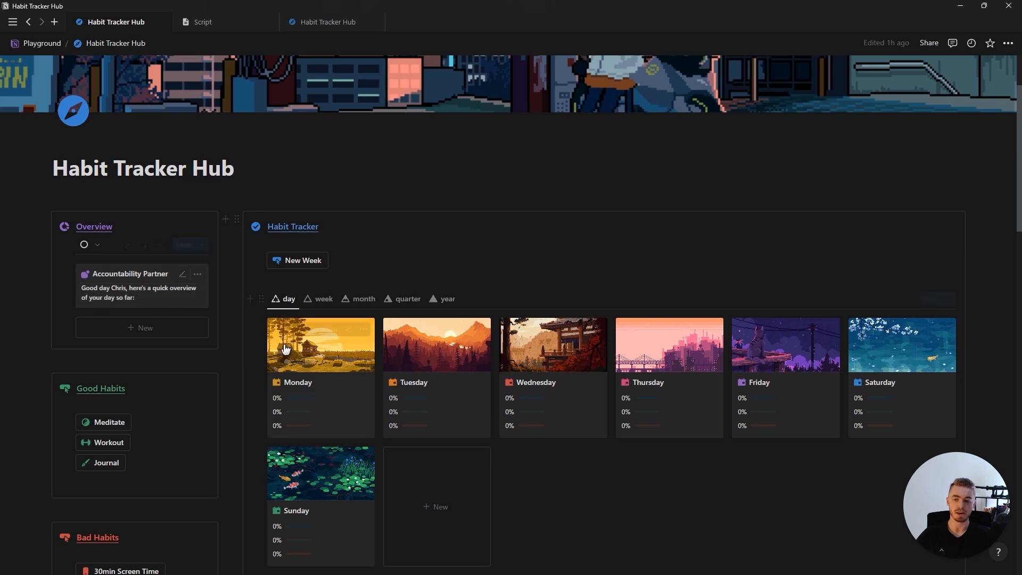
click(142, 279)
click(480, 254)
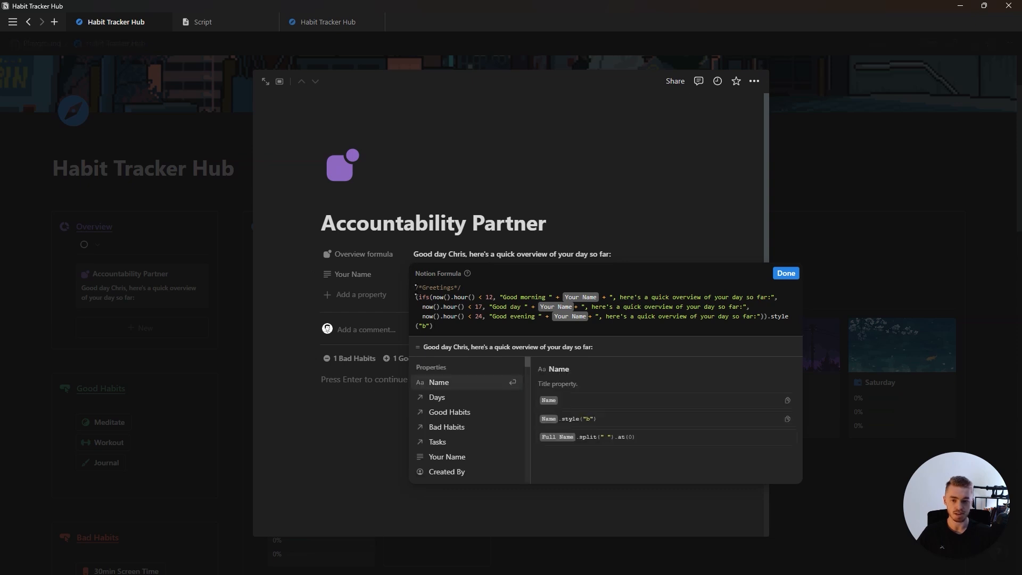
key(Return)
key(Return)
key(Return)
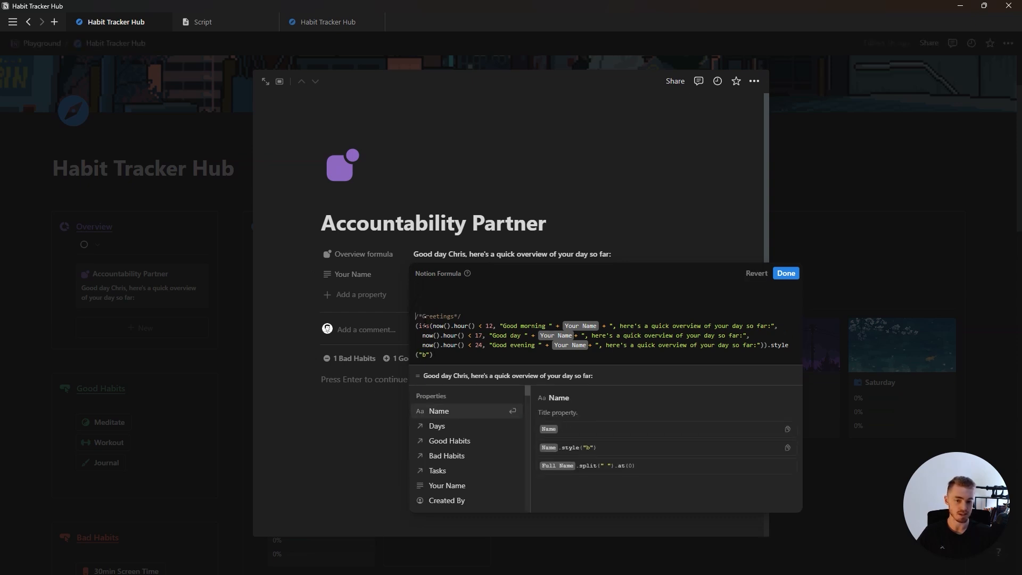
text(/*)
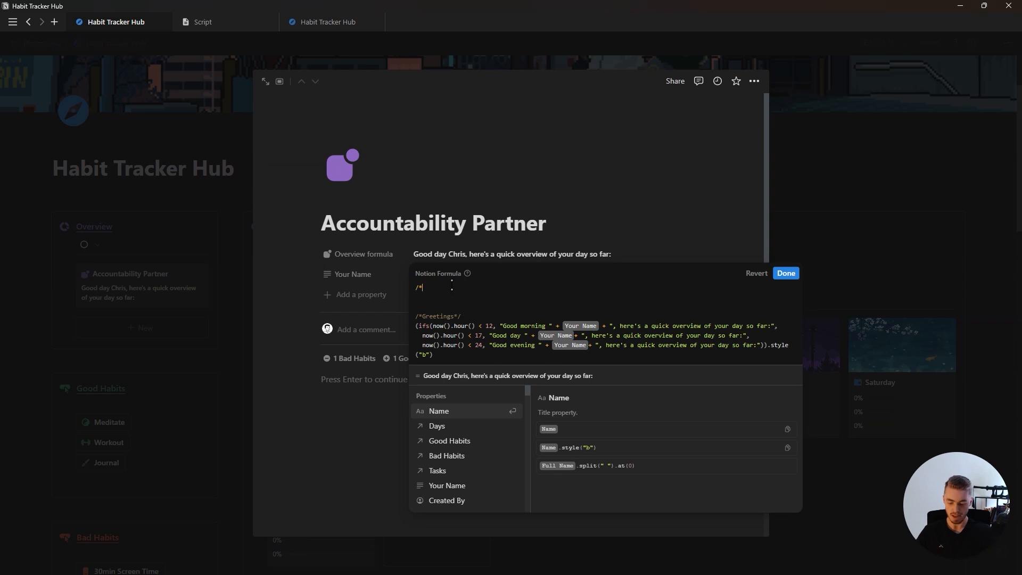
text(Task Variables*/)
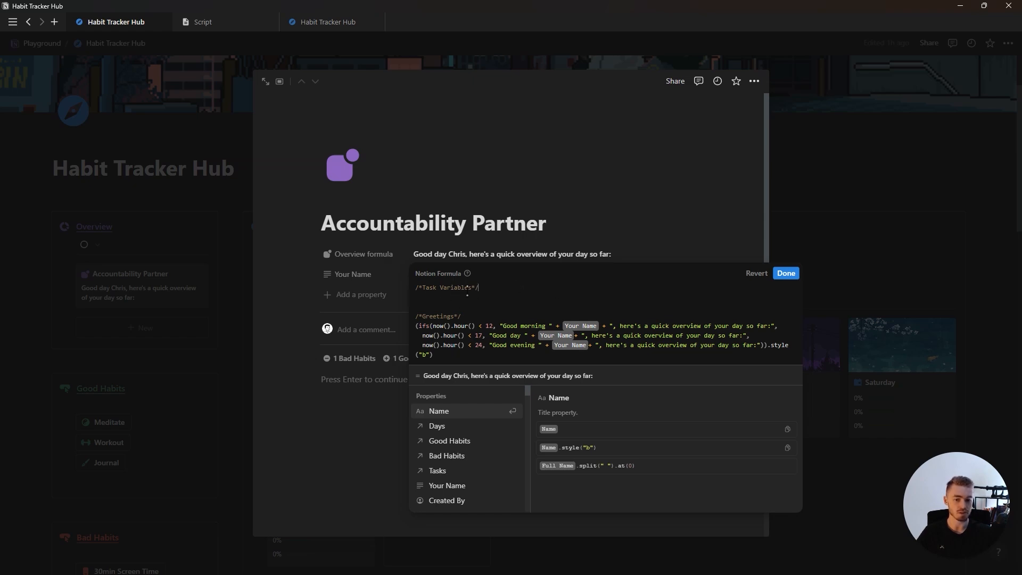
click(786, 273)
click(844, 297)
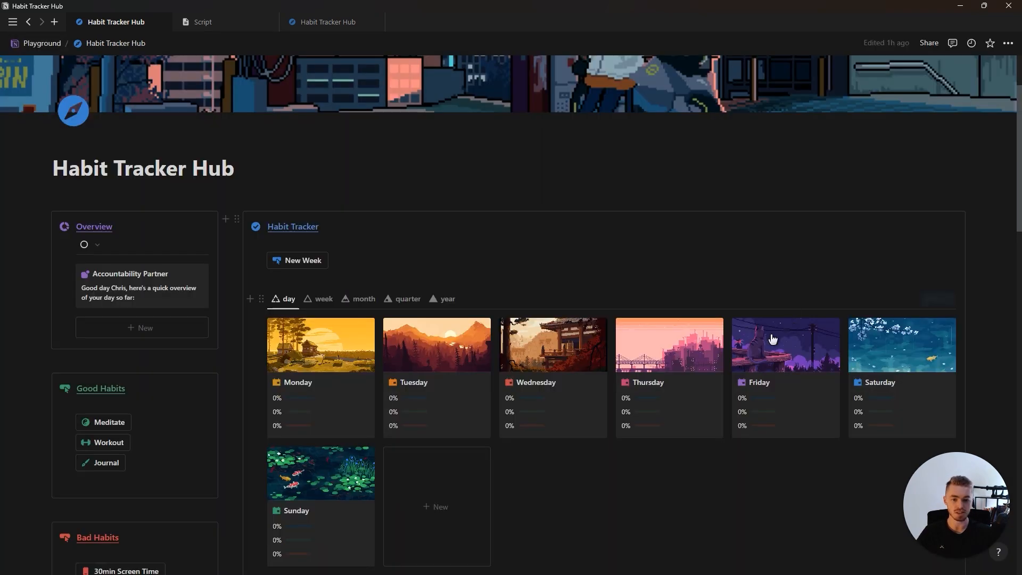
Open the untitled task in the Tasks today view and examine the formula behind its Today property
scroll(783, 337, down, 4)
scroll(718, 362, down, 3)
click(431, 411)
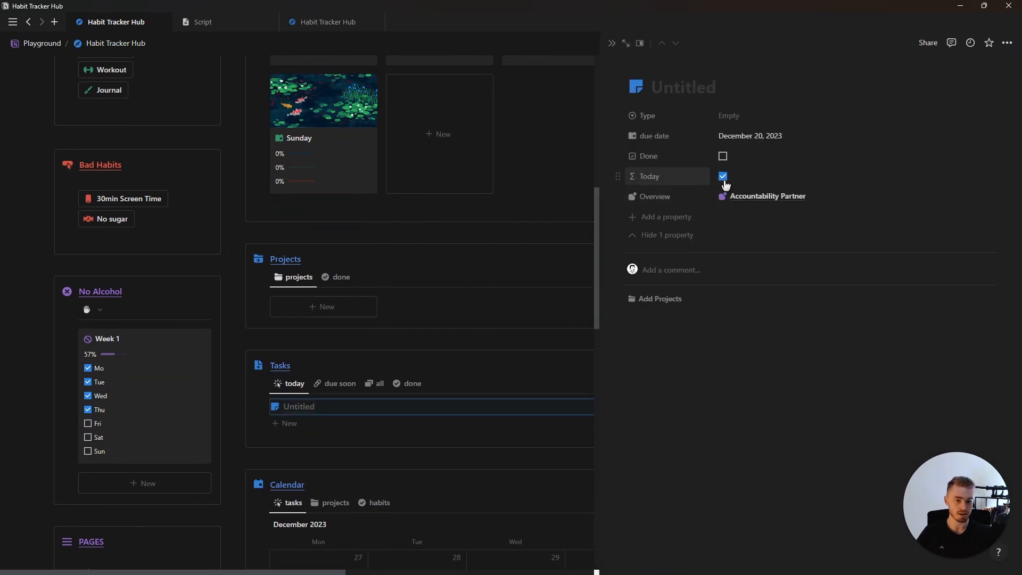
click(740, 181)
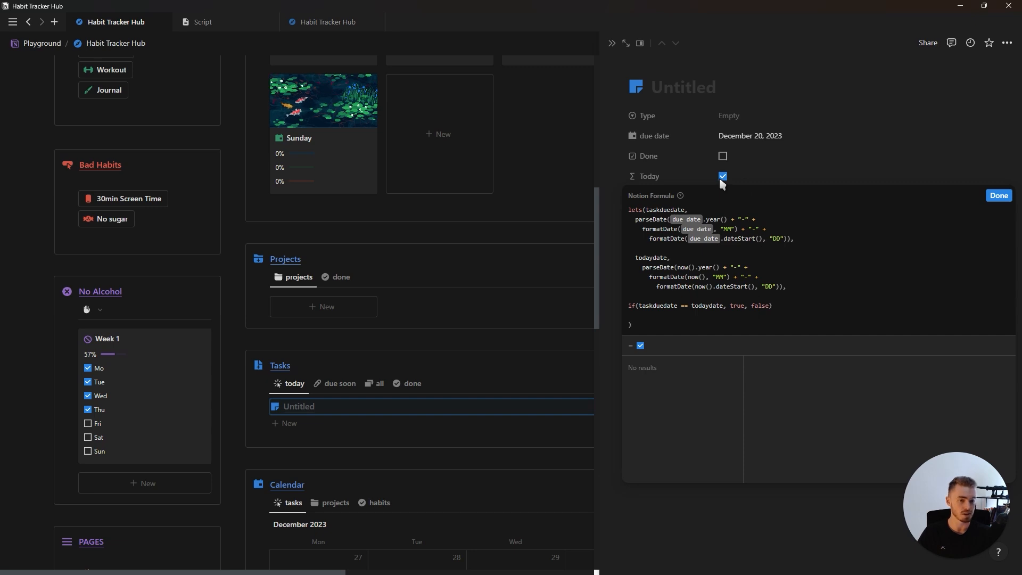
click(771, 243)
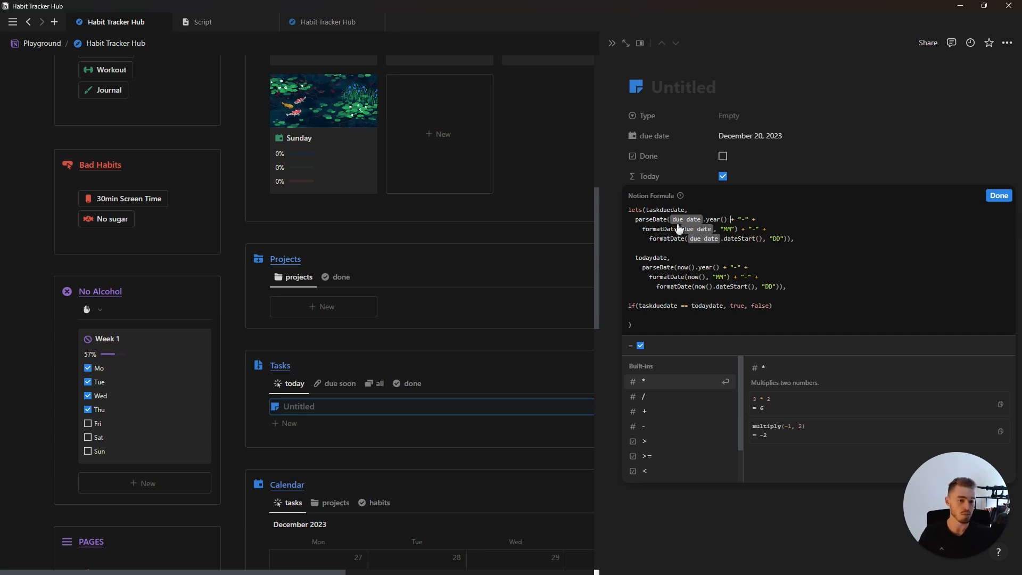
click(674, 176)
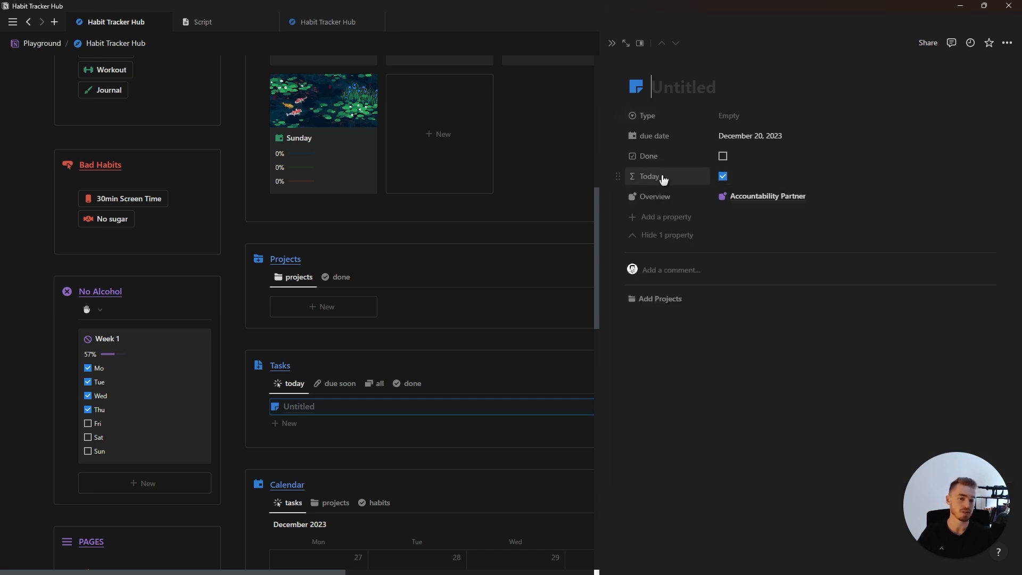
Try December 21, 2023 as the untitled task's due date, set it back to December 20, and close the task
click(734, 137)
click(786, 263)
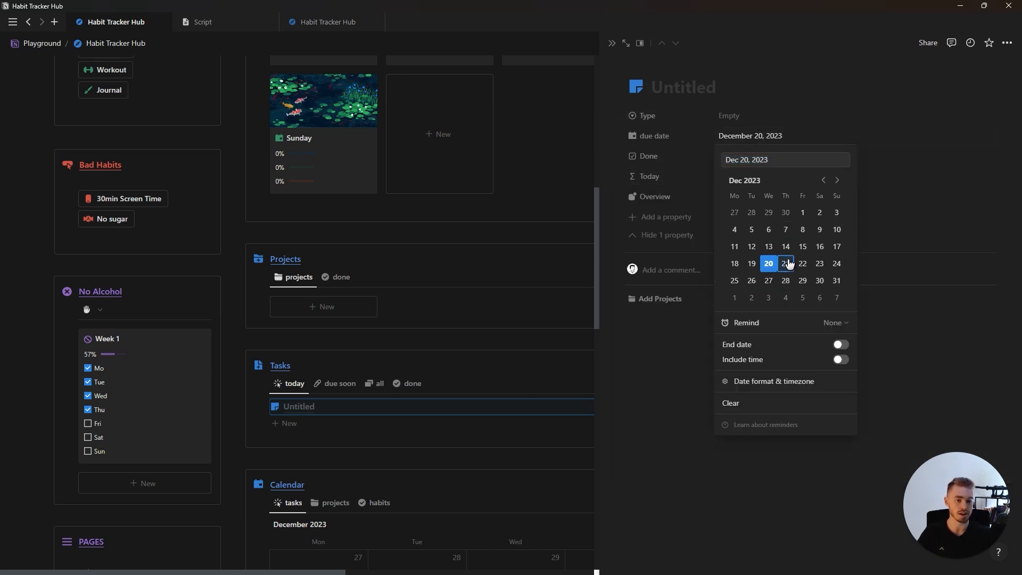
key(Escape)
click(756, 136)
click(769, 263)
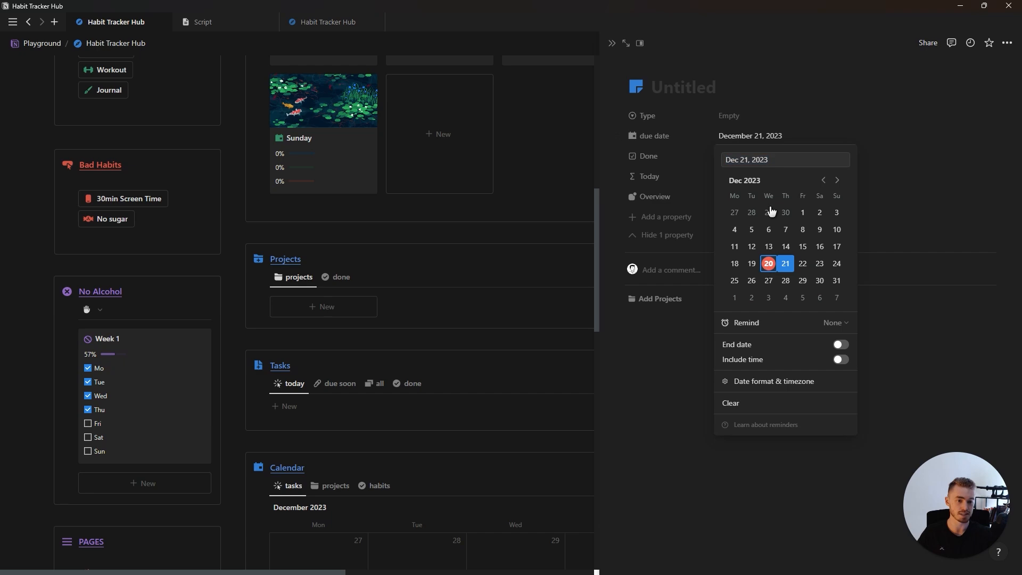
key(Escape)
key(Escape)
Reopen the Accountability Partner's Overview formula and wrap the greetings expression in a lets() function starting below the Task Variables comment
scroll(144, 280, up, 10)
click(149, 327)
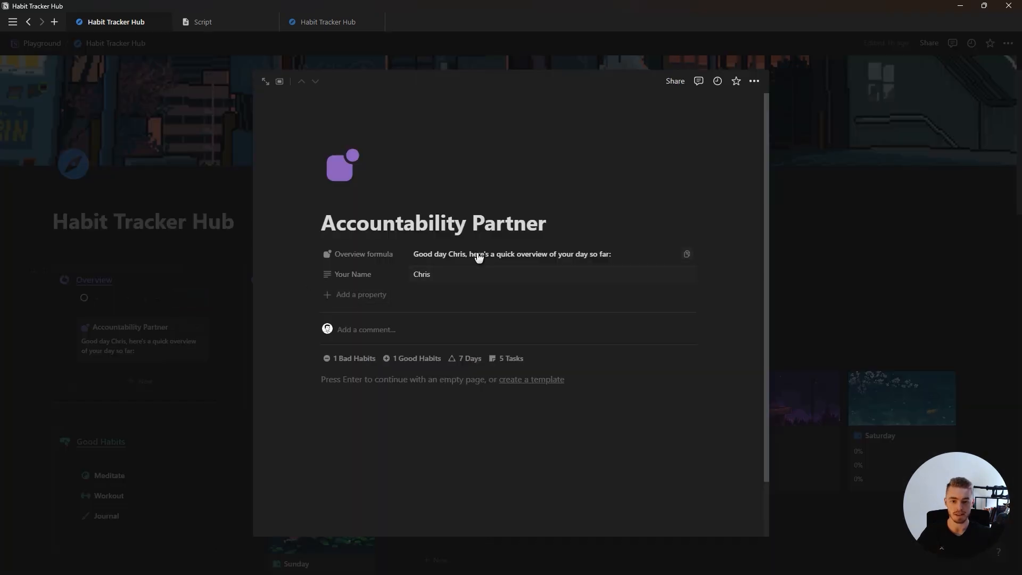
click(479, 254)
click(461, 301)
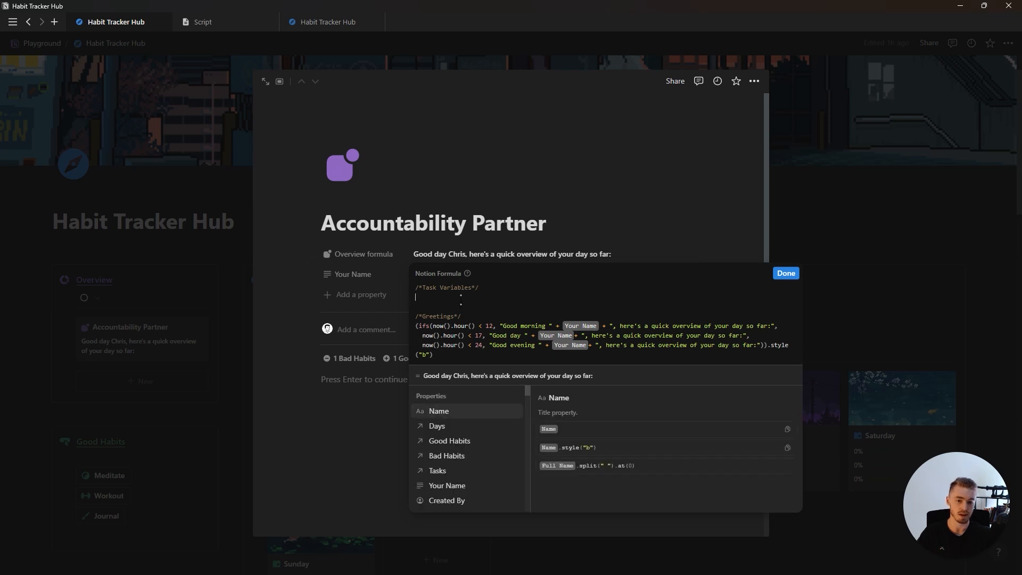
key(Return)
key(Return)
text(lets()
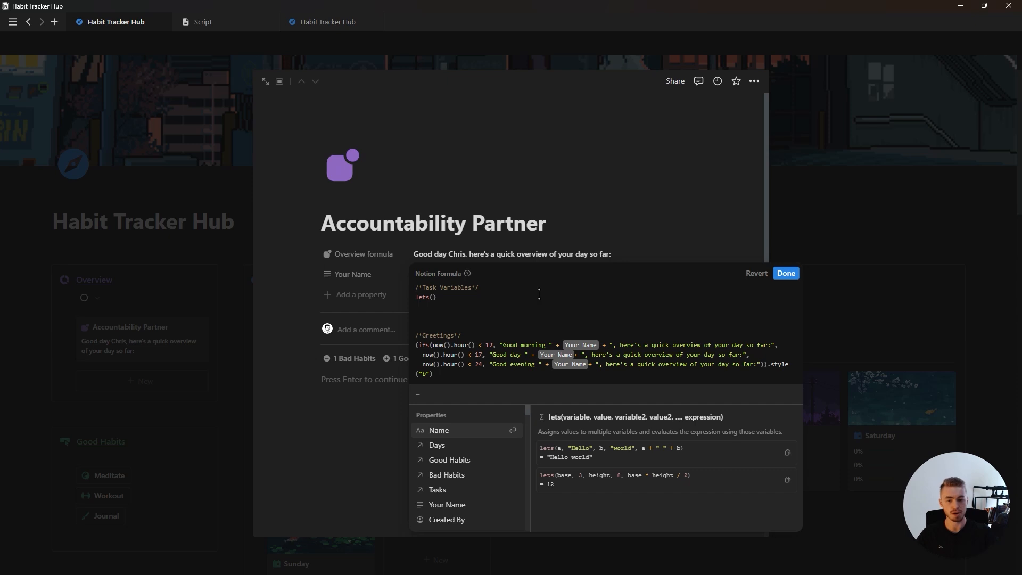
key(Return)
key(Return)
key(Return)
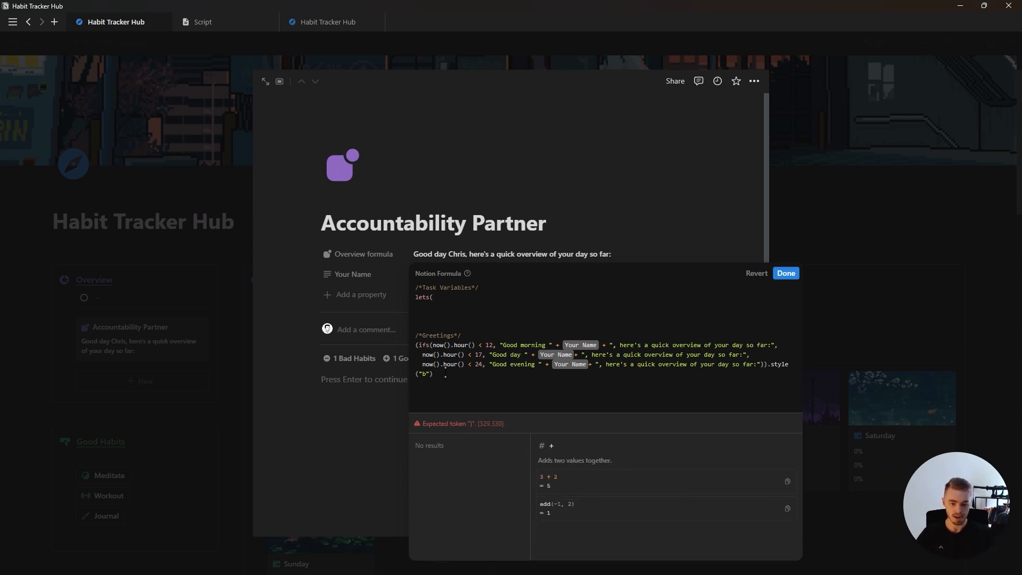
text())
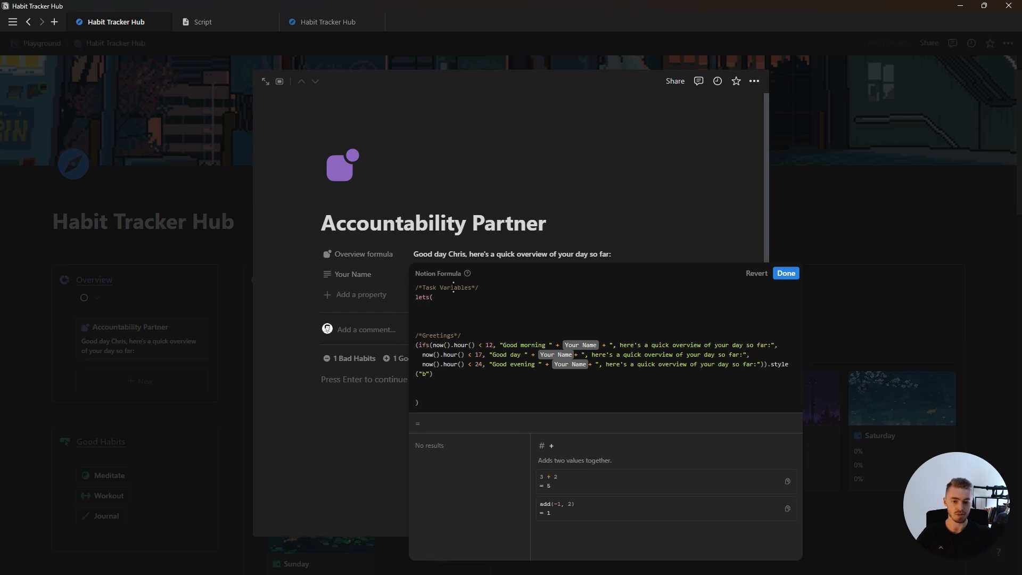
Define the variable uncompletedtasks in lets() as Tasks.filter(current.Done == false), followed by a comma
click(455, 297)
text(uncom)
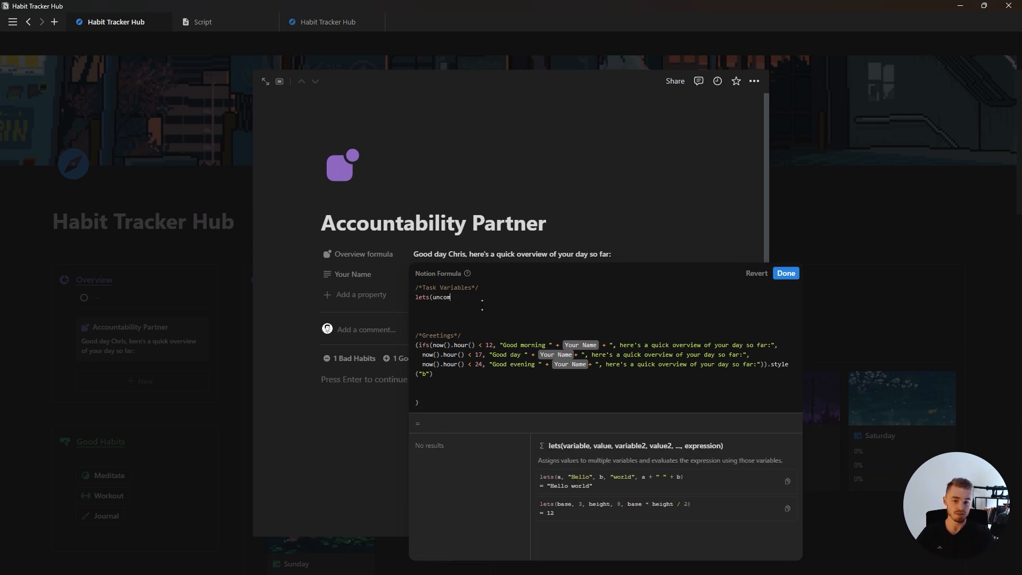
text(pletedtasks,)
key(shift+Return)
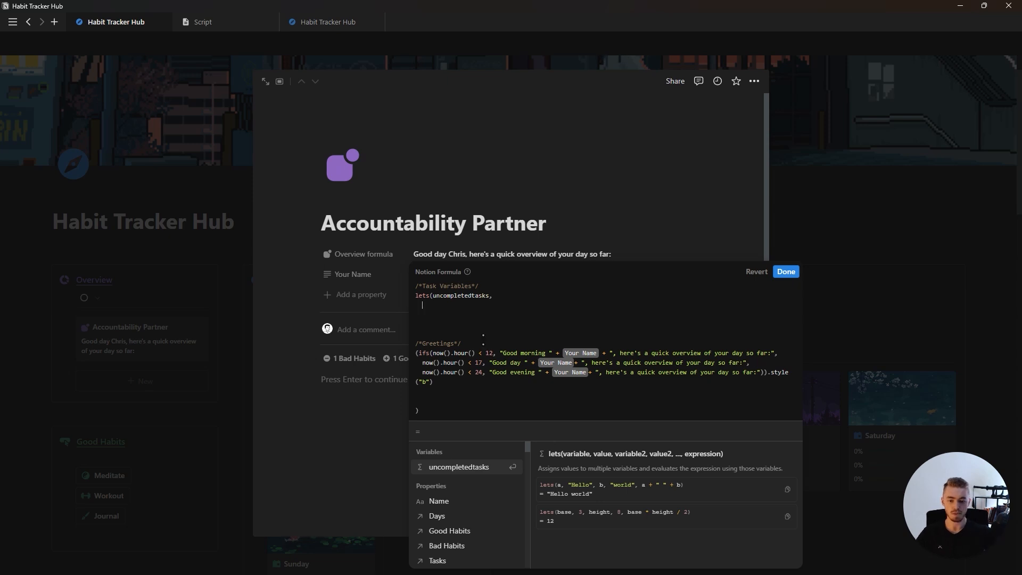
click(428, 561)
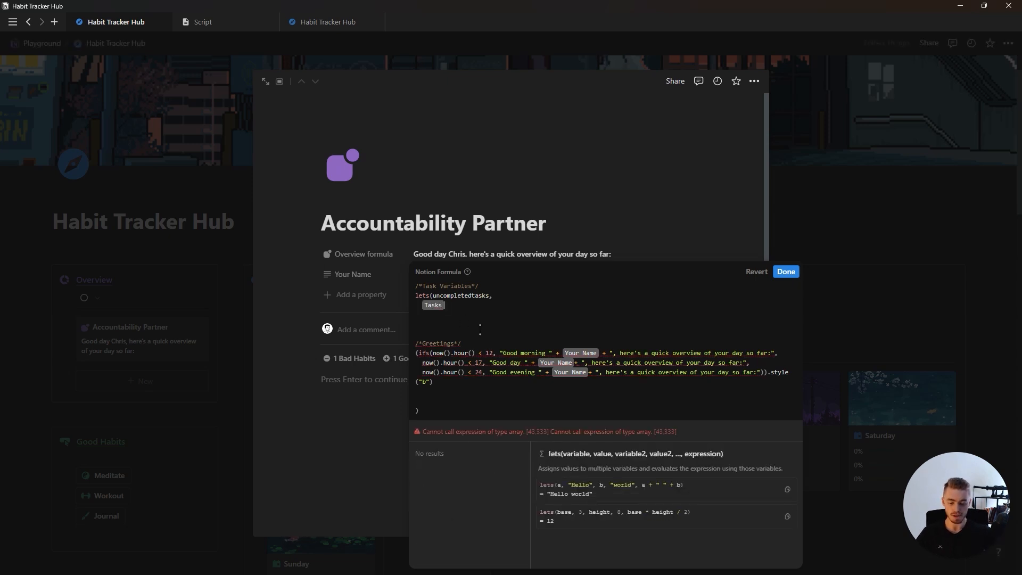
text(.fil)
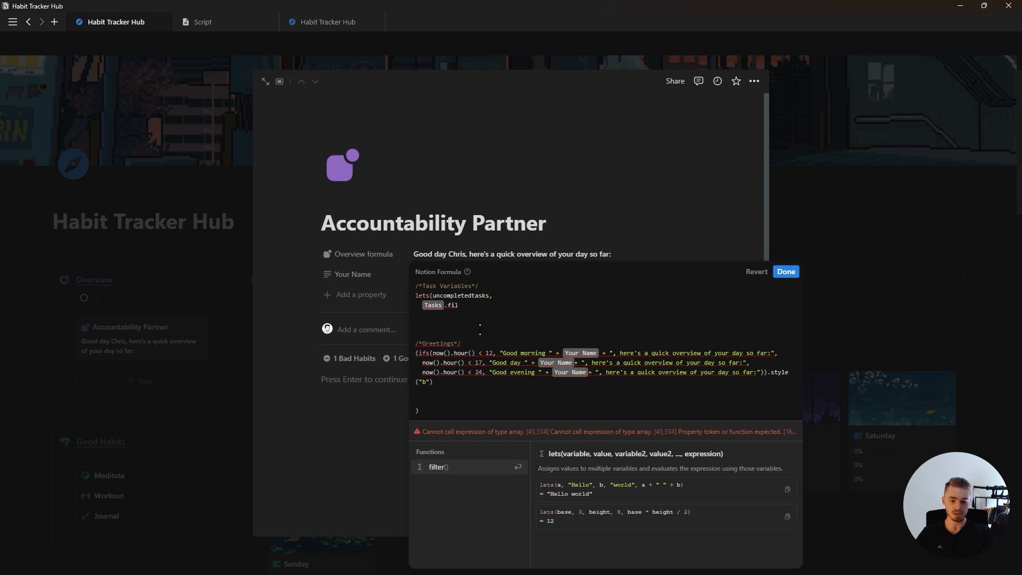
key(Return)
text(current.)
click(456, 501)
text(== false)
click(587, 305)
text(,)
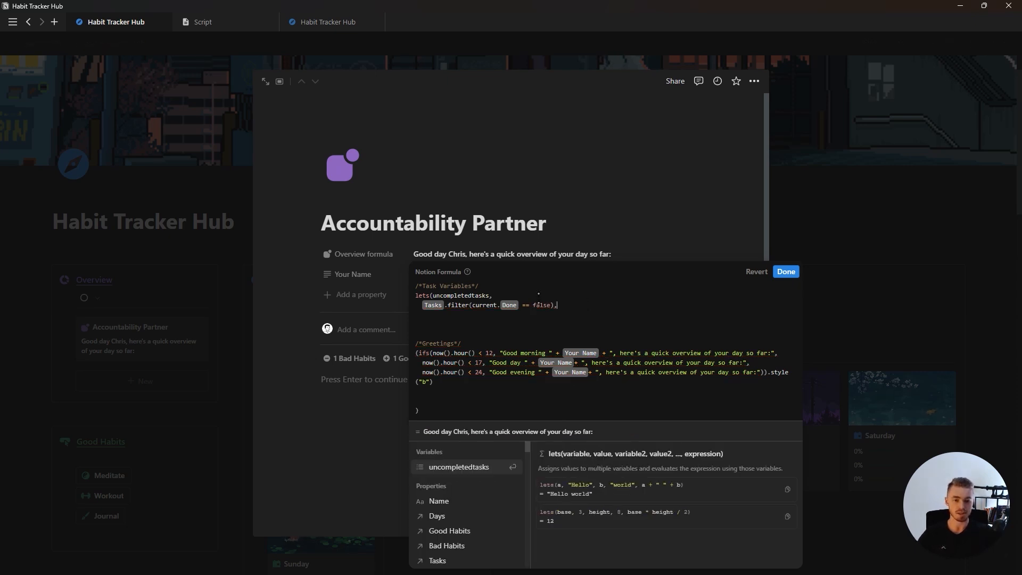
Below it, define the variable completedtasks as Tasks.filter(current.Done == true), followed by a comma
key(Return)
key(Return)
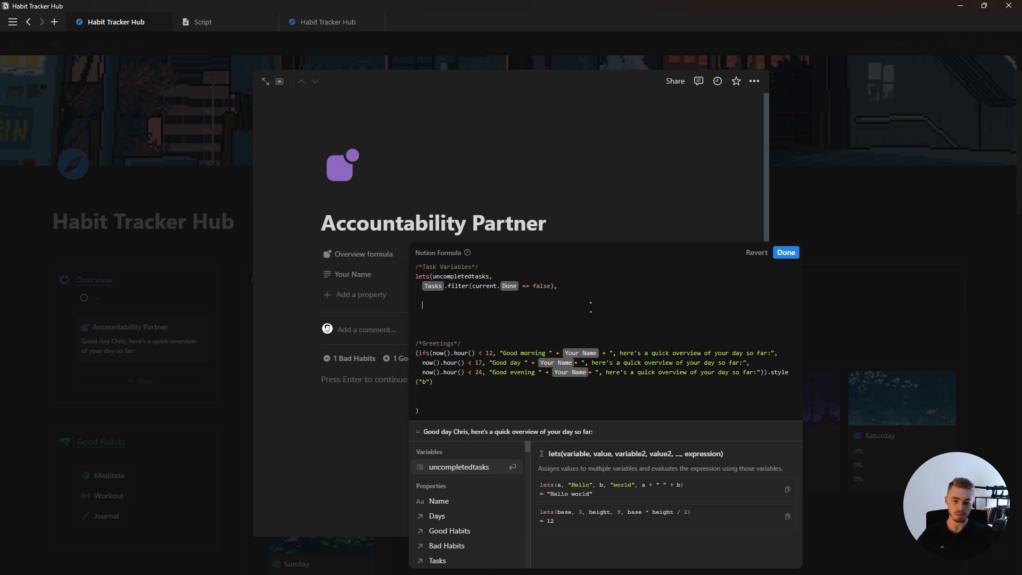
text(completed)
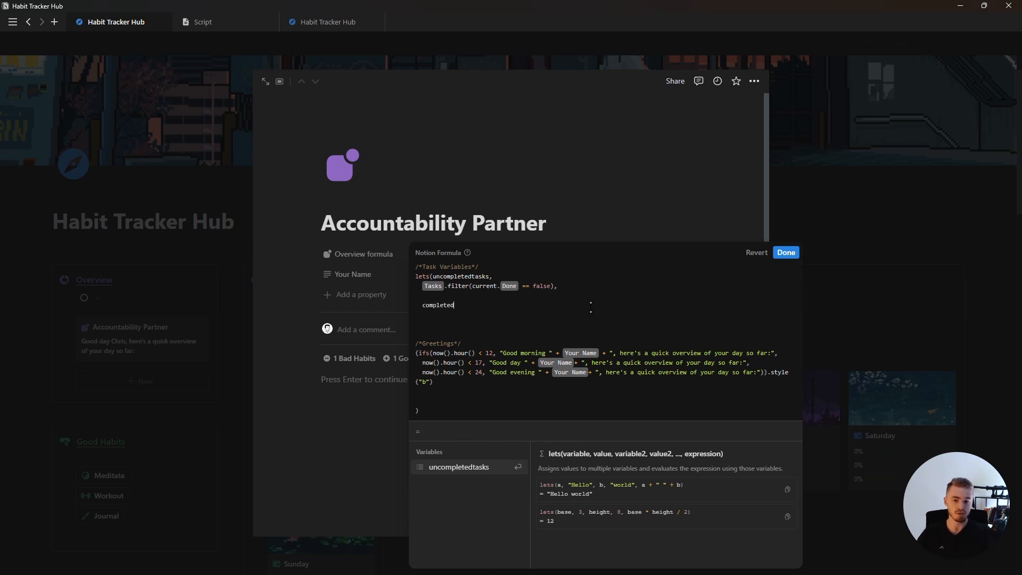
text(tasks,)
key(Return)
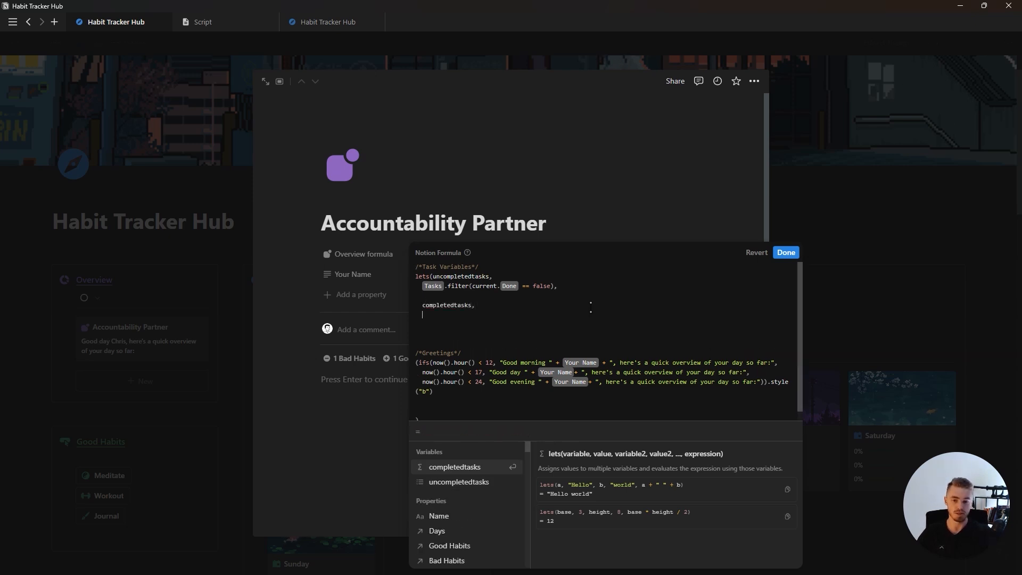
scroll(474, 458, down, 2)
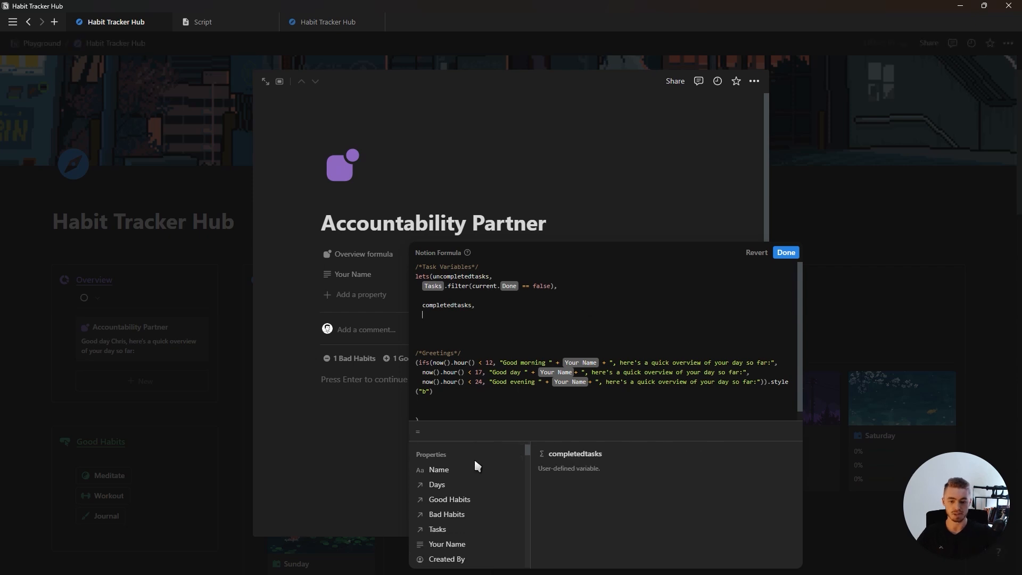
click(434, 525)
text(.fil)
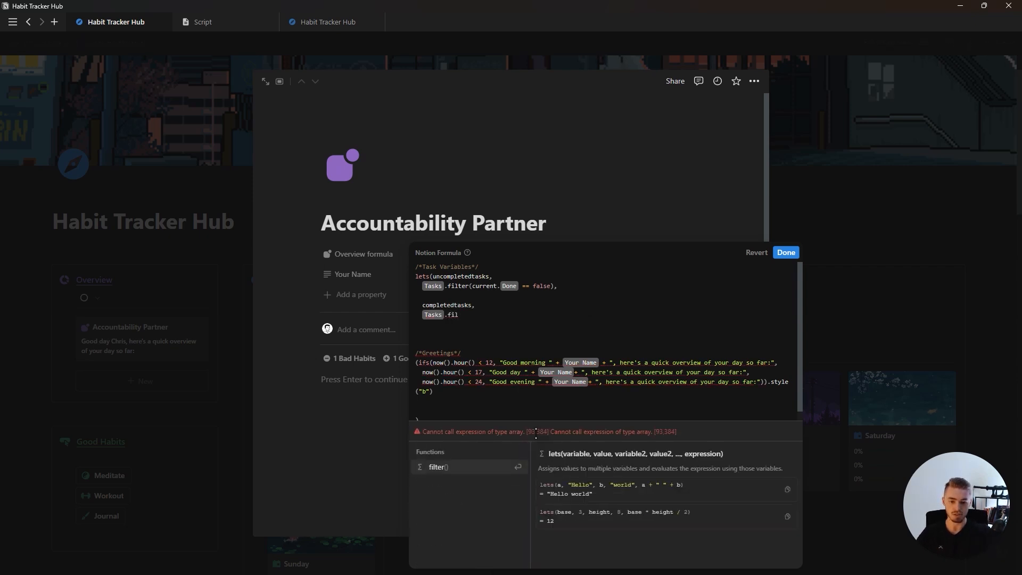
text(ter()current.)
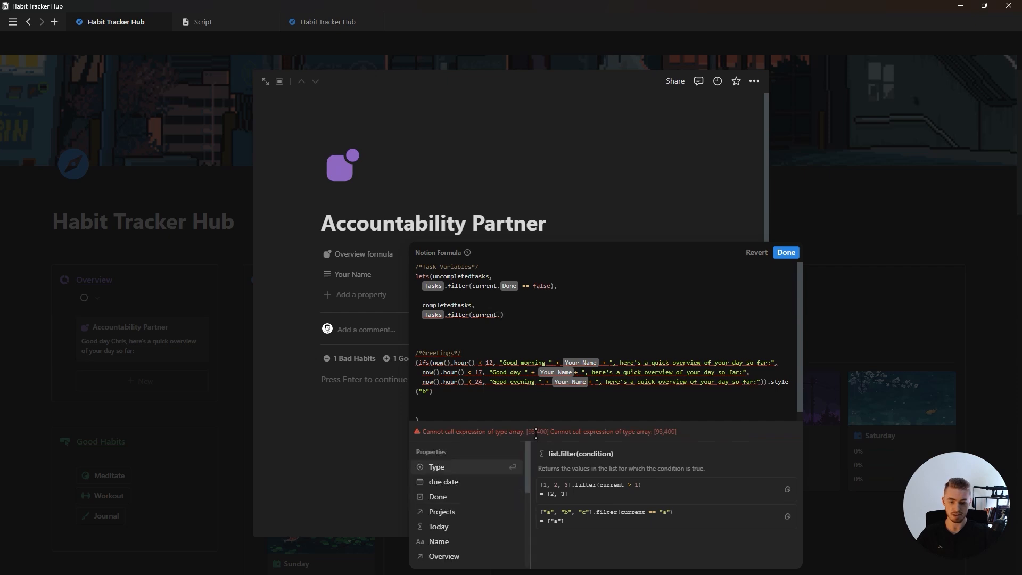
key(Return)
text(== true))
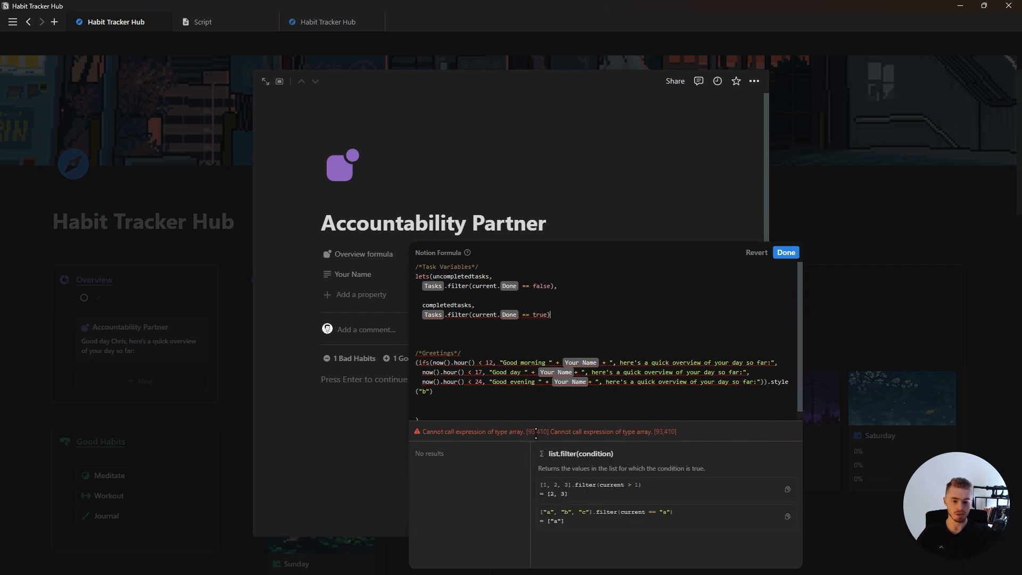
text(,)
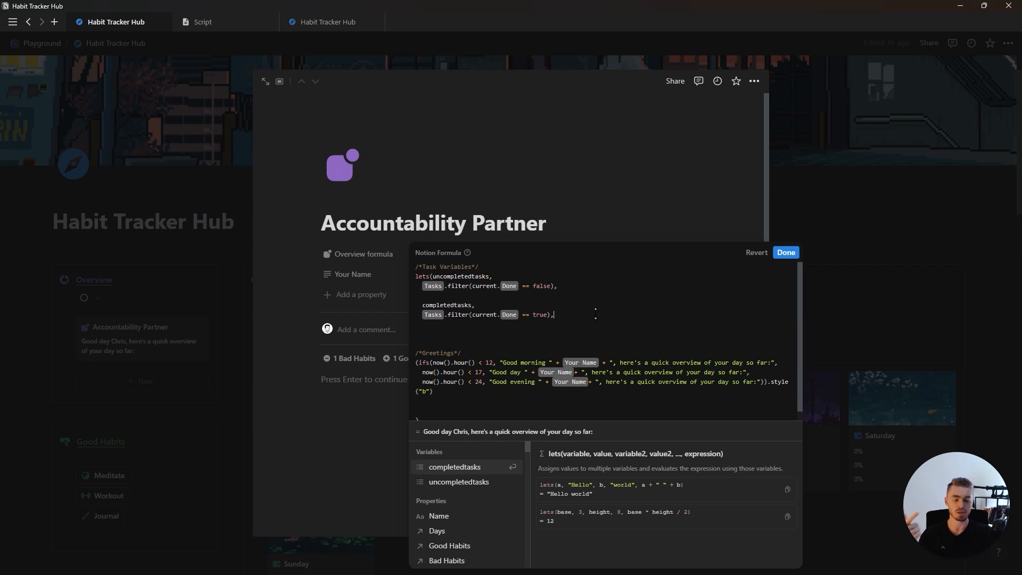
Between uncompletedtasks and completedtasks, define the variable todayuncompleted as uncompletedtasks.filter(current.Today == true), followed by a comma
click(573, 288)
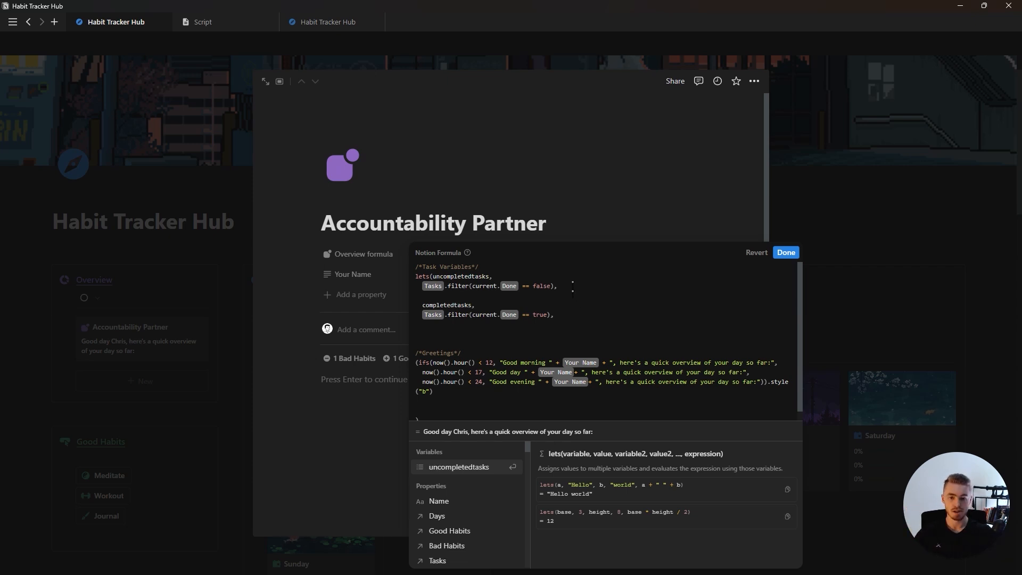
key(Return)
key(Return)
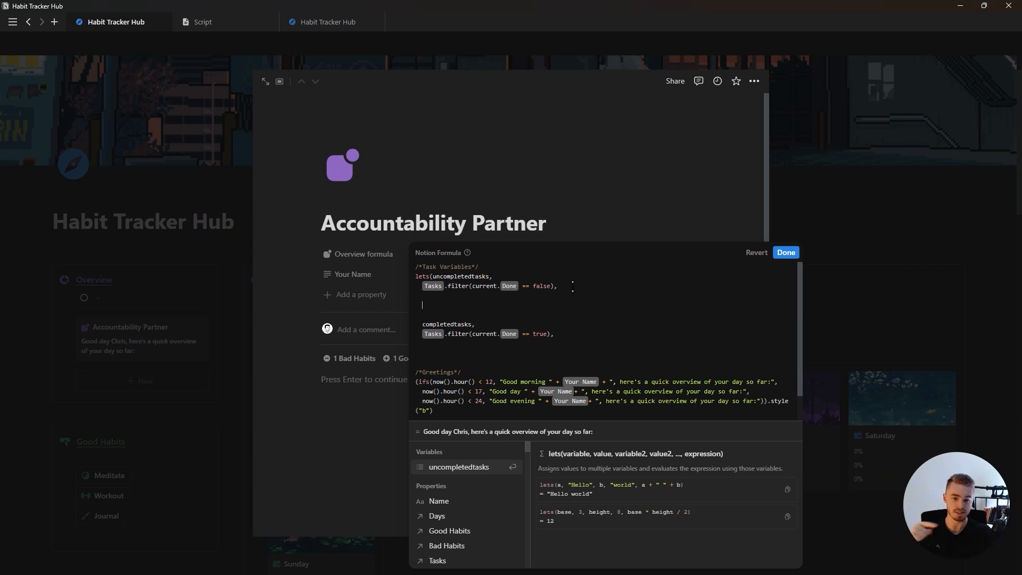
text(today)
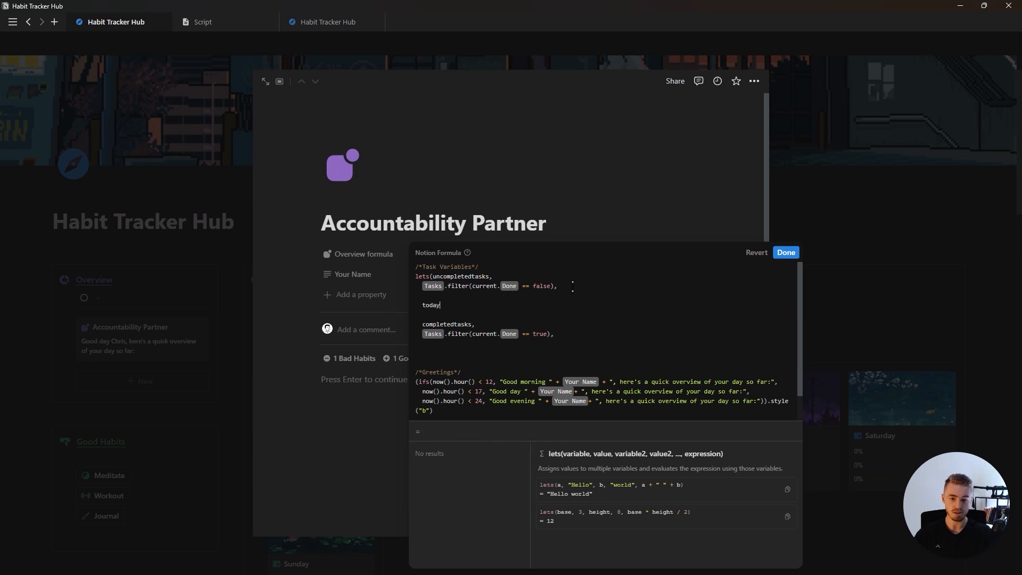
text(uncompleted,)
key(Return)
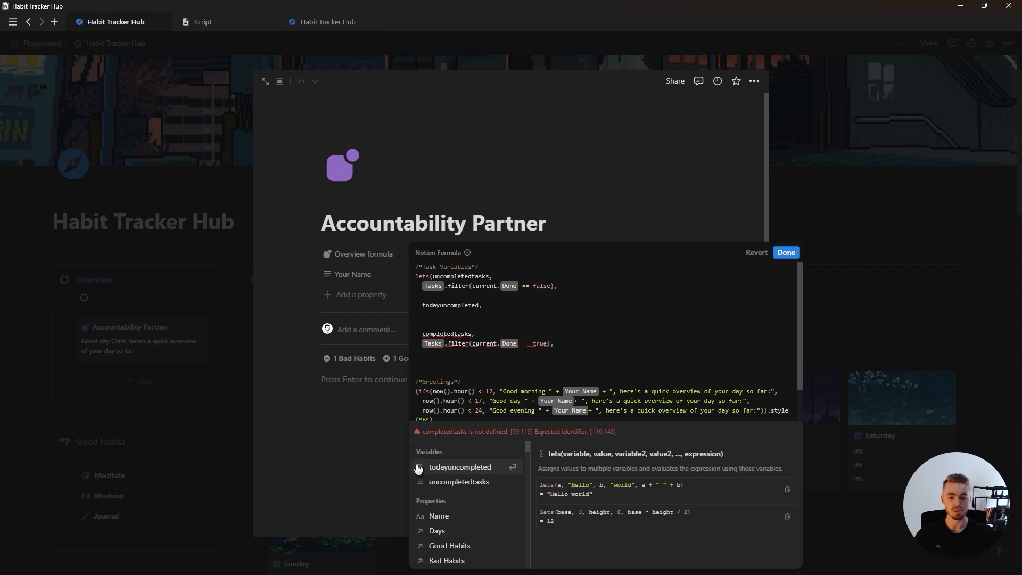
key(Return)
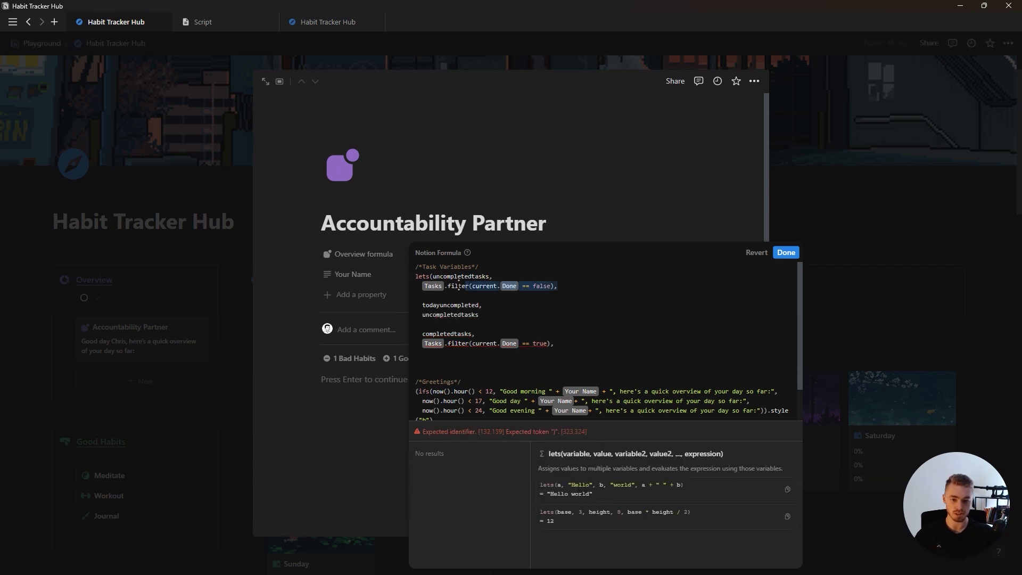
text(.filter())
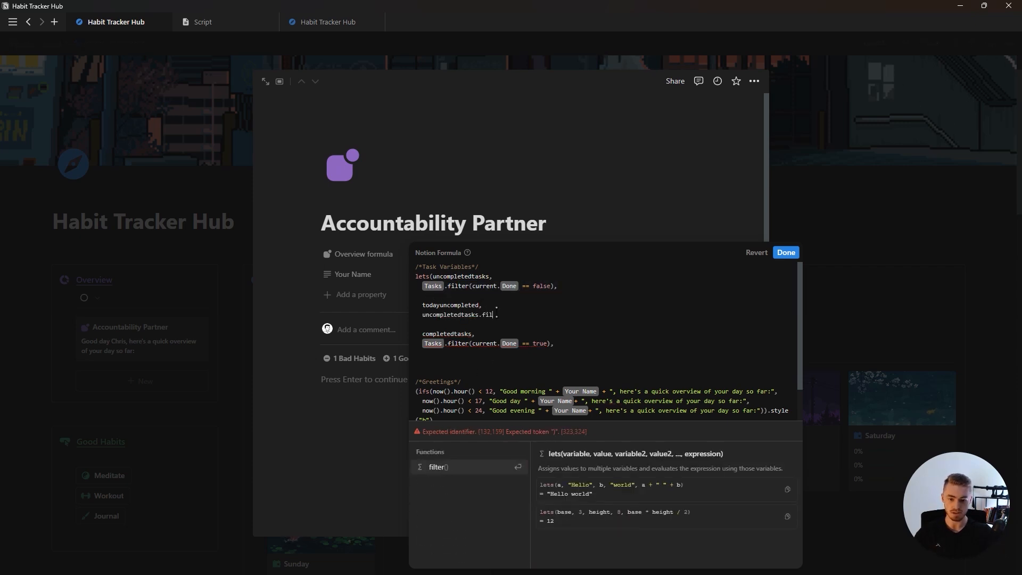
text(current.)
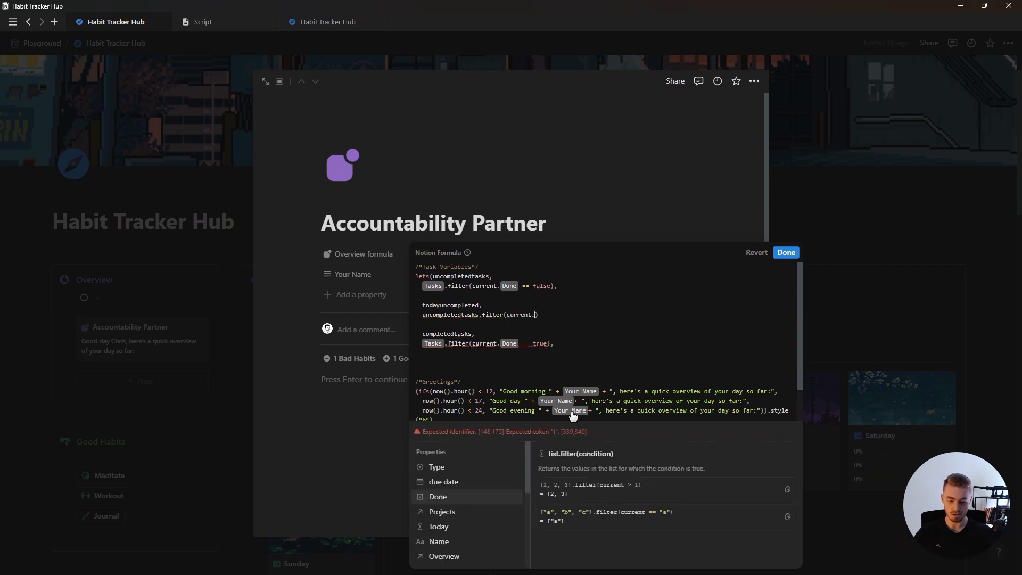
click(474, 532)
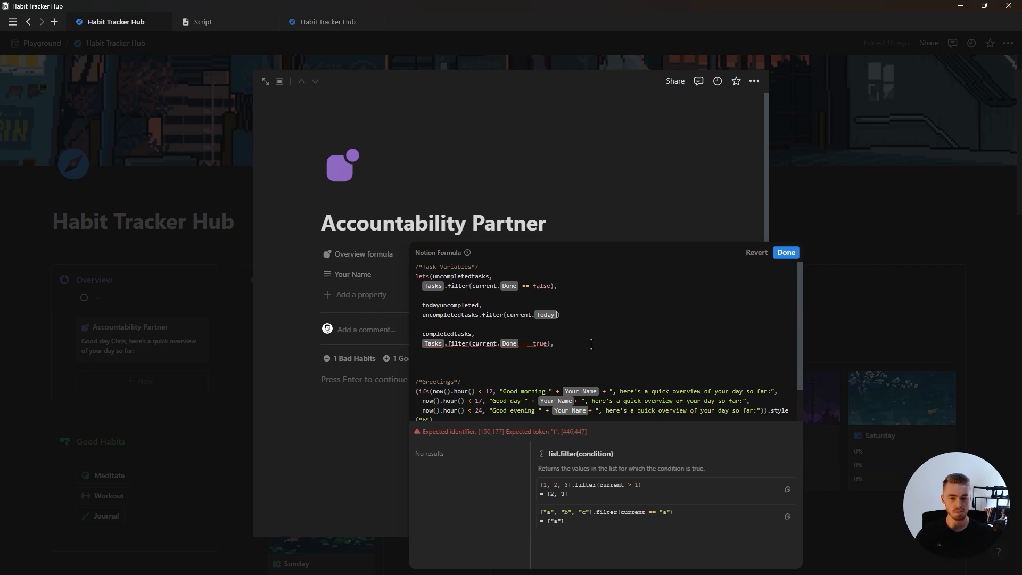
text(== )
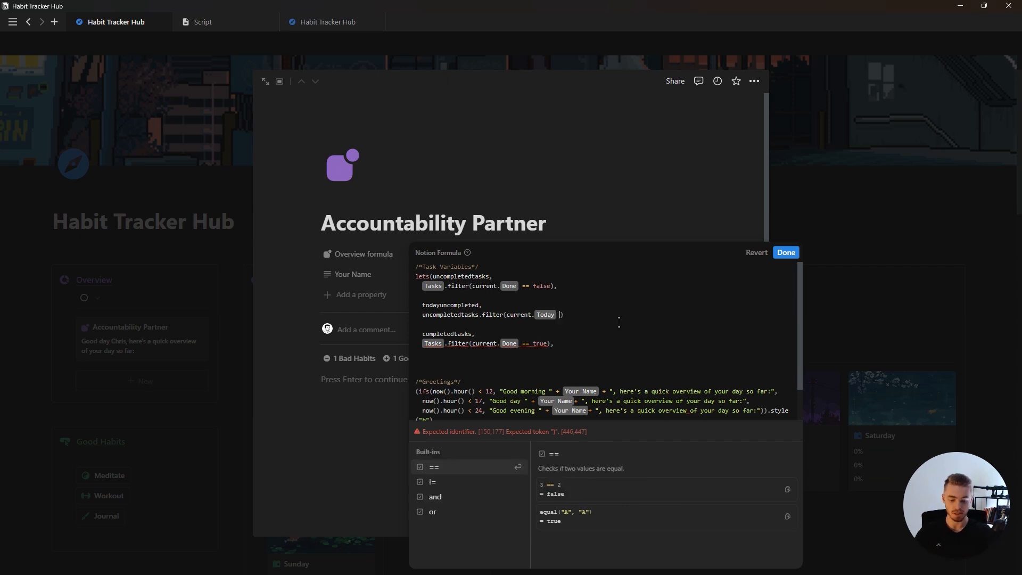
text(true),)
Add the variable todaycompleted below the completedtasks definition, with completedtasks as the start of its value
click(610, 344)
key(Return)
key(Return)
text(today)
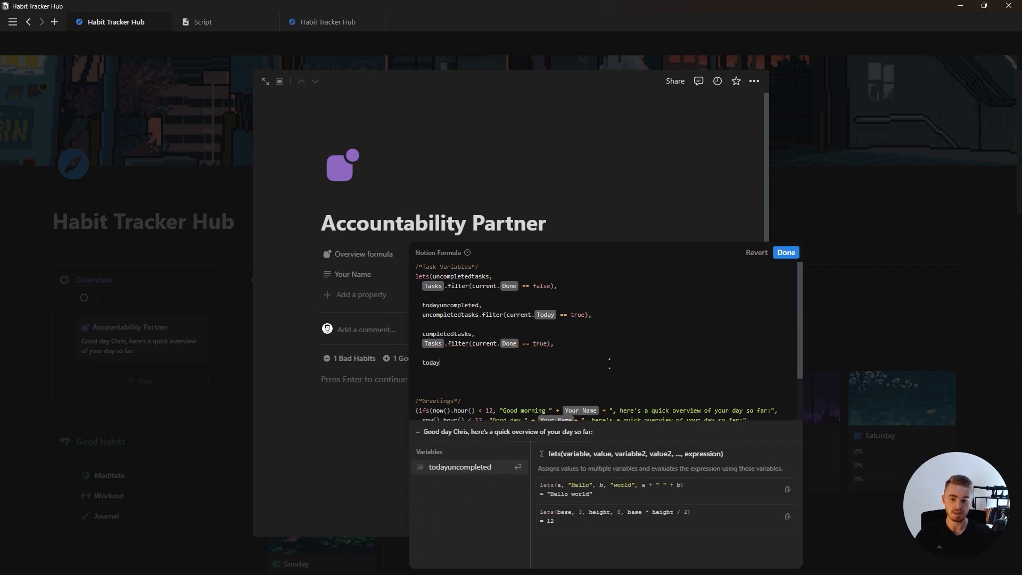
text(completed,)
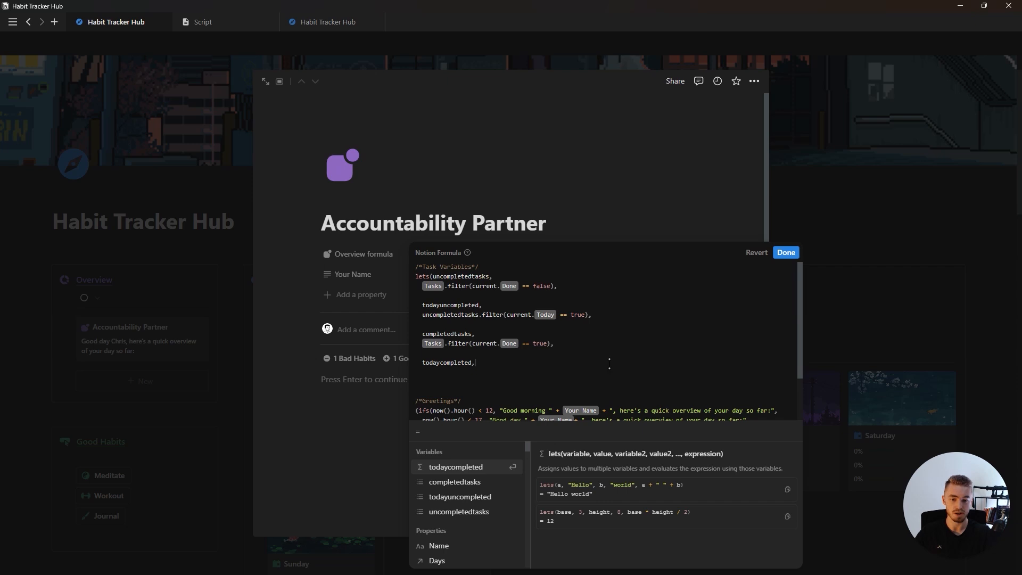
key(Return)
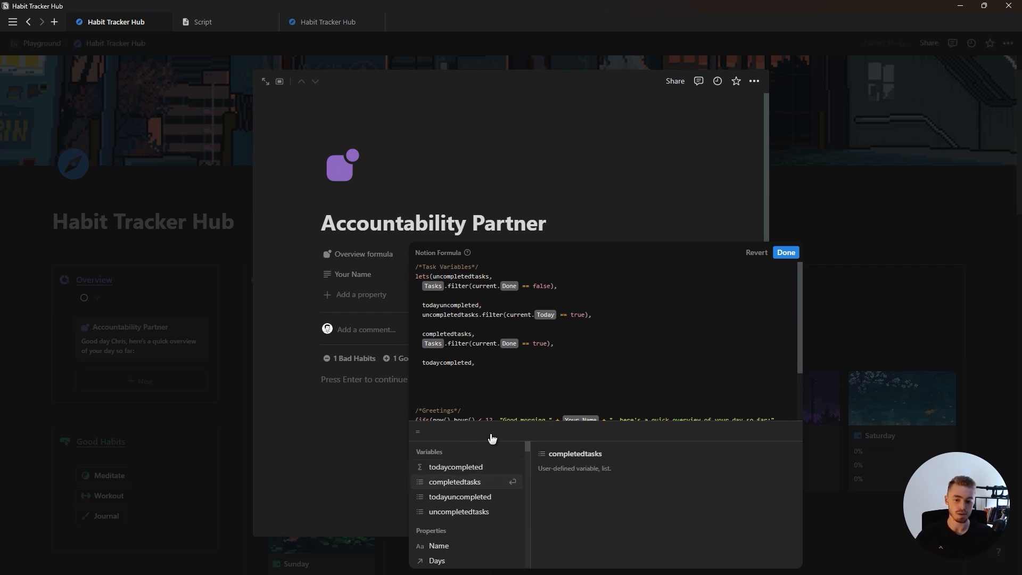
click(458, 482)
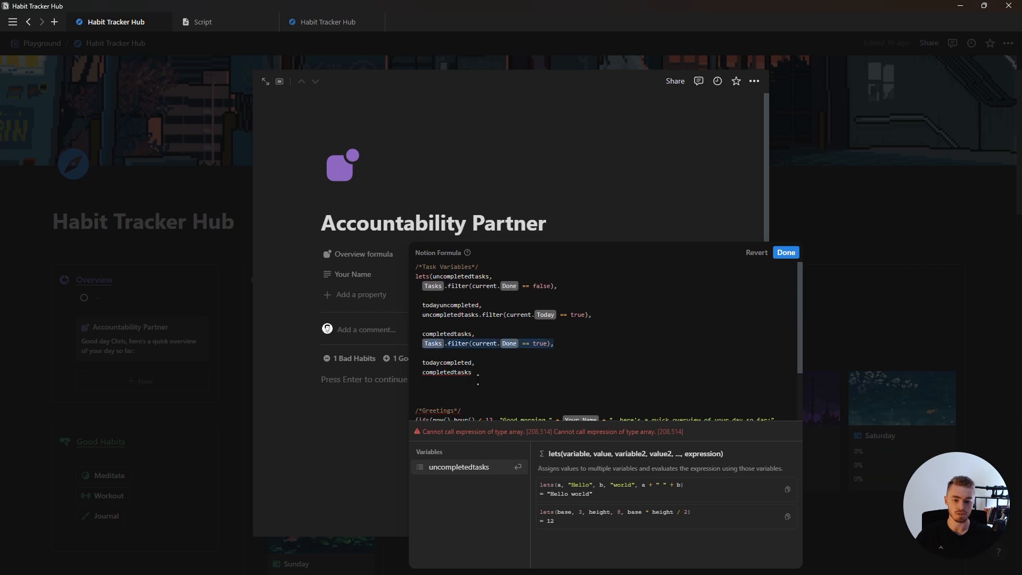
Complete the todaycompleted value by appending .filter(current.Today == true) to completedtasks, followed by a comma
key(BackSpace)
key(BackSpace)
text(.fil)
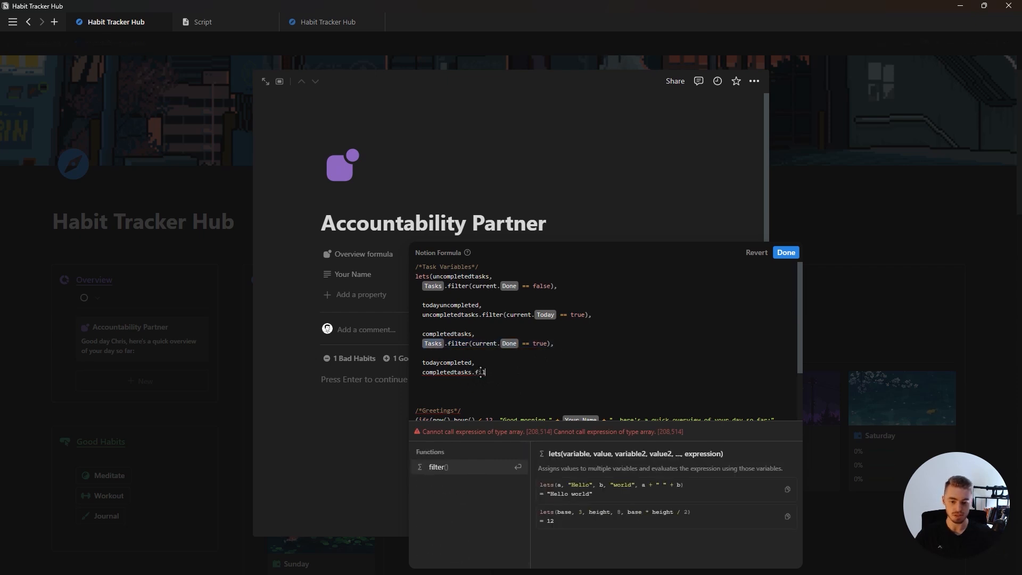
key(Return)
click(452, 525)
text(.)
click(426, 526)
text(== true)
click(597, 373)
text(,)
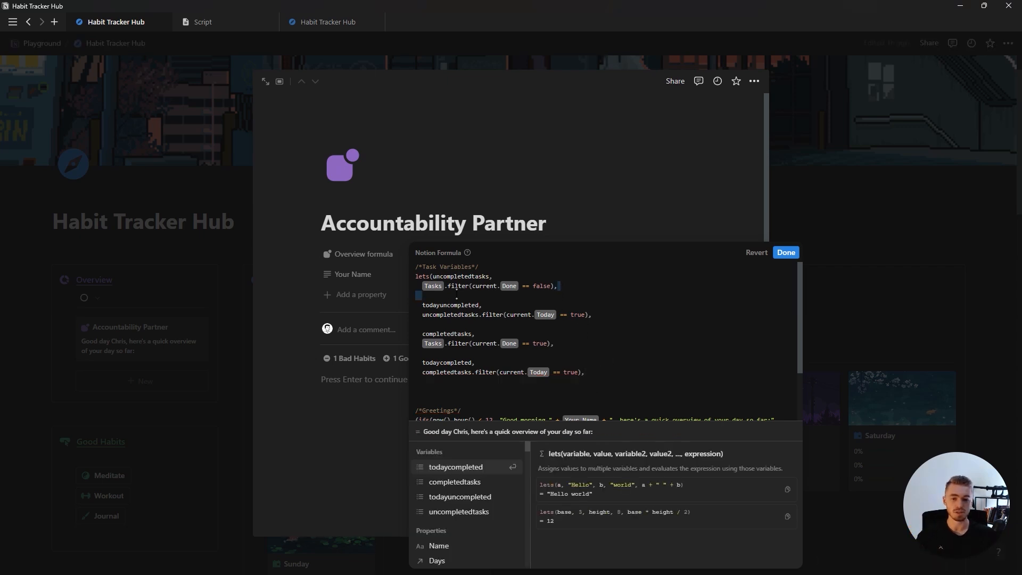
drag(421, 288, 559, 286)
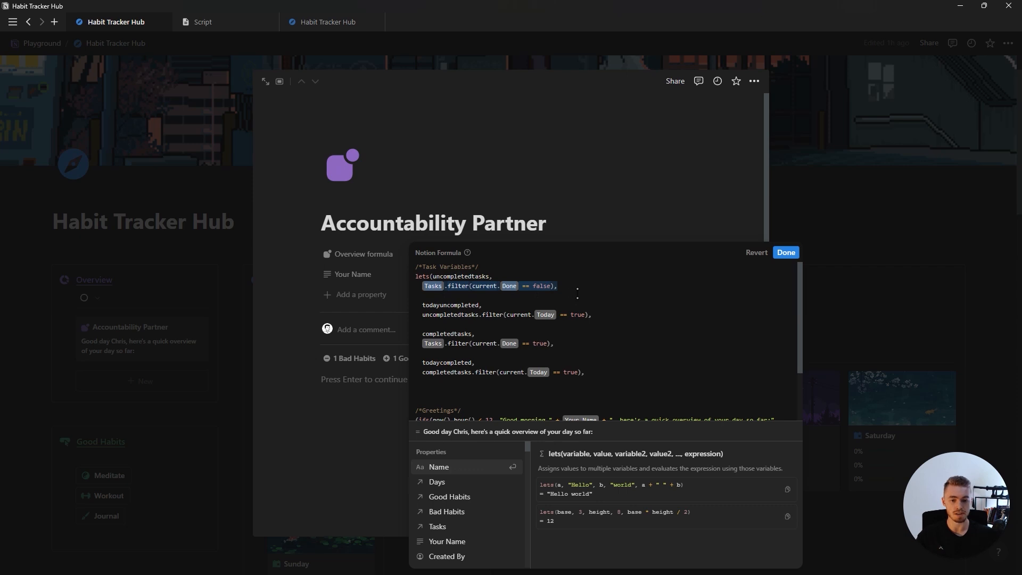
drag(591, 314, 423, 314)
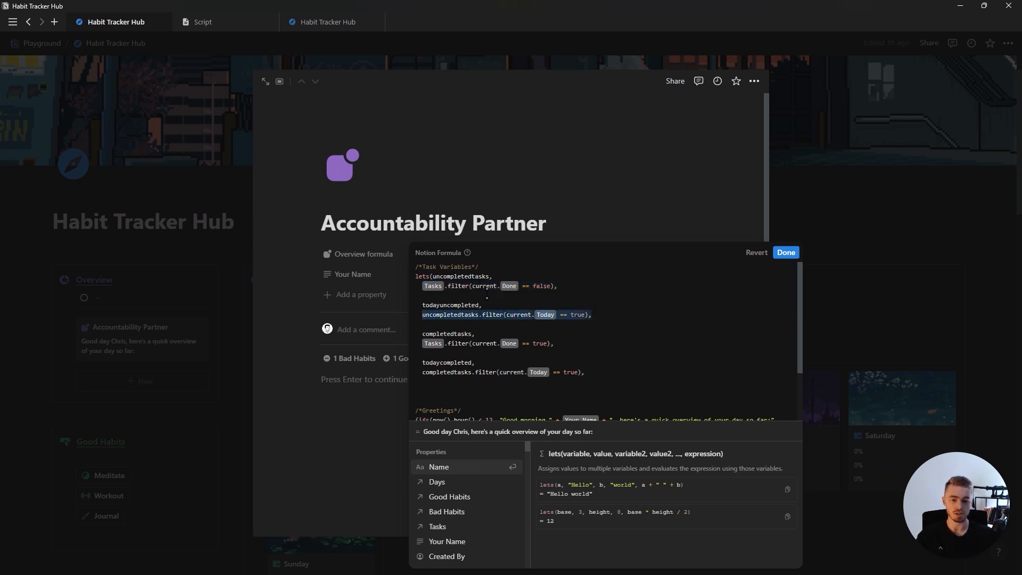
drag(554, 343, 423, 345)
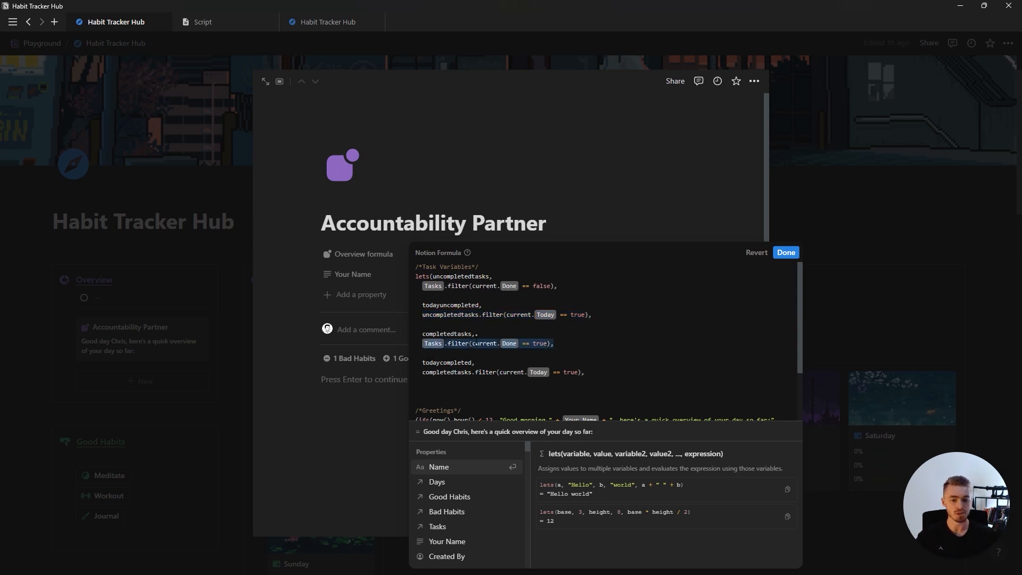
drag(599, 379, 422, 372)
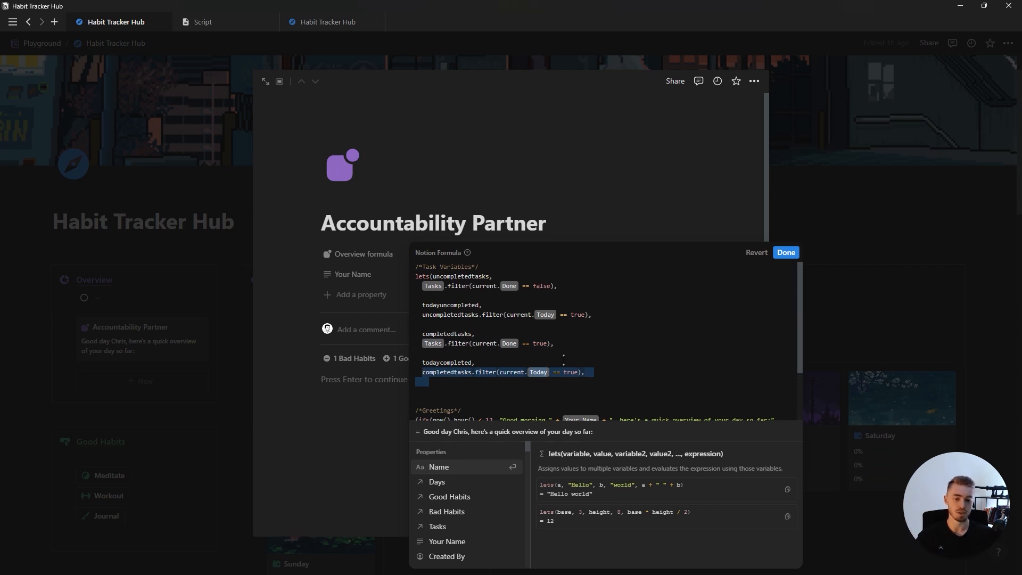
Below todaycompleted, add the variable totaldailytasks with the value todaycompleted + todayuncompleted
click(603, 371)
key(Return)
key(Return)
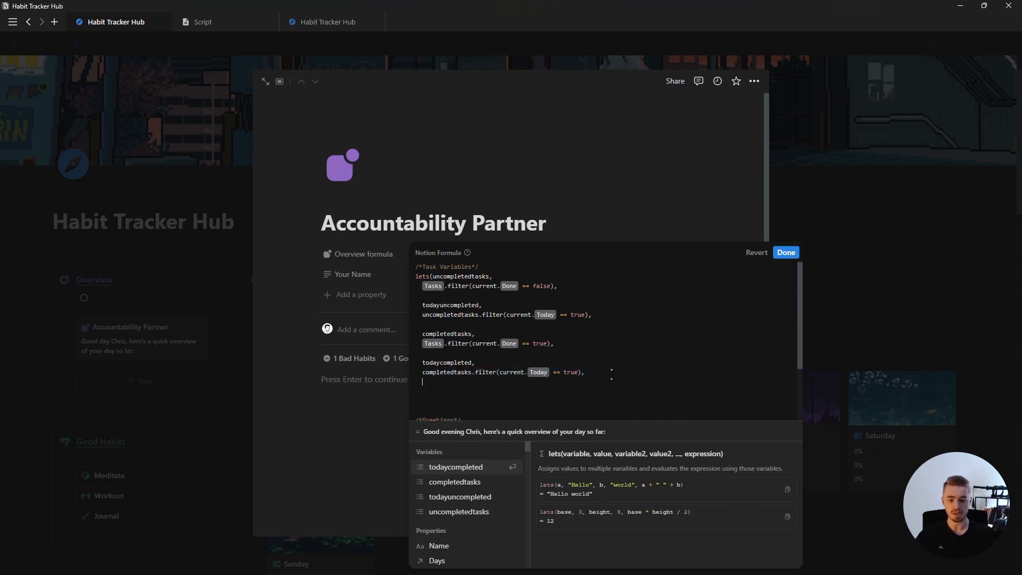
text(total)
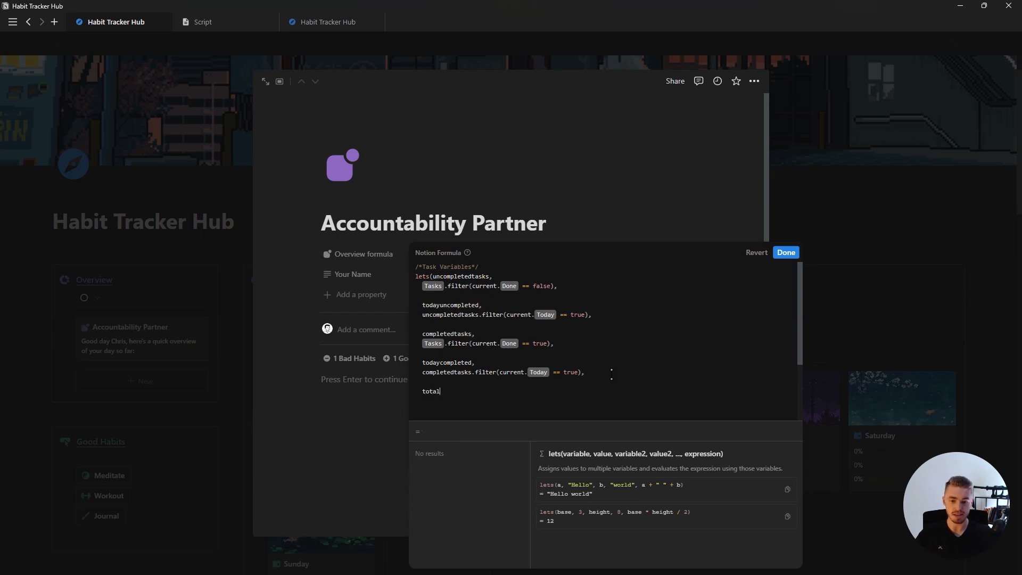
text(dailytasks,)
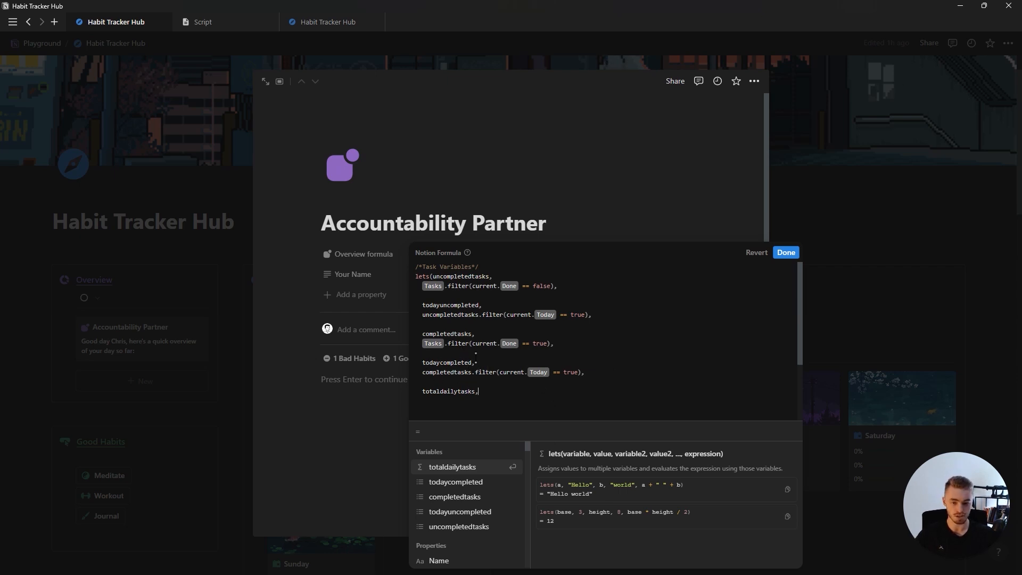
click(450, 488)
text(+)
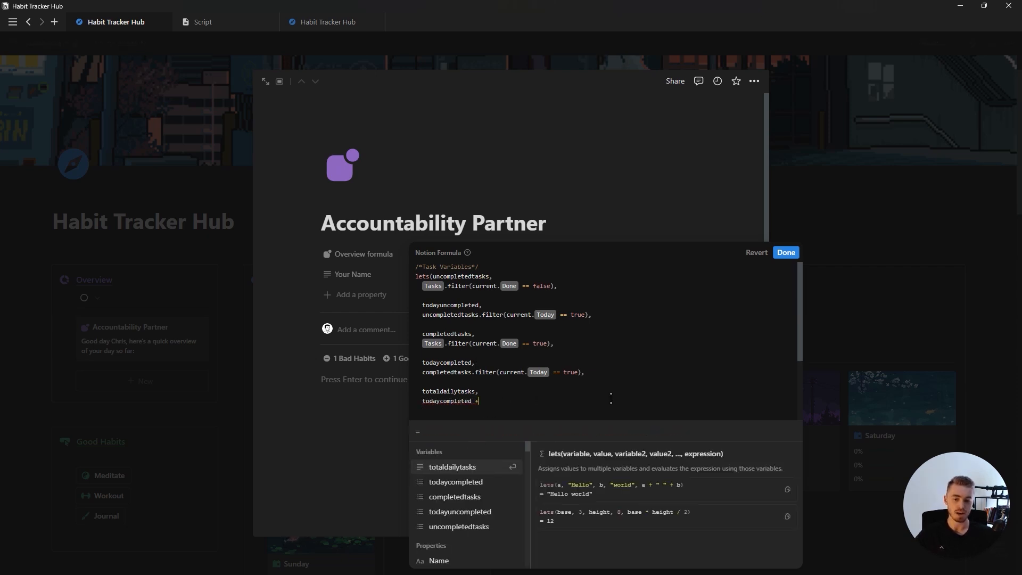
click(456, 513)
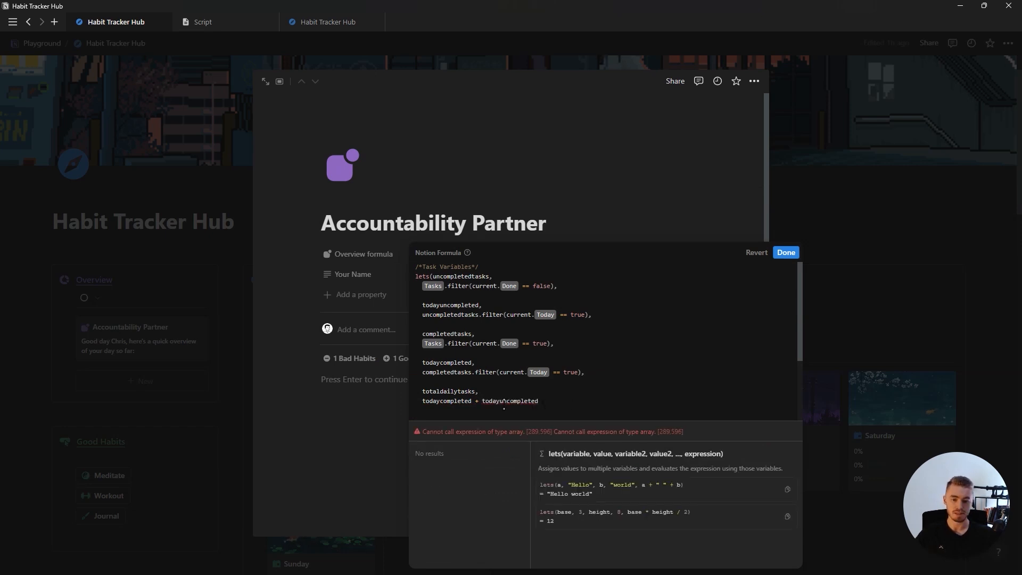
Append .length() to both todaycompleted and todayuncompleted in the totaldailytasks value and end it with a comma
text(.length())
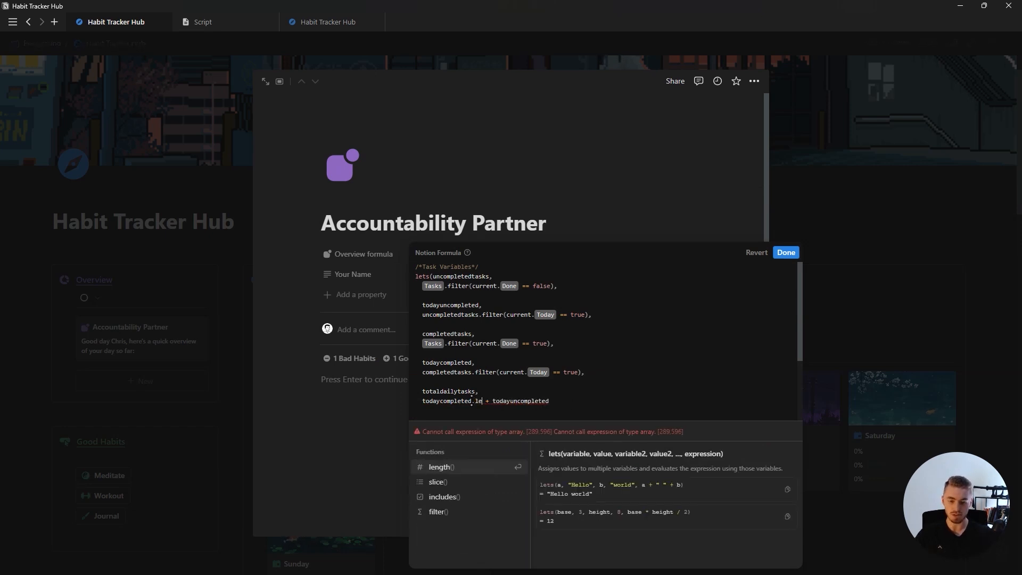
click(596, 398)
text(.le)
key(Return)
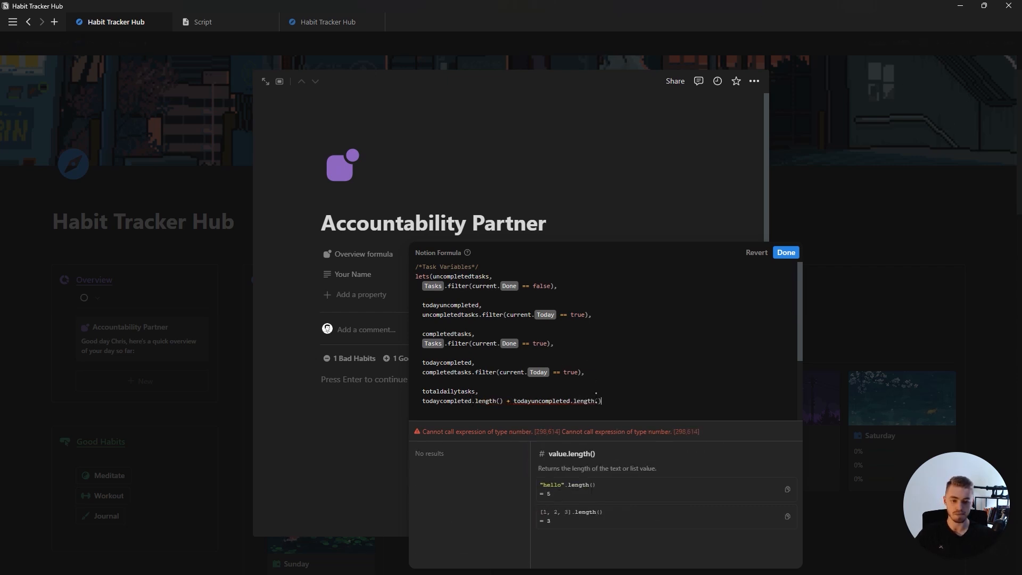
text(,)
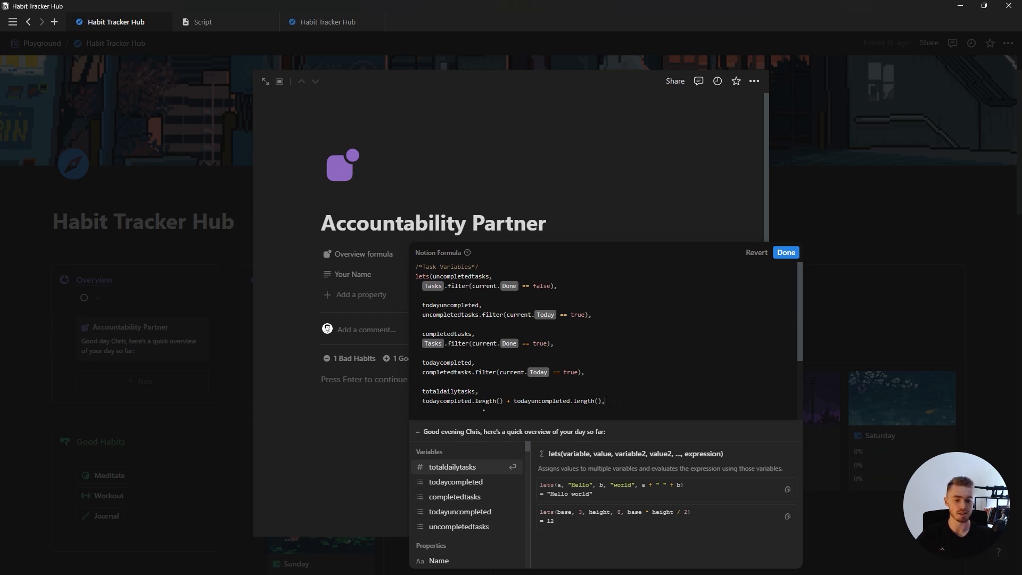
Add a /*Task*/ comment below the greetings expression, before the closing parenthesis, and save the Overview formula
scroll(467, 373, down, 2)
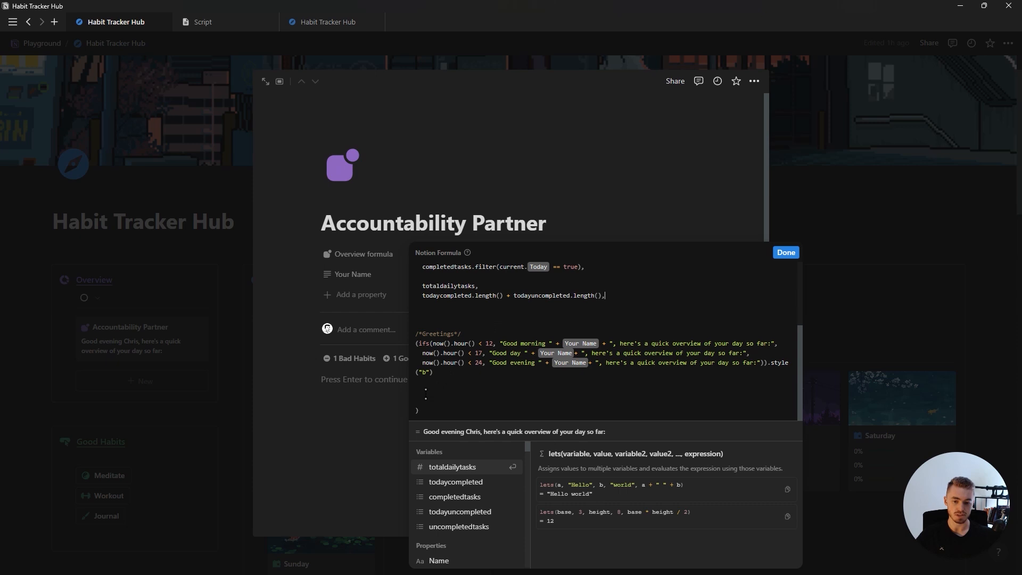
key(Return)
key(Return)
key(Return)
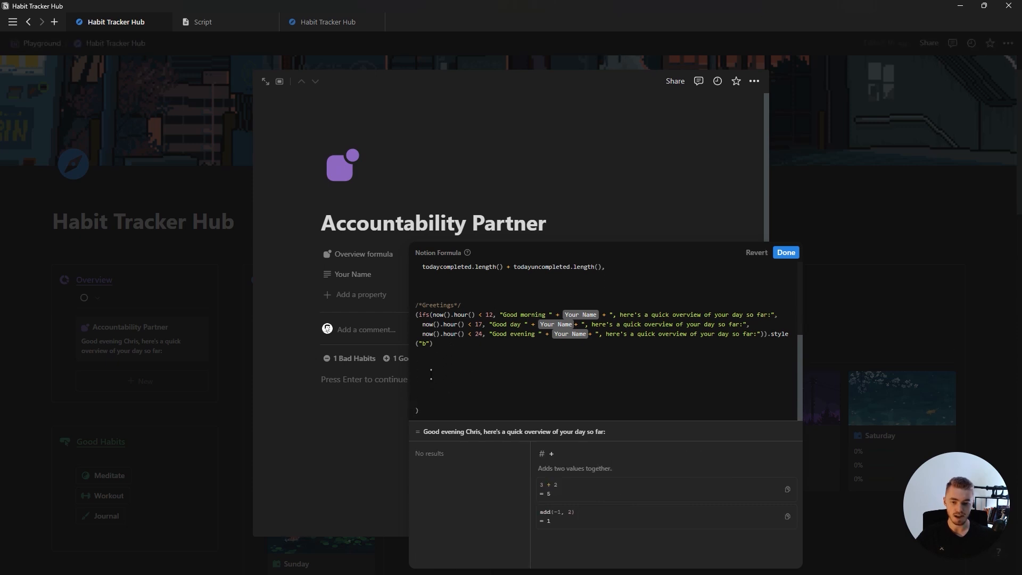
text(/*lask*/)
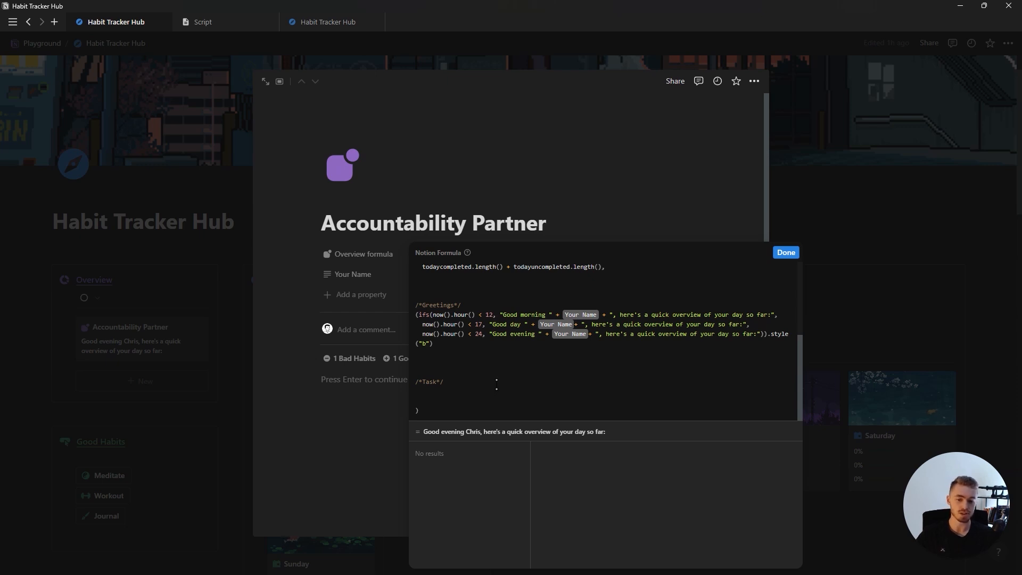
click(787, 253)
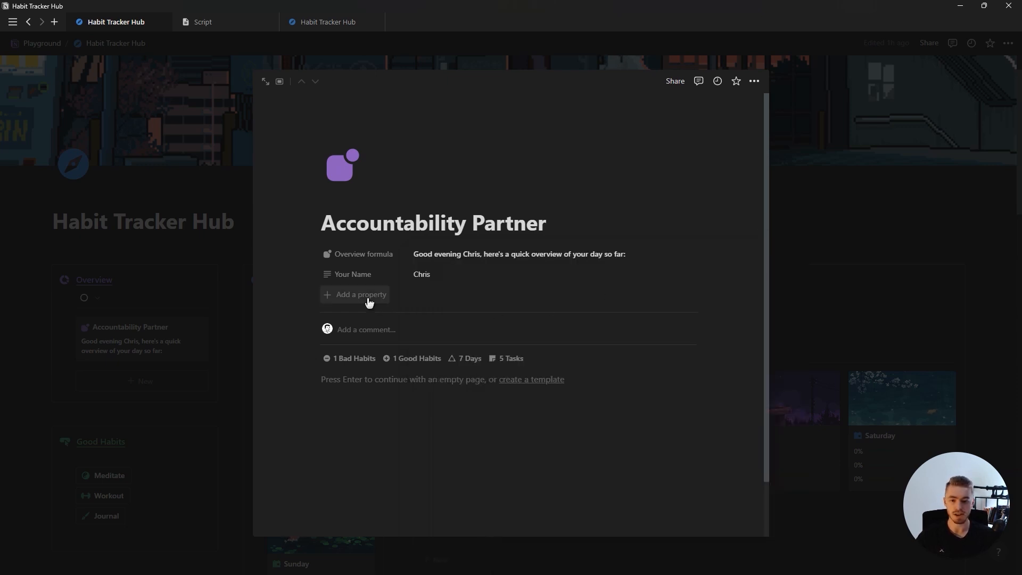
Add a Formula property named Today Tasks to the Accountability Partner page
click(365, 297)
text(f)
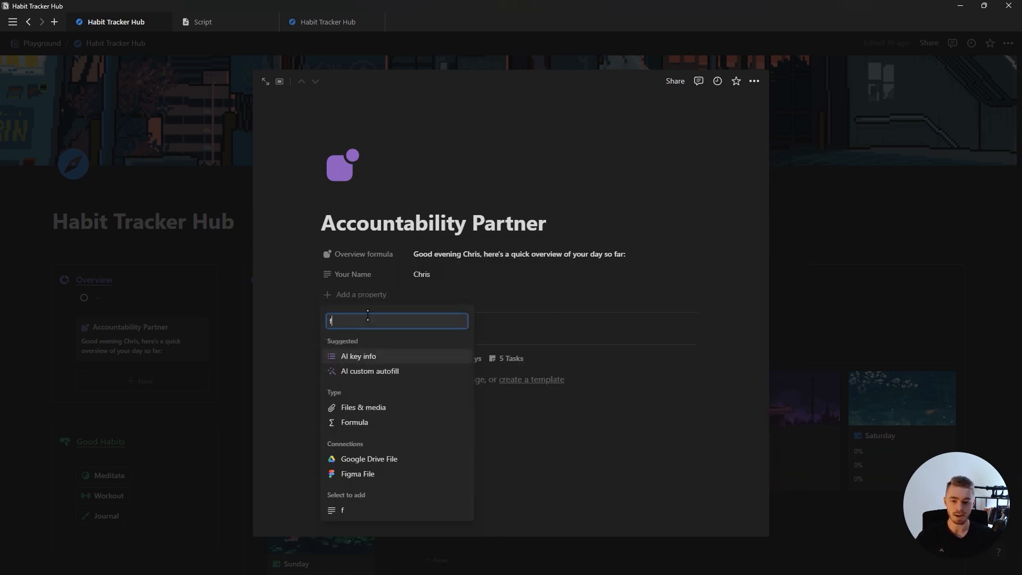
click(366, 421)
text(Today Tasks)
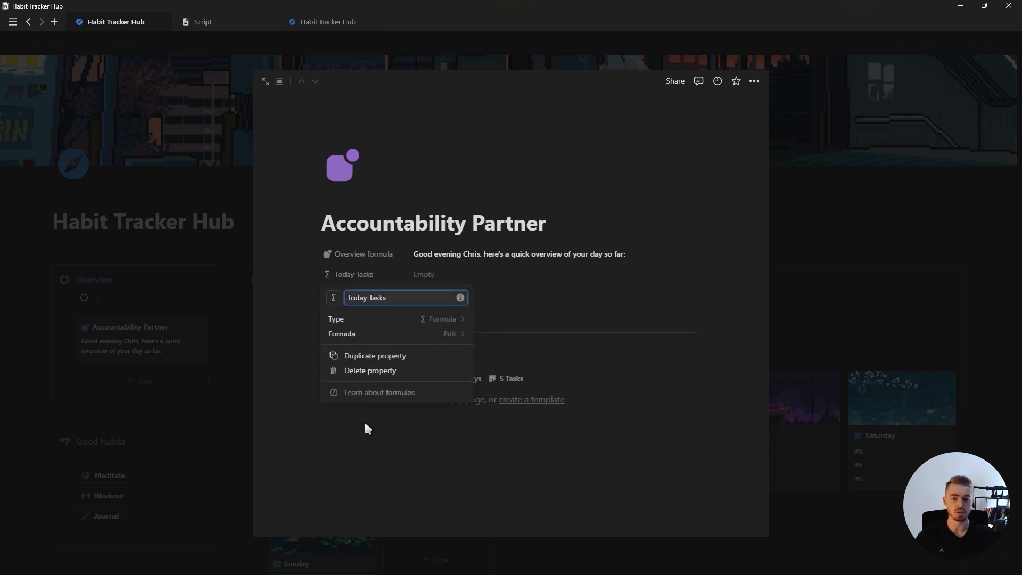
Set the Today Tasks formula to Tasks.filter(current.Today).length()
click(450, 336)
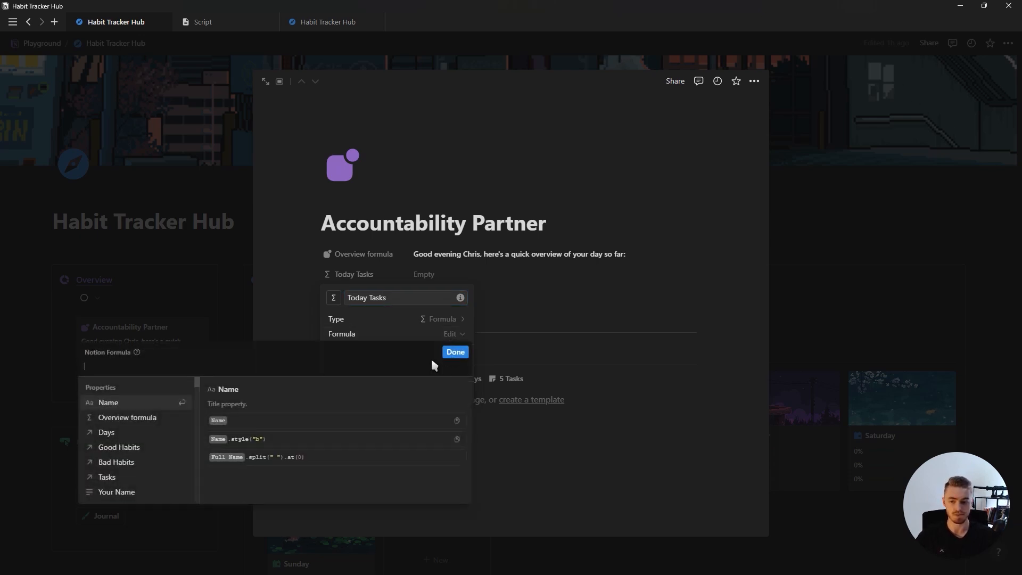
key(Return)
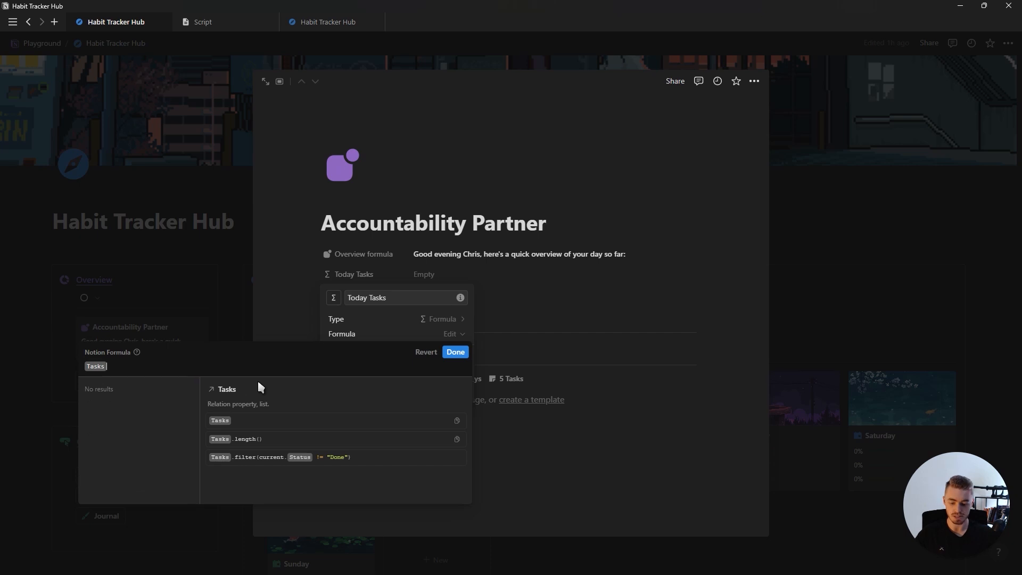
text(.filter(current.)
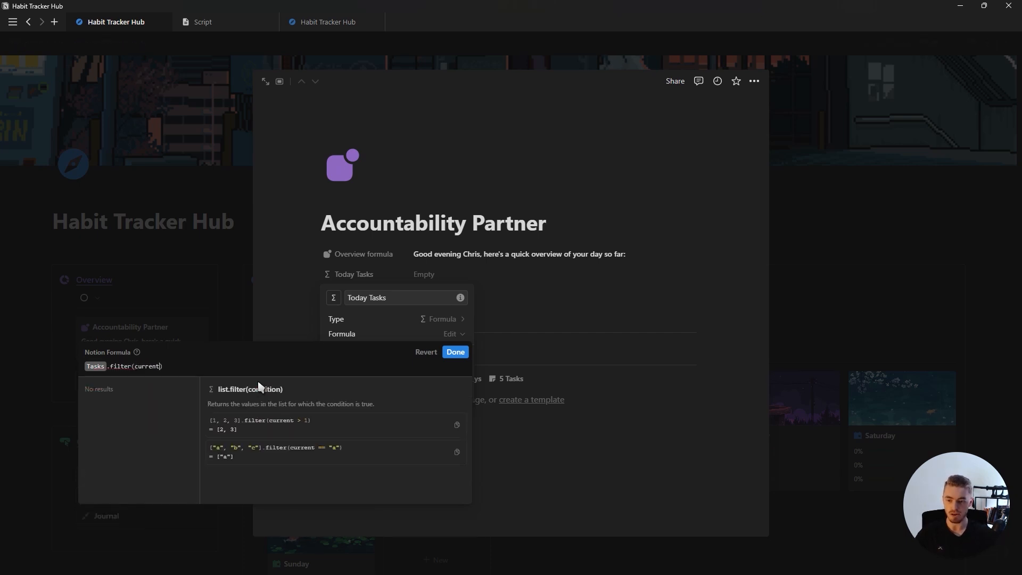
key(Down)
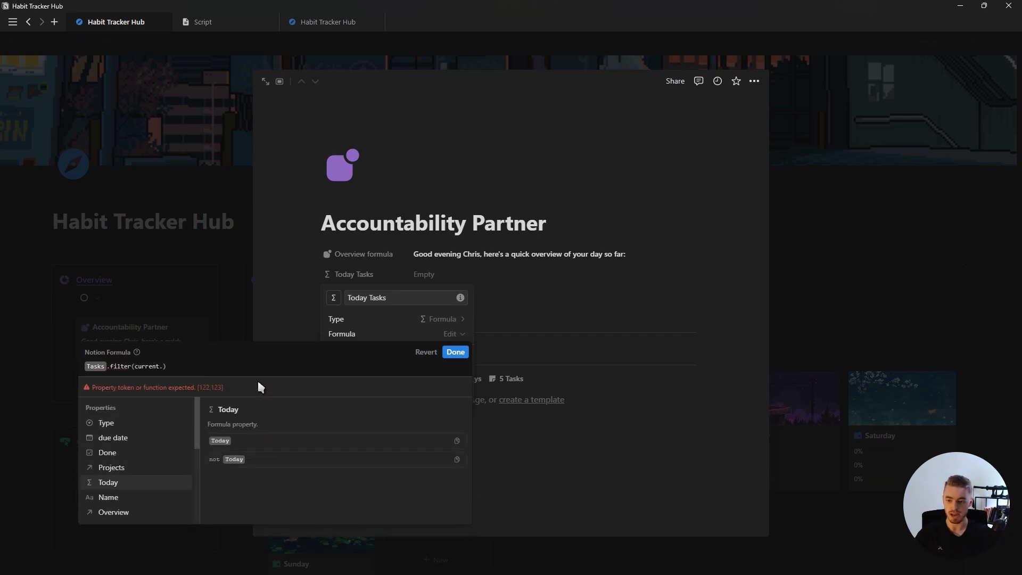
key(Return)
key(Right)
text(.le)
key(Return)
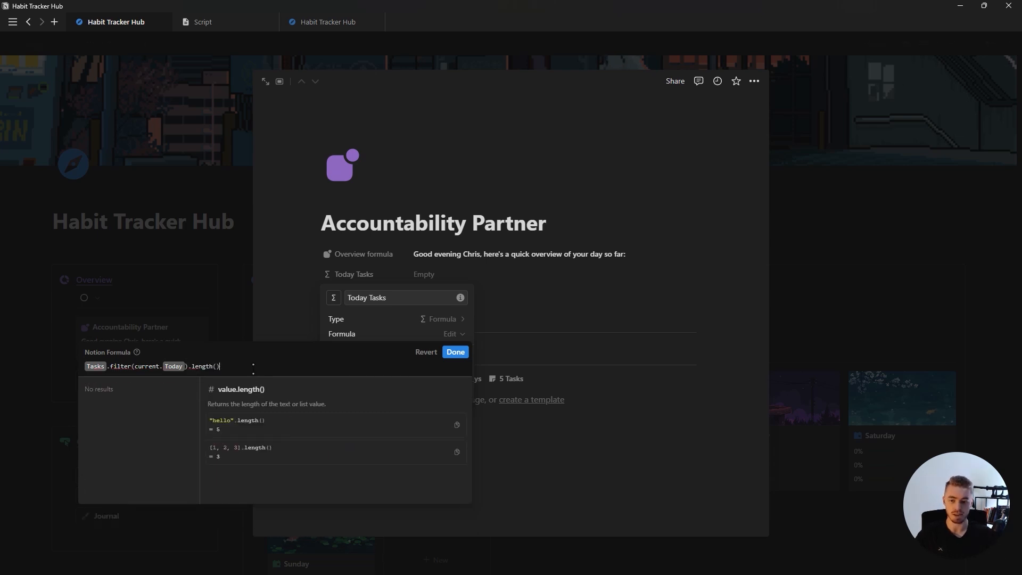
Wrap the Today Tasks expression as if(... == 0, false, true) and save the formula
click(85, 366)
text(if()
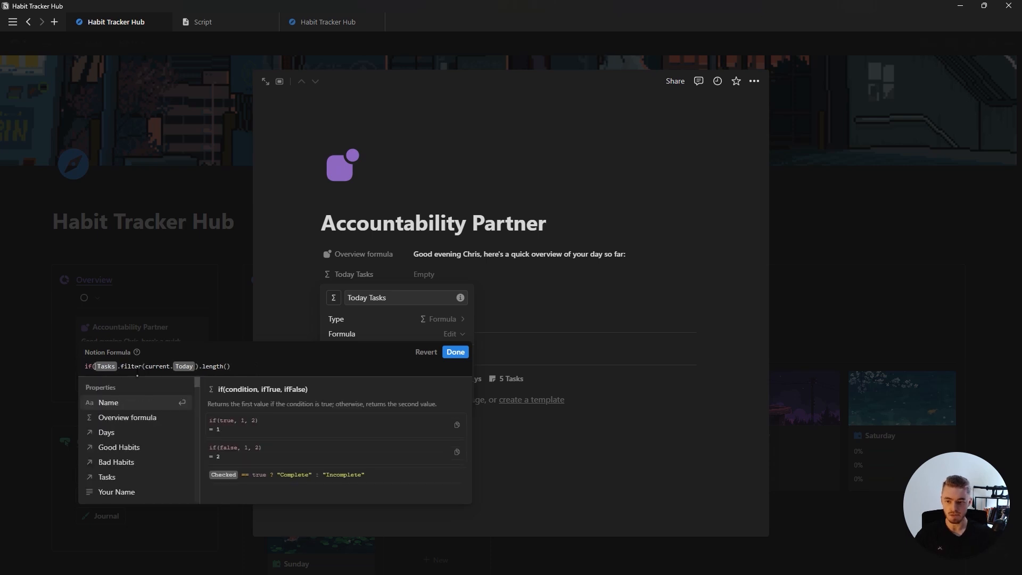
click(237, 367)
text(==)
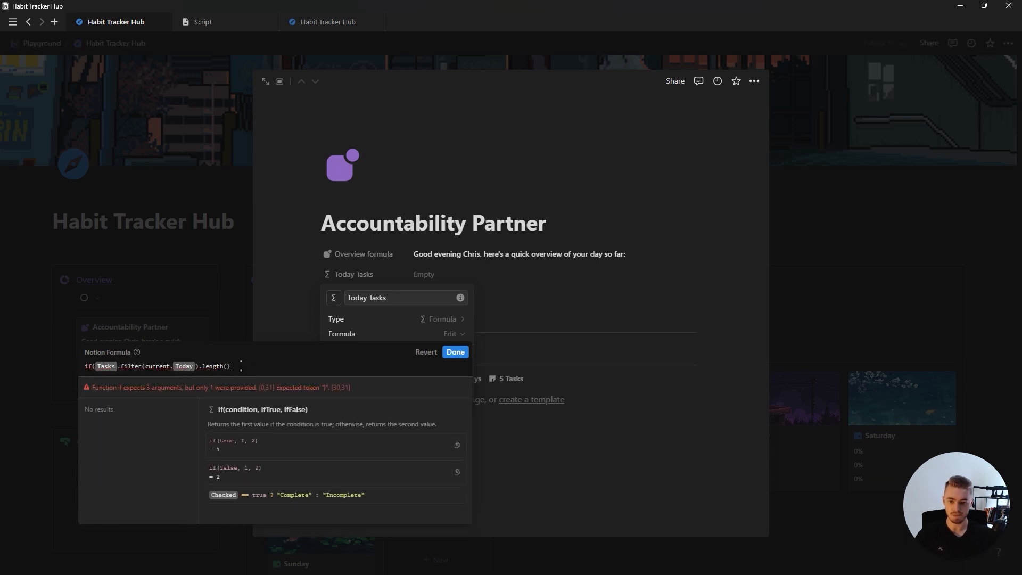
text( 0)
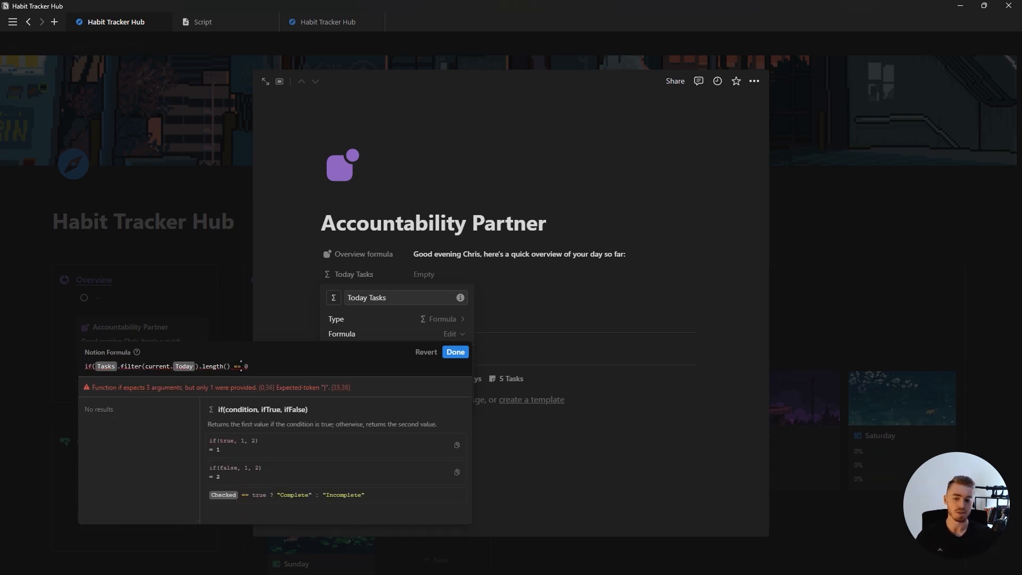
text(,)
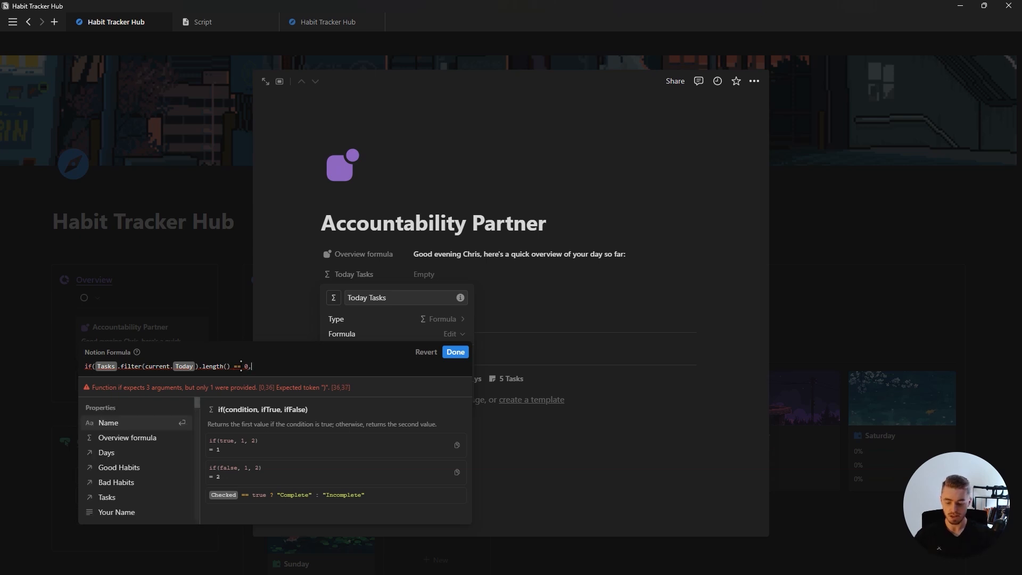
text( false, true))
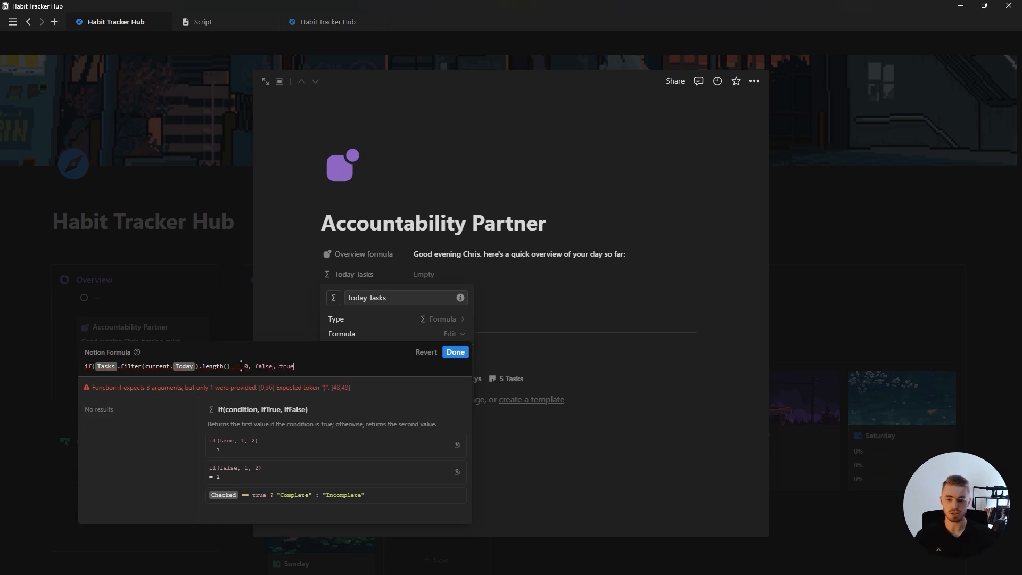
click(453, 352)
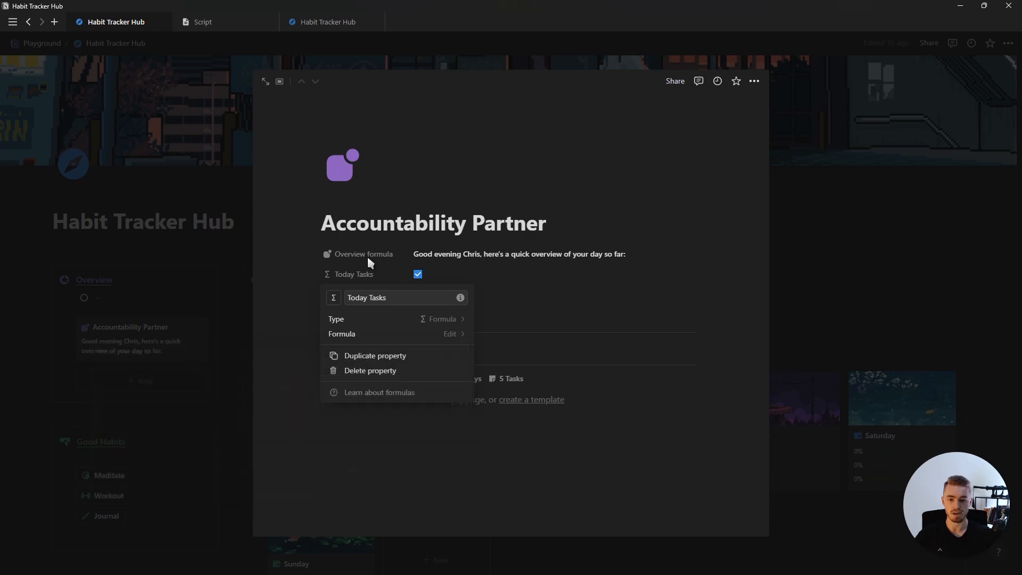
key(Escape)
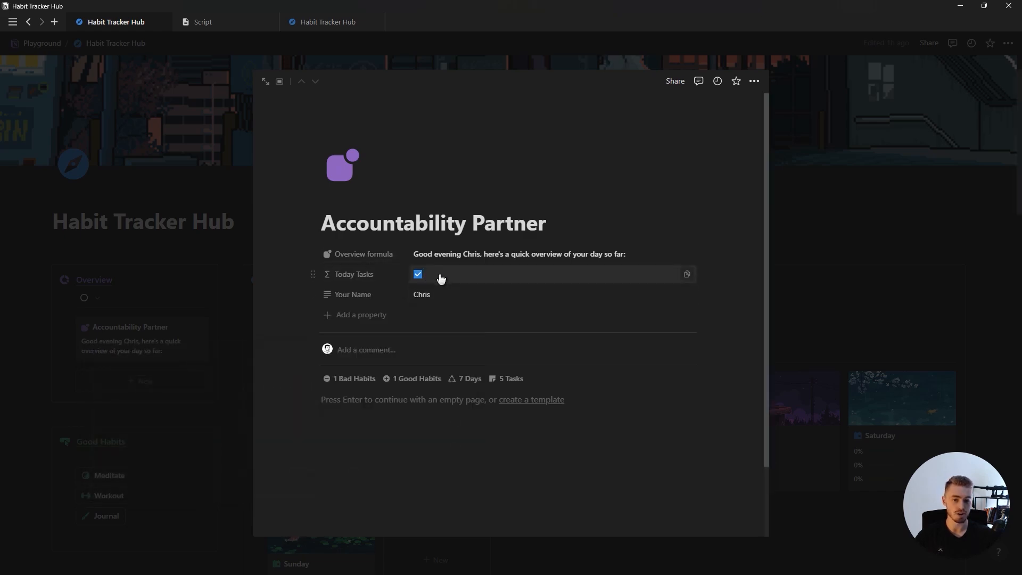
Close the Accountability Partner page and delete the untitled task from the today view of the Tasks database
click(826, 291)
scroll(825, 291, down, 10)
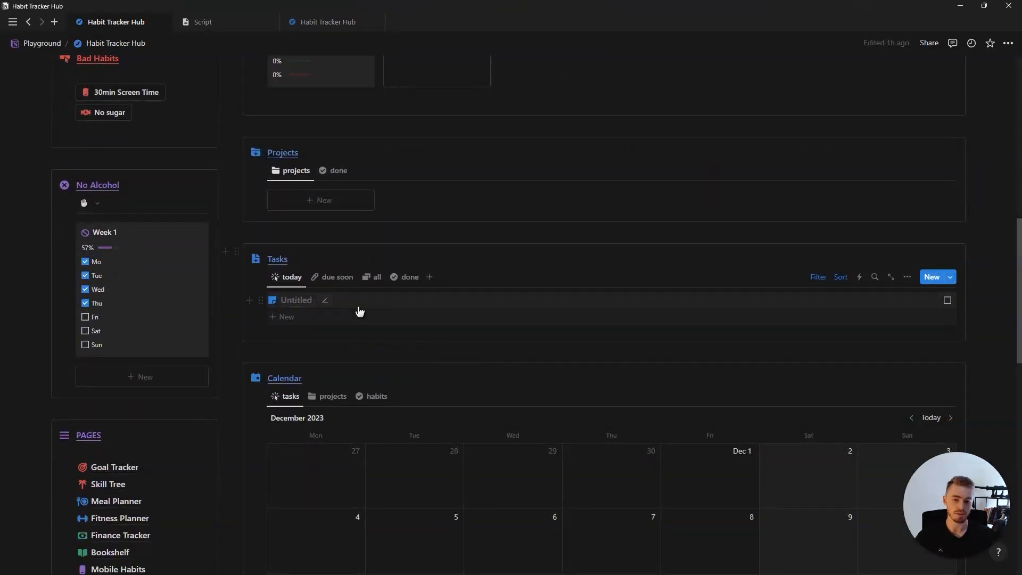
key(Delete)
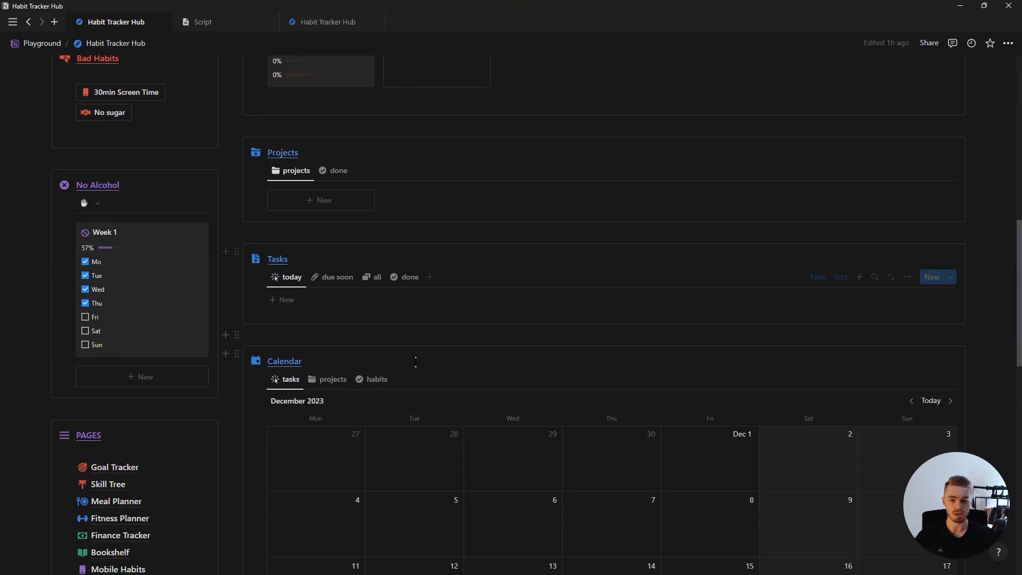
scroll(360, 372, up, 10)
Reopen the Accountability Partner page and set the Today Tasks property's visibility to Always hide
click(193, 284)
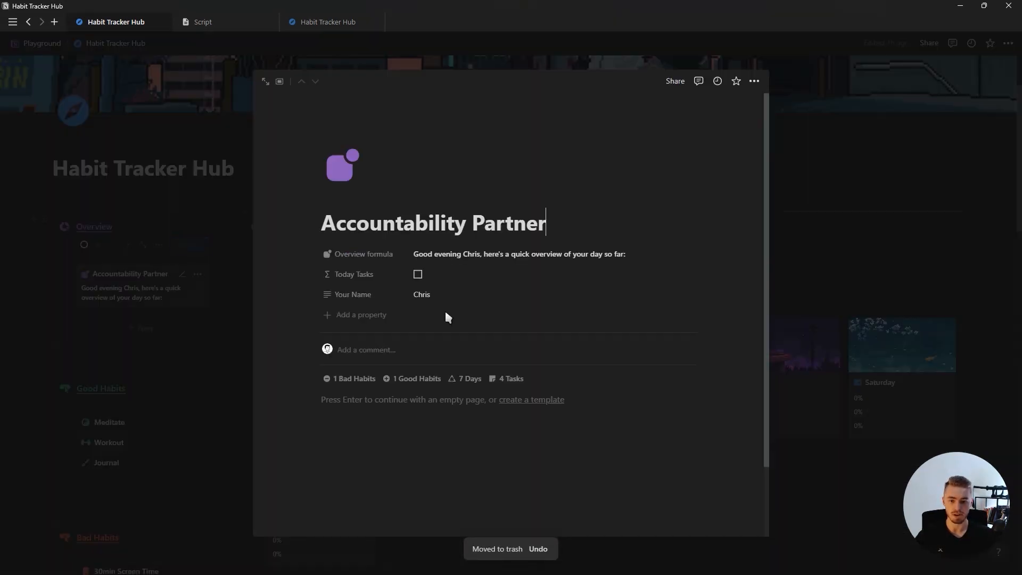
click(379, 274)
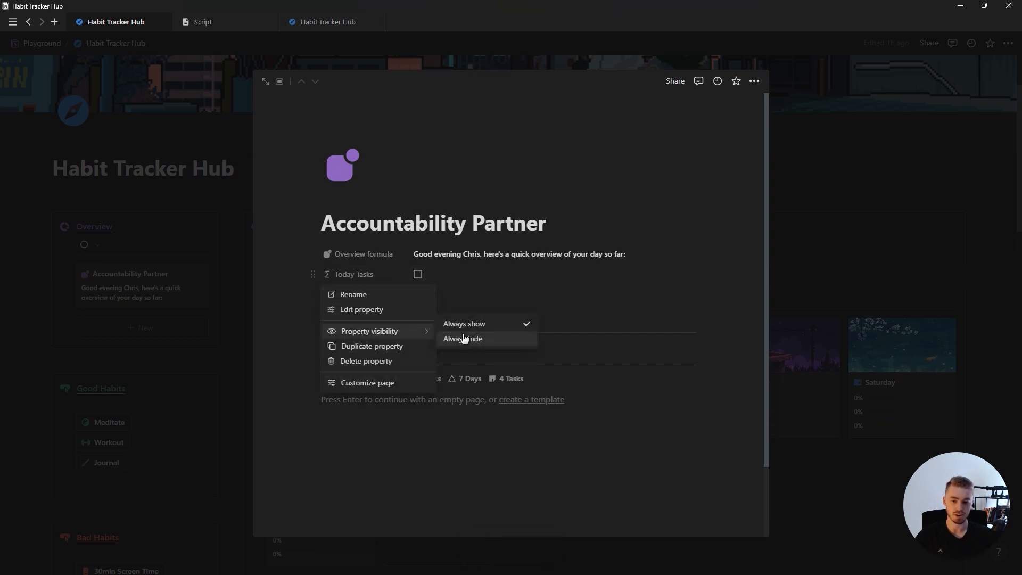
click(468, 342)
In the Overview formula, add + "\n" + "\n" between the greetings expression and the /*Task*/ comment, save it and close the page
click(468, 258)
click(474, 255)
scroll(531, 357, down, 3)
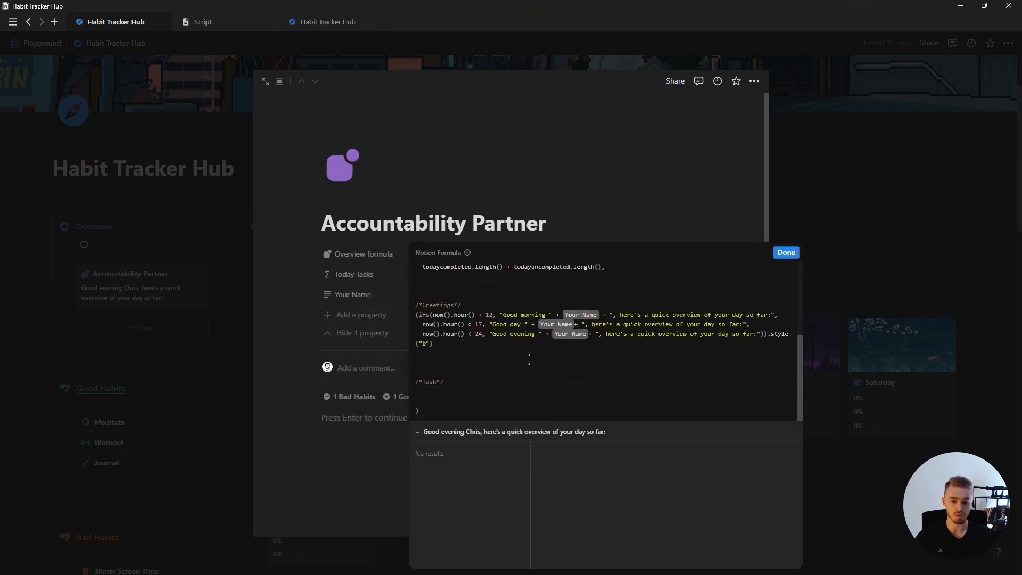
key(Return)
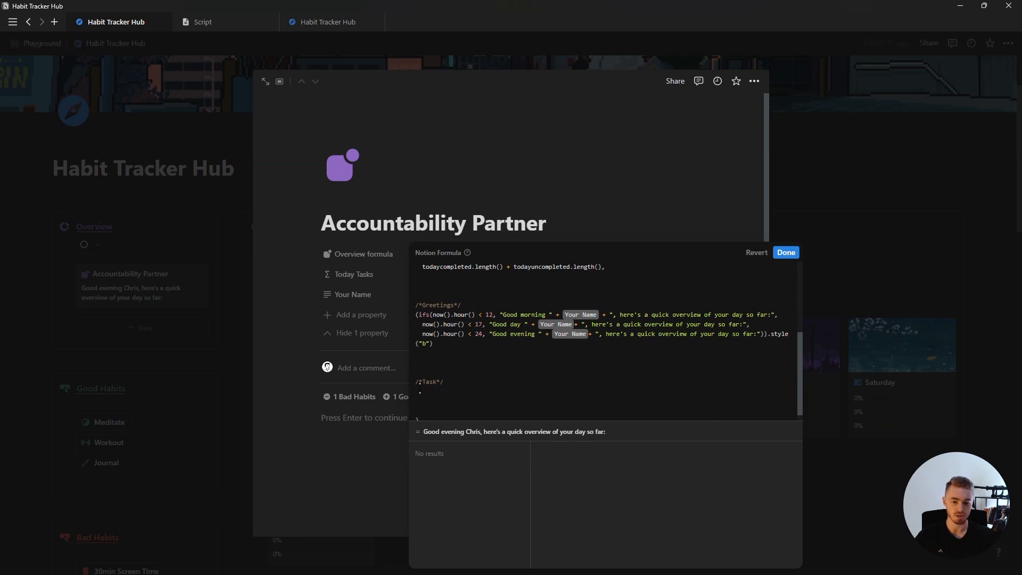
scroll(435, 373, down, 1)
click(415, 356)
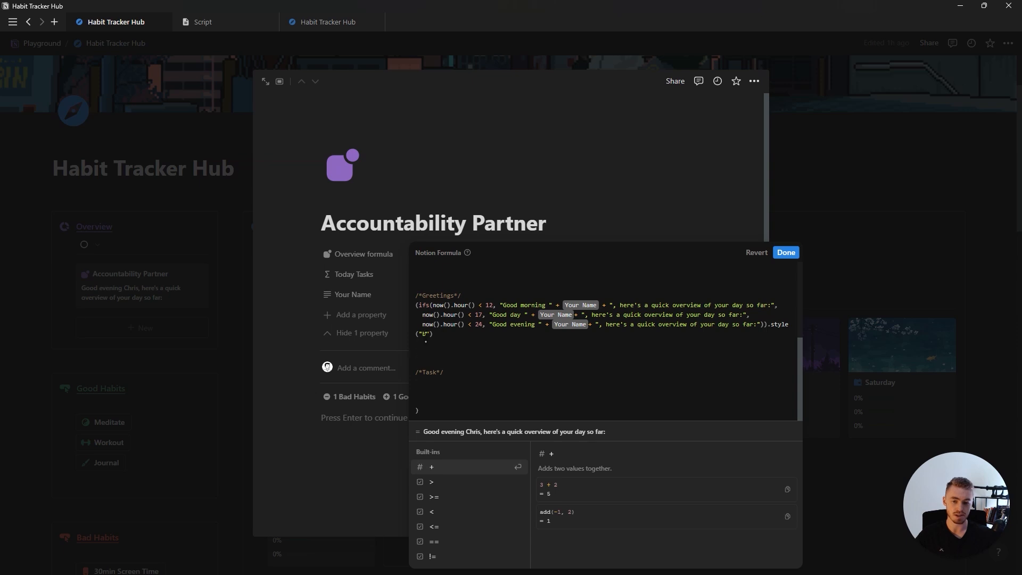
text(+ ")
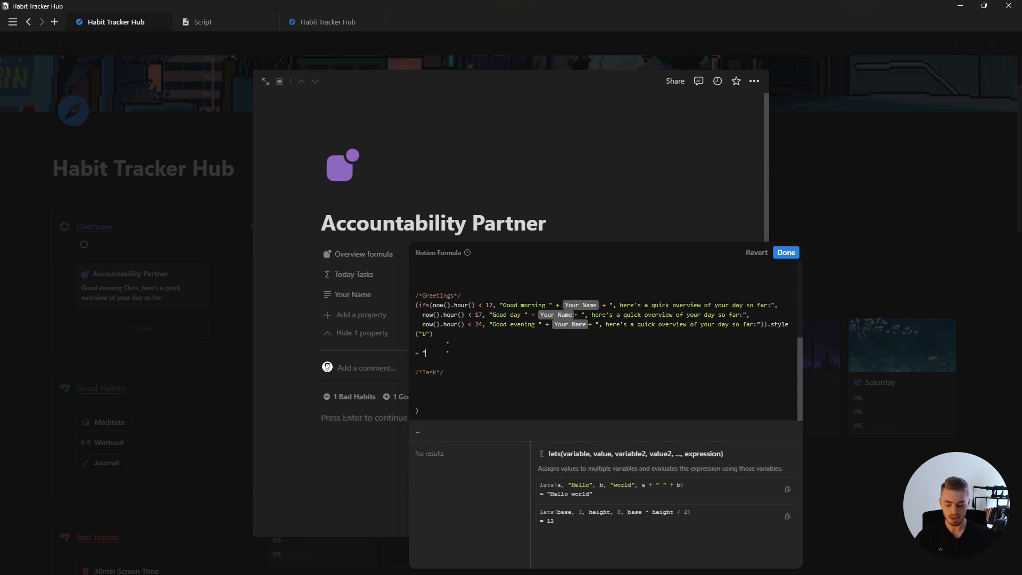
text(\n")
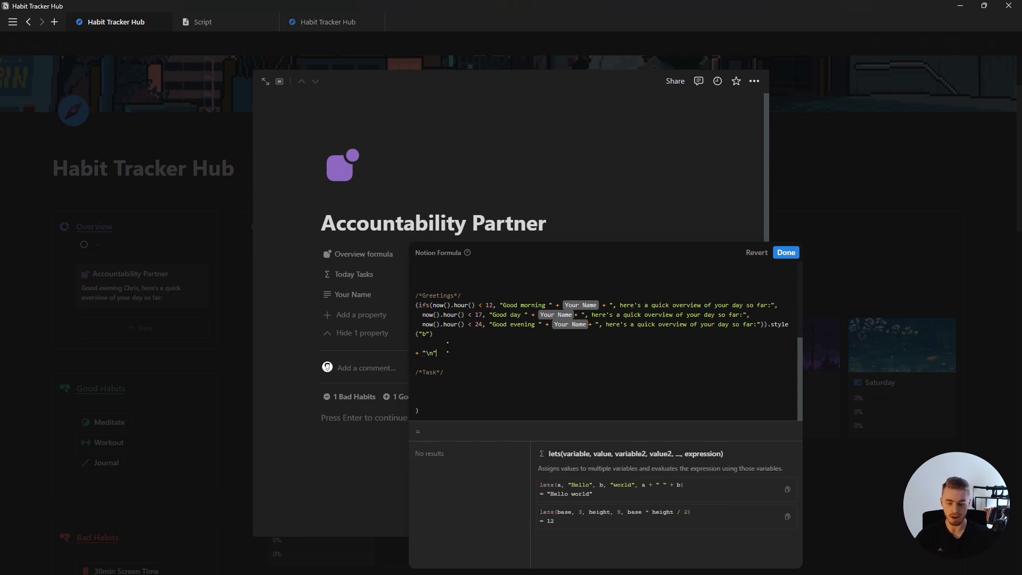
text( + )
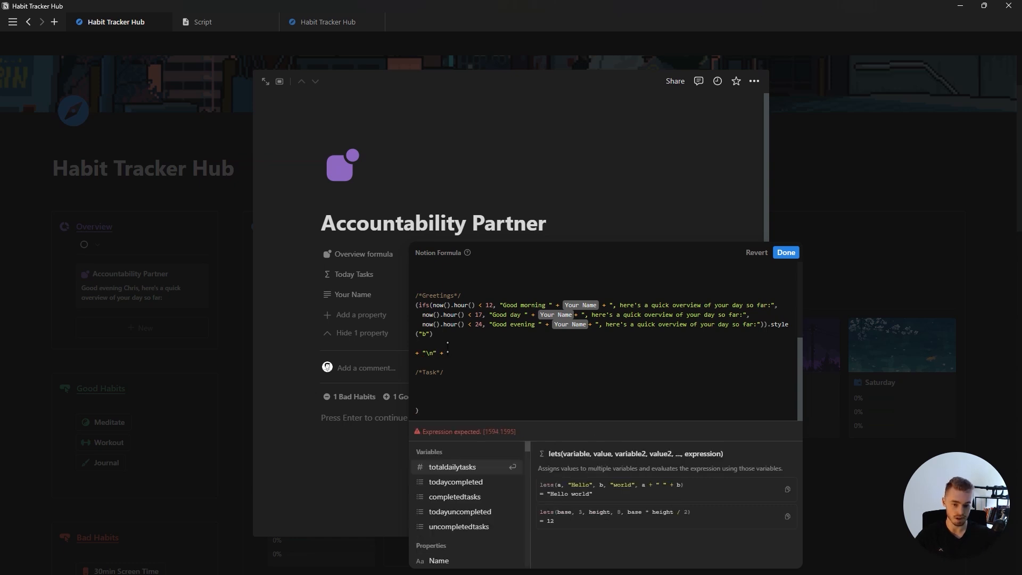
text("\n")
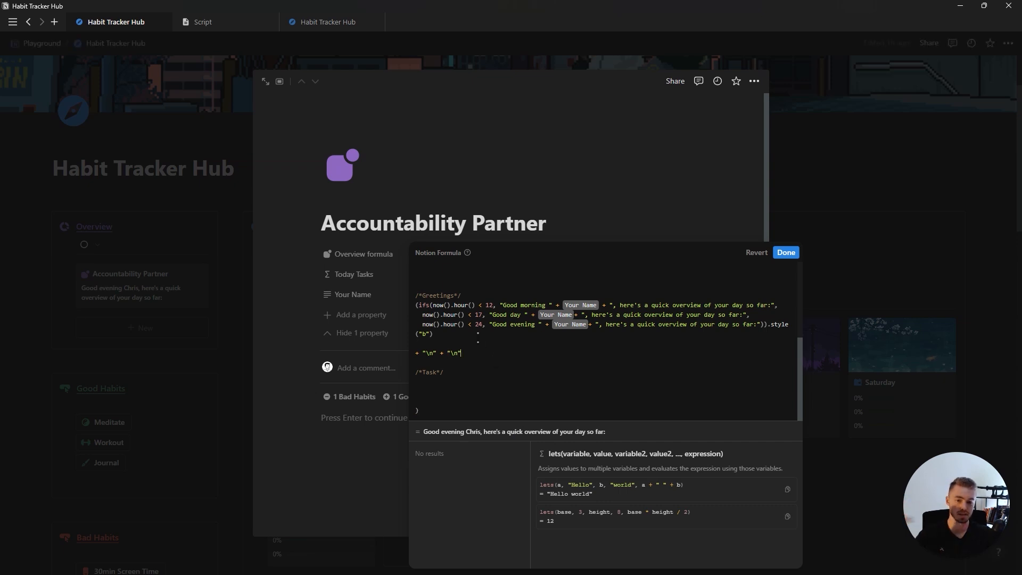
click(786, 253)
click(183, 302)
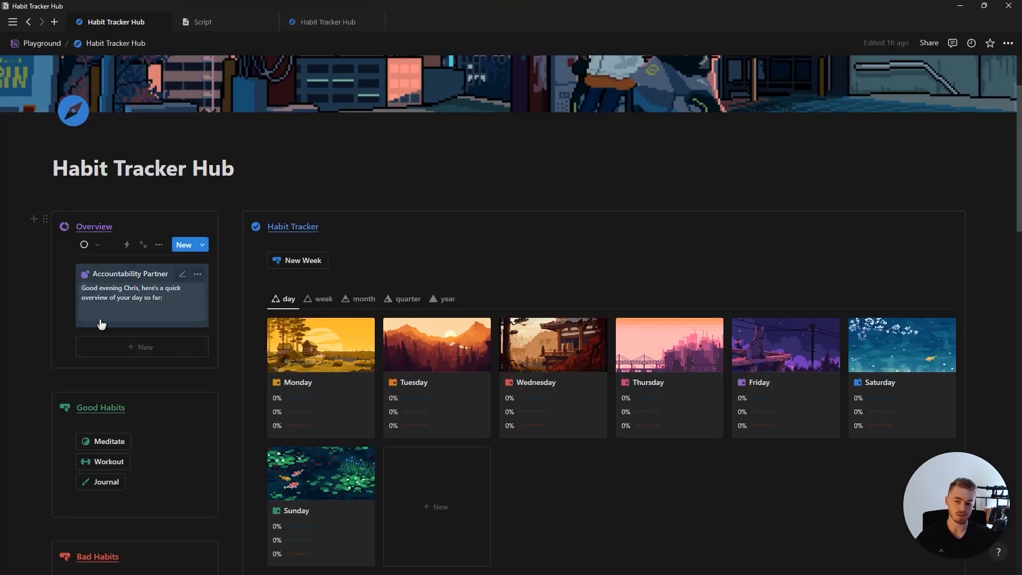
Extend the line breaks with a trailing + and start ifs(Today Tasks == false, under the /*Task*/ comment in the Overview formula
click(146, 286)
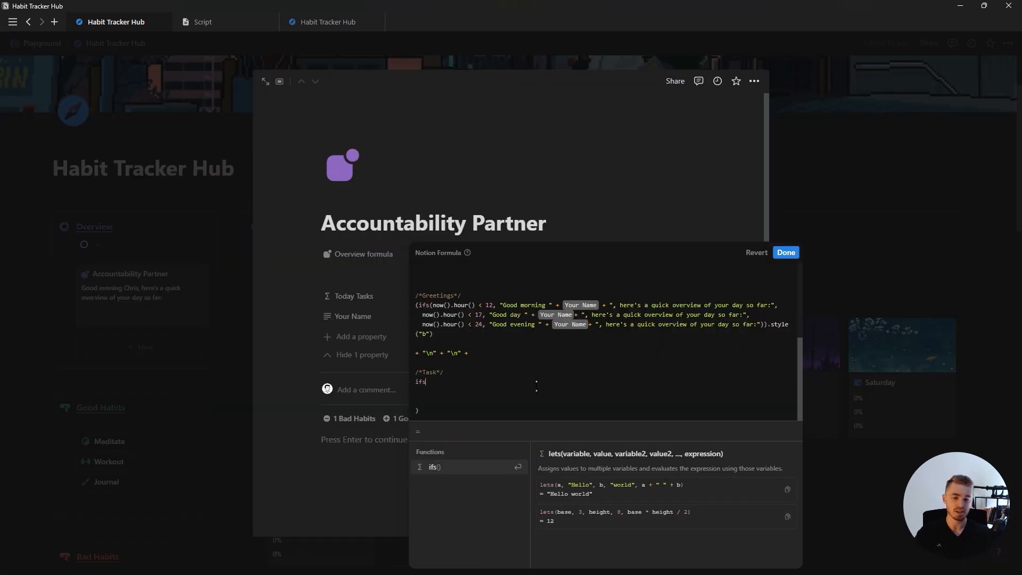
scroll(468, 490, down, 5)
click(468, 493)
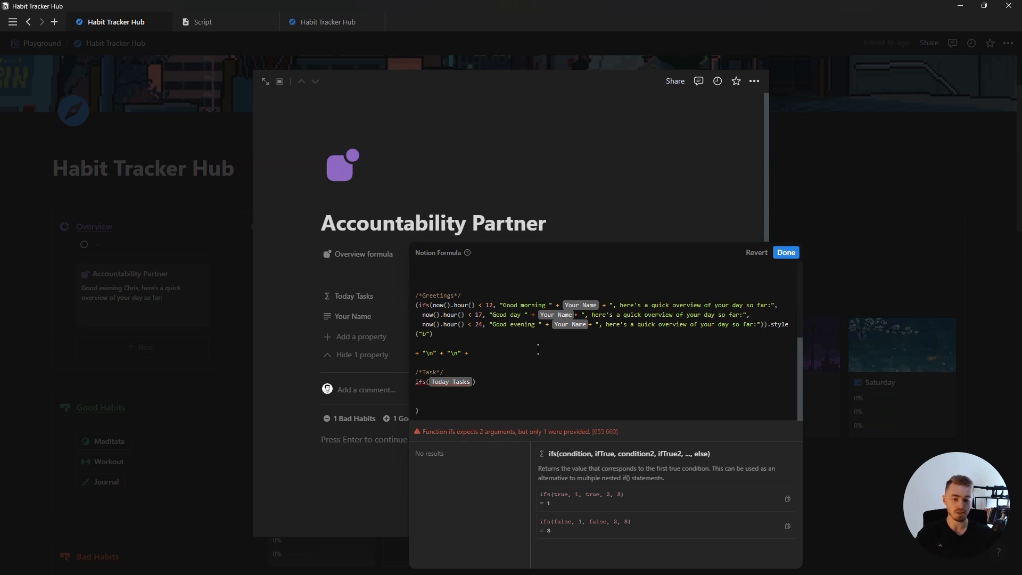
text(== false)
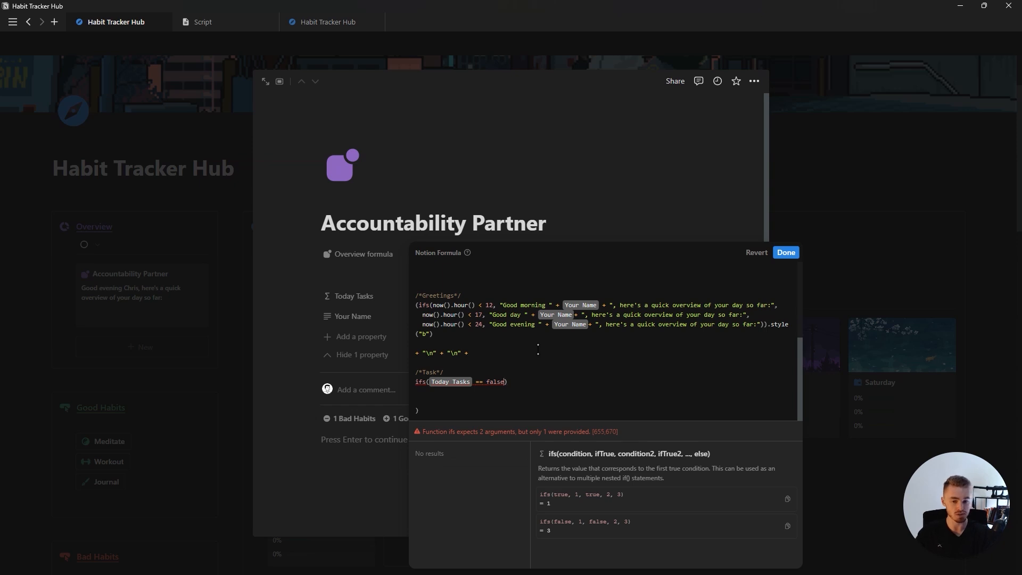
text(,)
key(Return)
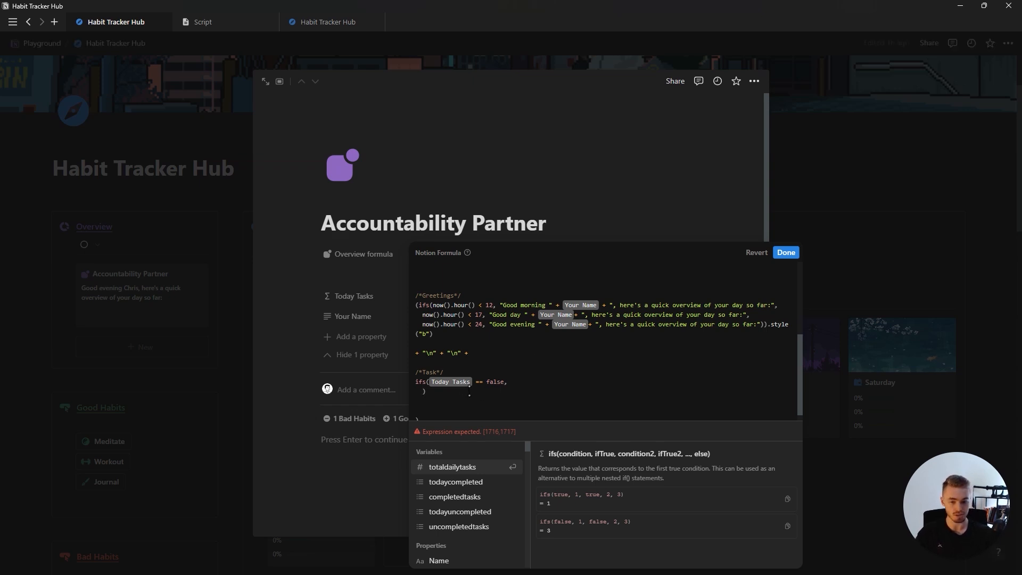
Add the result "Seems like you don't have any tasks for today yet".style("b", "purple") to the ifs and return to the hub page
text("Seems li)
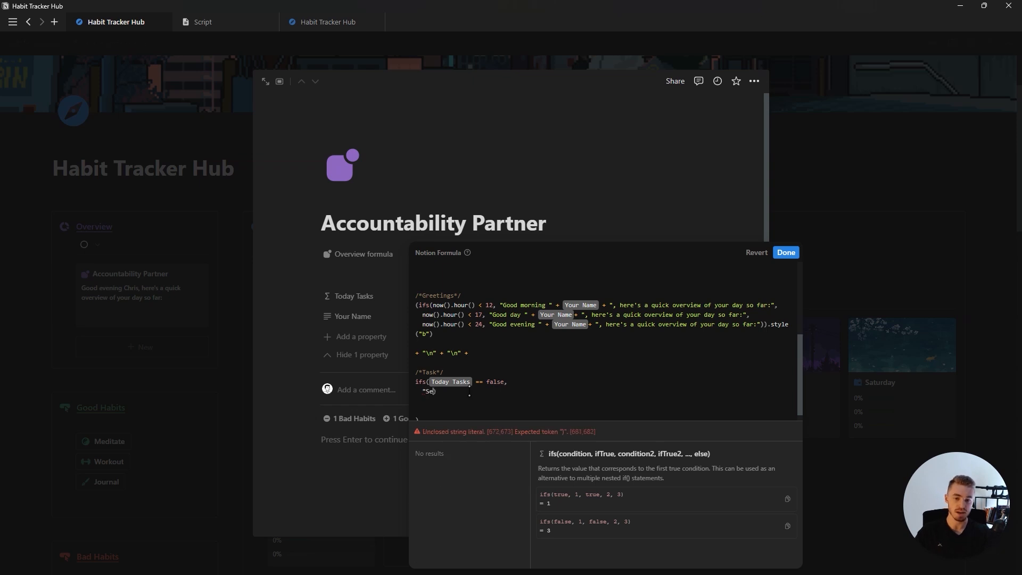
text(ke you don't have )
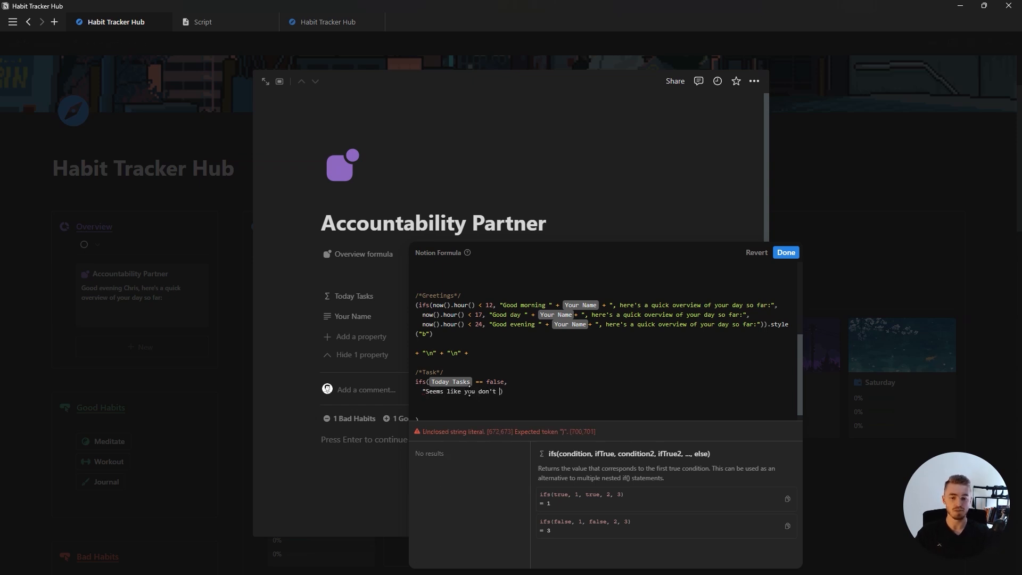
text(any tasks for )
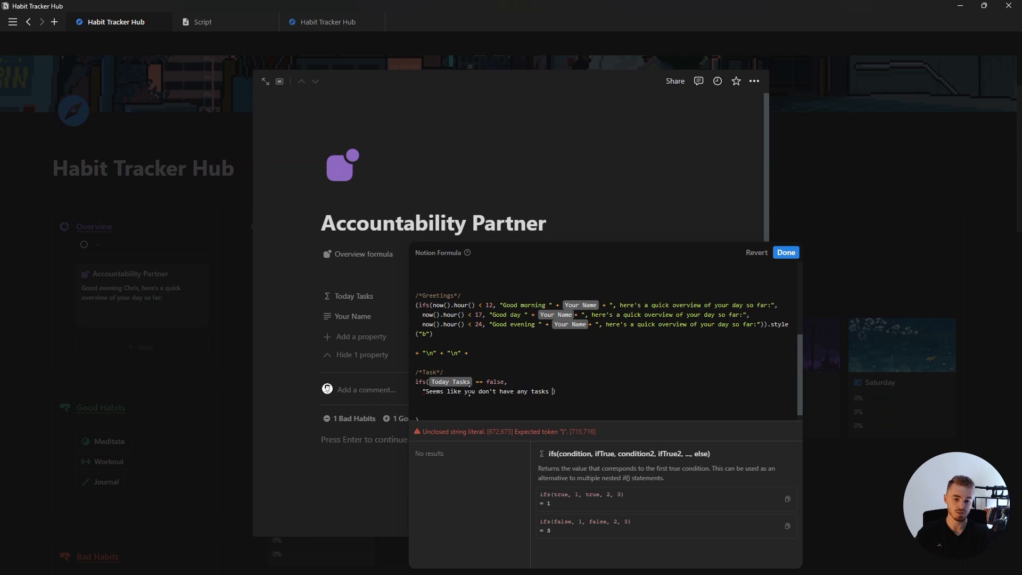
text(today yet".style("b", "purple")
key(Escape)
key(Escape)
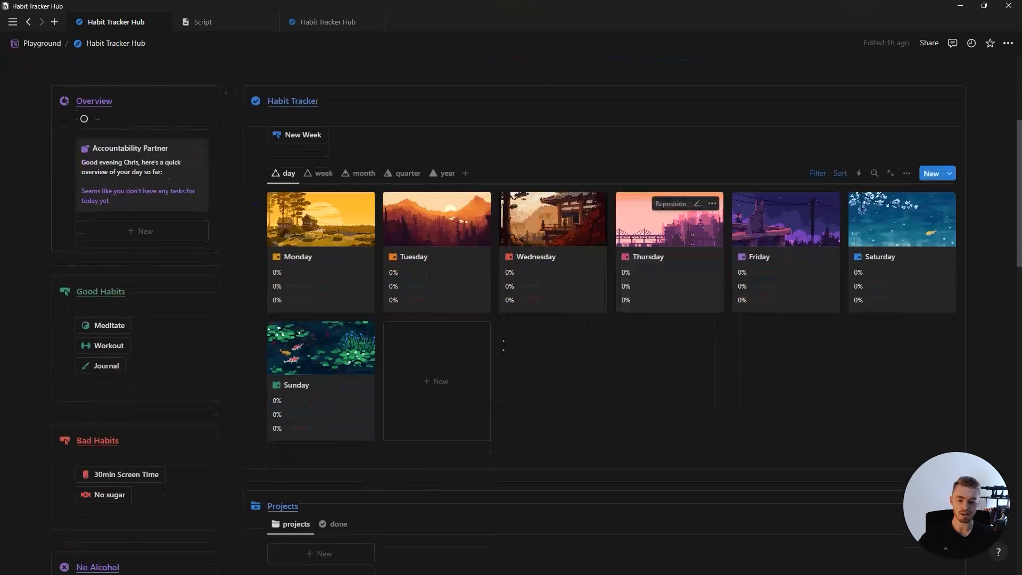
Reopen the Overview formula and, after a comma and blank line below the purple message, add todayuncompleted.length() inside the ifs
scroll(82, 266, down, 8)
scroll(294, 230, up, 7)
scroll(279, 304, up, 3)
click(144, 308)
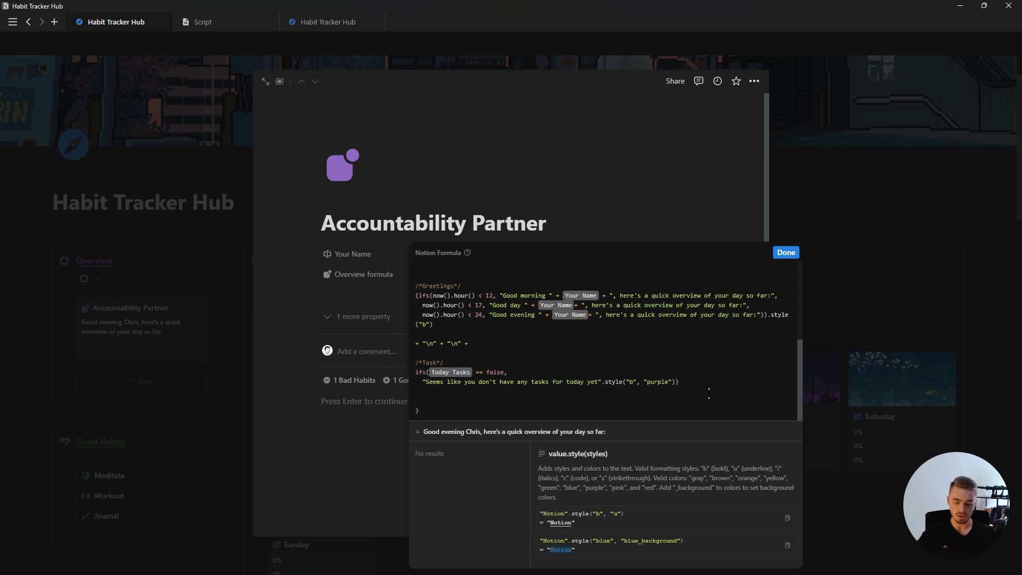
text(,)
key(Return)
key(Return)
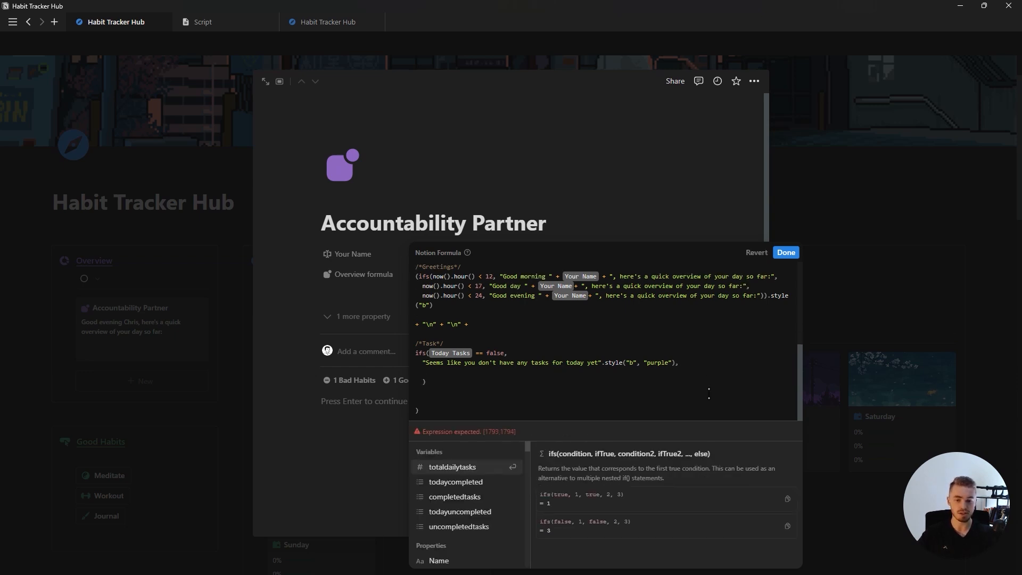
click(460, 512)
text(.length())
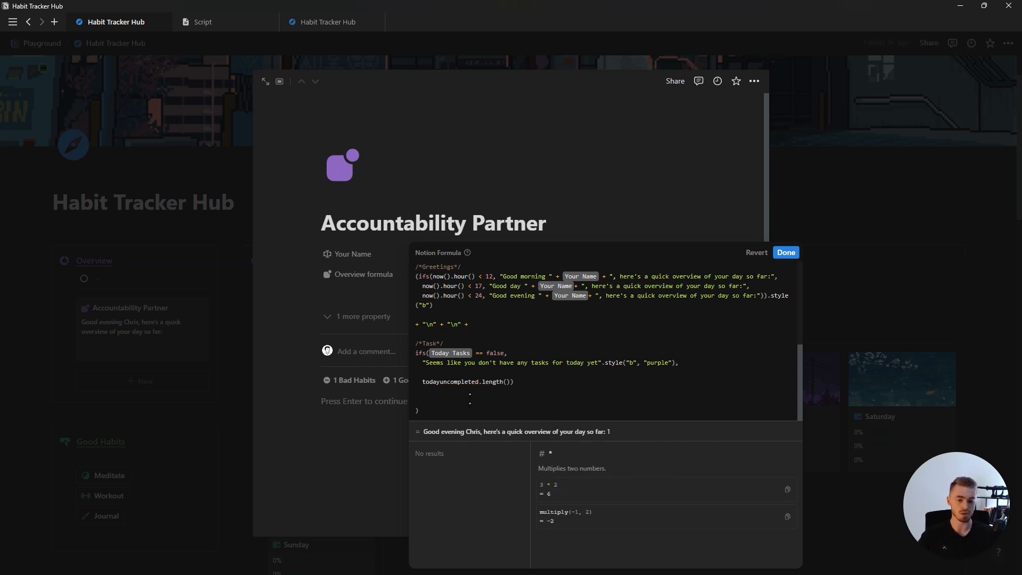
Complete the second ifs condition as todayuncompleted.length() == 0, and begin a new line for its result
text(==)
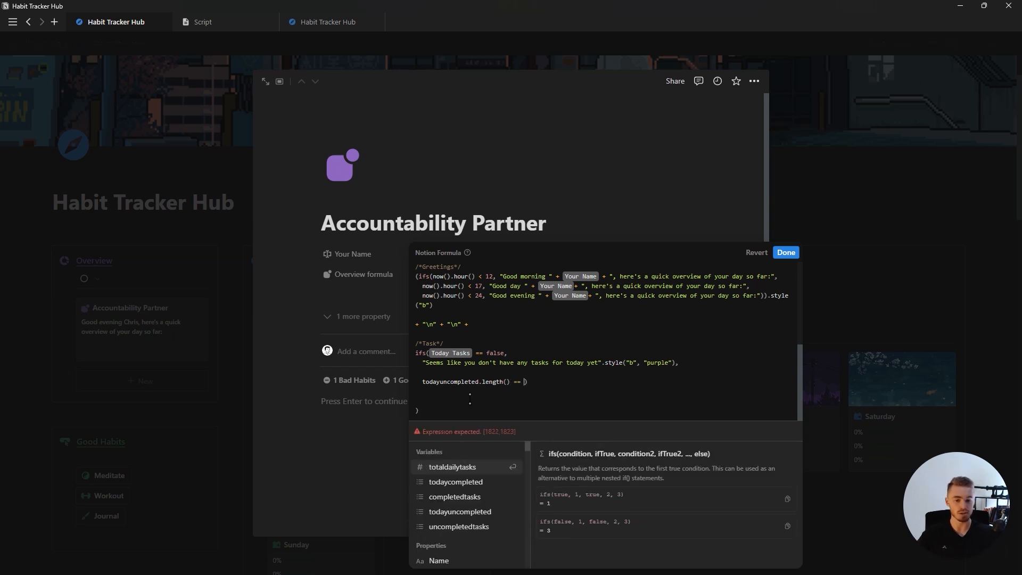
text( 0,)
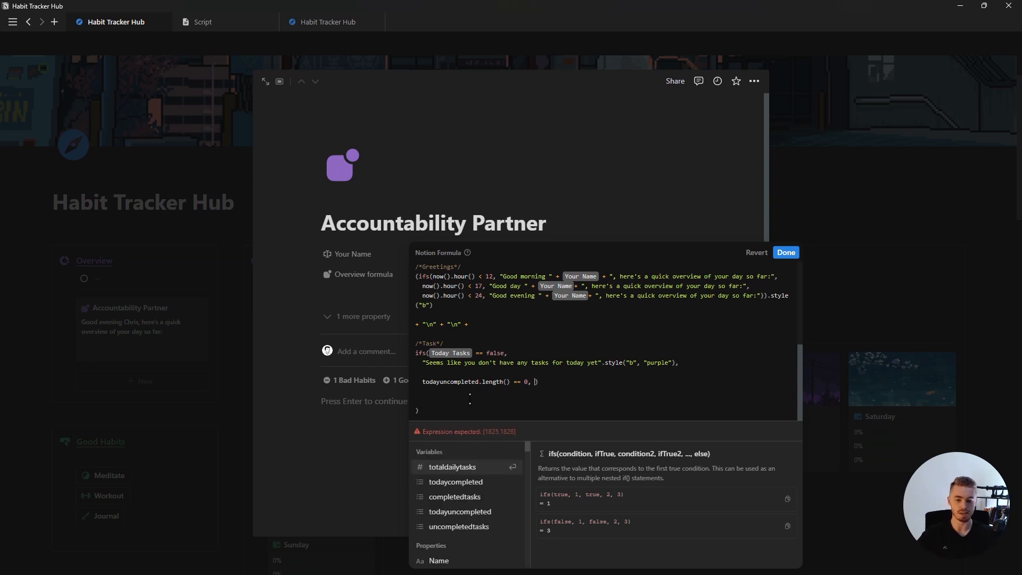
key(shift+Return)
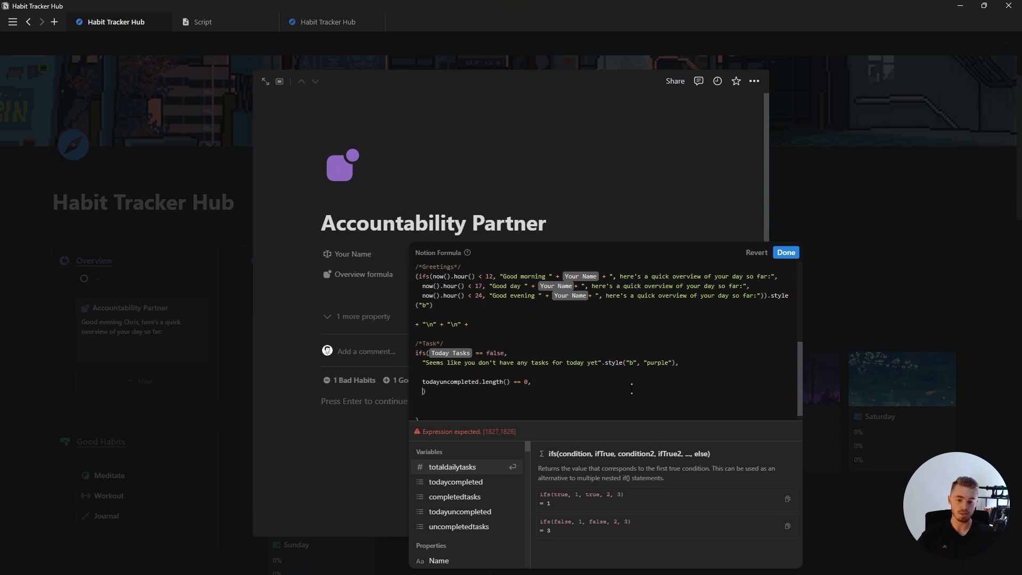
Add the result "Nice job! You completed all your daily tasks, now go do something fun.".style("b", "blue"), save the formula and close the page
text("Nice job)
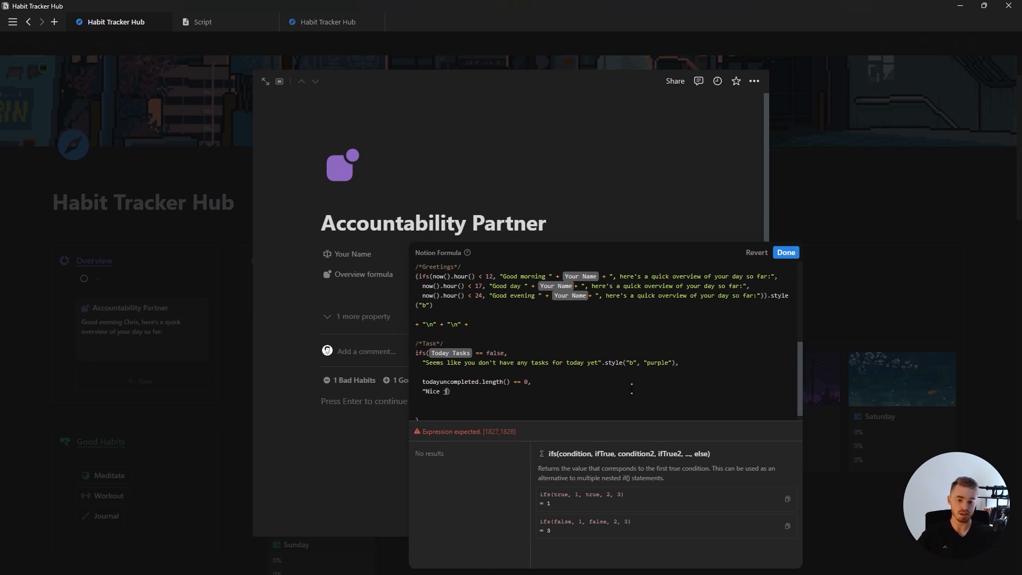
text(!)
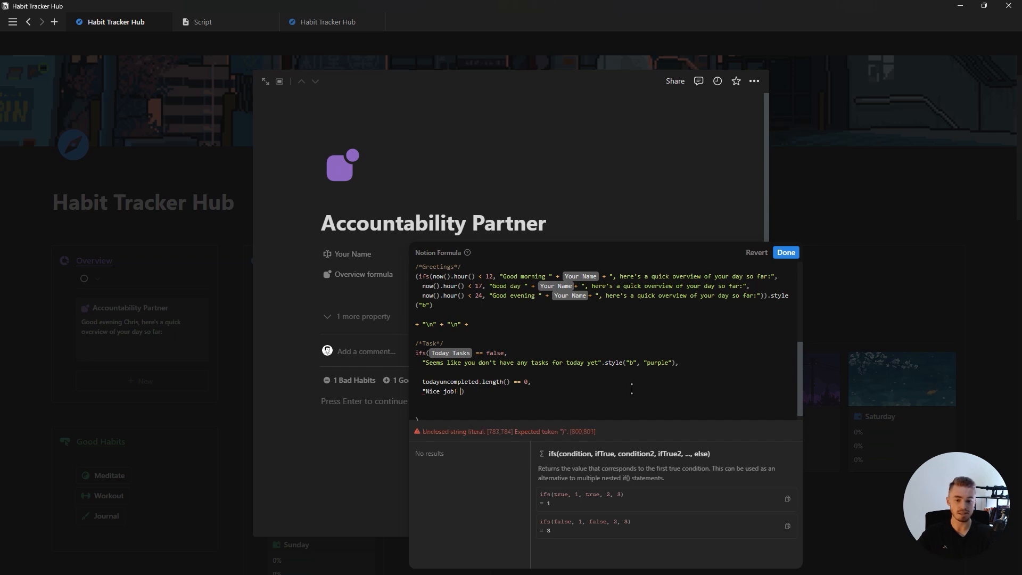
text( You completed all yo)
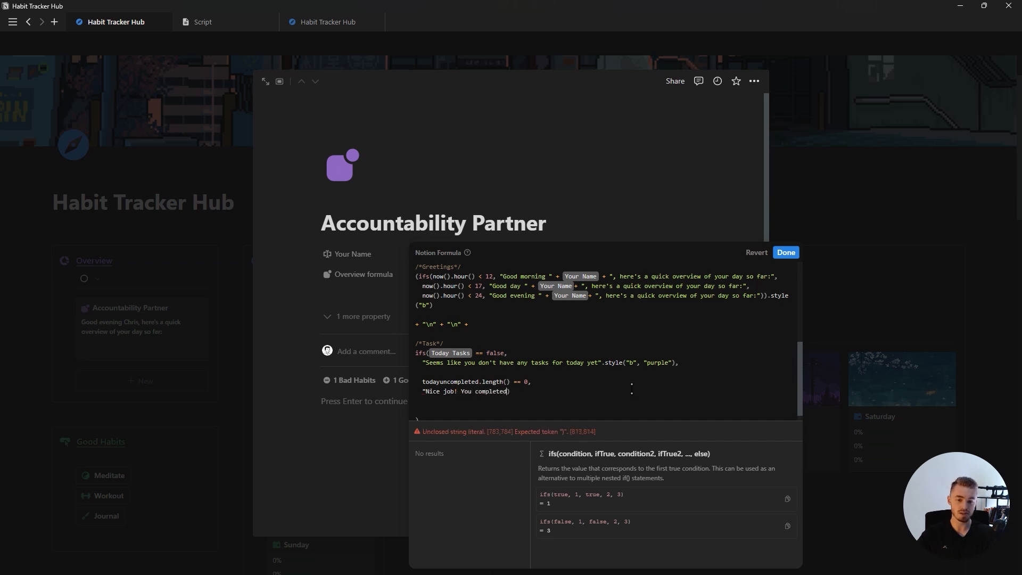
text(ur daily tasks, no)
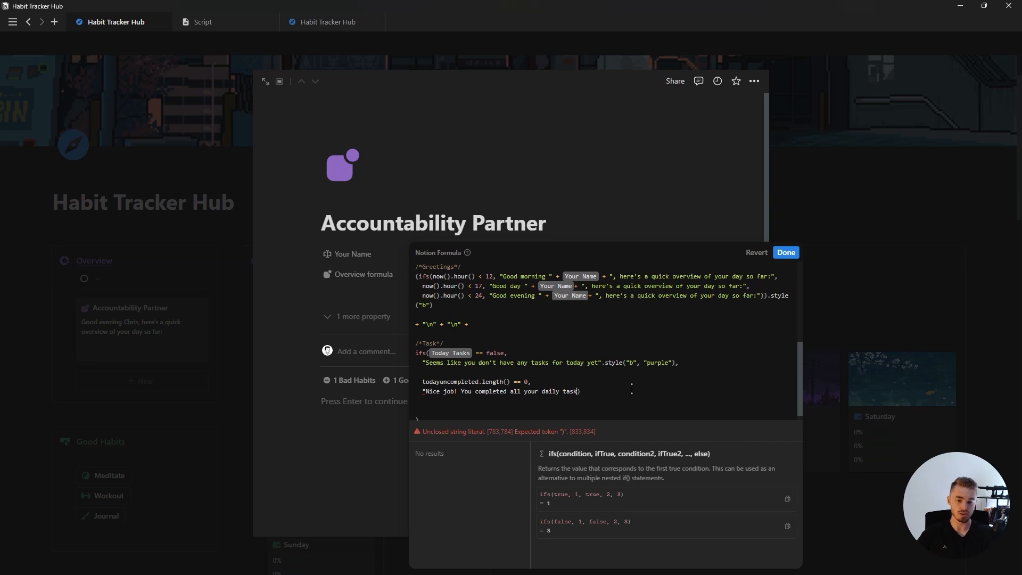
text(w go do something fun.".style()
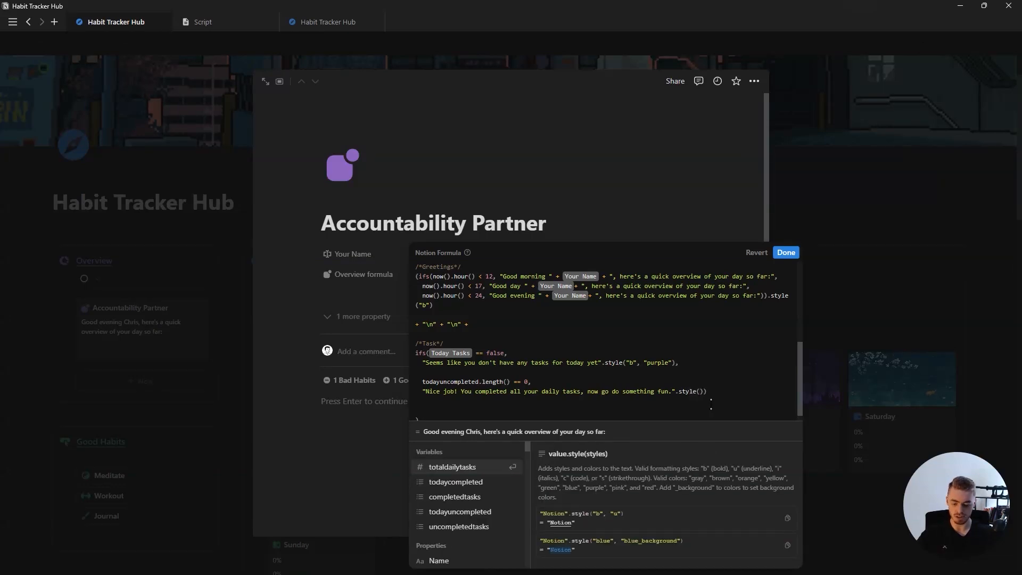
text("b", ")
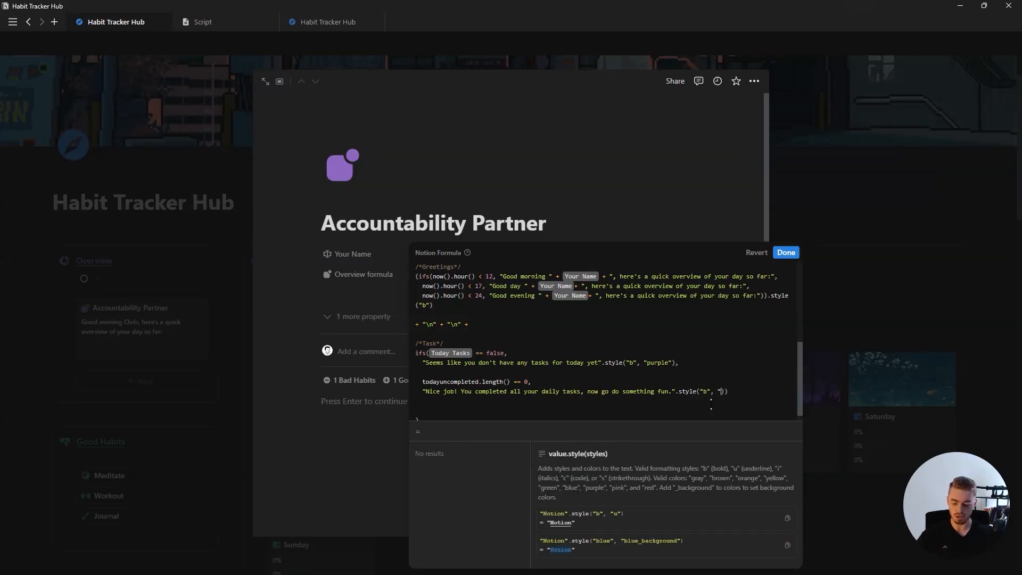
text(blue")
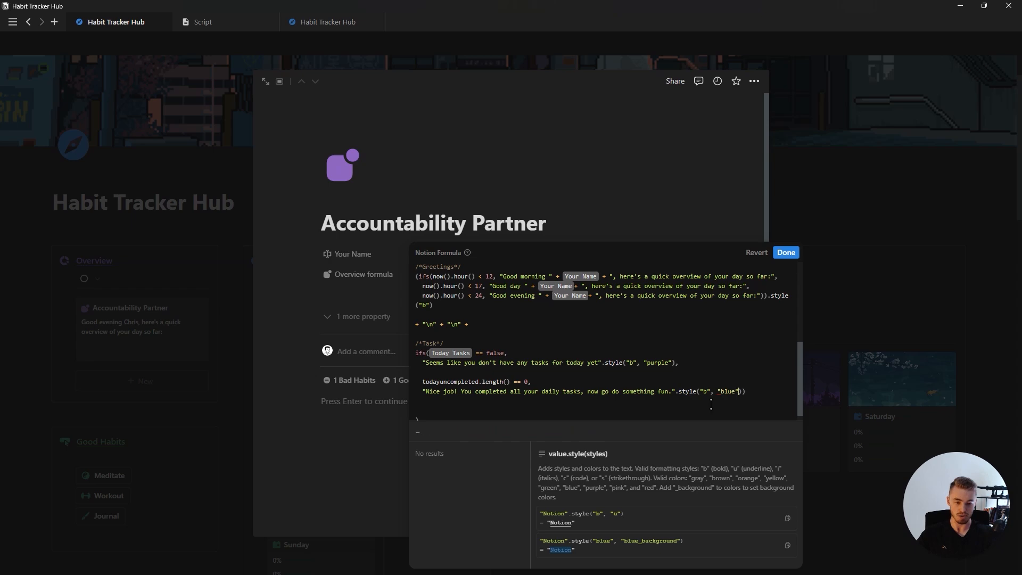
click(786, 252)
click(840, 263)
Mark the untitled task in the today view of Tasks as done and check the Overview card
scroll(840, 263, down, 8)
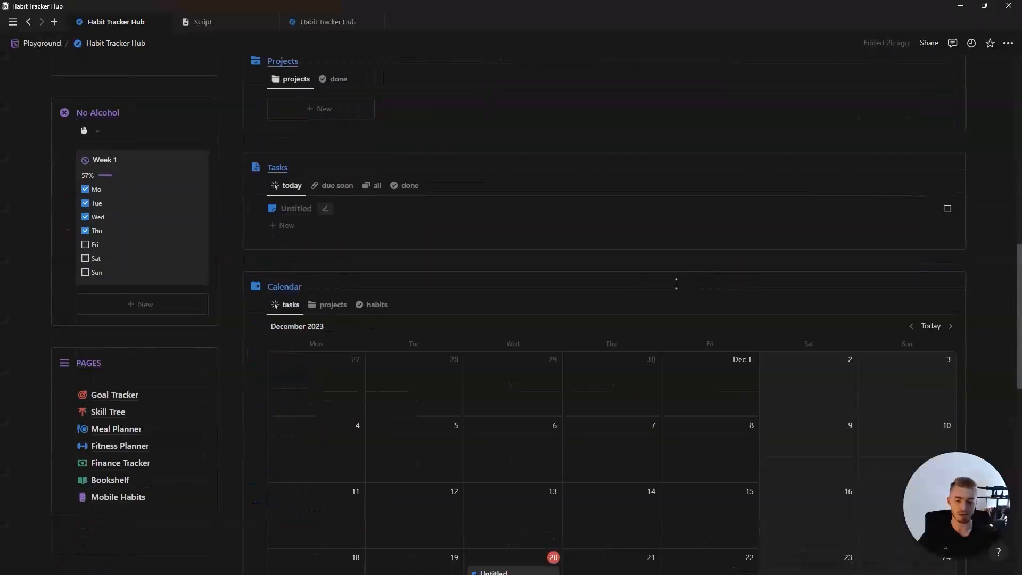
click(947, 208)
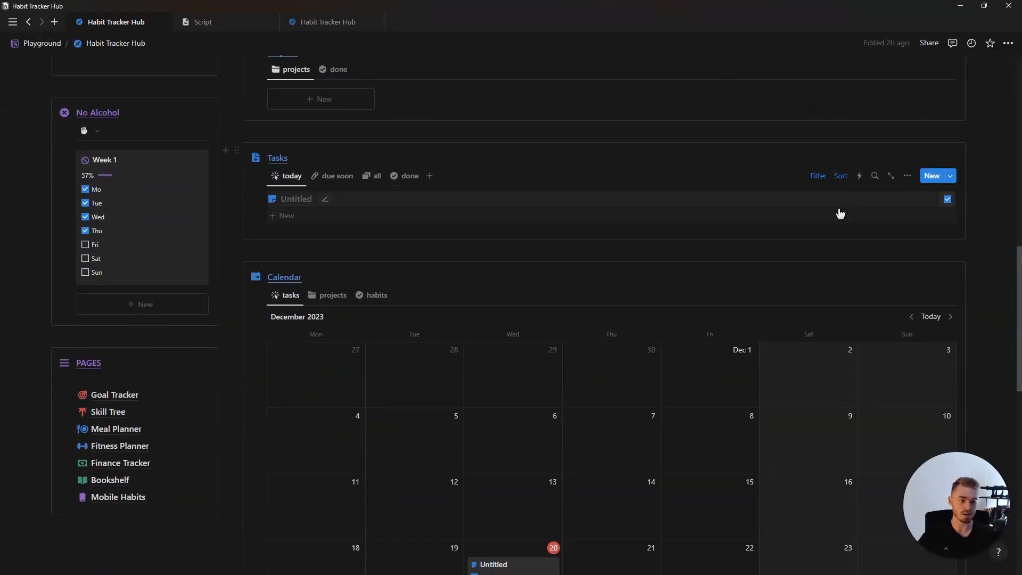
scroll(840, 212, up, 10)
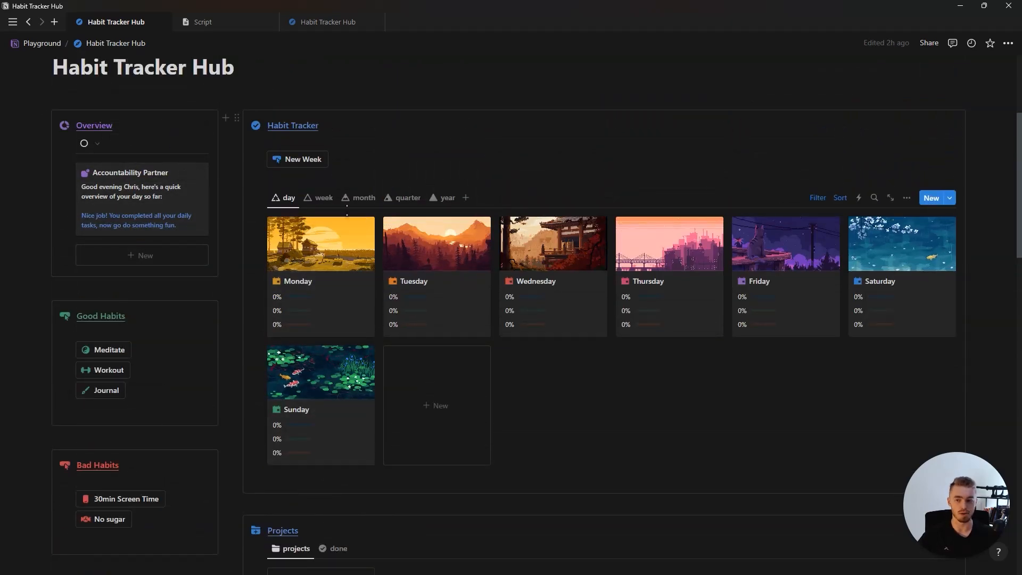
Reopen the Accountability Partner's Overview formula and add a comma and a blank line after the blue "Nice job!" message inside the ifs
click(155, 173)
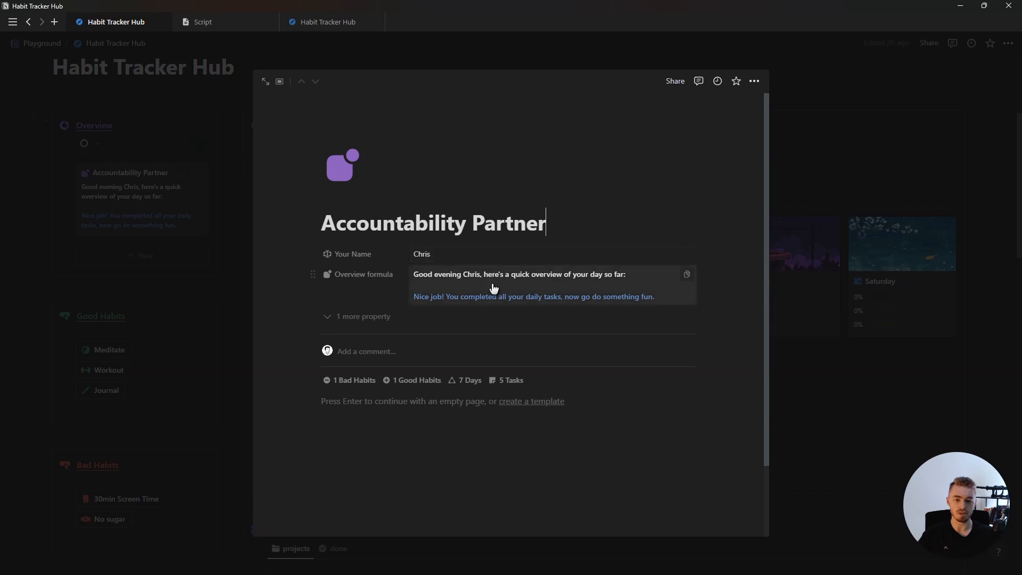
click(494, 285)
scroll(506, 298, down, 5)
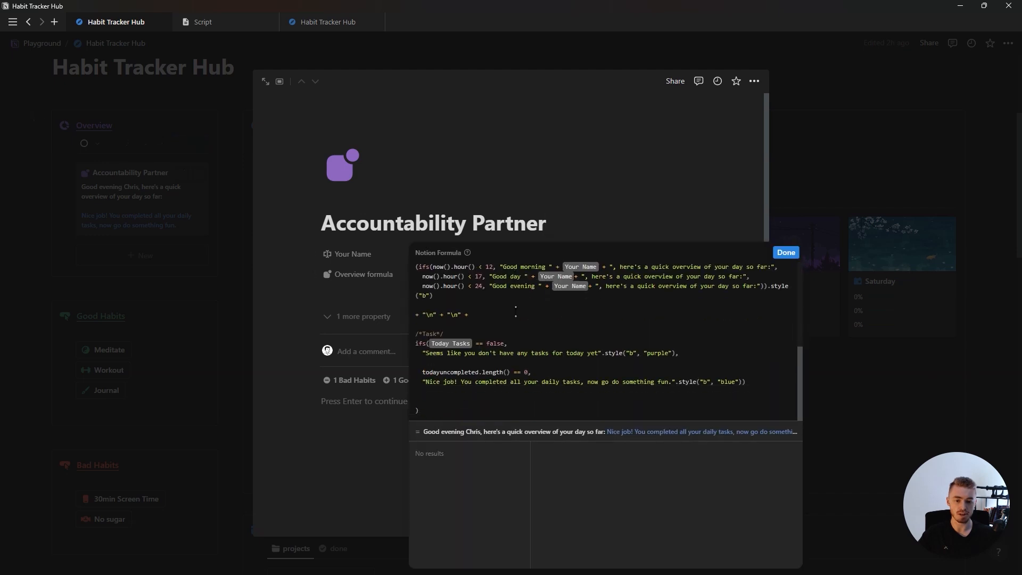
click(745, 382)
text(,)
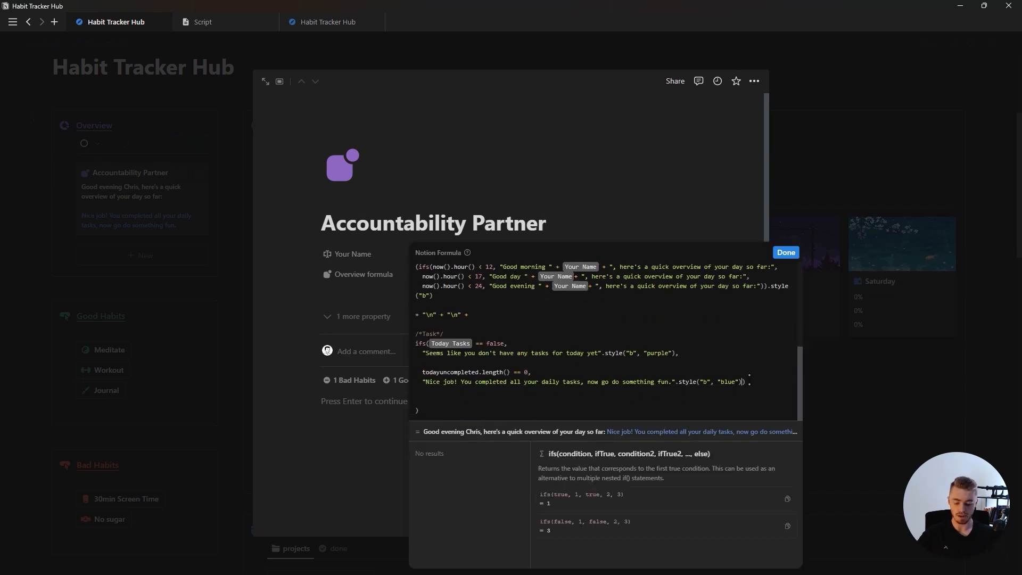
key(Return)
key(Return)
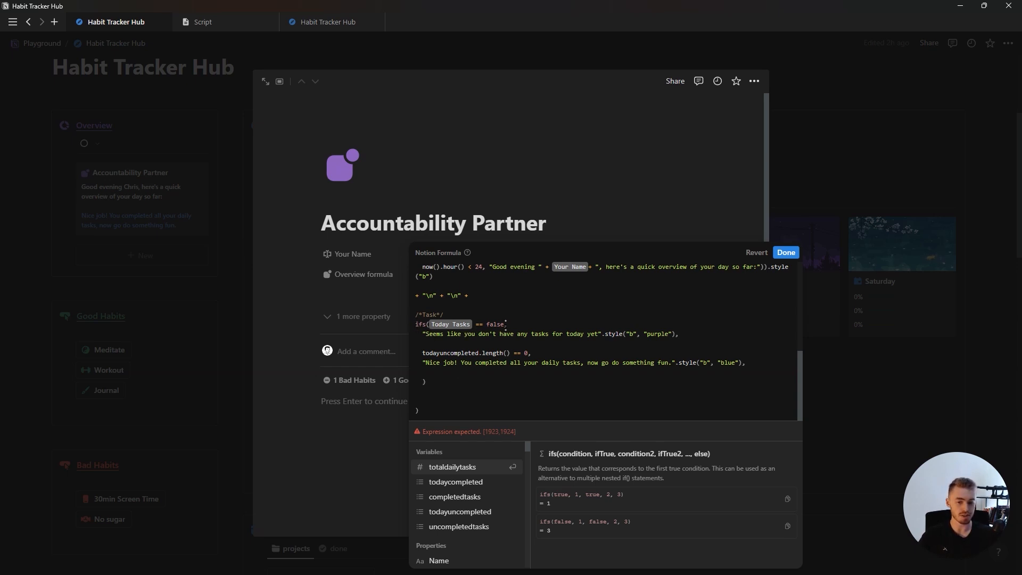
drag(420, 334, 533, 352)
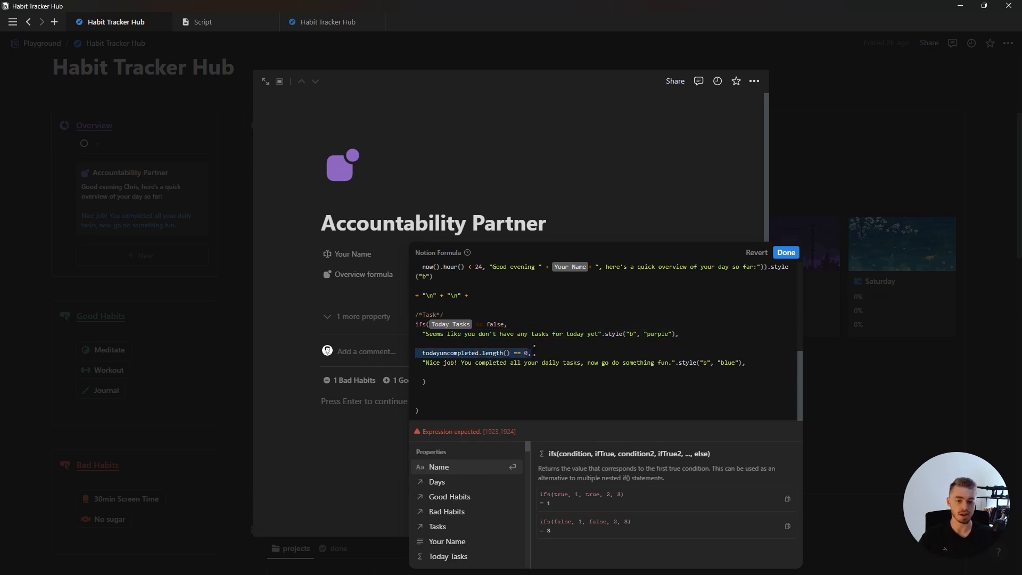
drag(421, 362, 677, 362)
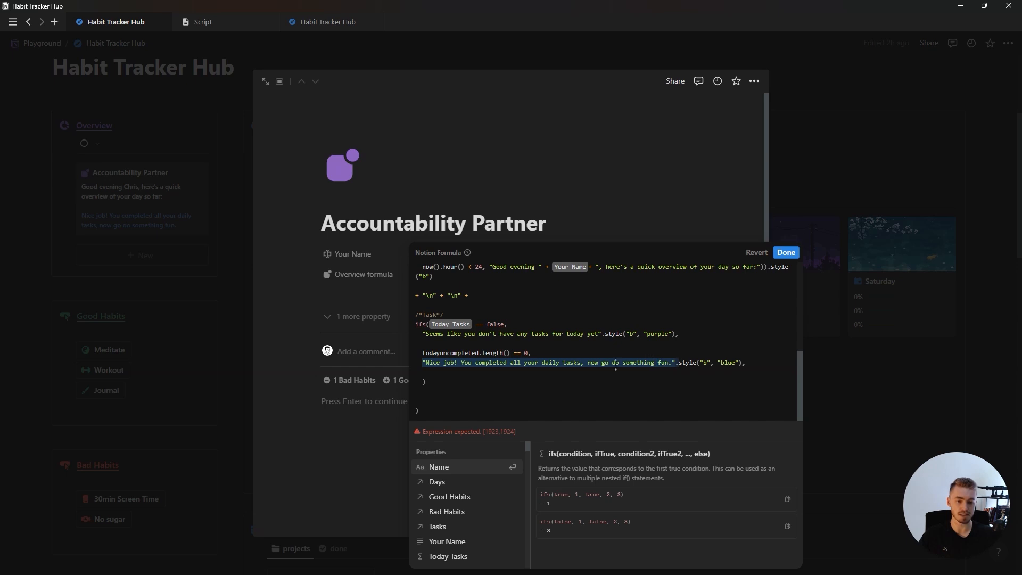
click(440, 353)
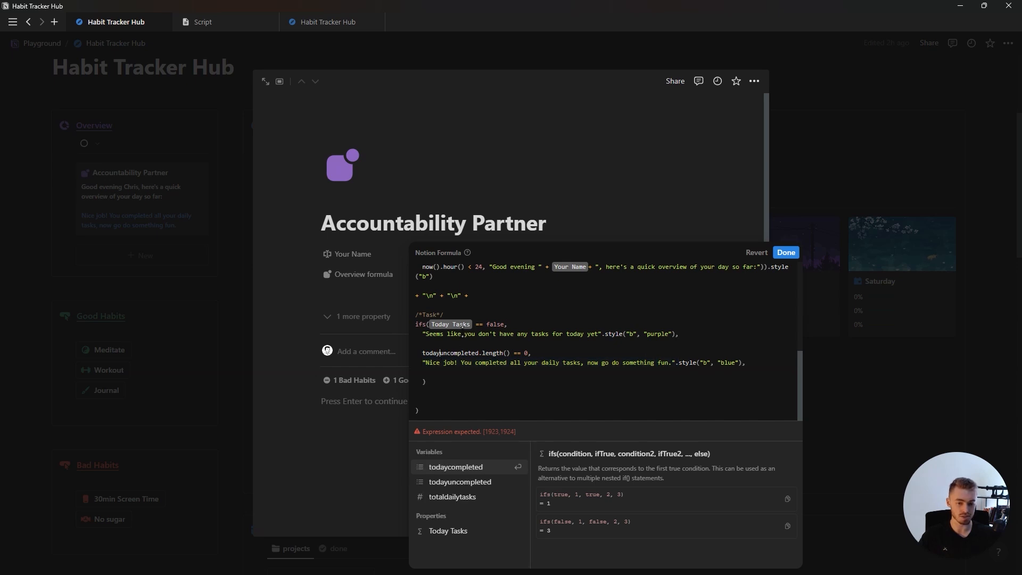
Add "To-do: ".style("b", "blue") as the final fallback result of the ifs, save the formula and close the page
click(424, 381)
text())
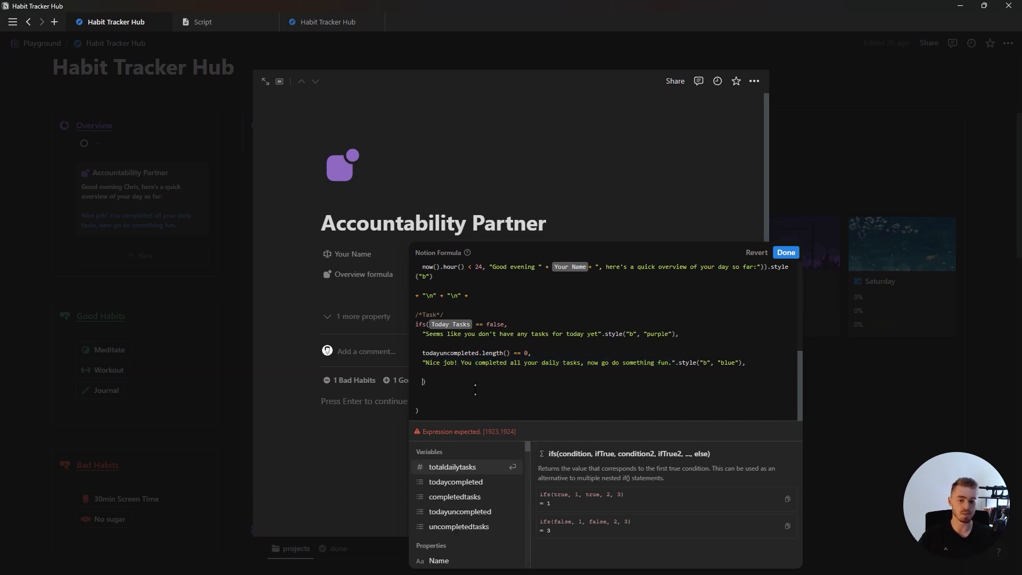
text("To-)
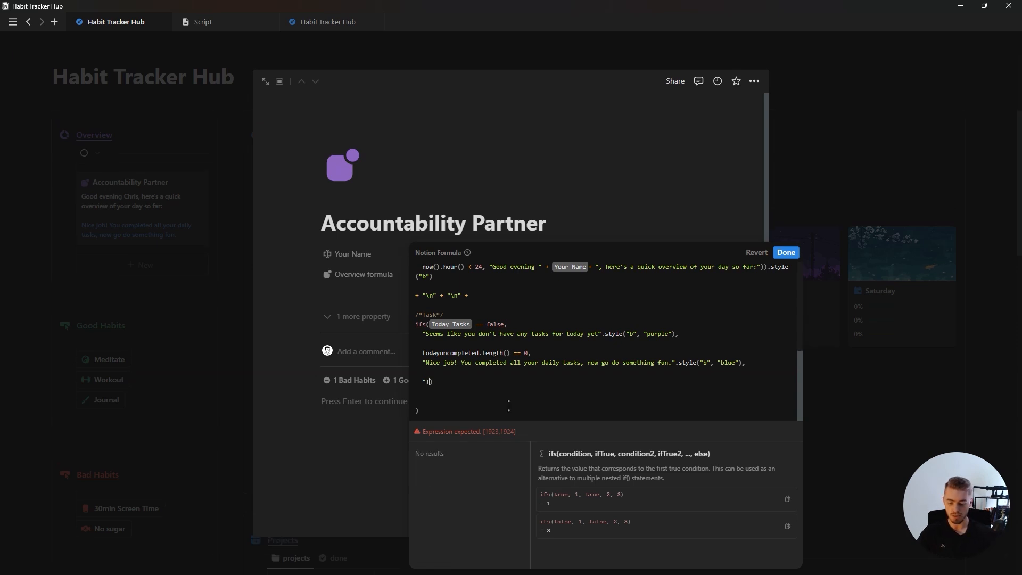
text(do:)
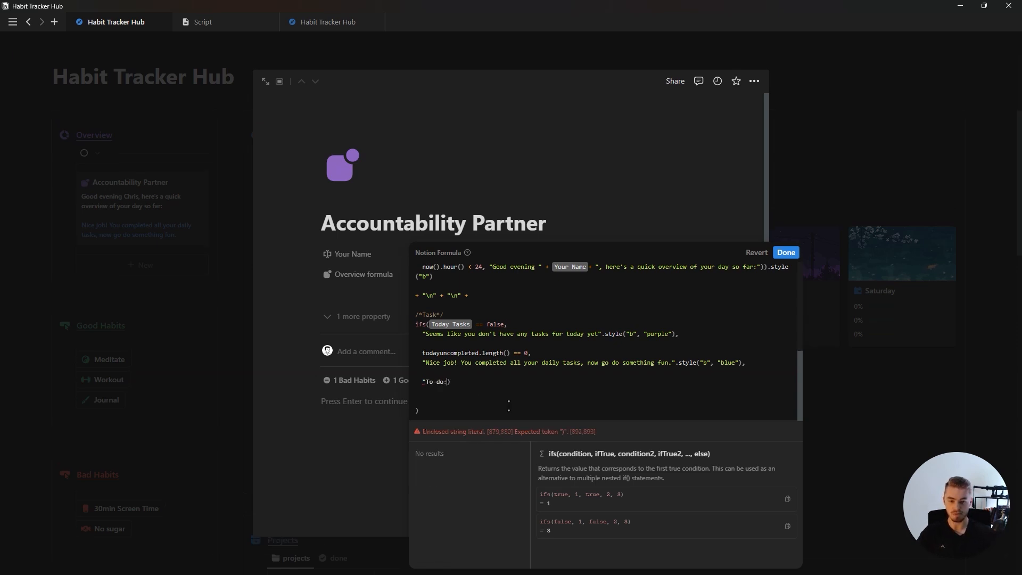
text( ")
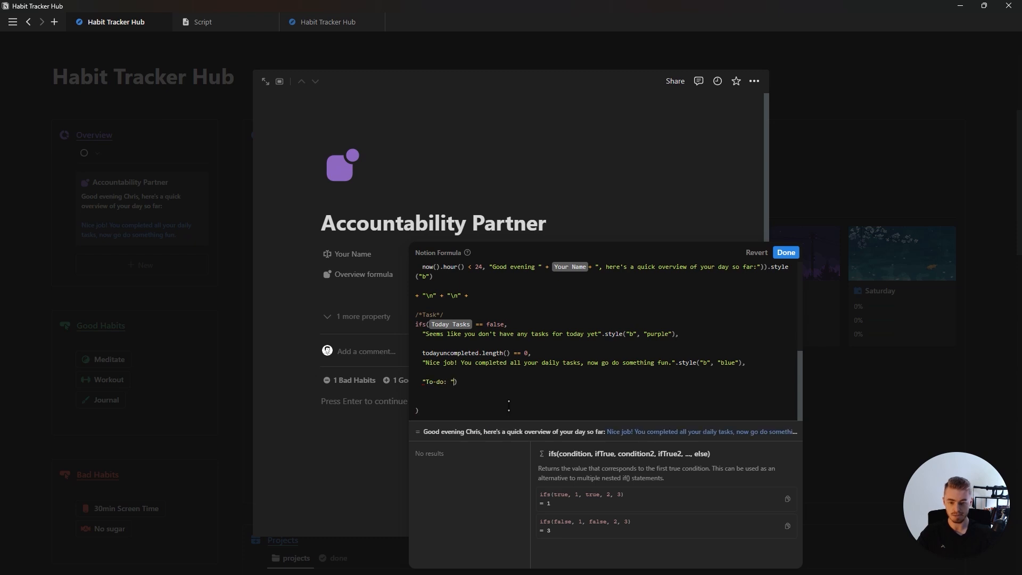
text(.st)
key(Return)
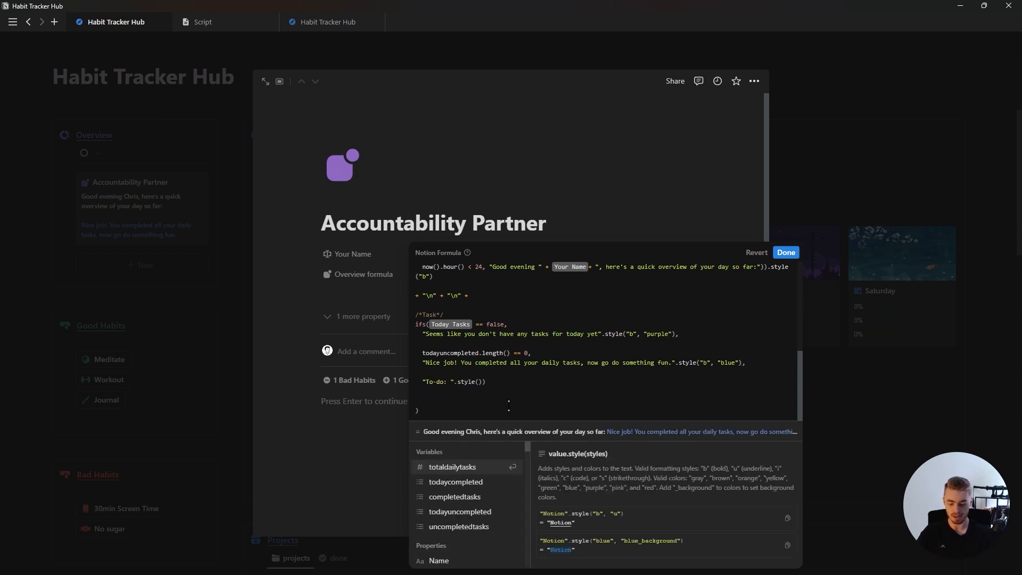
text("b",)
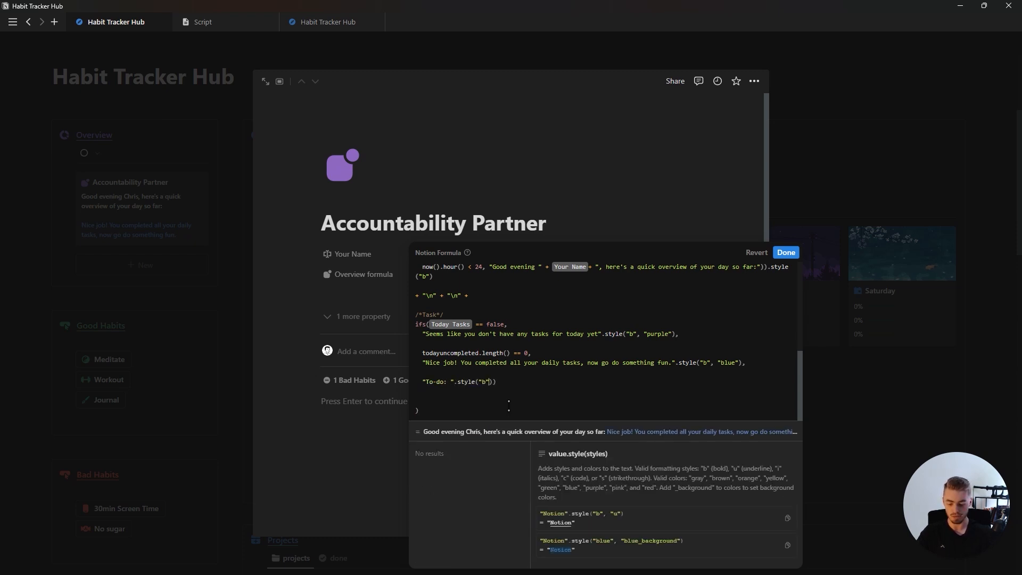
text( "blue")
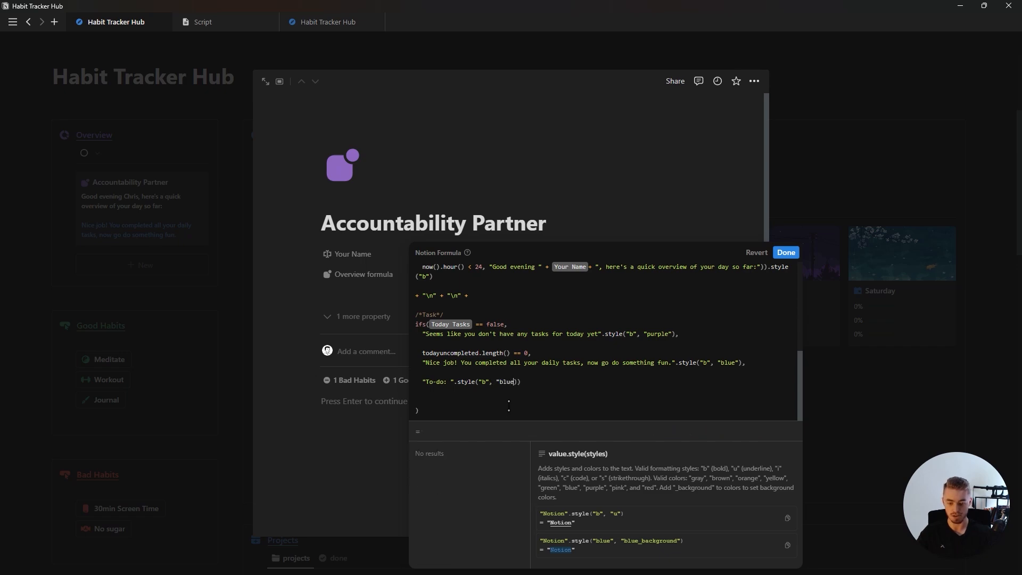
click(786, 252)
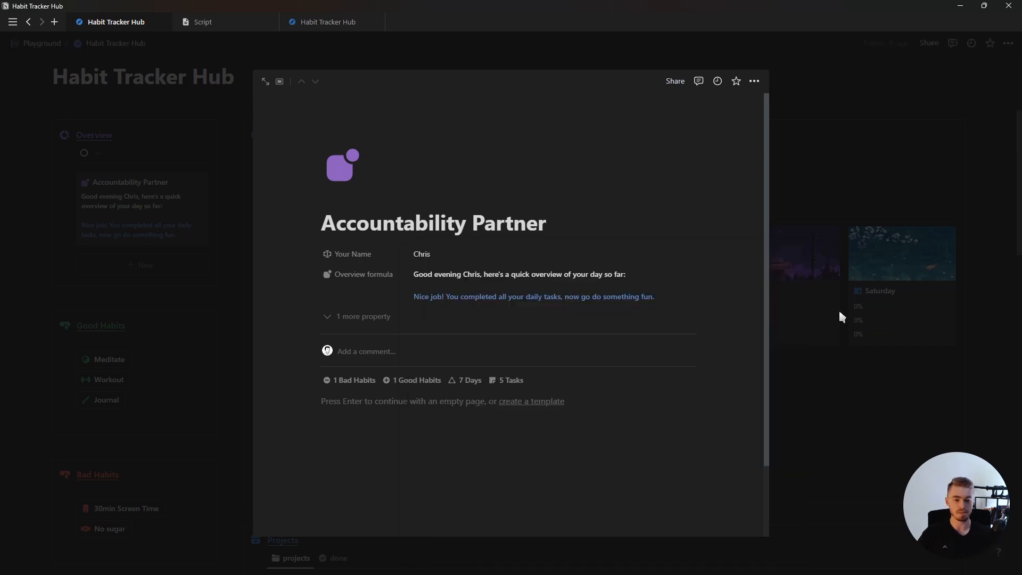
click(845, 312)
Mark the untitled task in the today view of Tasks as not done and check the Overview card again
scroll(832, 326, down, 3)
scroll(832, 326, down, 5)
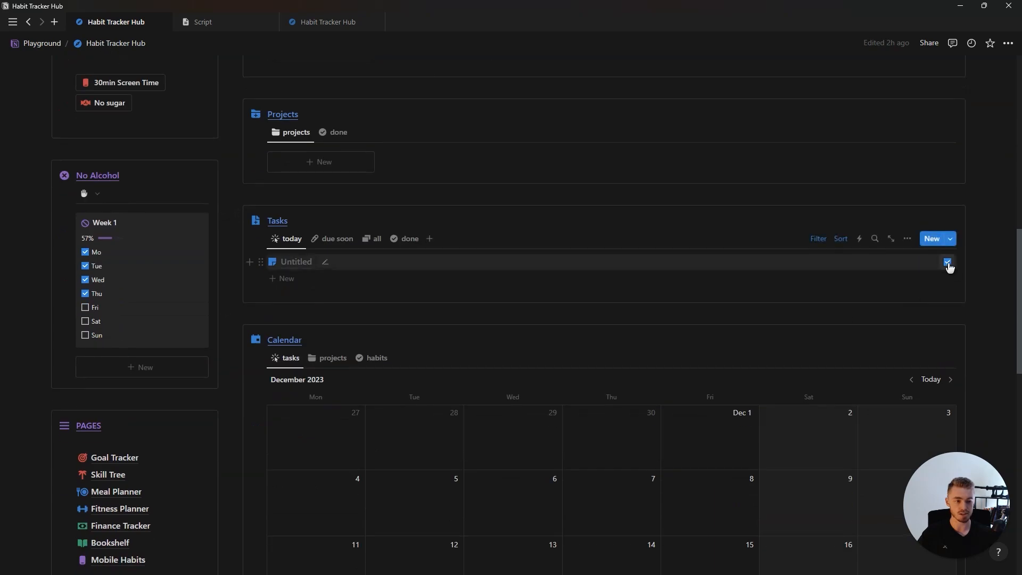
scroll(493, 360, up, 1)
scroll(493, 361, up, 7)
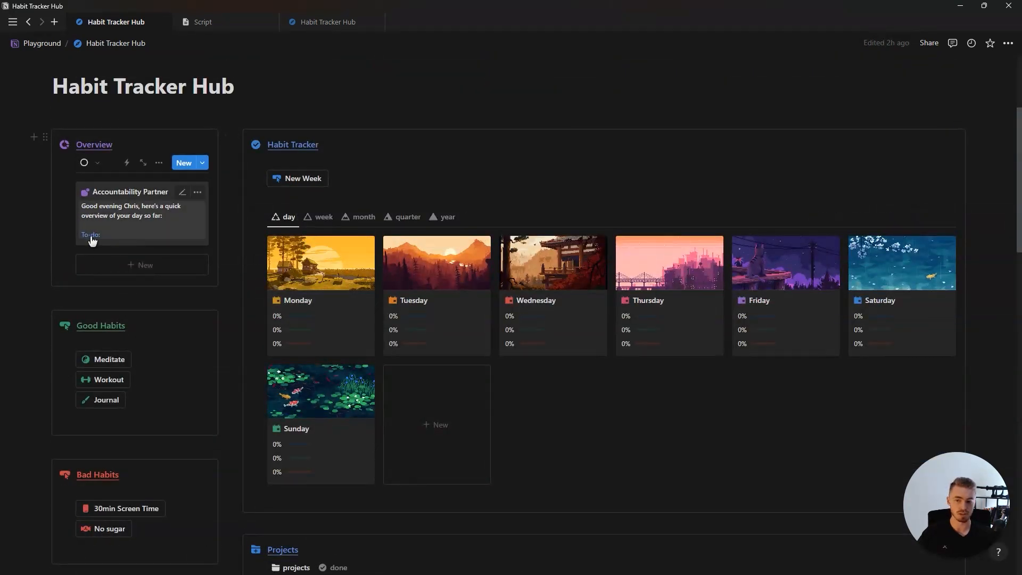
Reopen the Accountability Partner's Overview formula and append "(" + todaycompleted.length() + after the blue "To-do: " text
click(112, 238)
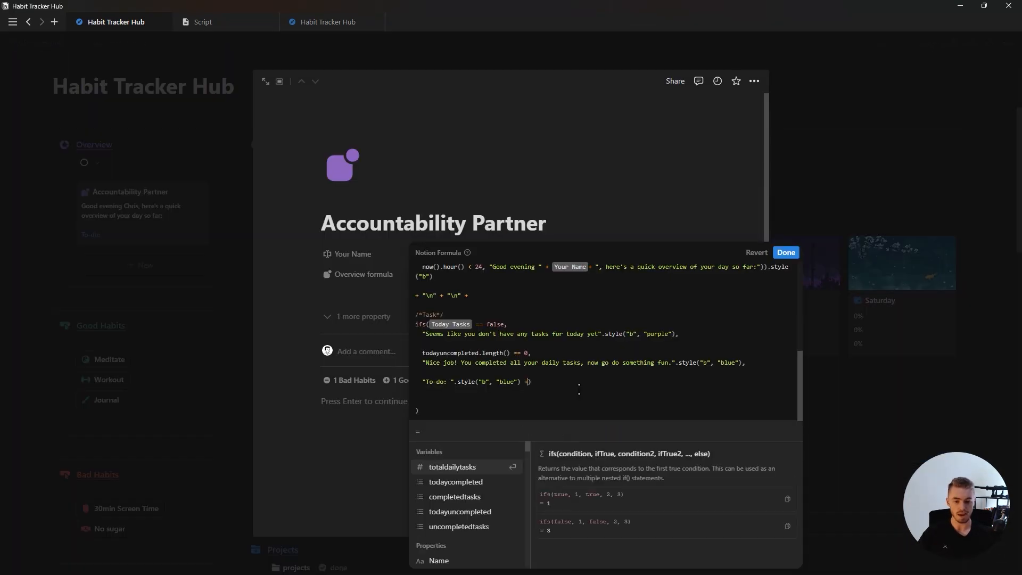
key(shift+Return)
text(")
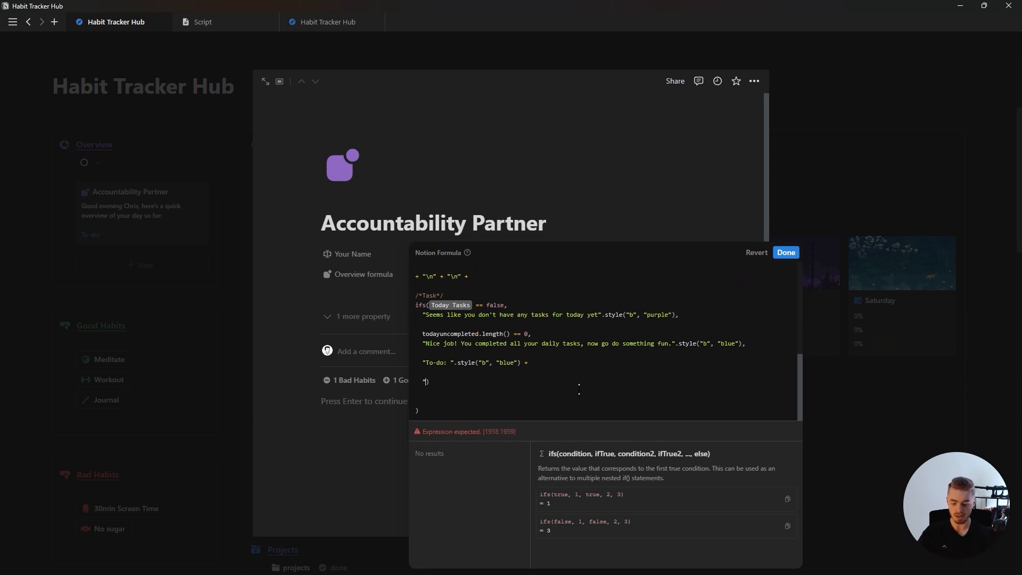
text((" +)
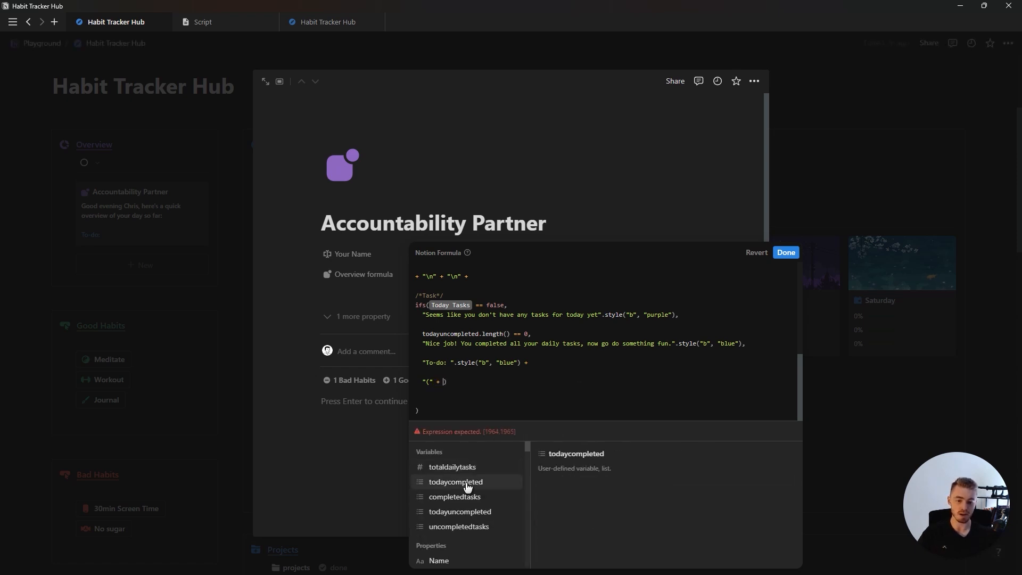
click(456, 482)
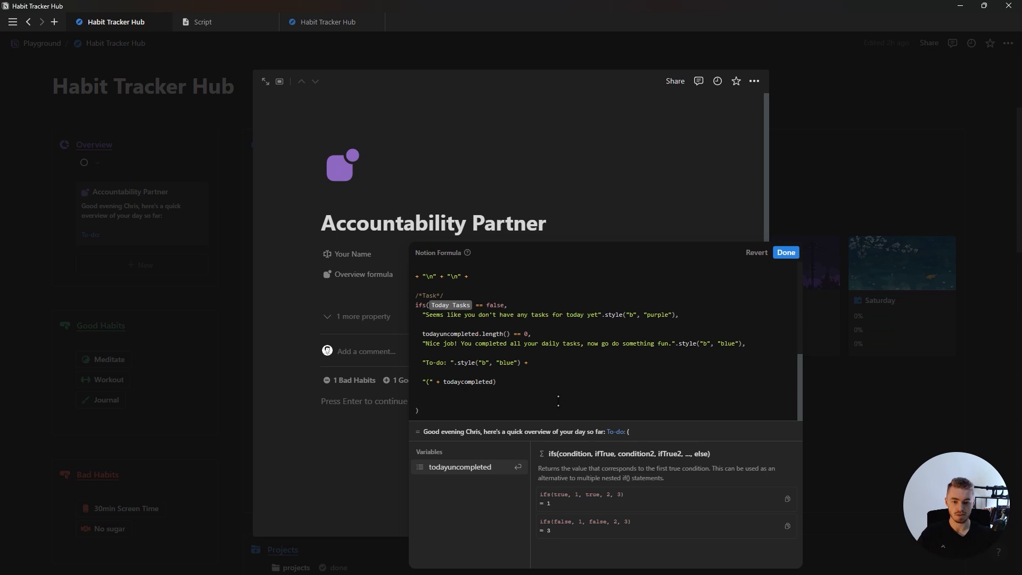
text(.length())
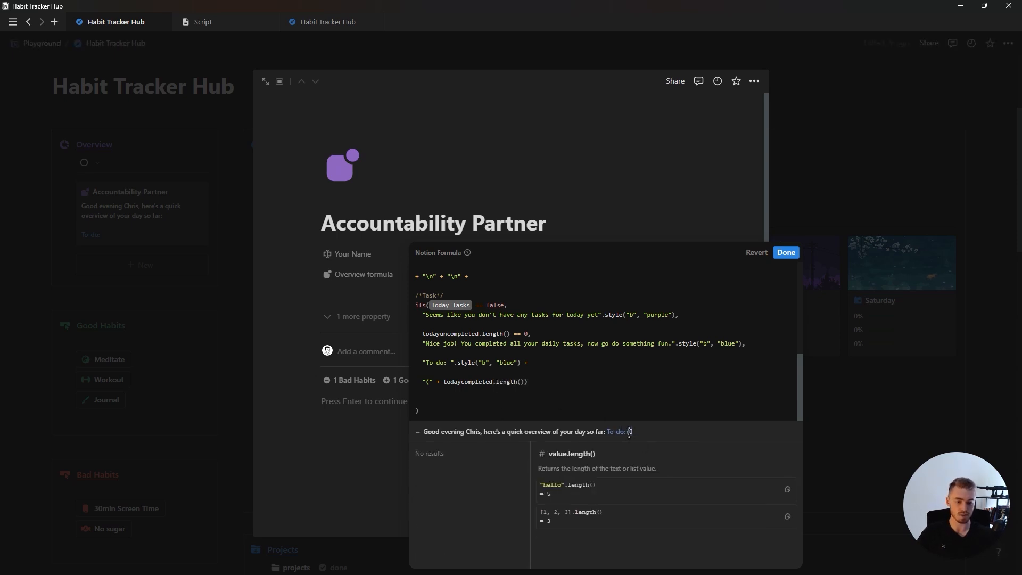
text( +)
key(shift+Return)
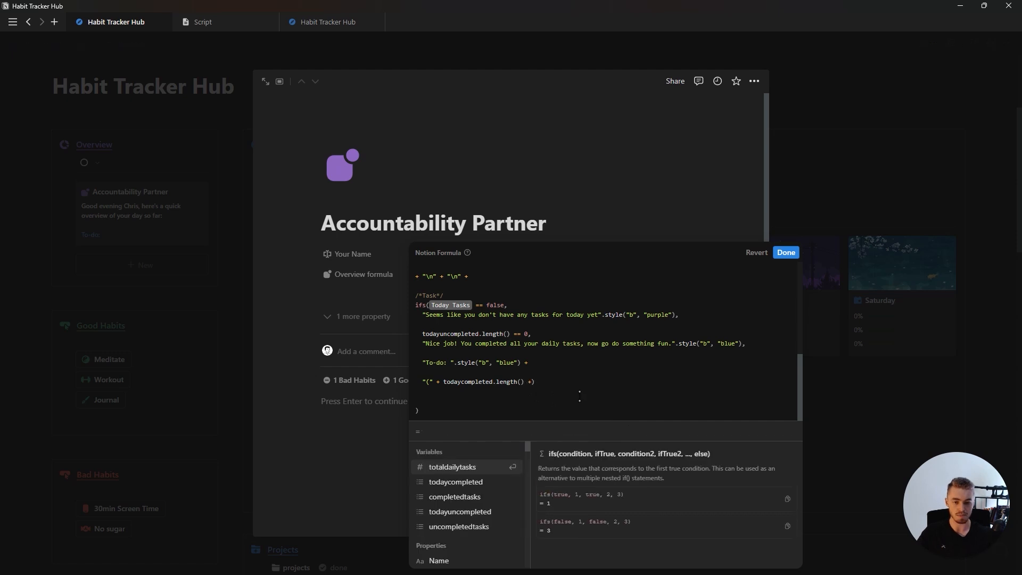
Continue the to-do count on a new line with "/" + totaldailytasks + ")"
text("/")
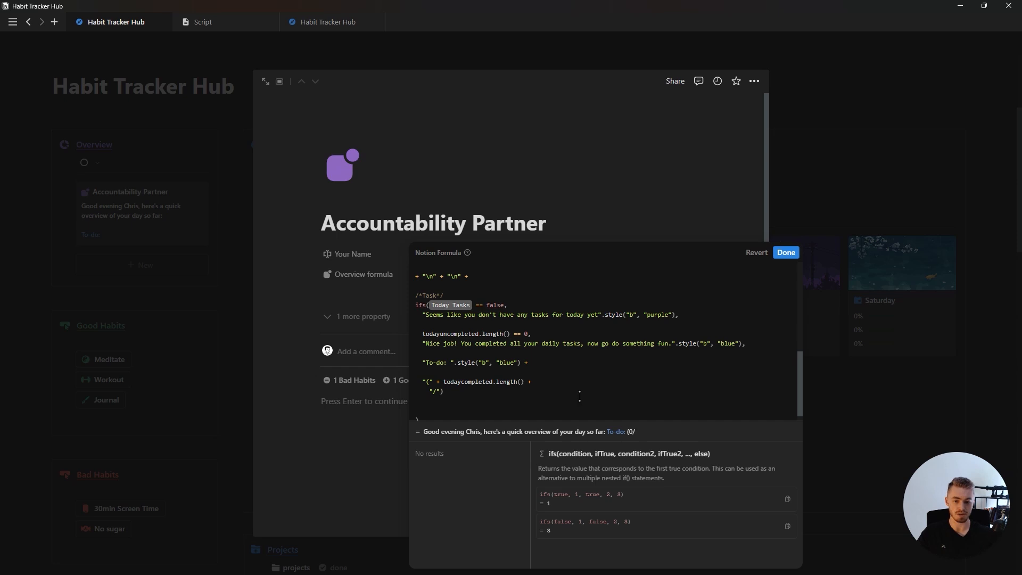
text( +)
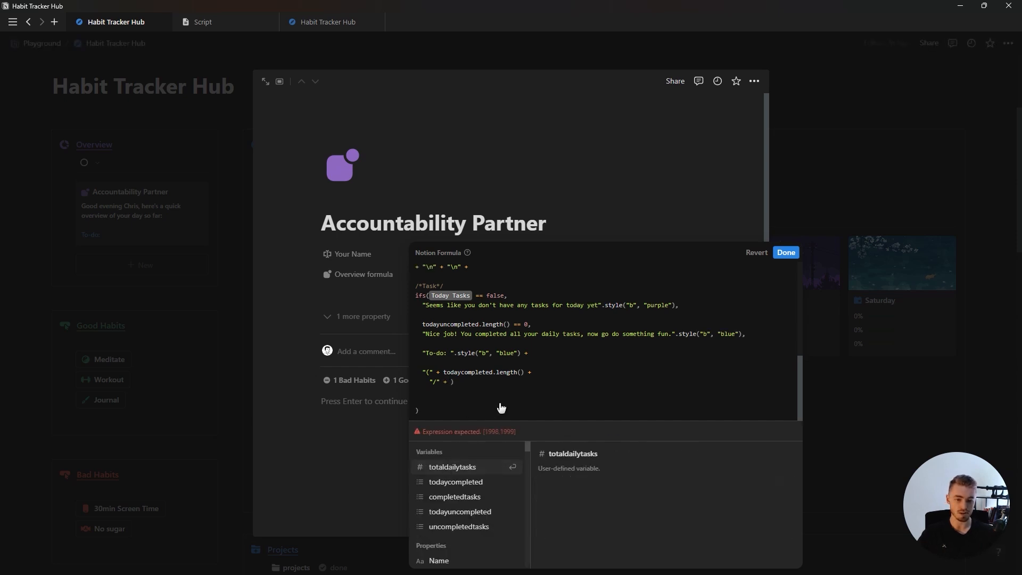
key(Return)
text(+)
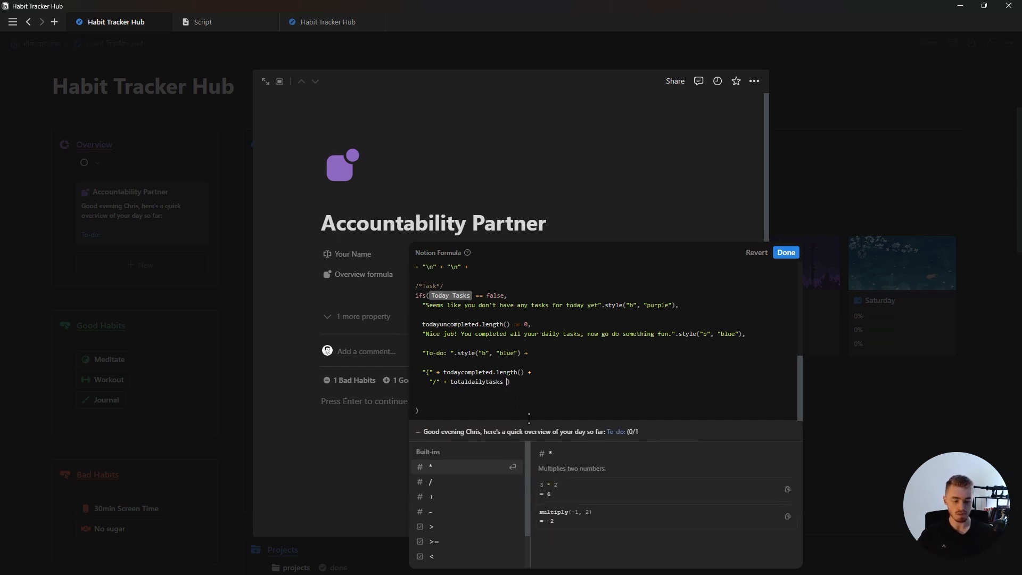
text( ")
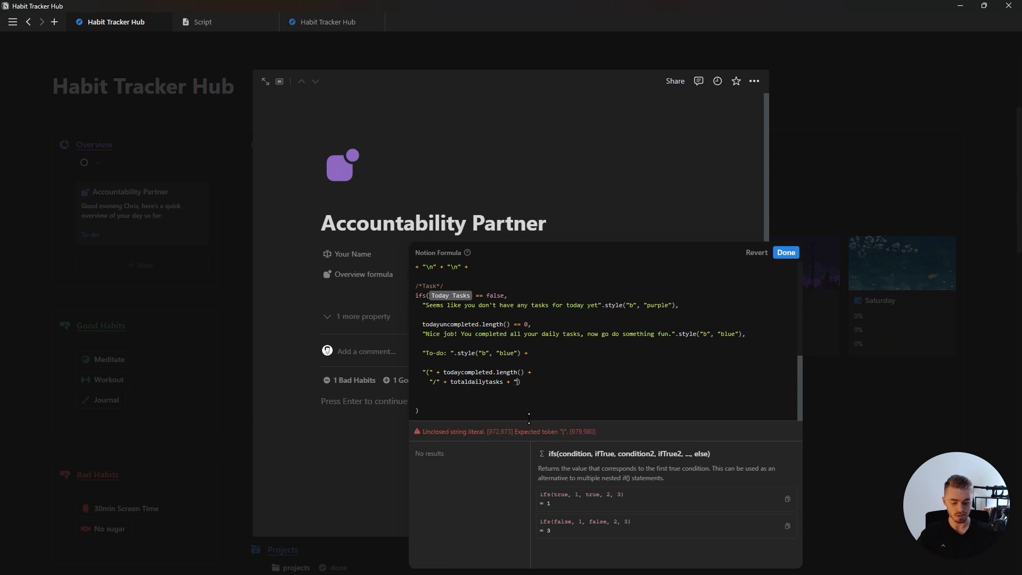
text(")
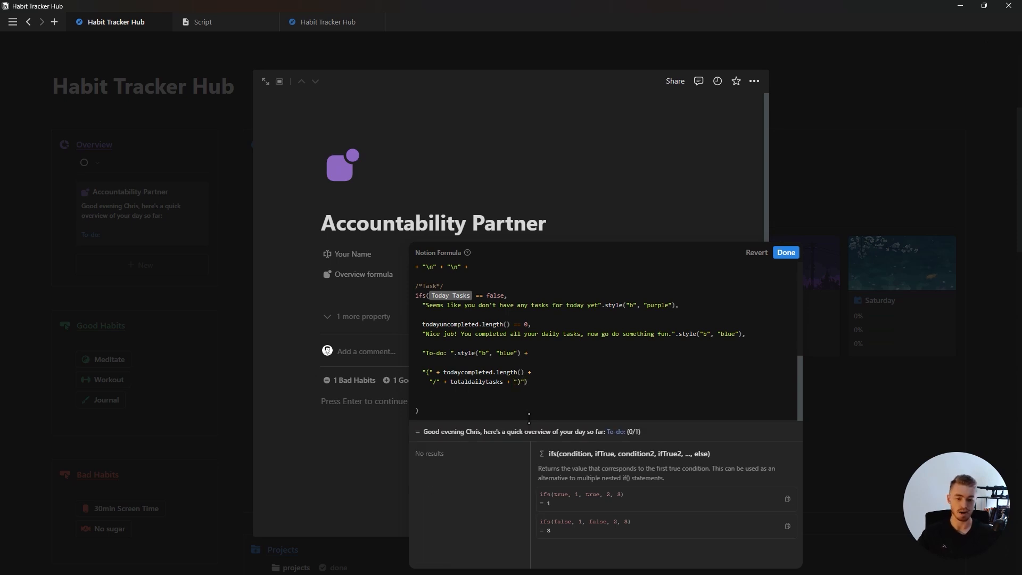
Wrap the to-do count in parentheses, append .style("b", "blue") to it, save the formula and close the page
text())
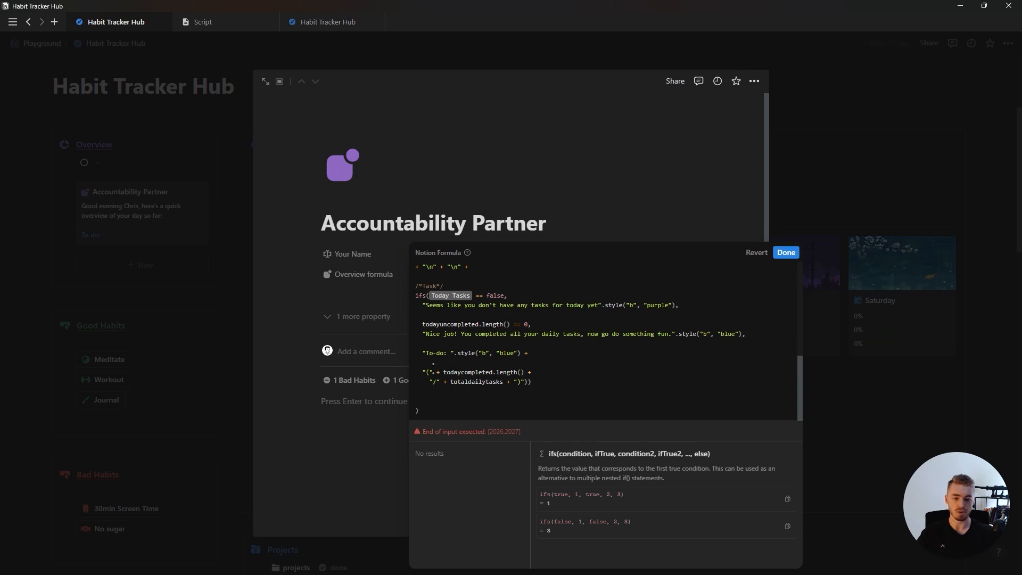
text(()
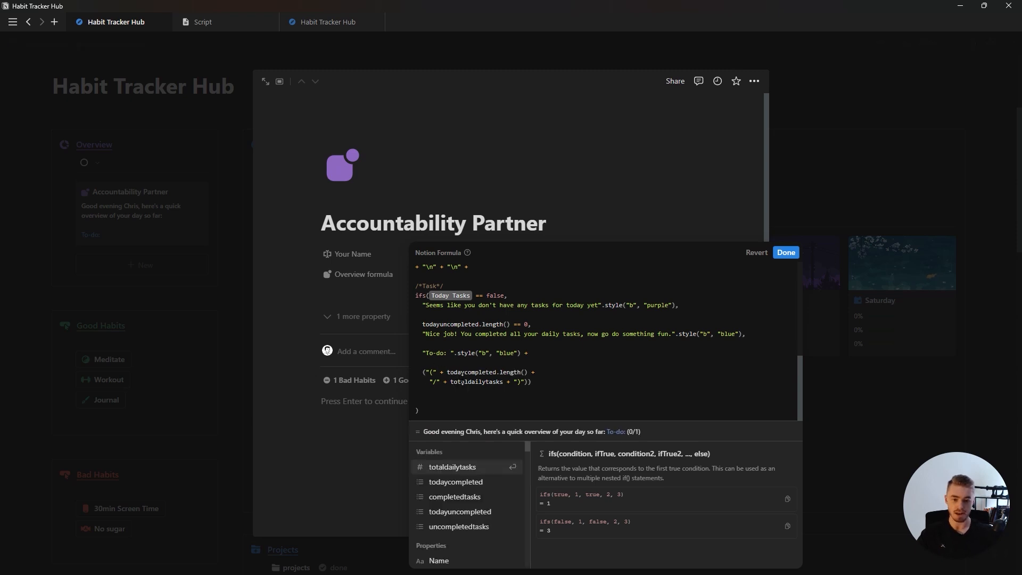
text(.style(")
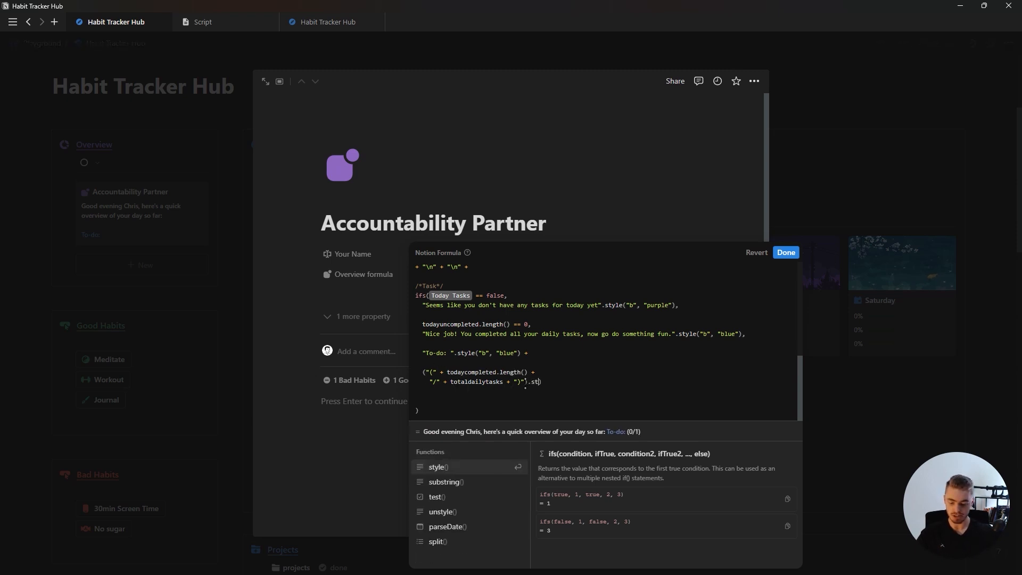
text(b", "b)
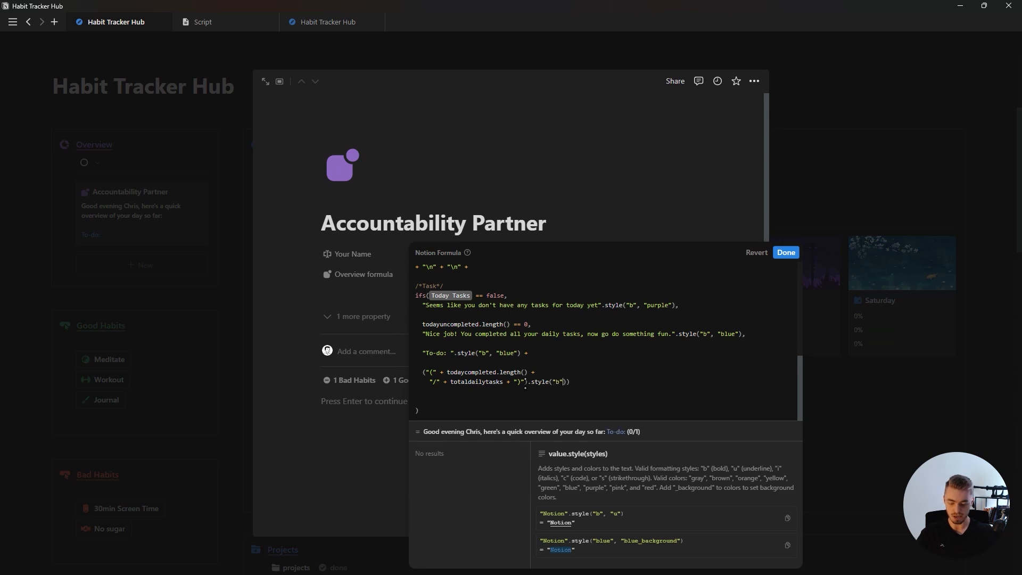
text(lue")
click(786, 253)
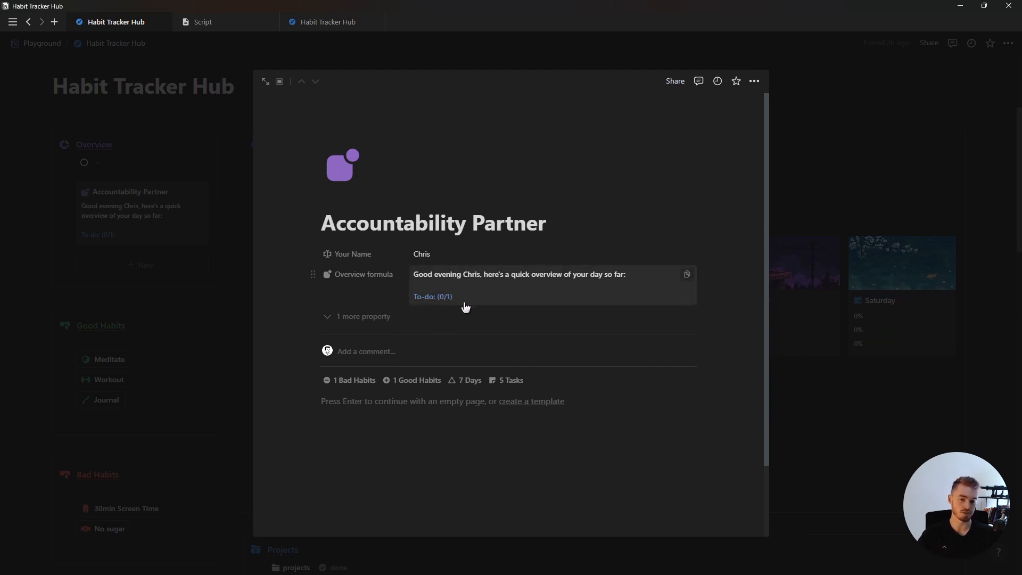
click(830, 323)
Add two new tasks to the today view of Tasks, mark the first task as done and check the Overview card
scroll(400, 347, down, 8)
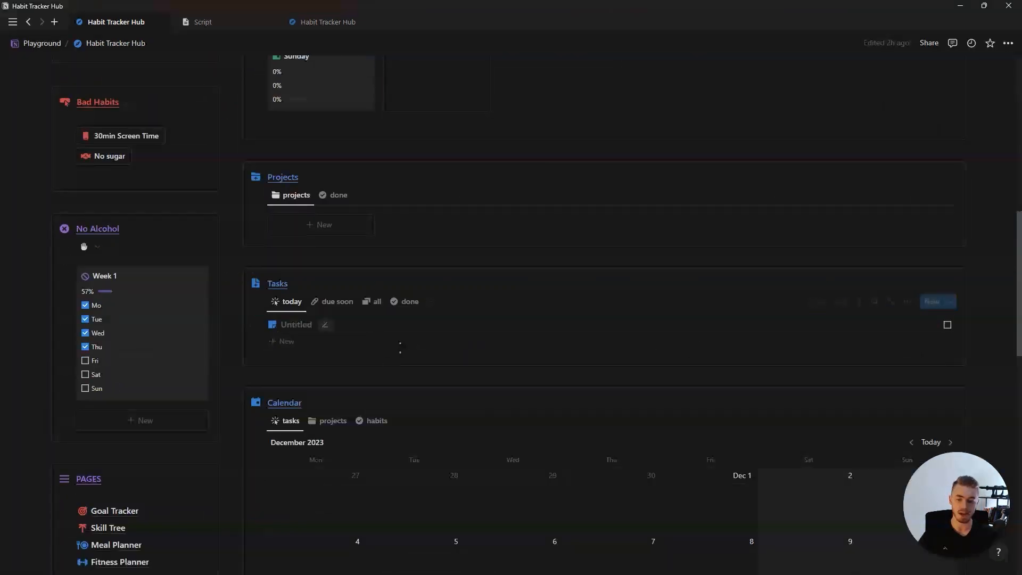
click(306, 343)
click(330, 365)
click(948, 324)
scroll(318, 304, up, 4)
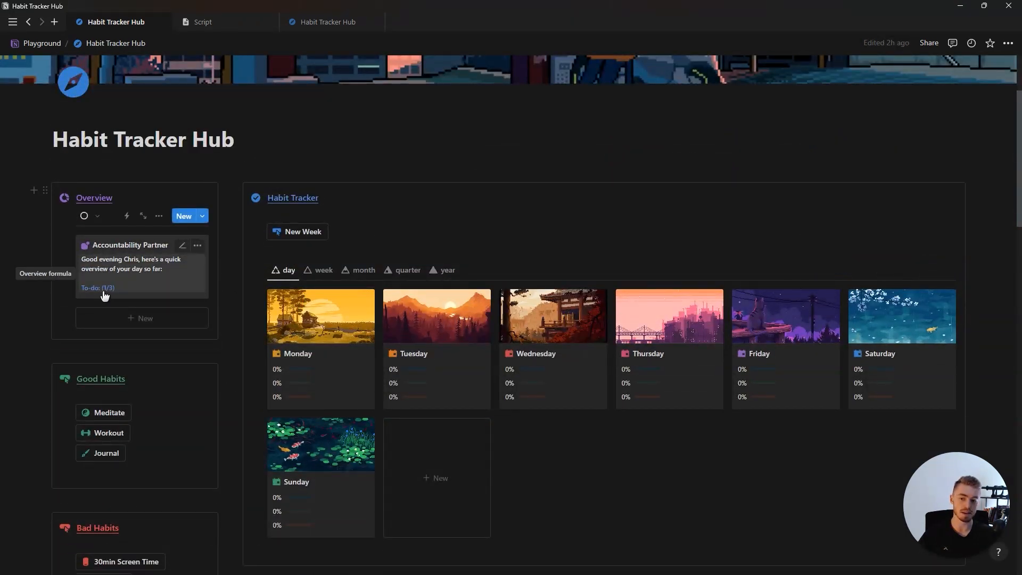
Reopen the Overview formula, add + "\n" + todayuncompleted after the styled to-do count, save it and close the page
click(134, 292)
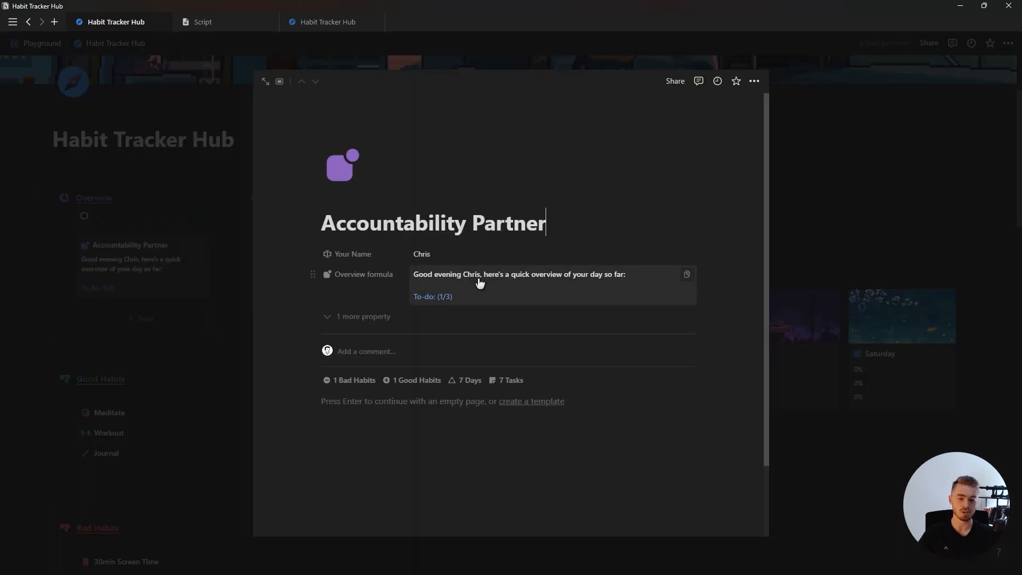
click(481, 280)
scroll(512, 295, down, 10)
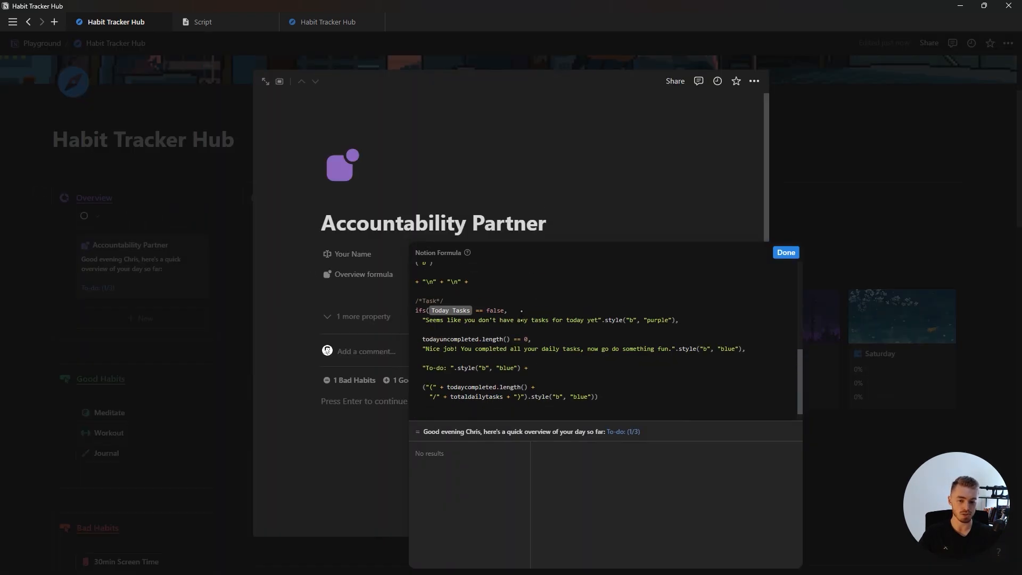
click(525, 353)
click(616, 381)
key(Return)
key(Return)
text(+ "\n" +)
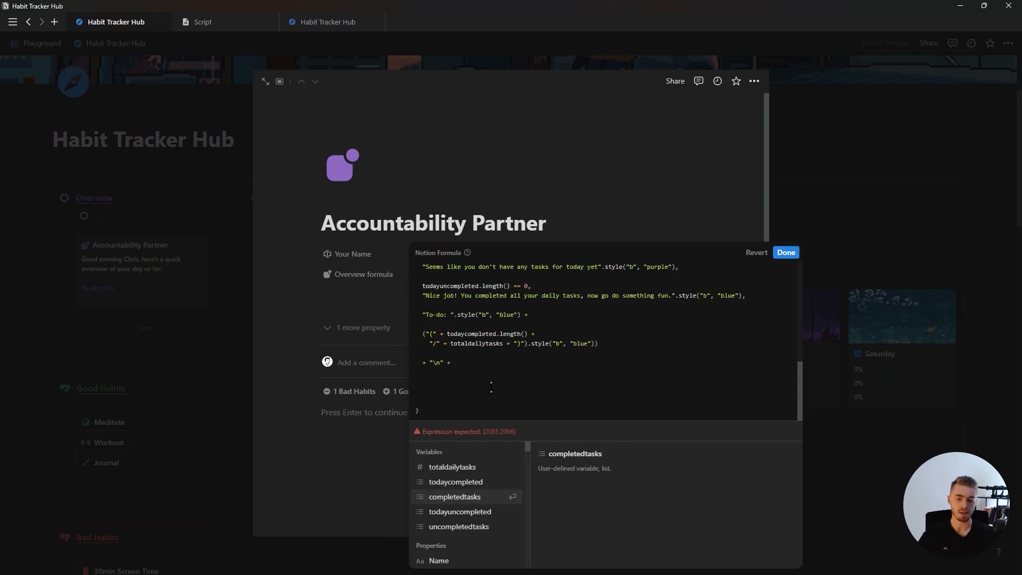
click(447, 516)
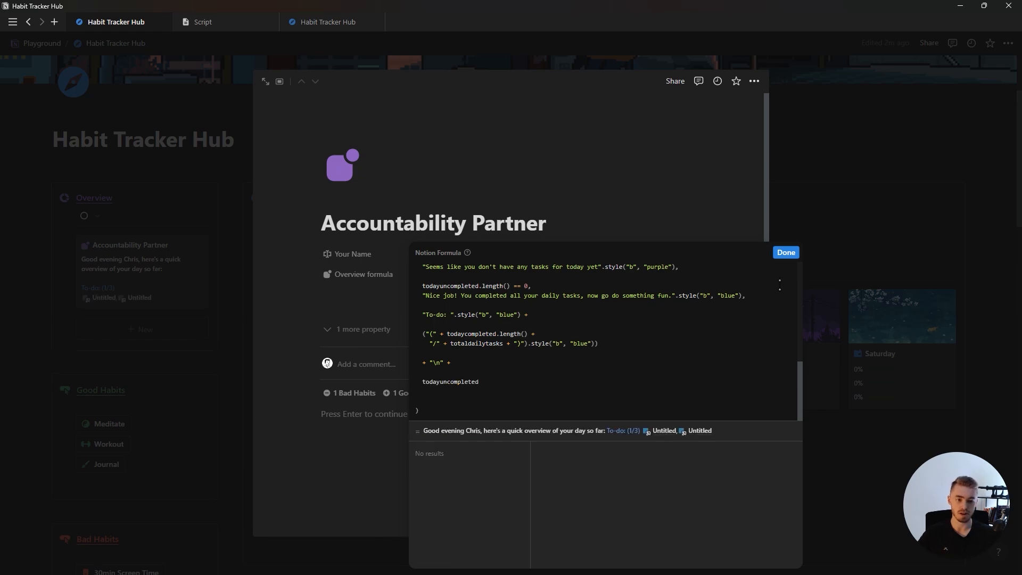
click(785, 253)
click(119, 301)
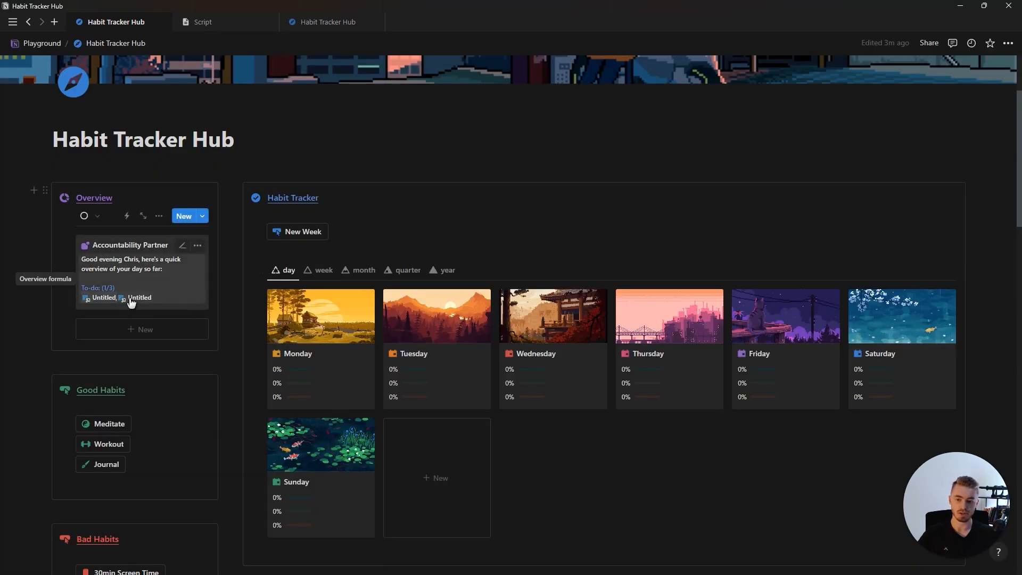
Name one untitled task in the today view 123, open it from the Overview card and return to Habit Tracker Hub
scroll(322, 294, down, 9)
click(324, 289)
text(123)
key(Return)
scroll(178, 254, up, 3)
scroll(178, 254, up, 5)
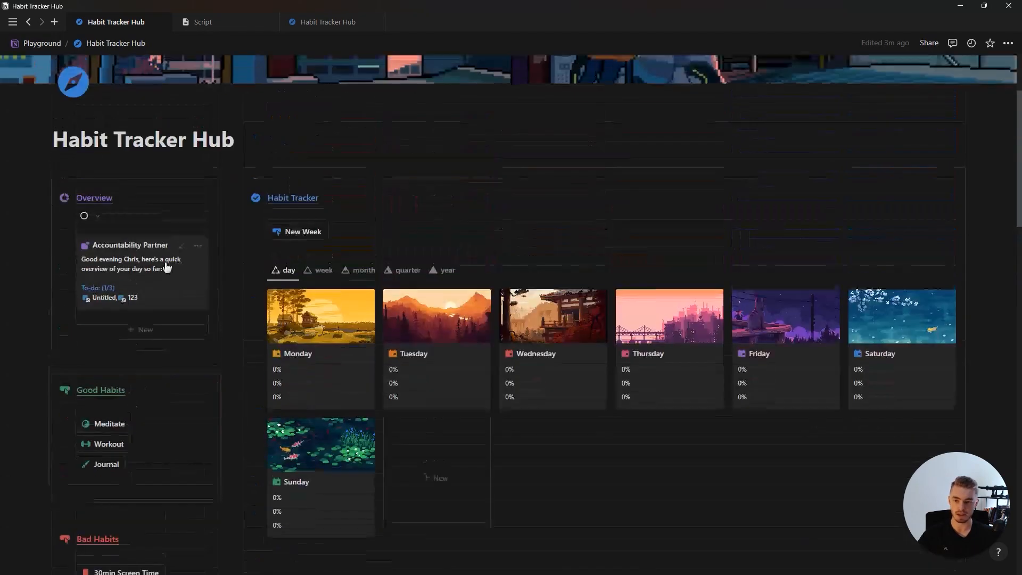
click(129, 299)
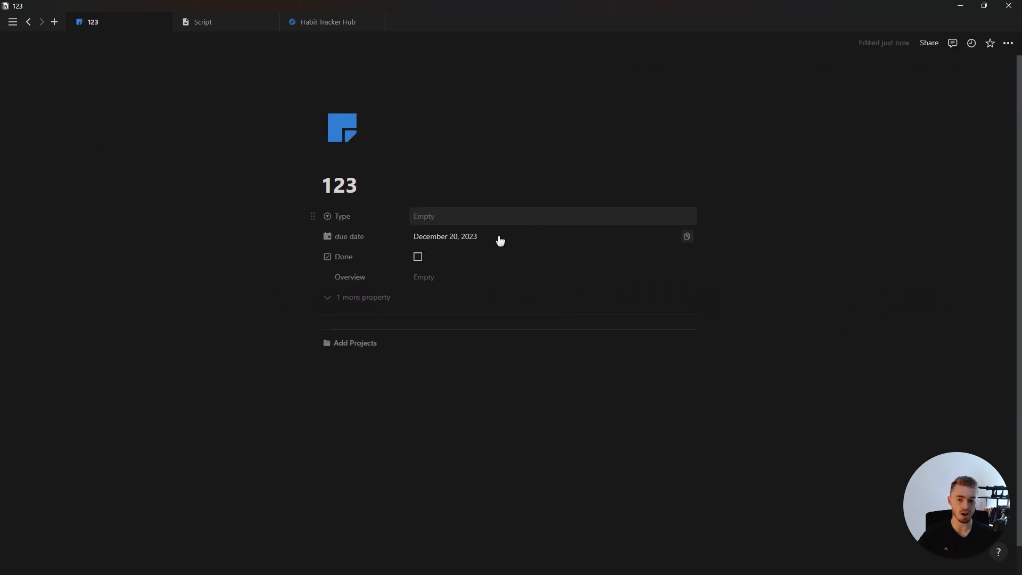
key(alt+Left)
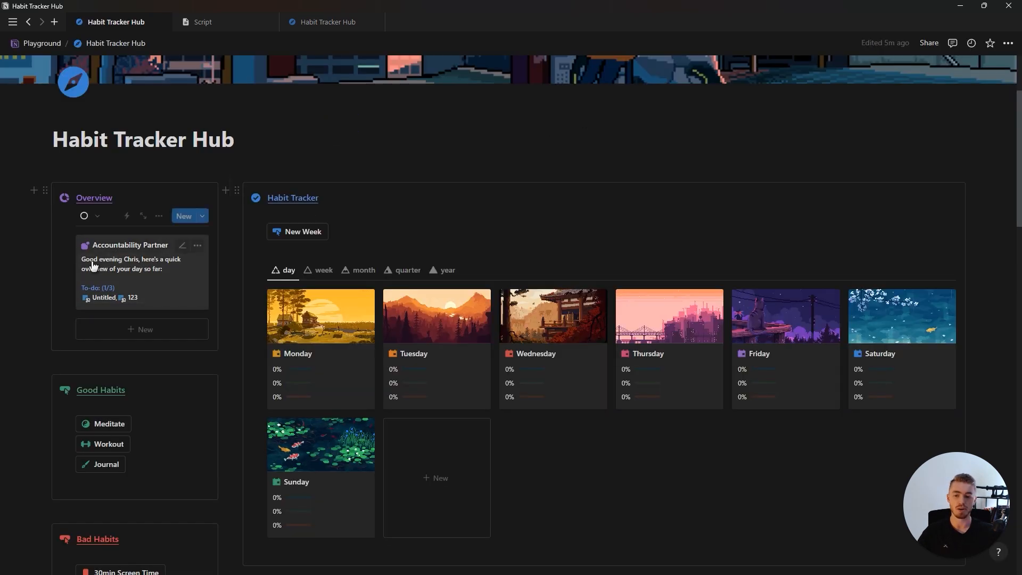
Reopen the Overview formula, append .join("\n") to the final todayuncompleted, save the formula and close the page
click(137, 245)
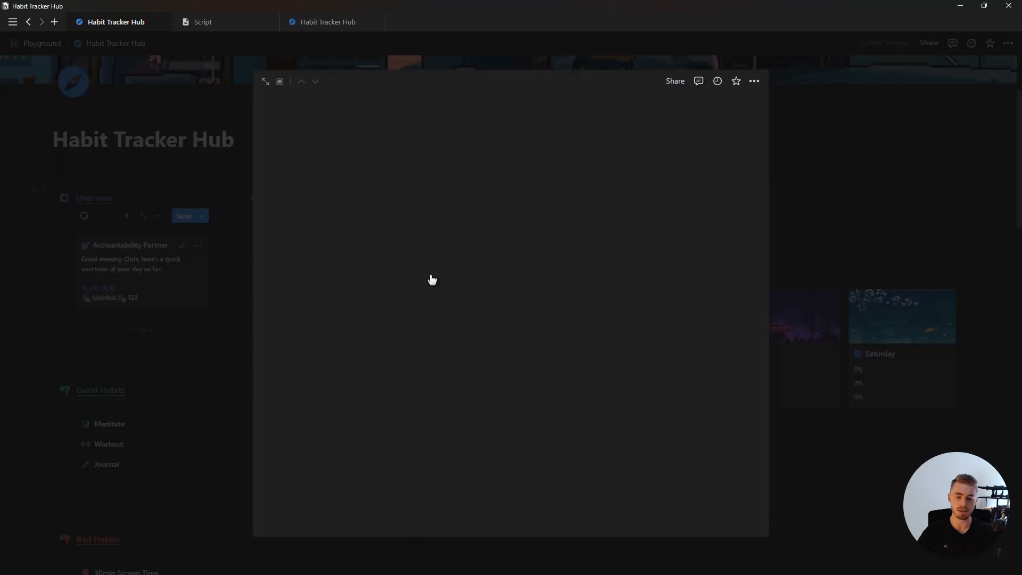
click(536, 297)
scroll(549, 368, down, 5)
text(.join)
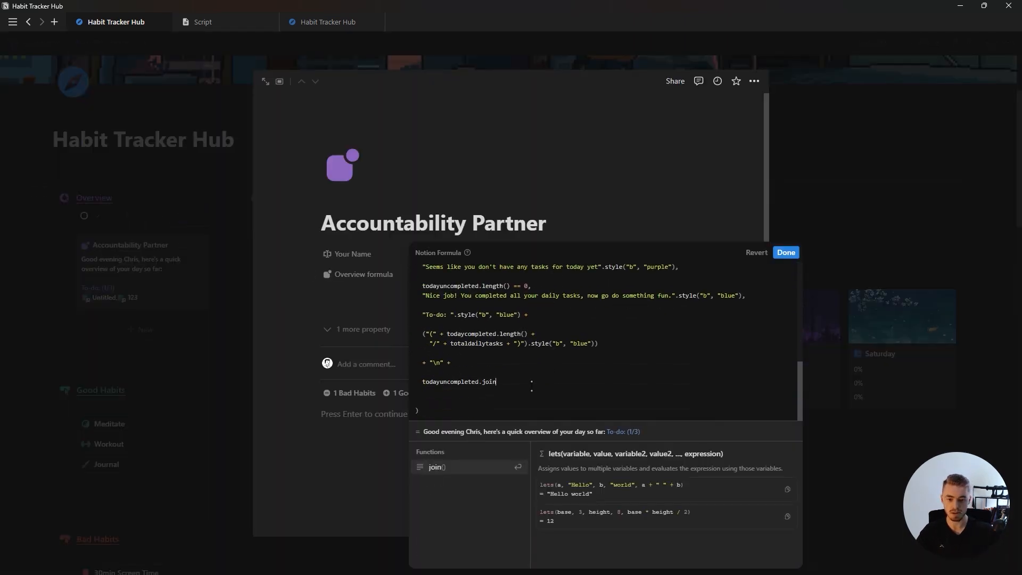
key(Return)
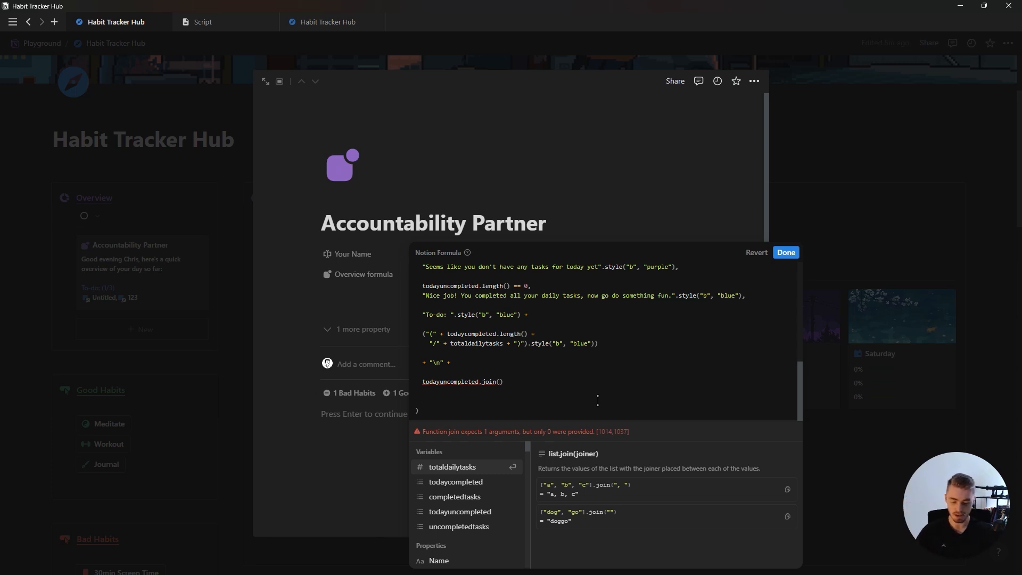
text("\n")
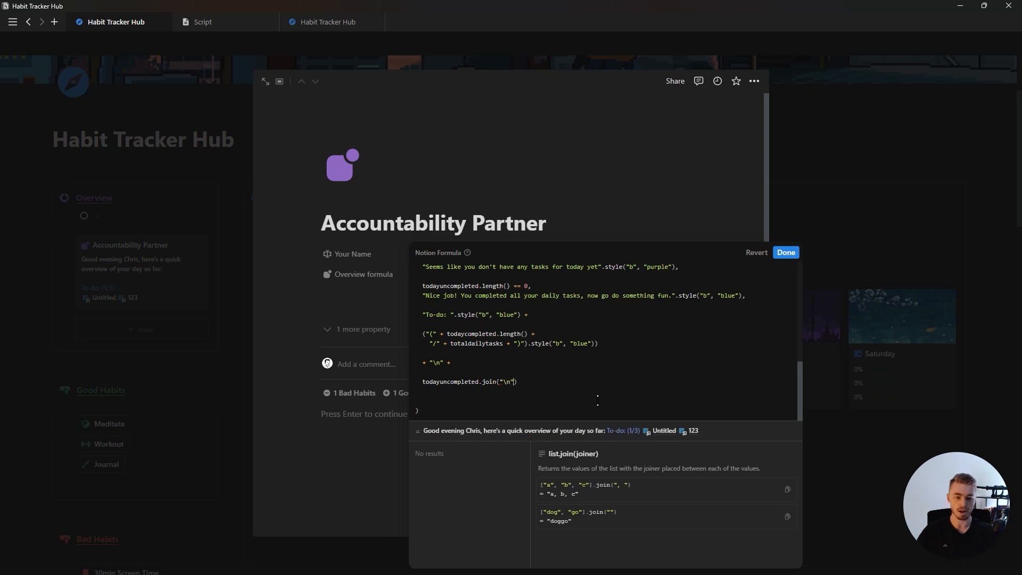
click(786, 253)
click(134, 309)
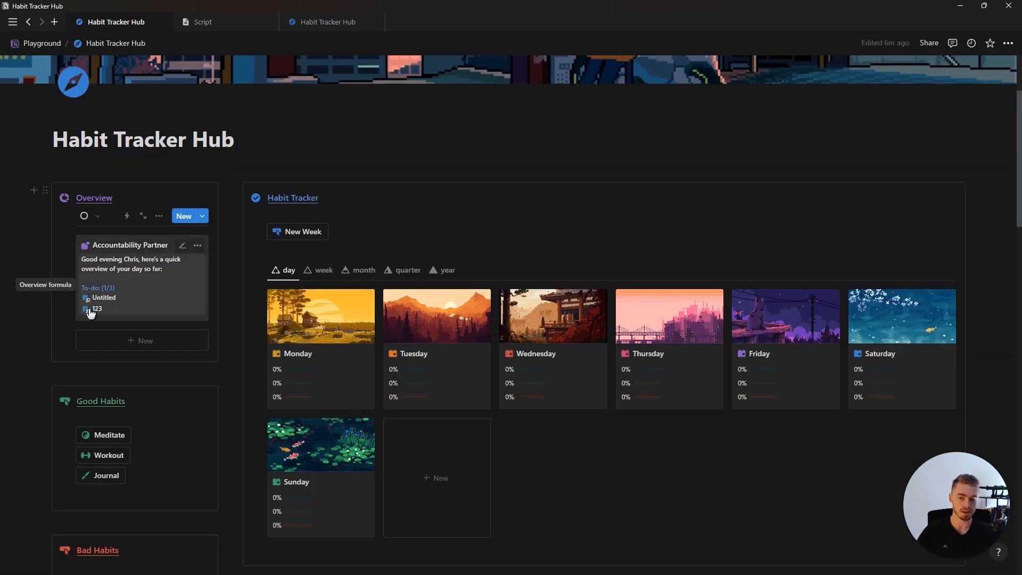
Open the Overview formula from the card and insert a space and a blue circle emoji after \n in the join separator
click(172, 287)
scroll(306, 351, down, 3)
click(184, 382)
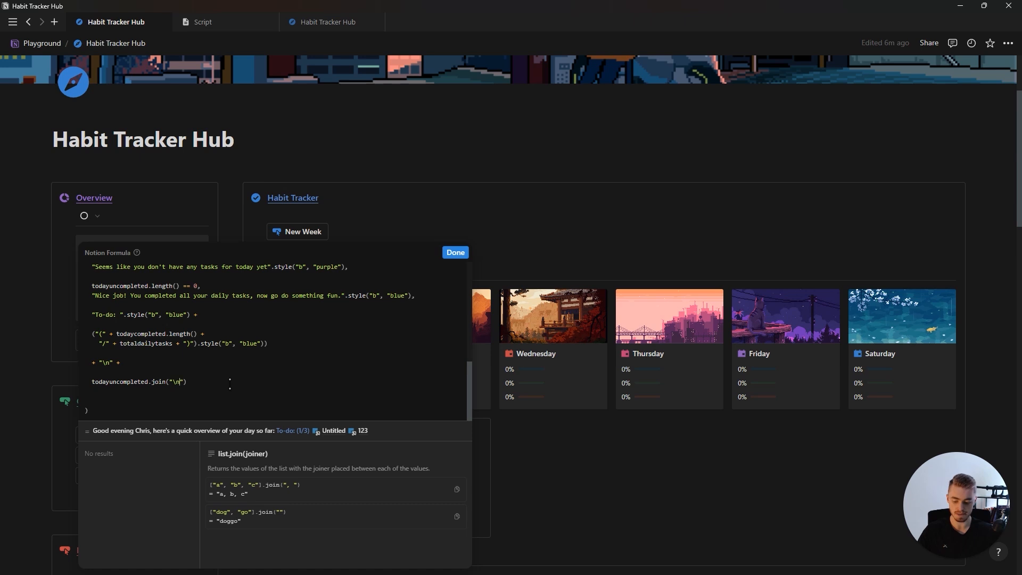
key(super+period)
click(205, 275)
click(364, 170)
Insert a space and a blue circle emoji in the "\n" before todayuncompleted as well, and save the formula
click(108, 362)
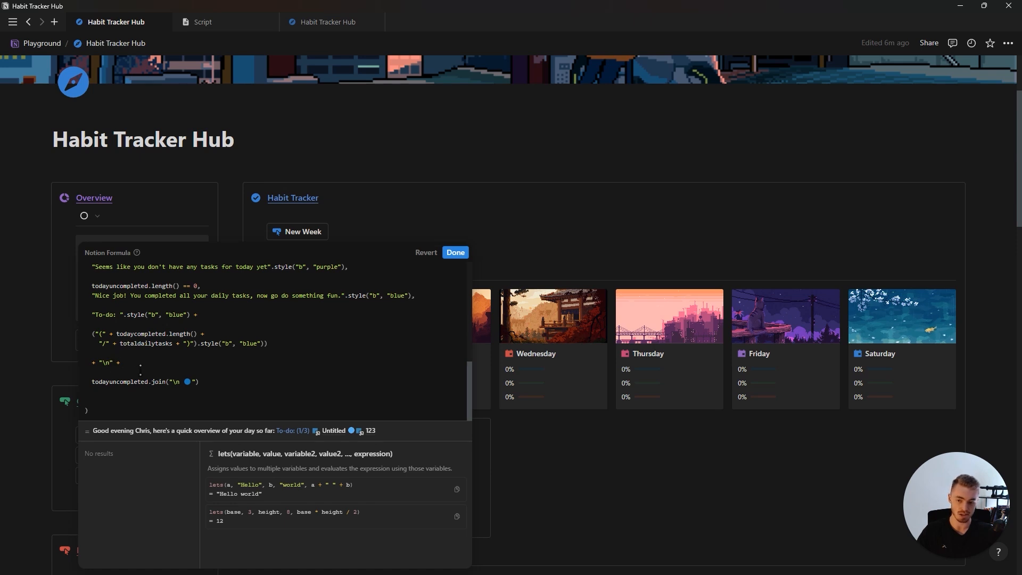
key(super+period)
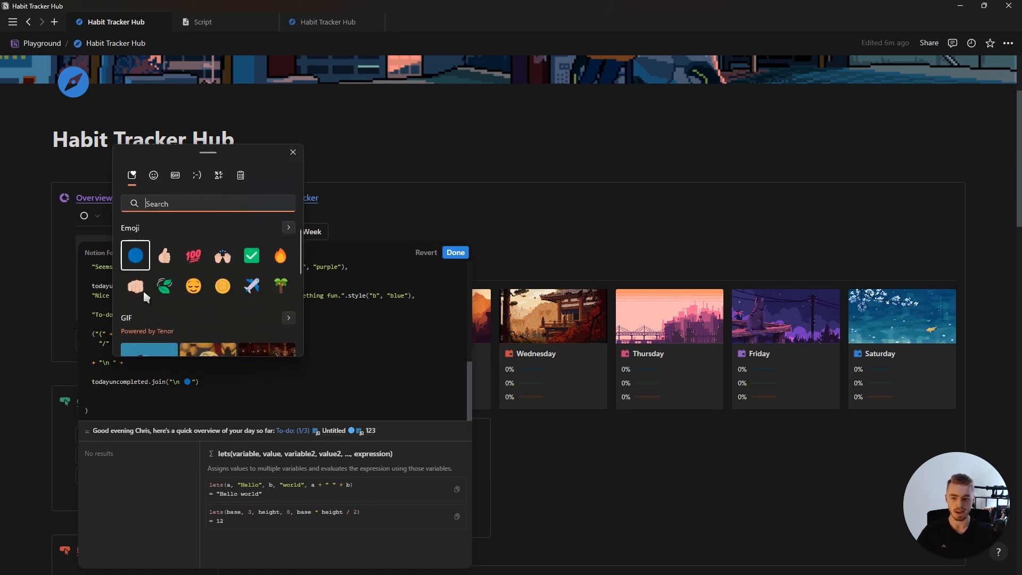
click(294, 152)
click(456, 252)
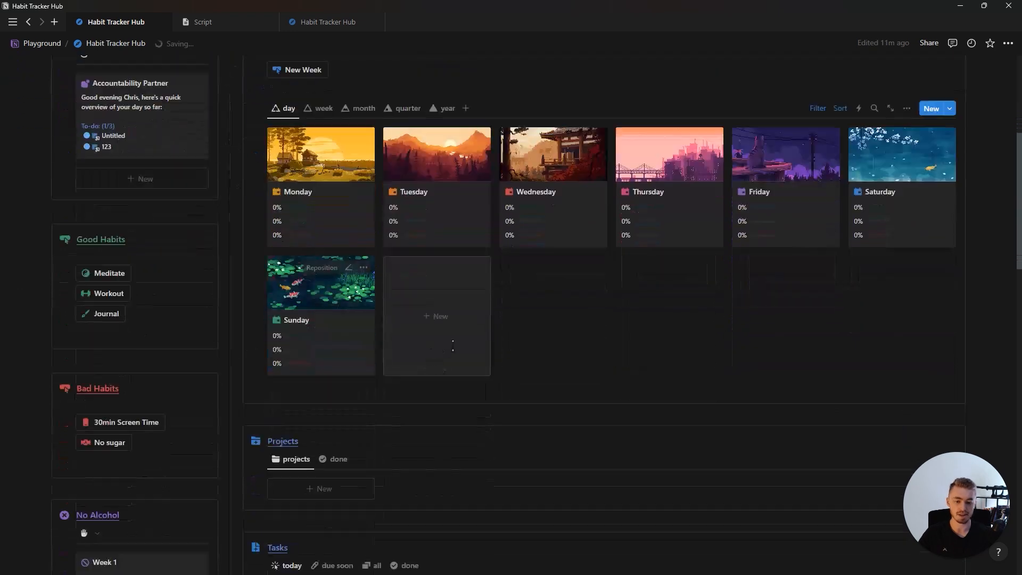
Mark the remaining tasks in the today view as done and check the Overview card
scroll(743, 324, down, 6)
click(947, 294)
scroll(560, 322, up, 8)
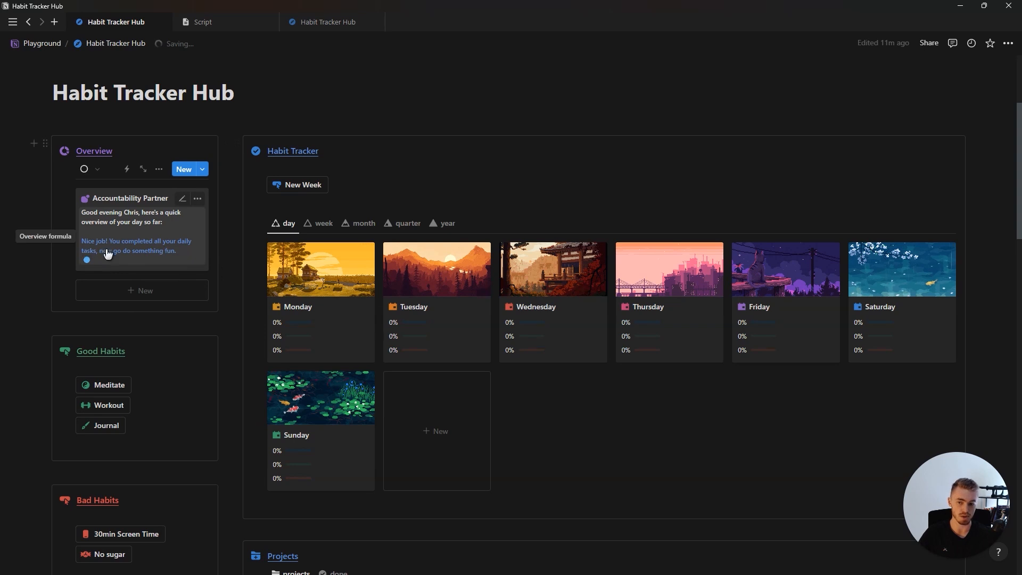
In the Overview formula, move the closing parenthesis from after the task counter's style("b", "blue") to after todayuncompleted.join("\n 🔵"), and save it
click(160, 250)
scroll(277, 294, down, 1)
scroll(277, 294, down, 3)
scroll(152, 343, up, 2)
scroll(263, 355, down, 2)
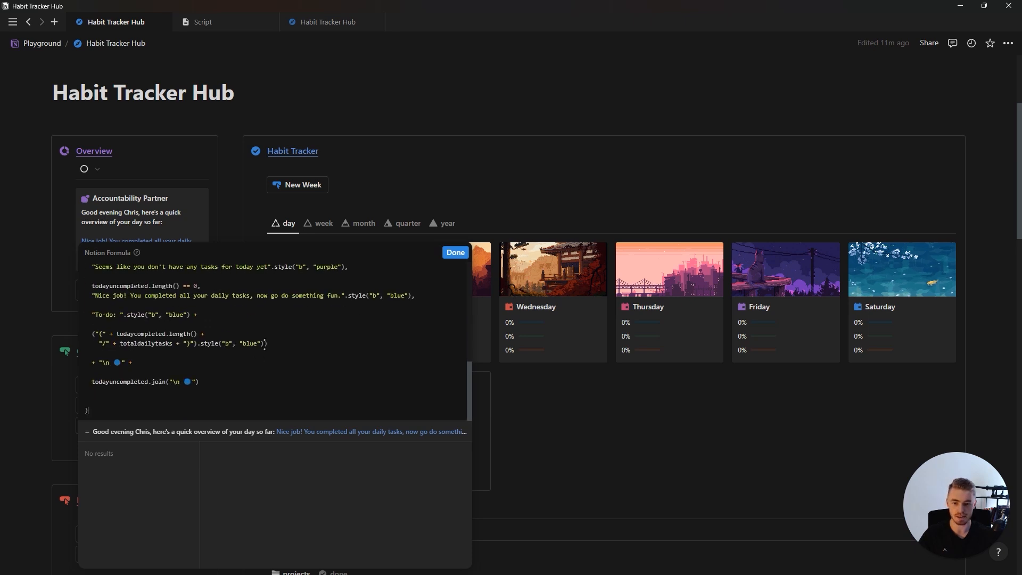
click(263, 345)
scroll(263, 346, up, 2)
scroll(263, 346, down, 2)
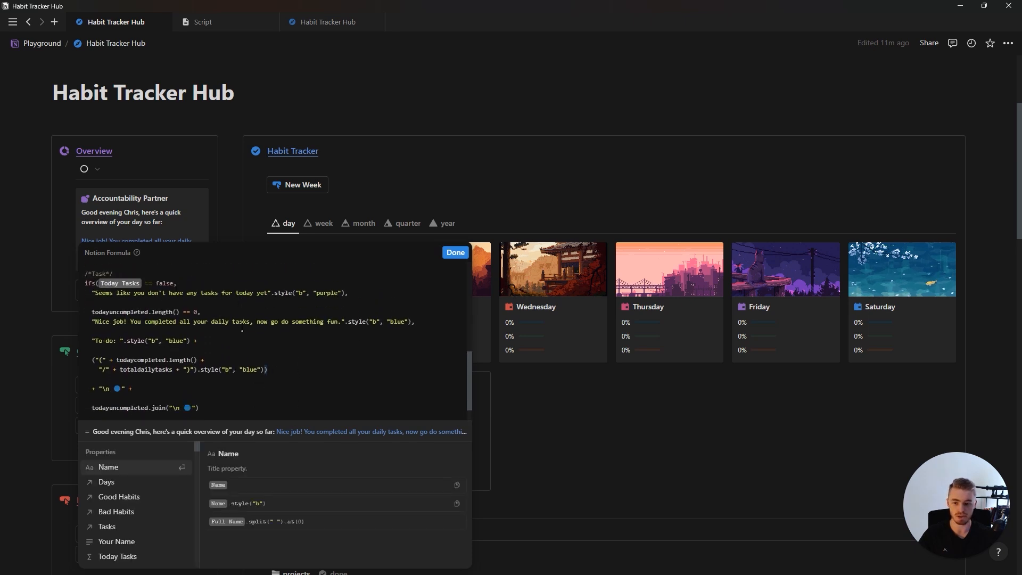
click(221, 381)
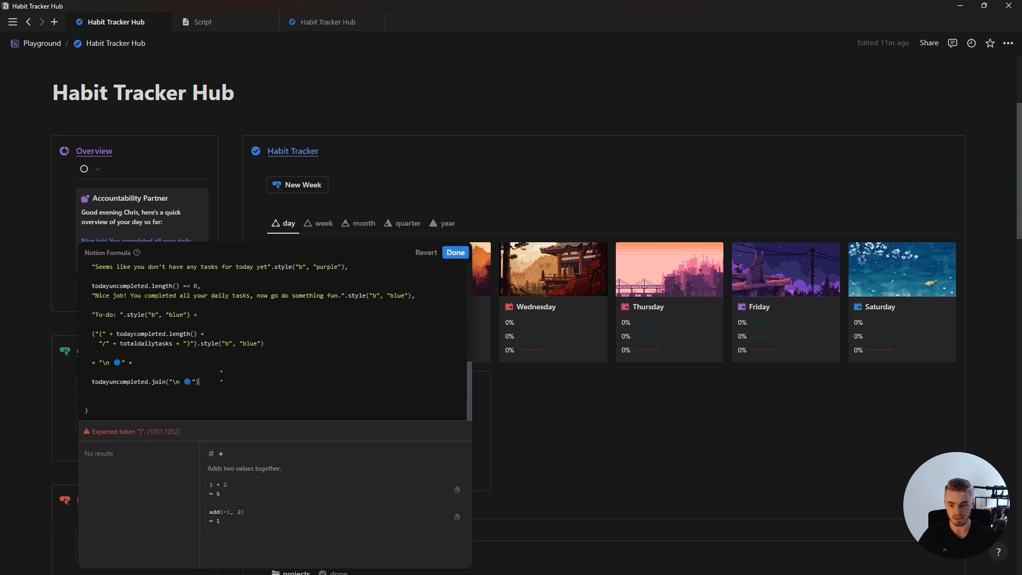
text())
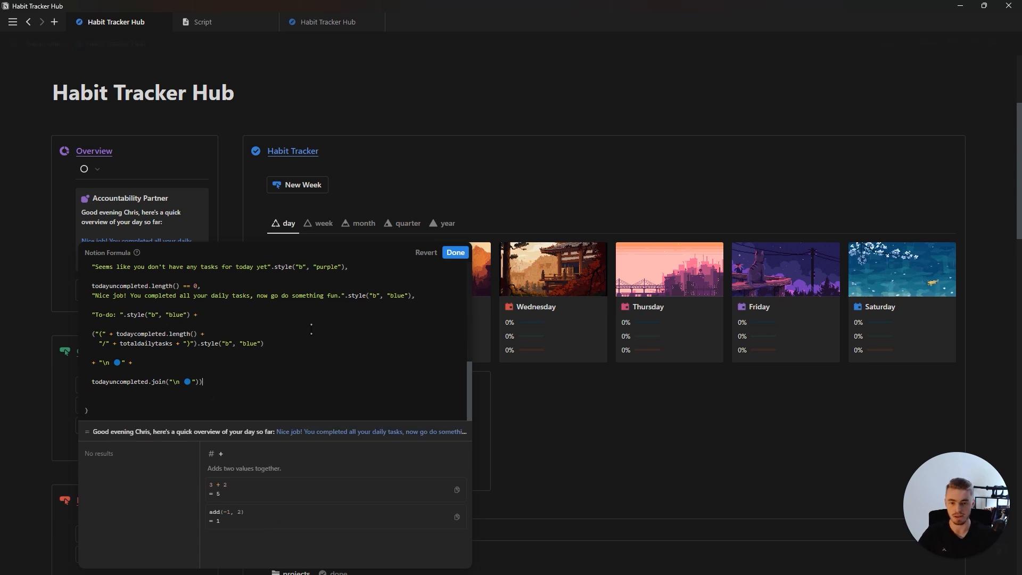
click(456, 252)
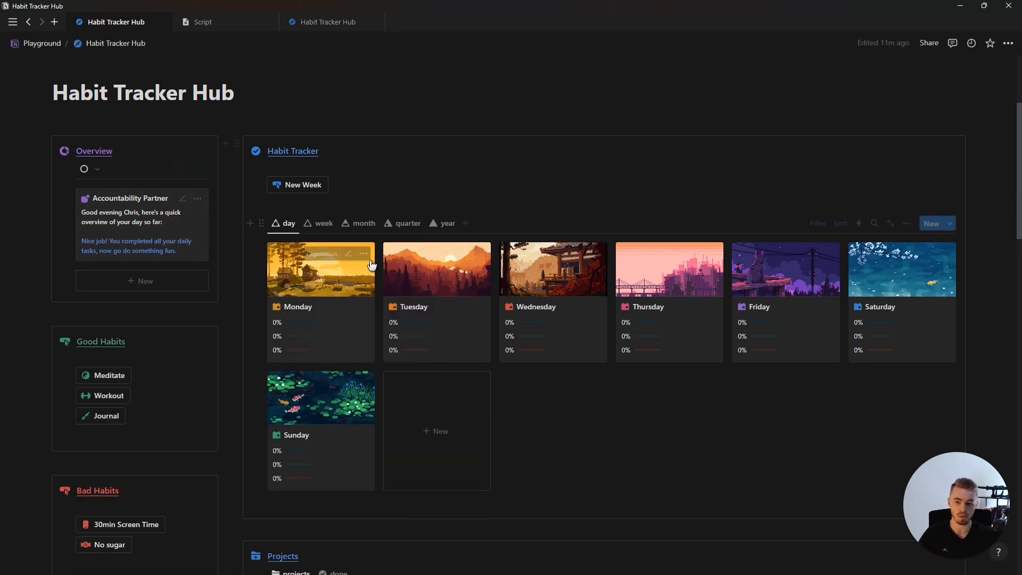
Mark task 123 and the last untitled task in the today view as not done and check the Overview card
scroll(399, 285, down, 7)
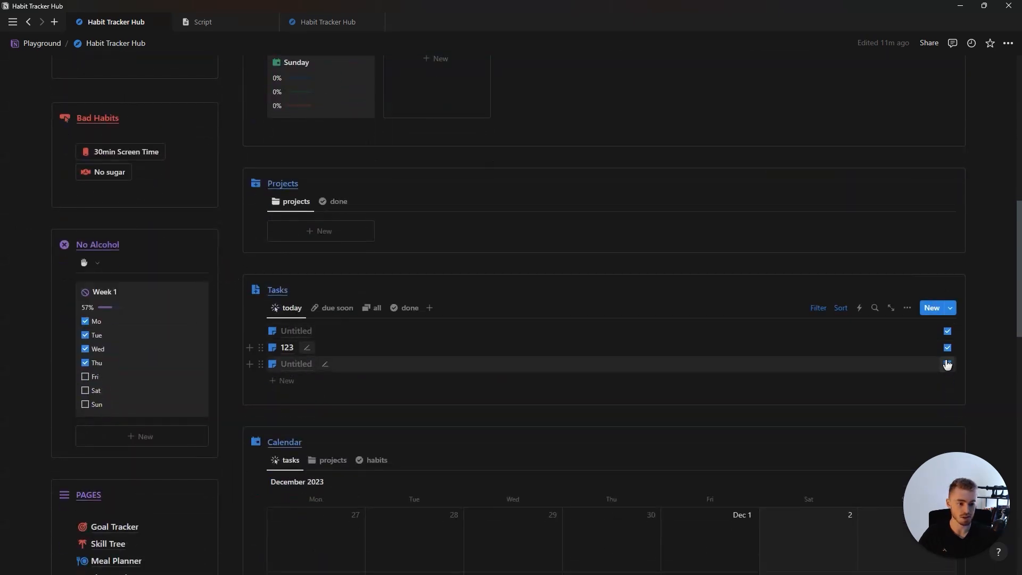
scroll(953, 351, up, 3)
scroll(442, 315, up, 6)
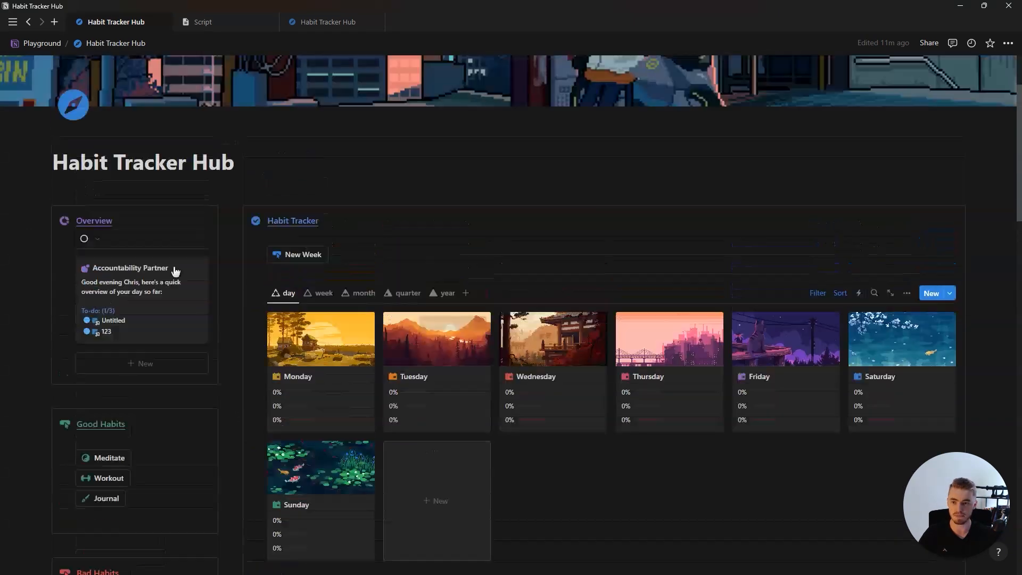
Delete all three tasks from the today view and check the message on the Overview card
scroll(176, 270, down, 8)
scroll(902, 334, down, 3)
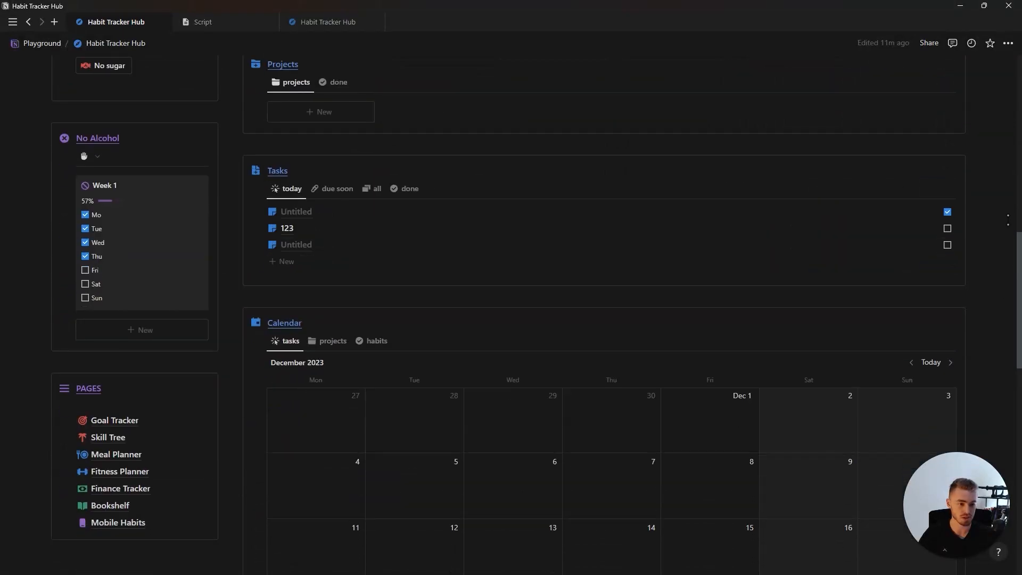
drag(946, 231, 876, 256)
key(Delete)
scroll(235, 230, up, 9)
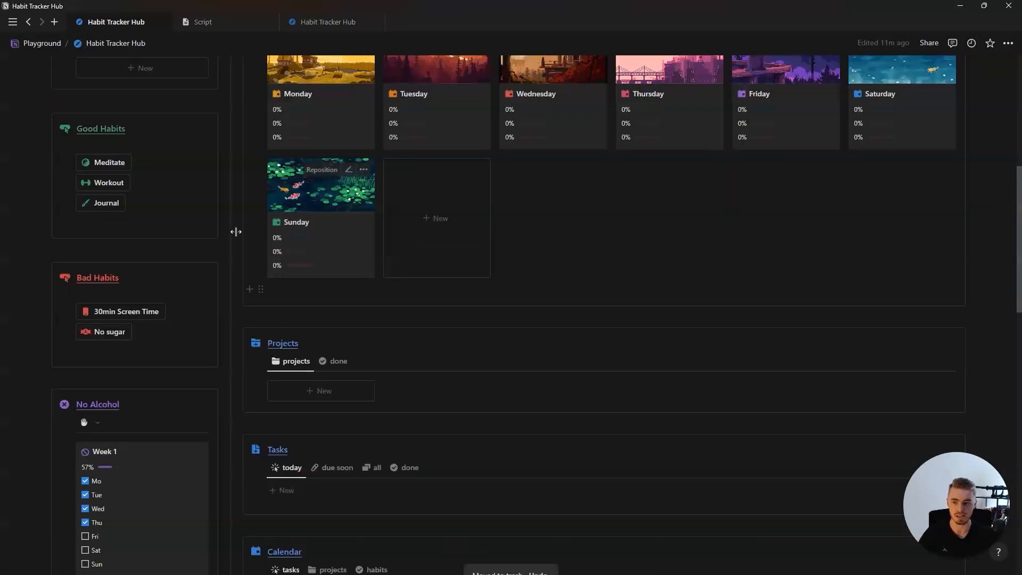
scroll(190, 250, up, 1)
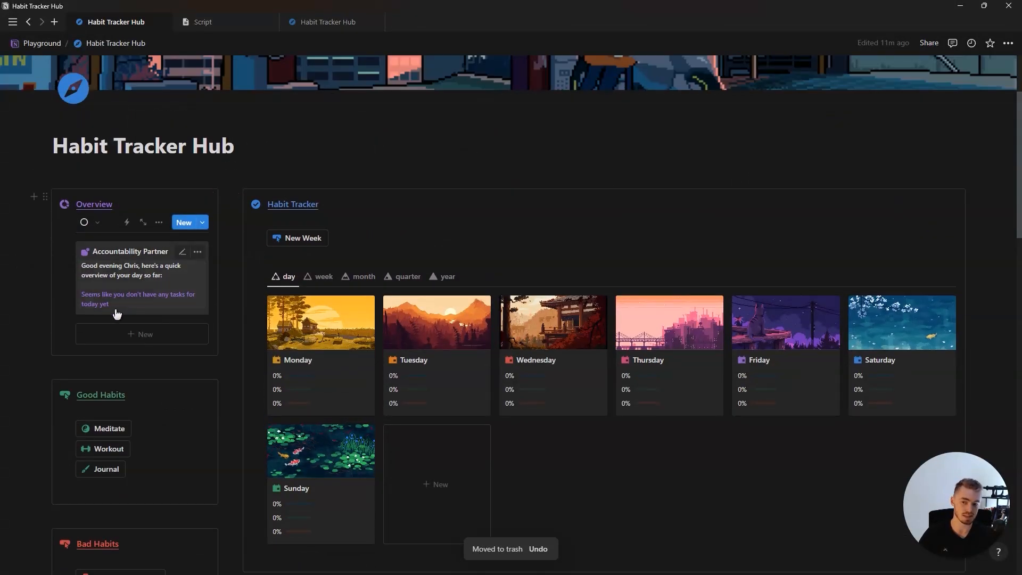
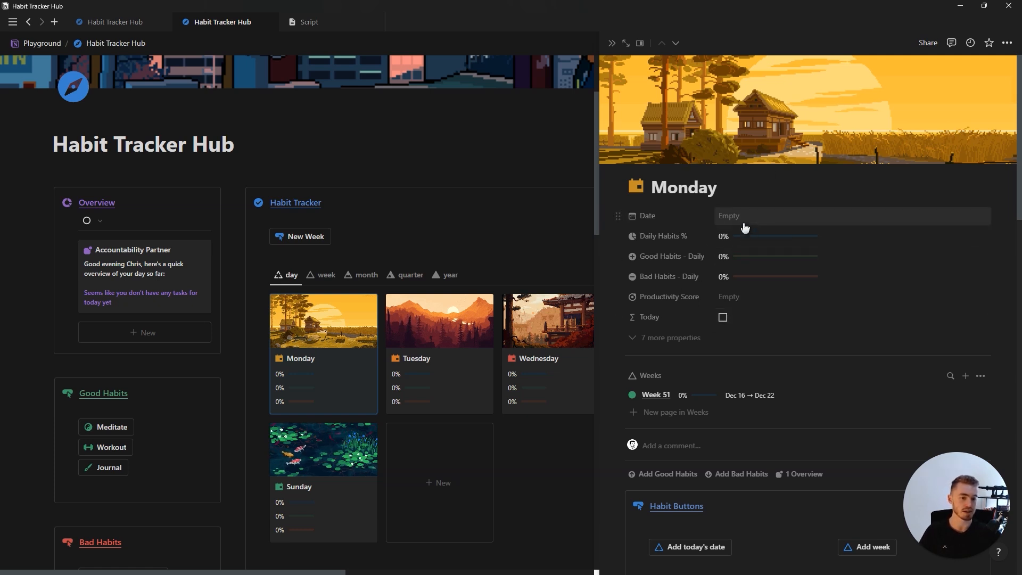
Review the Today formula on the Monday page, close it unchanged, and set the page's Date to December 21, 2023
click(742, 318)
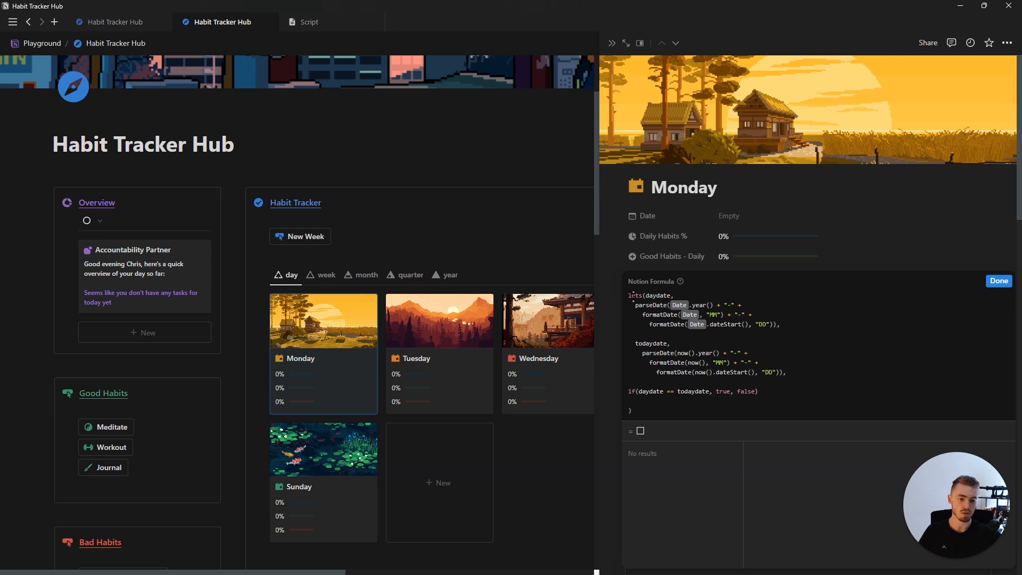
click(730, 235)
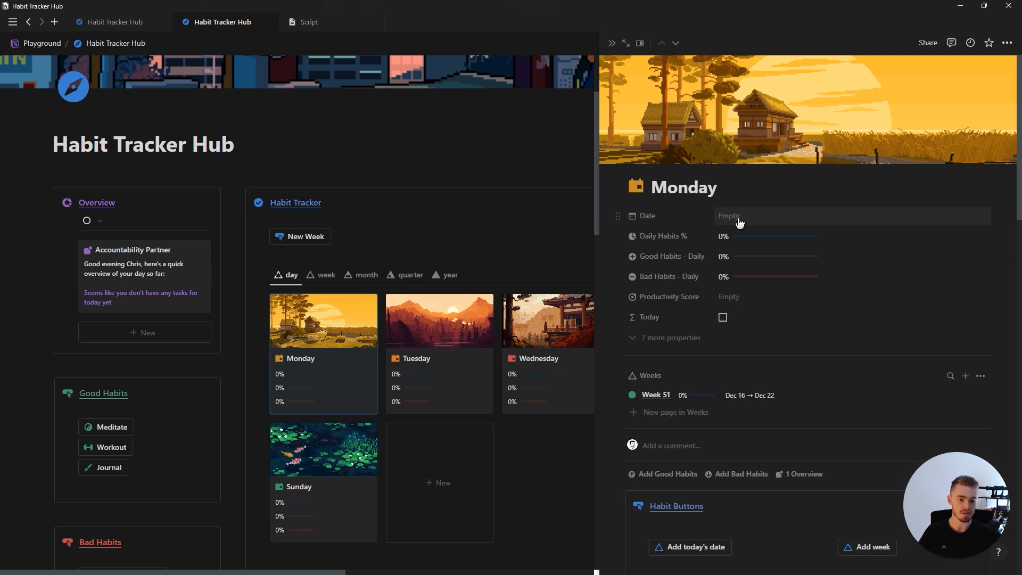
click(728, 216)
click(780, 345)
key(Escape)
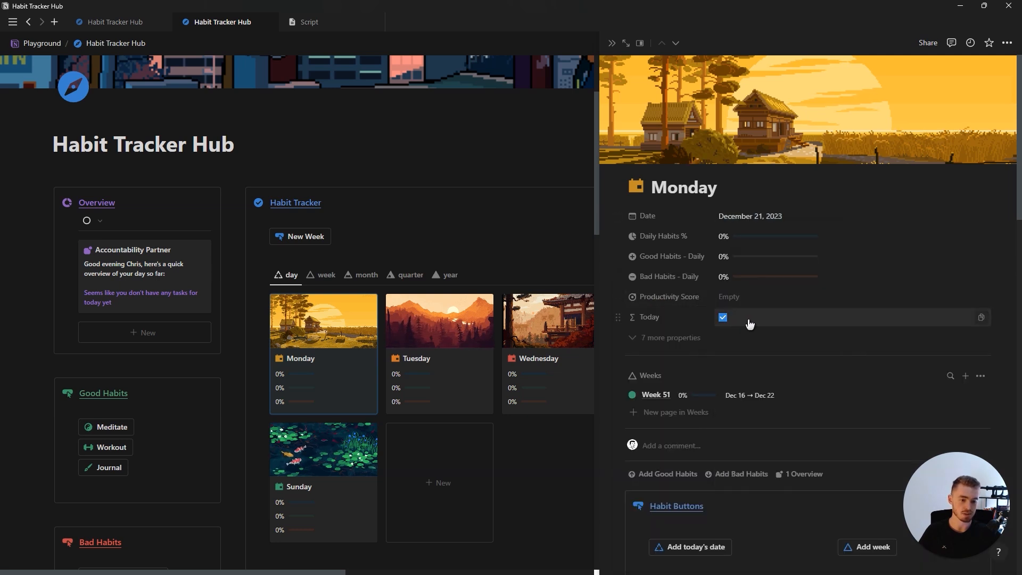
Try a different Date on the Monday page to test the Today checkbox, and undo the date change
click(751, 216)
click(786, 310)
click(752, 326)
key(Escape)
key(ctrl+z)
key(ctrl+z)
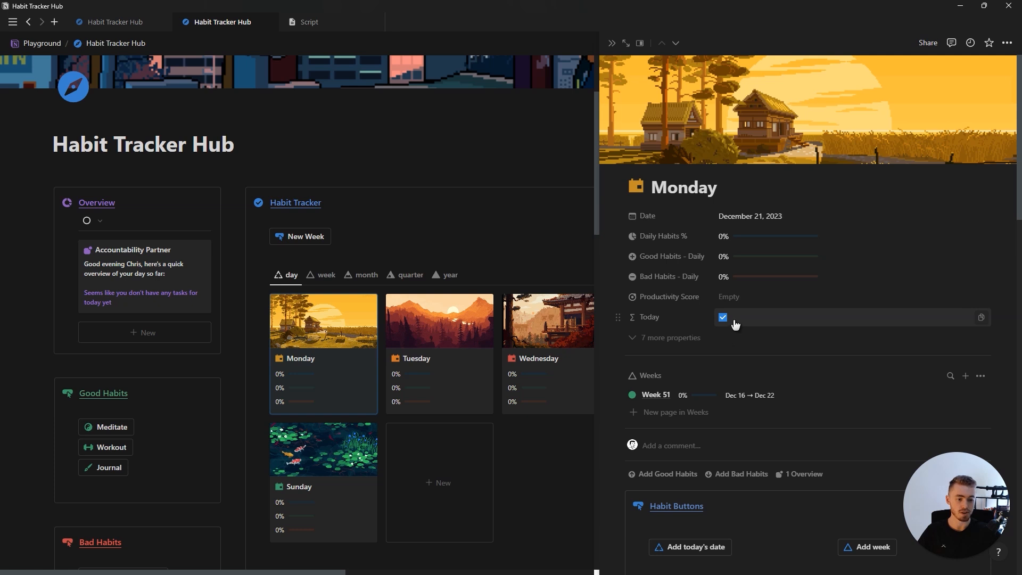
Open the Accountability Partner page and add a formula property named Today Habits
click(128, 256)
click(364, 318)
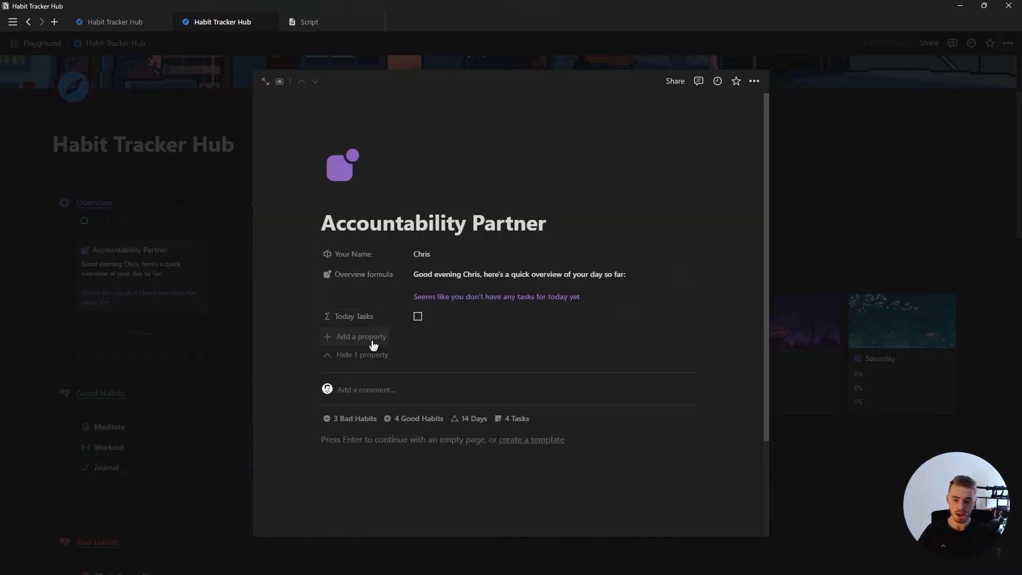
click(372, 341)
text(f)
click(365, 235)
text(Today Habits)
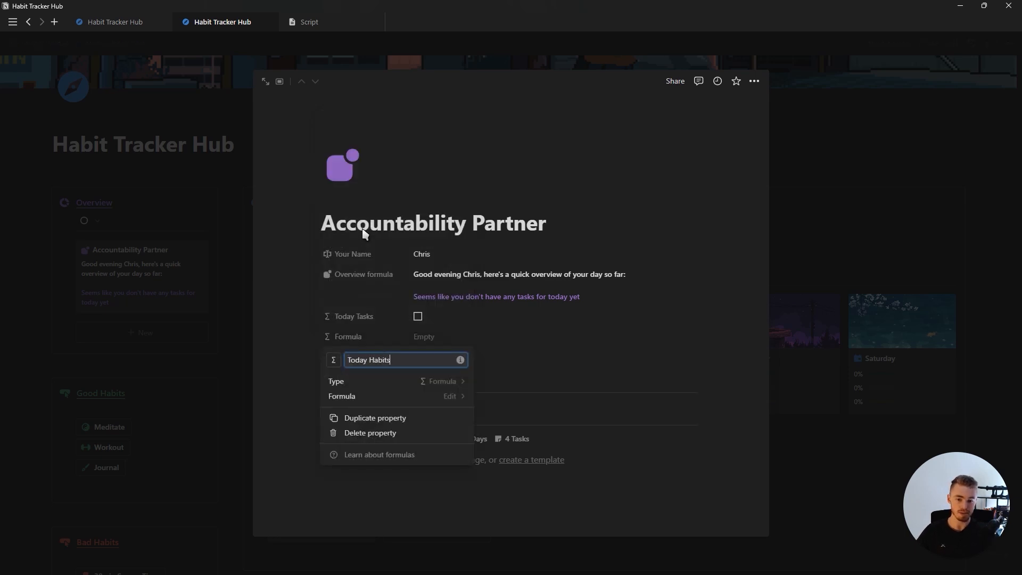
key(Return)
Start the Today Habits formula by filtering the Days relation with Days.filter(current.Today)
click(429, 341)
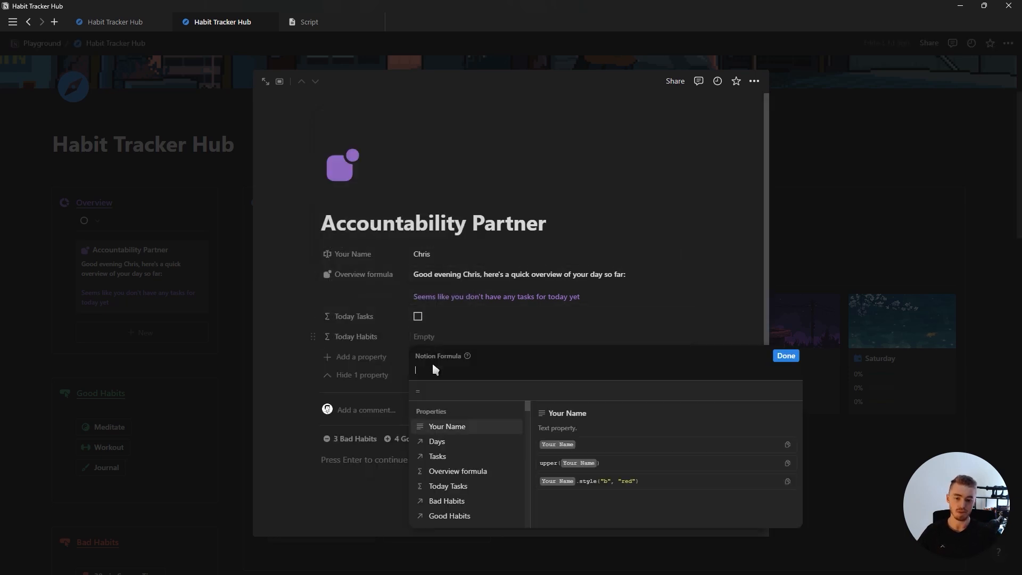
click(439, 444)
text(.filter(current)
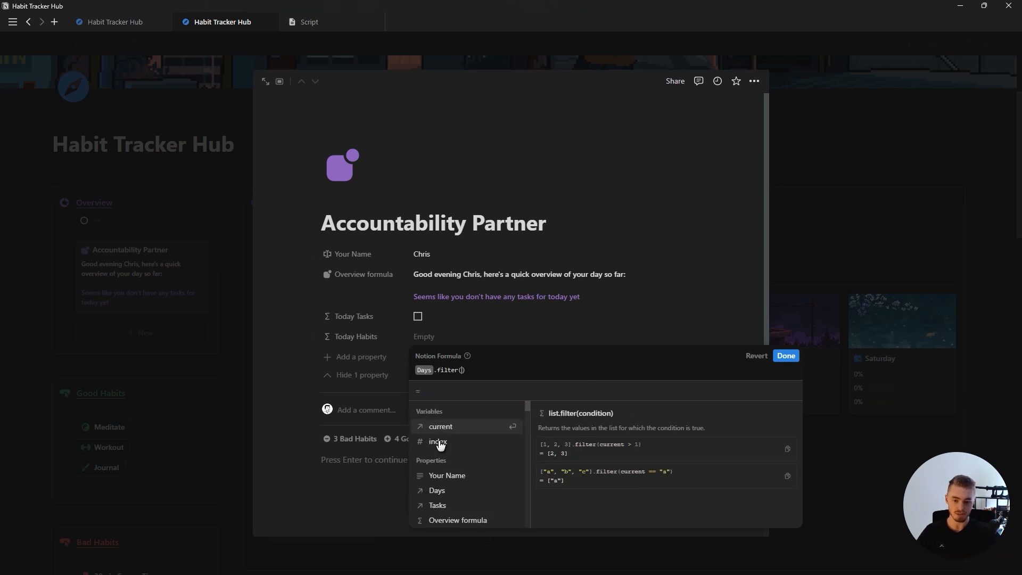
text(.)
scroll(442, 469, down, 2)
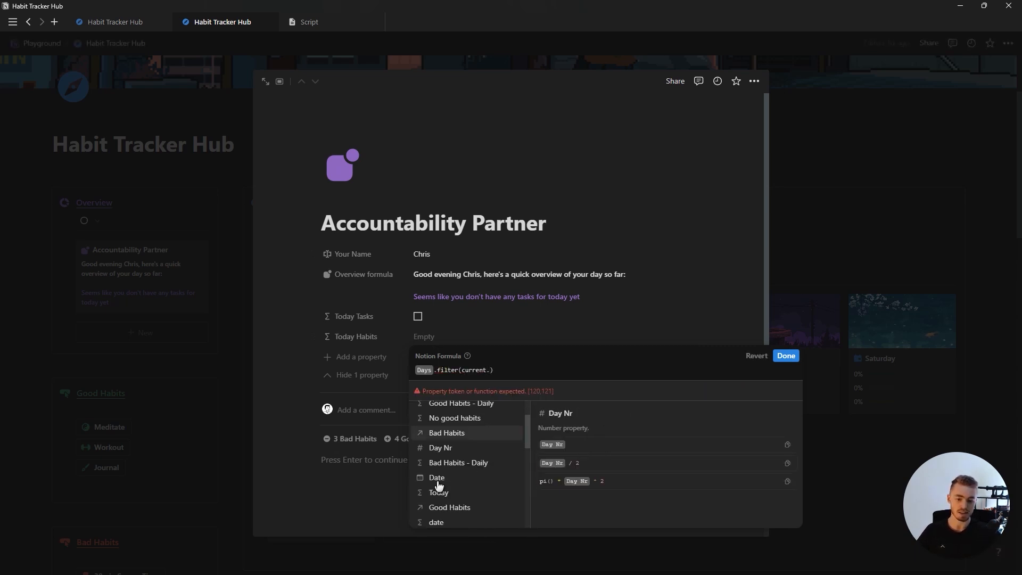
click(462, 495)
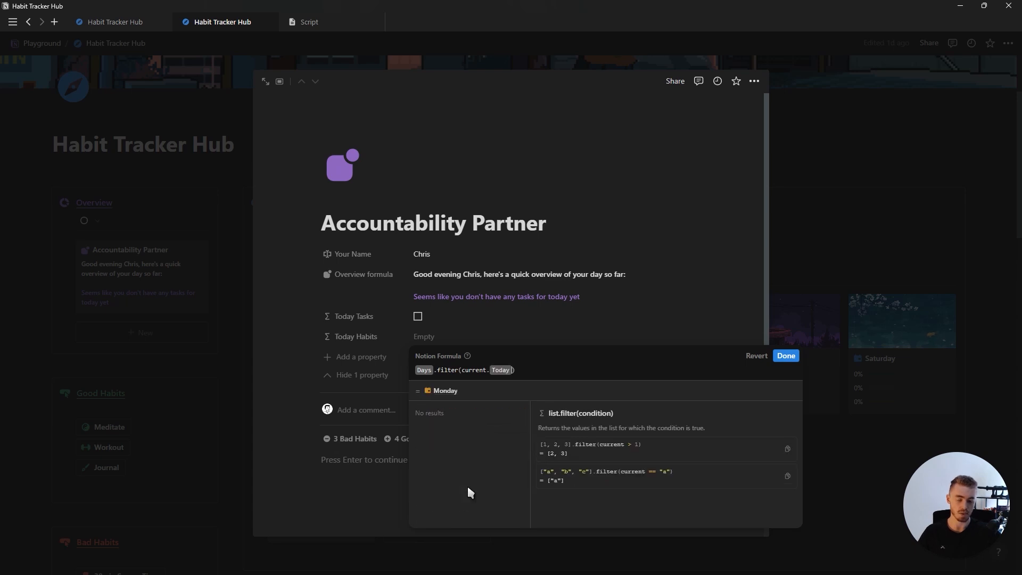
Wrap the Today Habits filter in an if function that returns true or false, and save the formula
key(Home)
text(if()
click(538, 370)
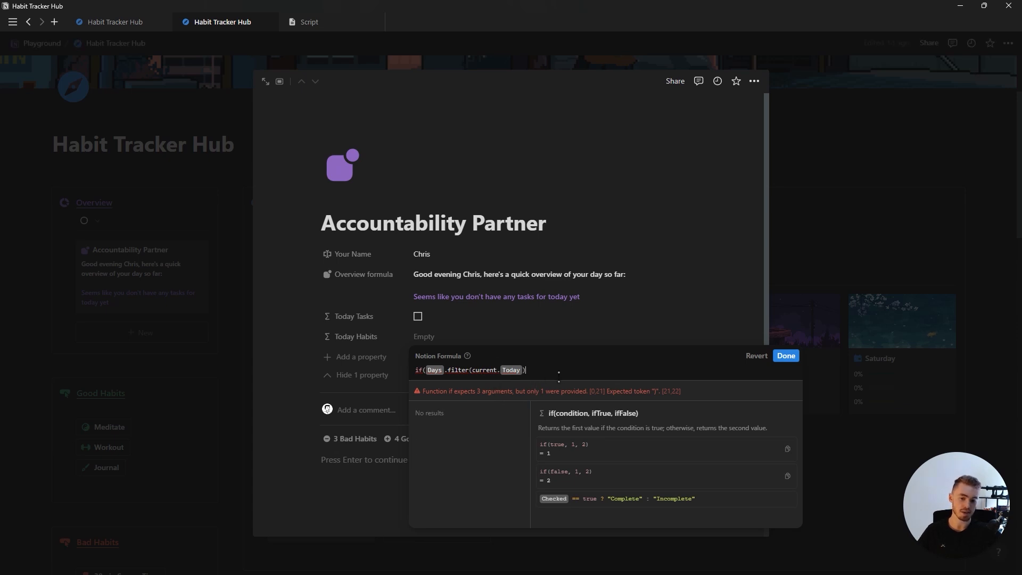
text(, true, false))
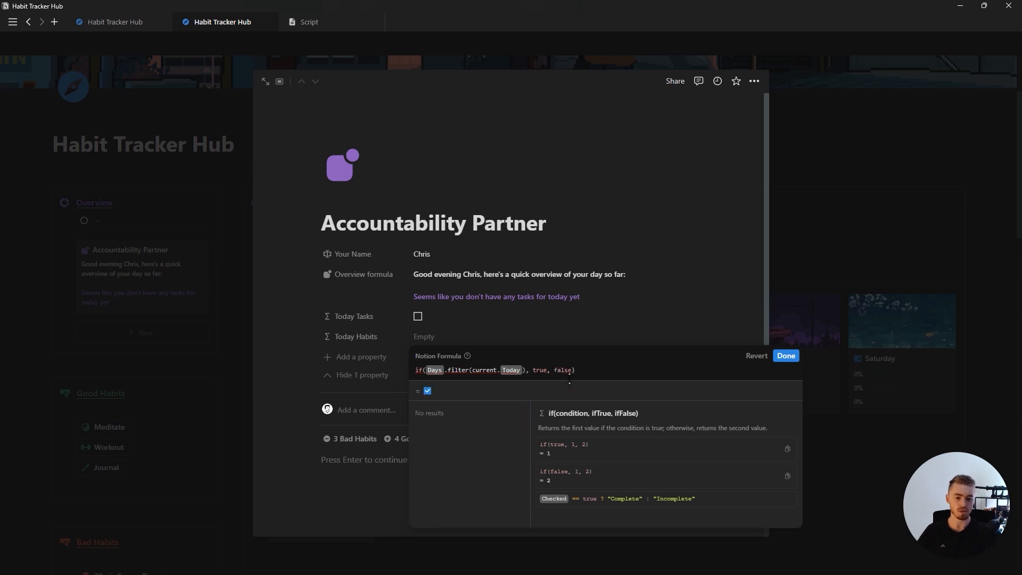
click(786, 356)
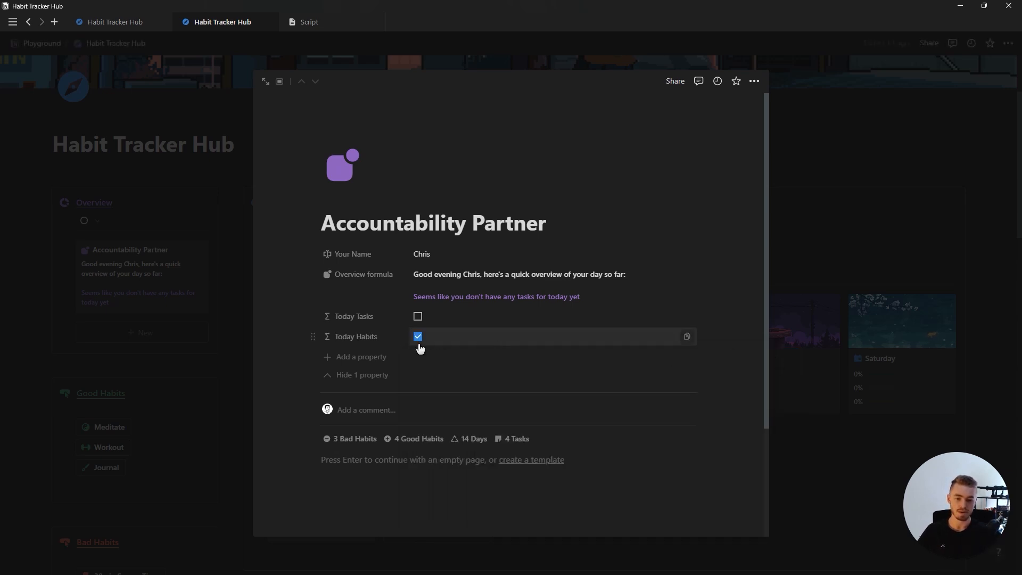
Clear the date of the Monday entry in the Habit Tracker and close that entry
click(853, 365)
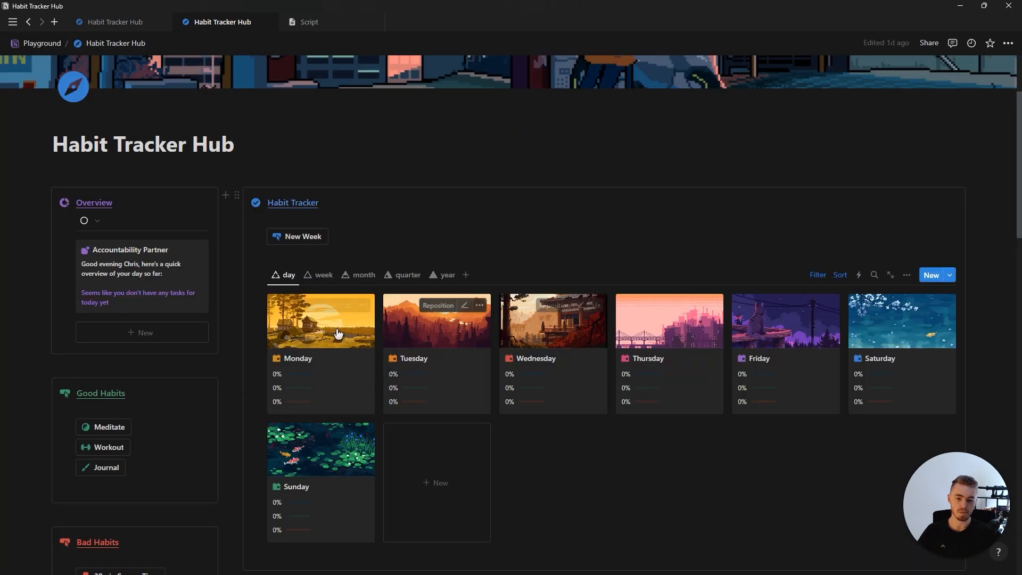
click(412, 364)
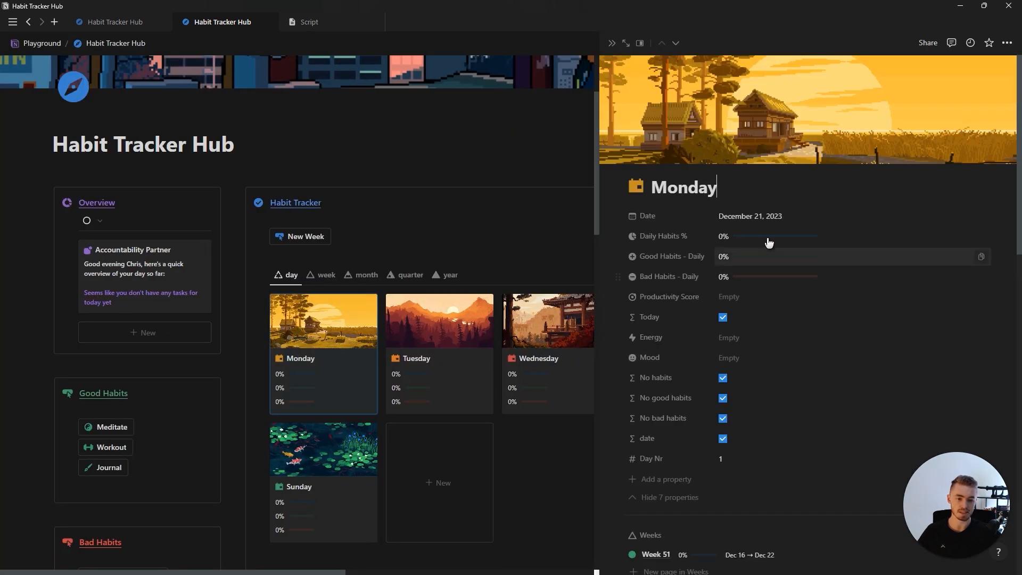
click(759, 218)
click(730, 485)
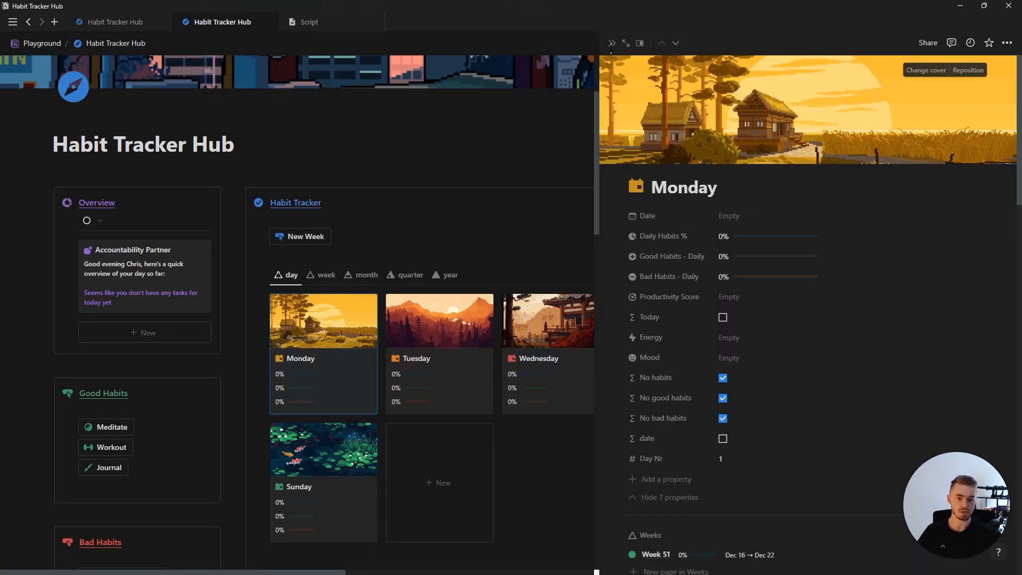
click(612, 44)
Set the Today Habits property on the Accountability Partner page to always hide and collapse the hidden properties
click(148, 258)
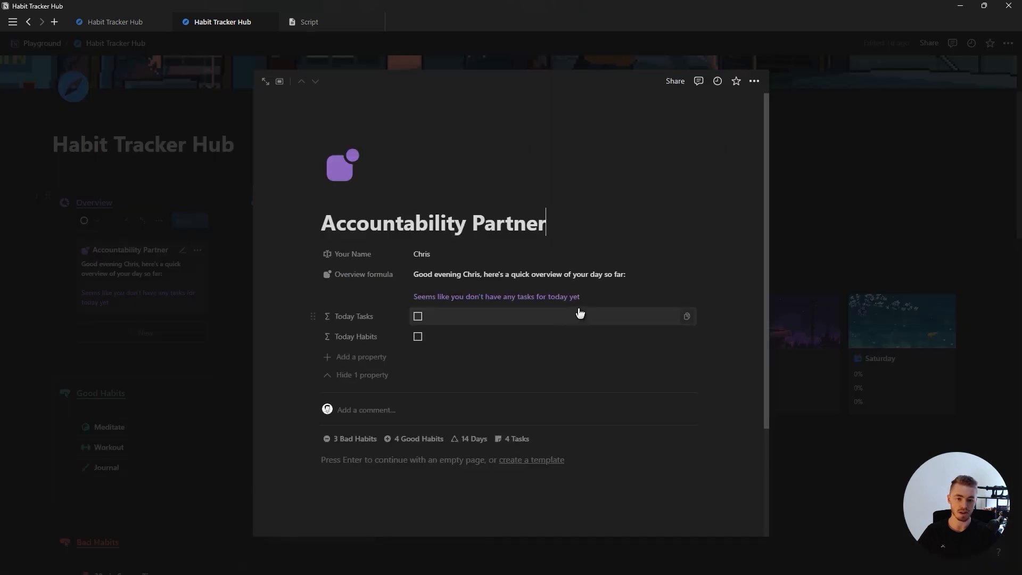
click(375, 338)
mouse_move(434, 396)
key(Escape)
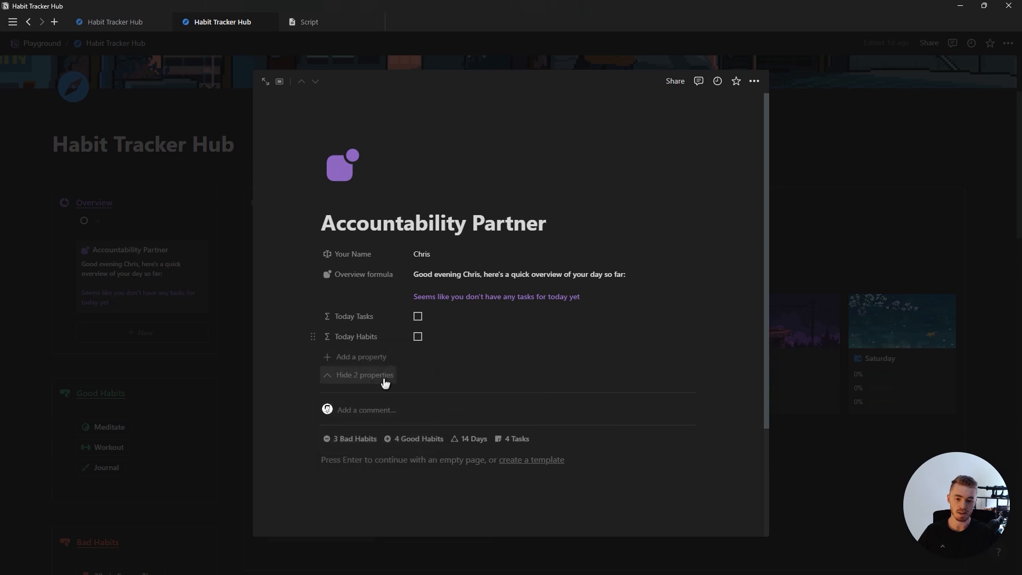
click(385, 379)
In the Overview formula, add the comment /*Habit Overview Variables*/ above the Greetings section and declare the variable todayhabit below it
click(456, 288)
scroll(507, 359, down, 2)
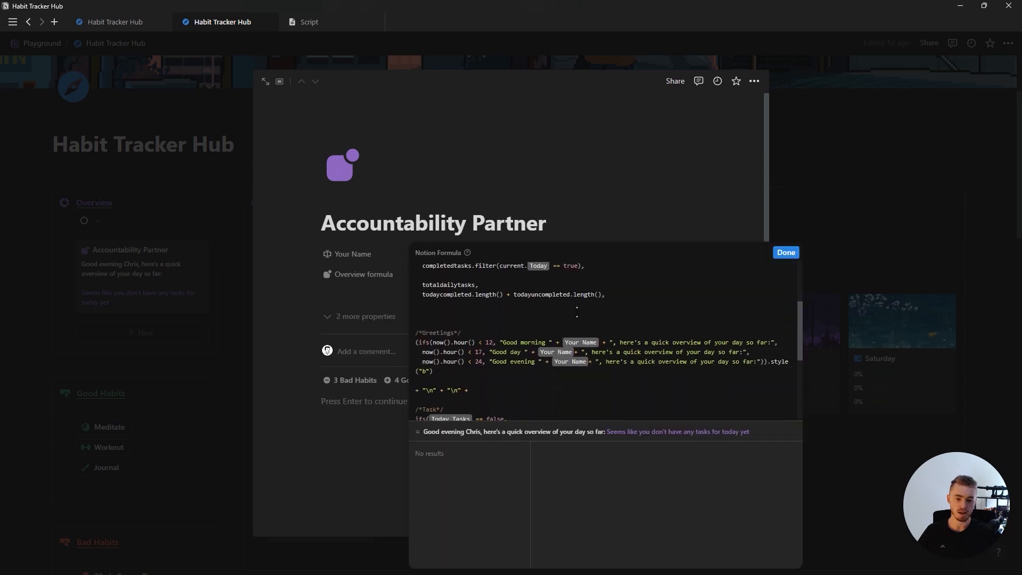
key(Return)
key(Return)
key(Return)
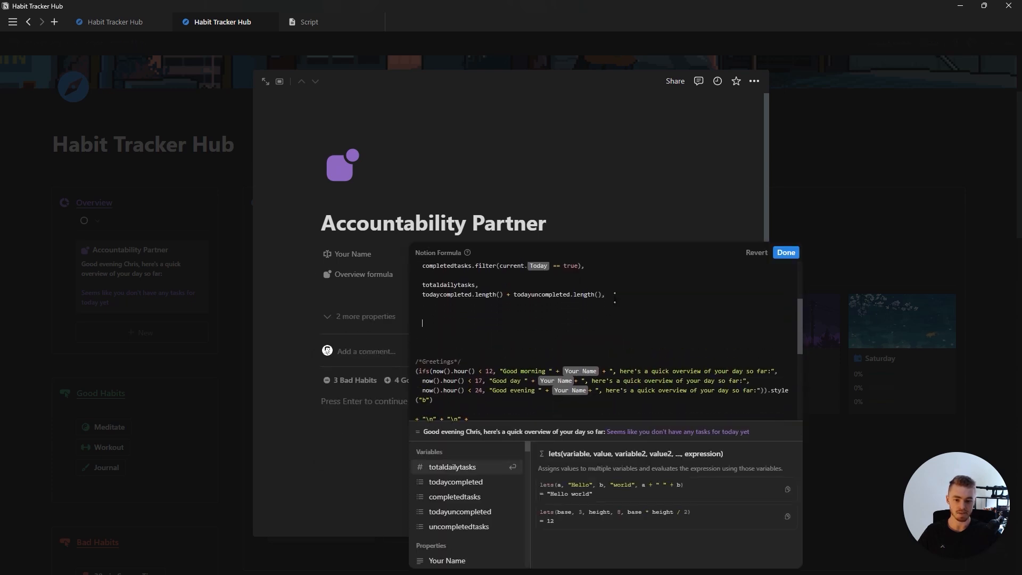
text(/*Habit Overview Variables*/)
key(Return)
text(toda)
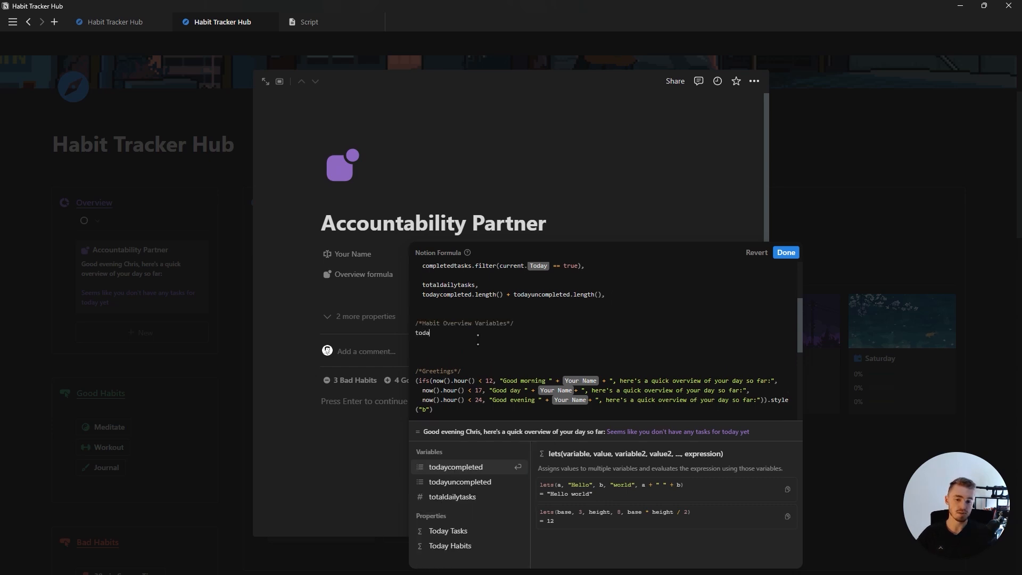
text(yHabit,)
key(Return)
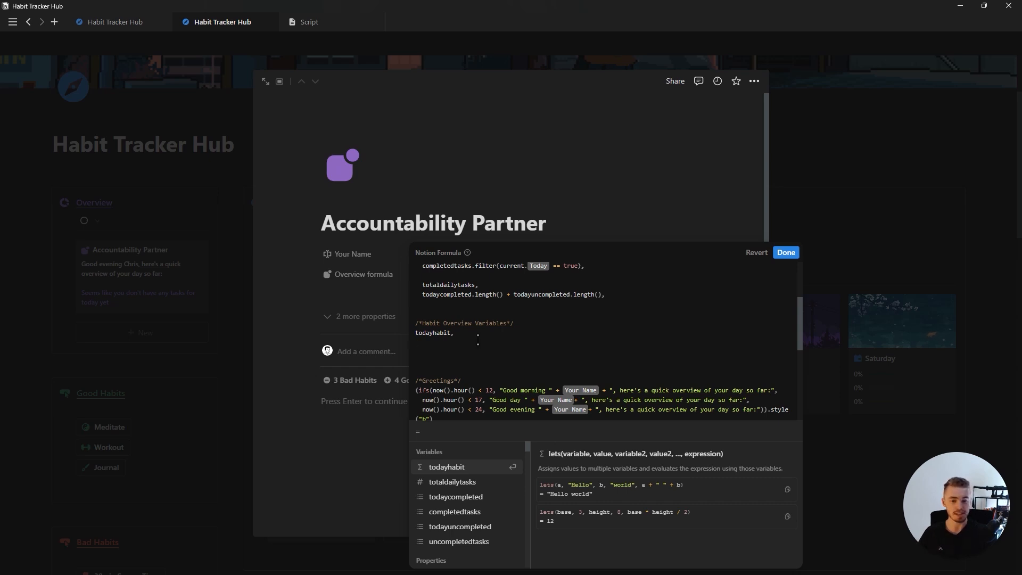
Assign Days.filter(current.Today) as the value of todayhabit, followed by a comma
scroll(469, 488, down, 5)
scroll(462, 476, up, 1)
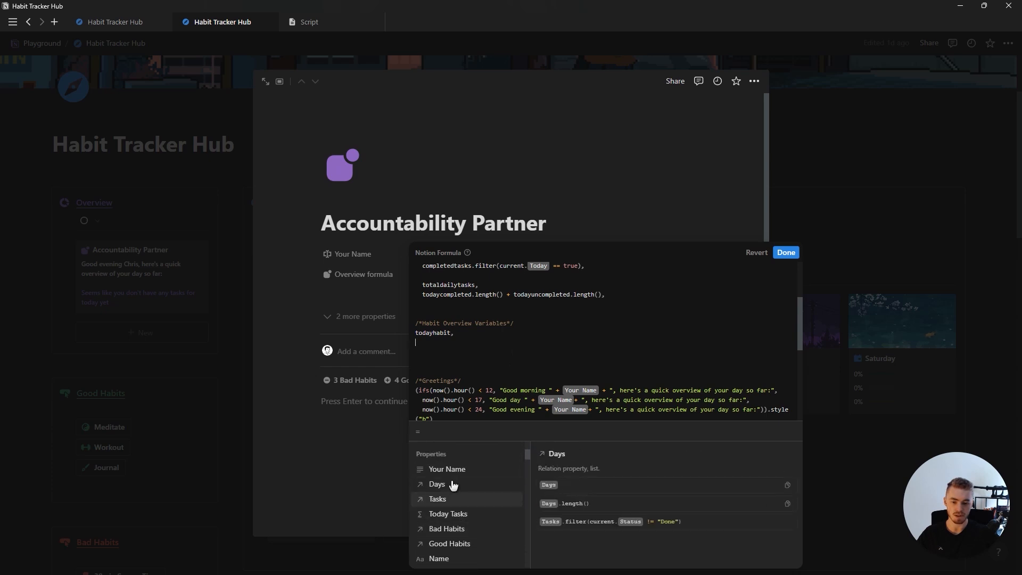
click(463, 477)
text(.filter)
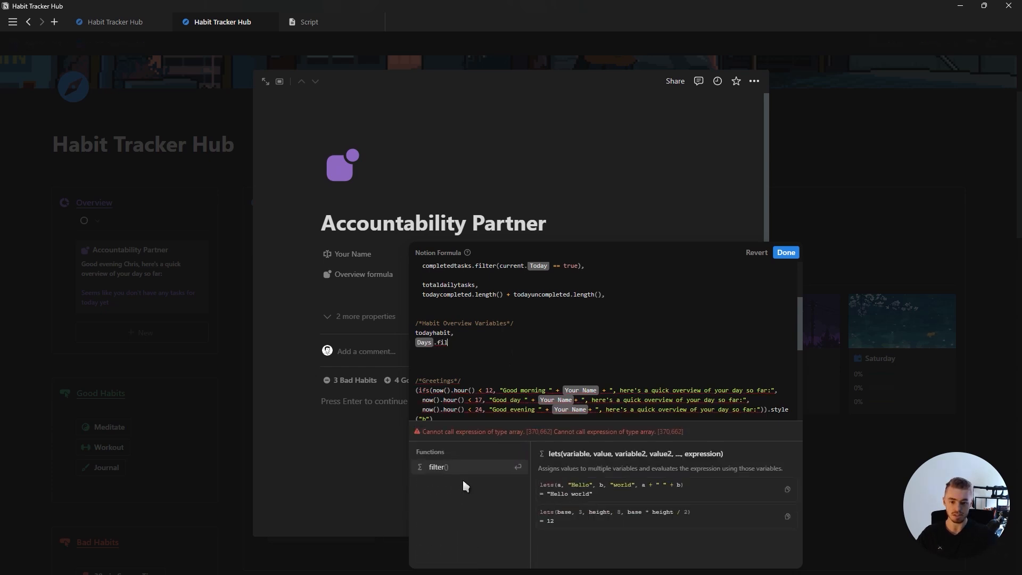
key(Return)
click(467, 452)
text(.)
scroll(511, 516, down, 3)
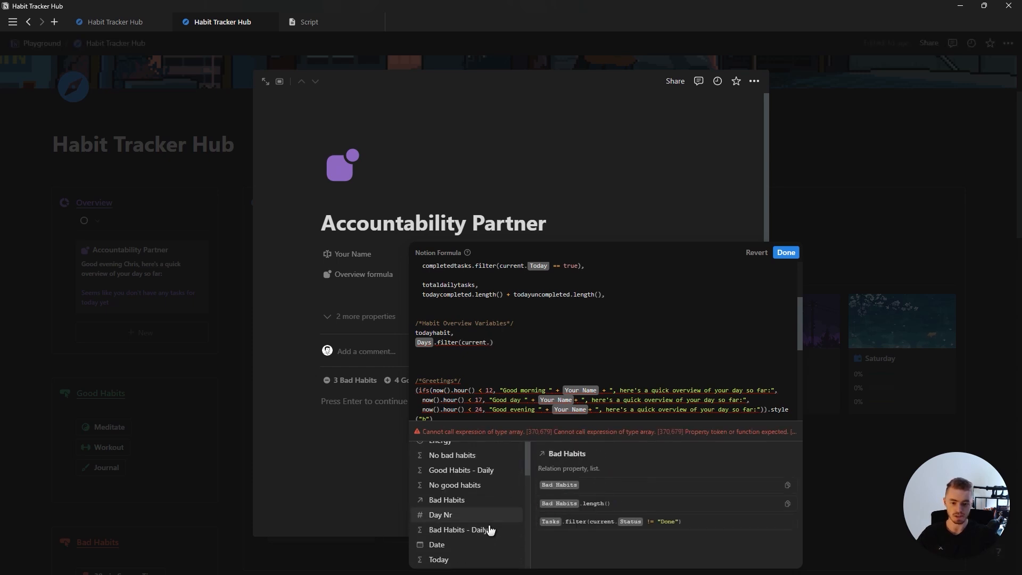
click(458, 548)
click(535, 342)
text(,)
Declare a second habit variable named dailyhabitprogress below todayhabit, separated by a blank line
key(shift+Return)
key(shift+Return)
key(shift+Return)
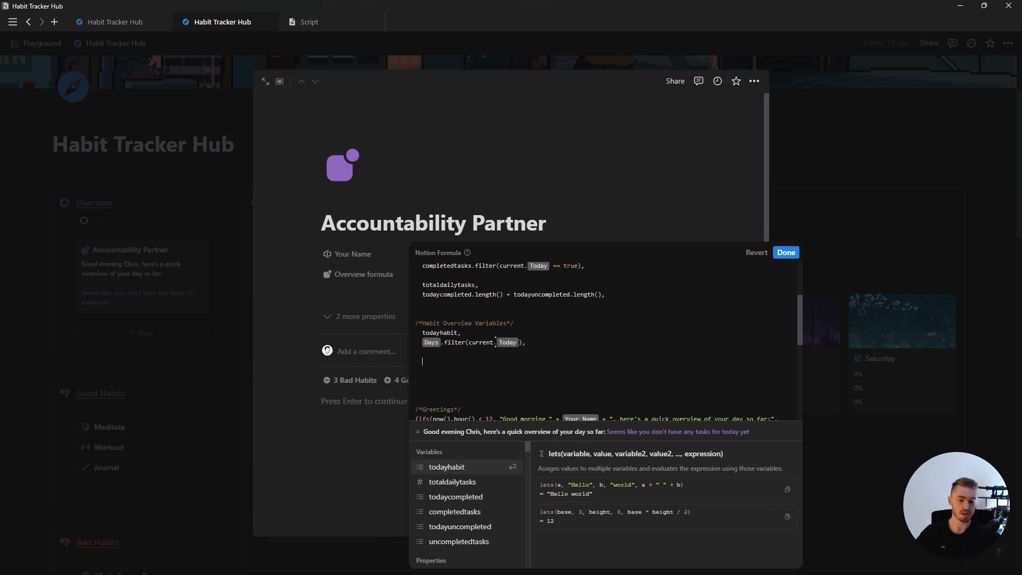
text(dail)
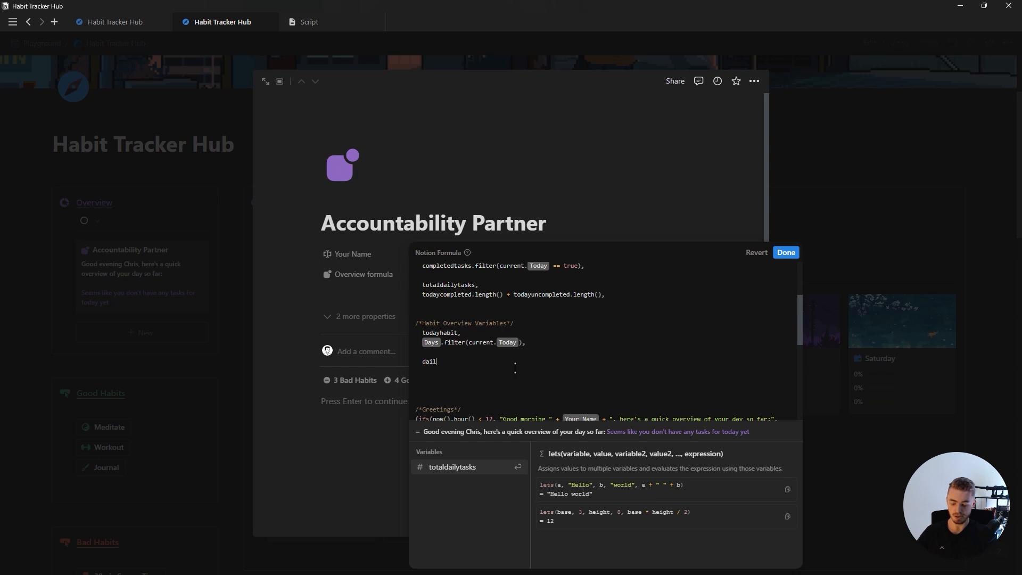
text(yhabitprogress,)
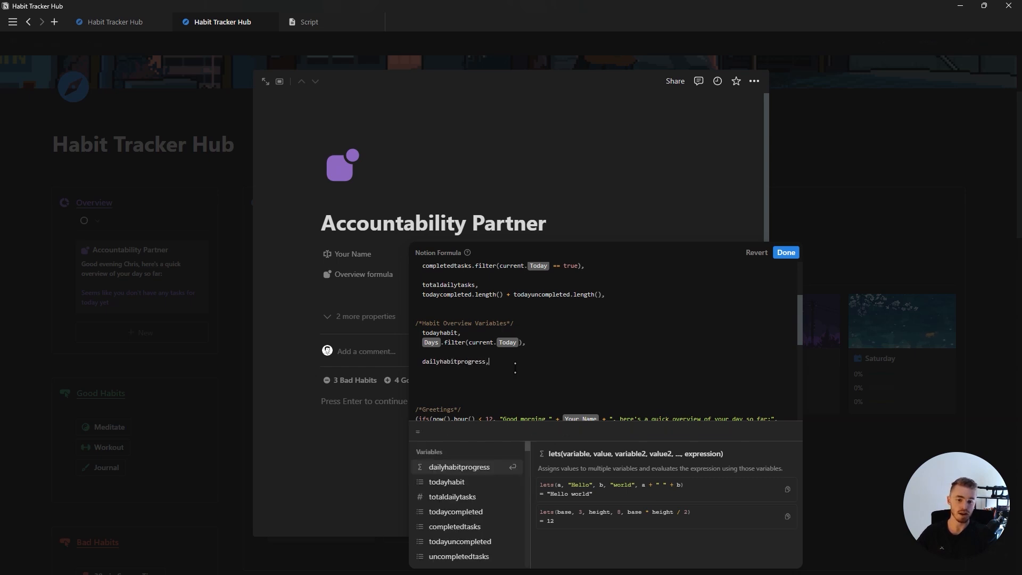
key(Return)
Give dailyhabitprogress the value map(todayhabit,current.Daily Habits %)
text(map()
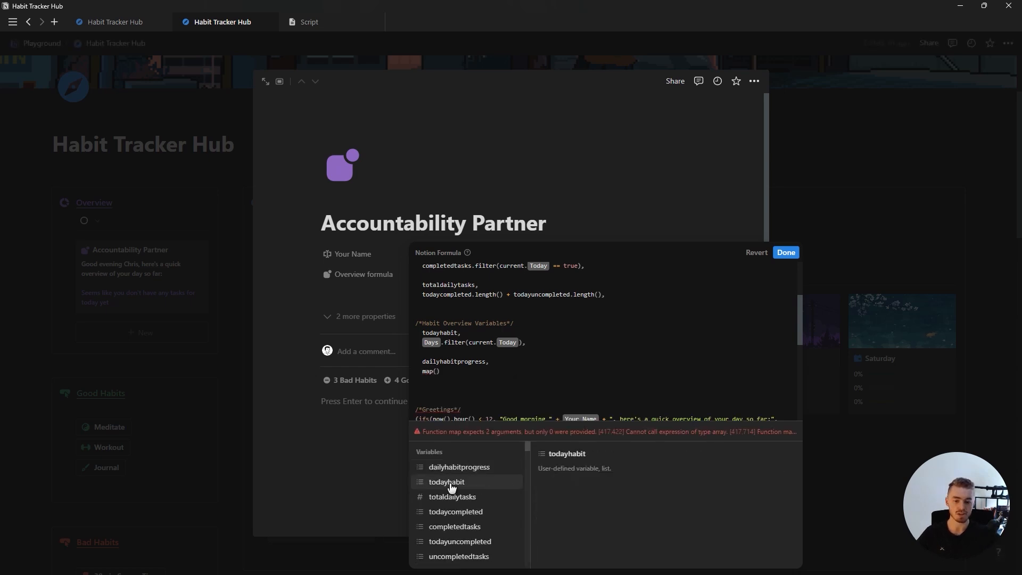
click(452, 483)
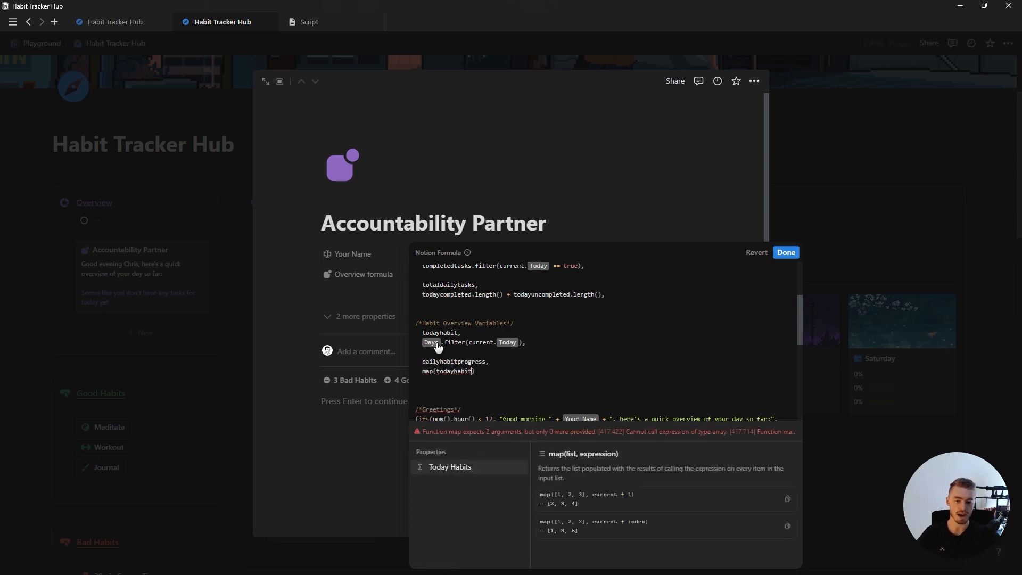
text(,current)
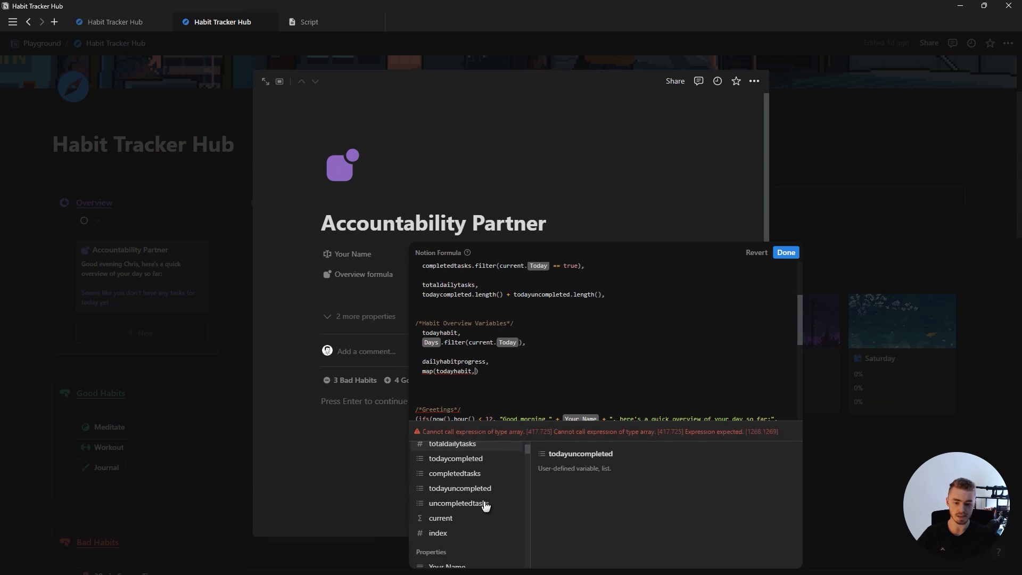
text(.)
scroll(470, 510, down, 5)
click(468, 503)
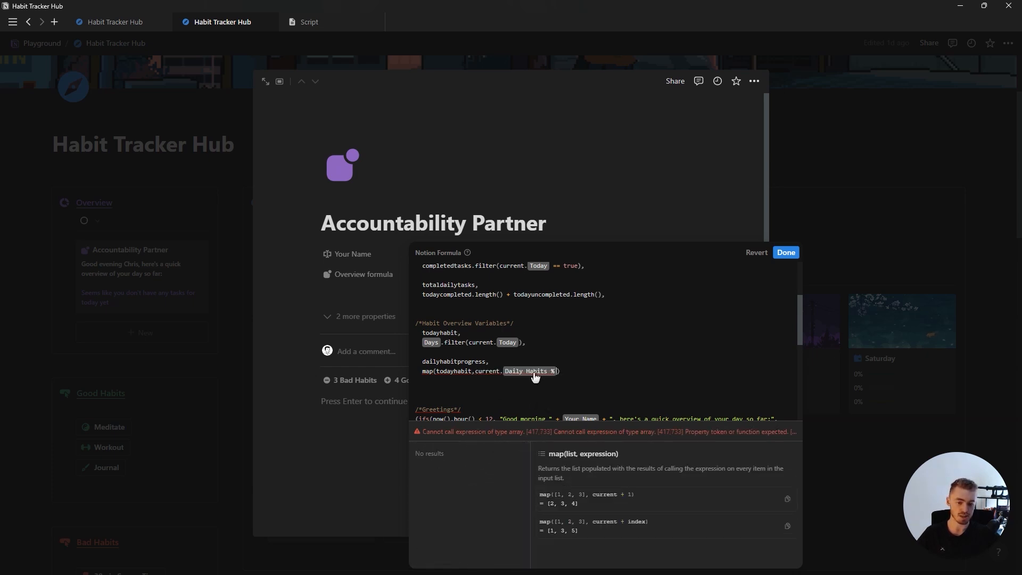
key(Right)
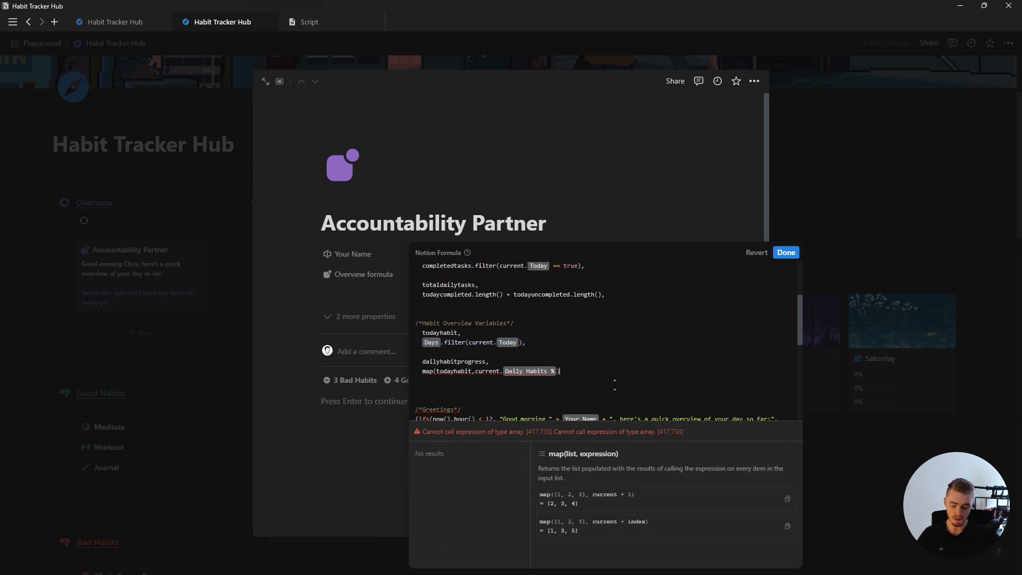
Append .format().toNumber()*100 to the dailyhabitprogress map expression
text(.fo)
key(Return)
text(.to)
key(Return)
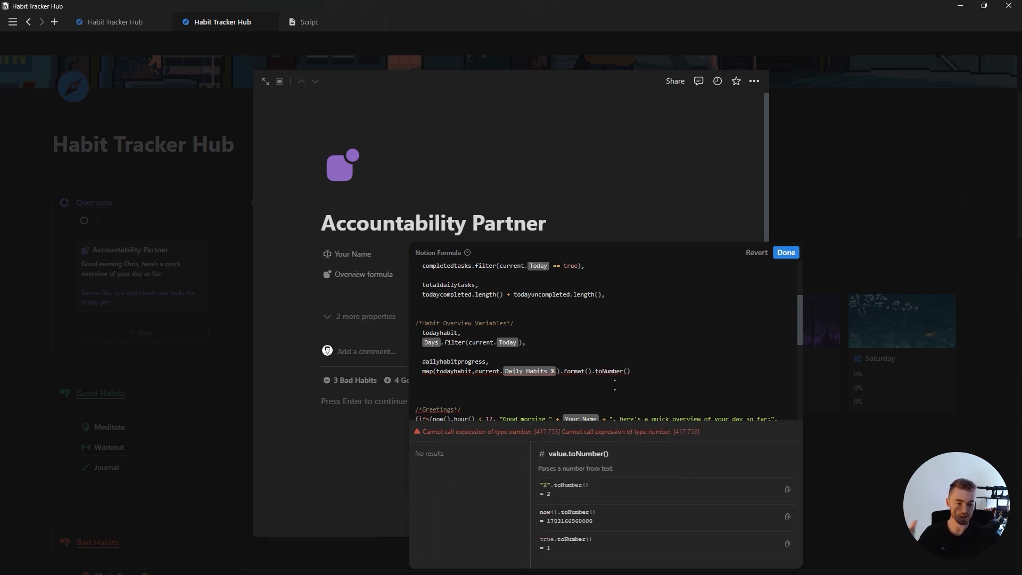
text(*100)
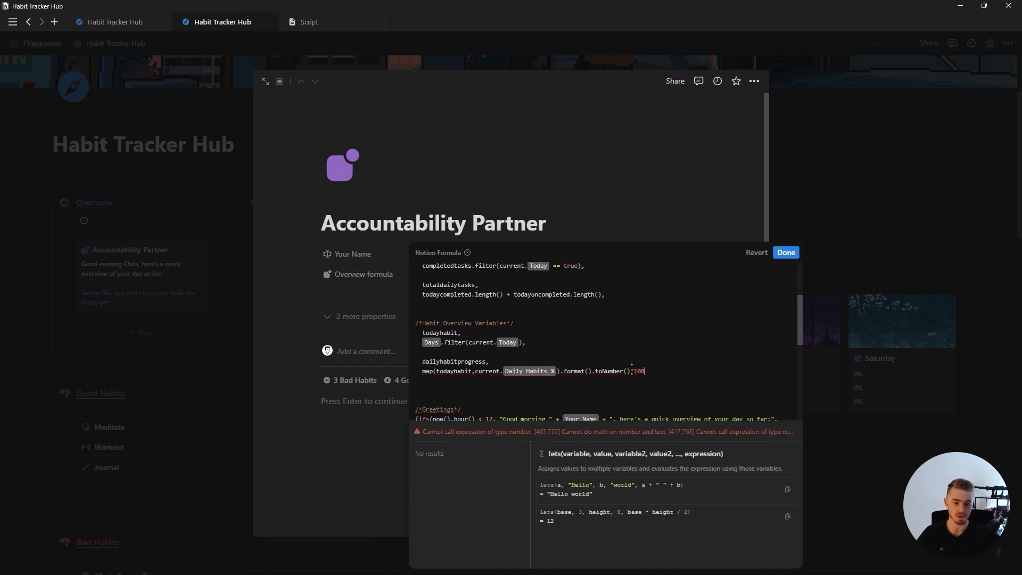
Enclose the map expression through toNumber() in parentheses, leaving *100 outside them
key(Left)
key(Left)
key(Left)
key(Left)
text())
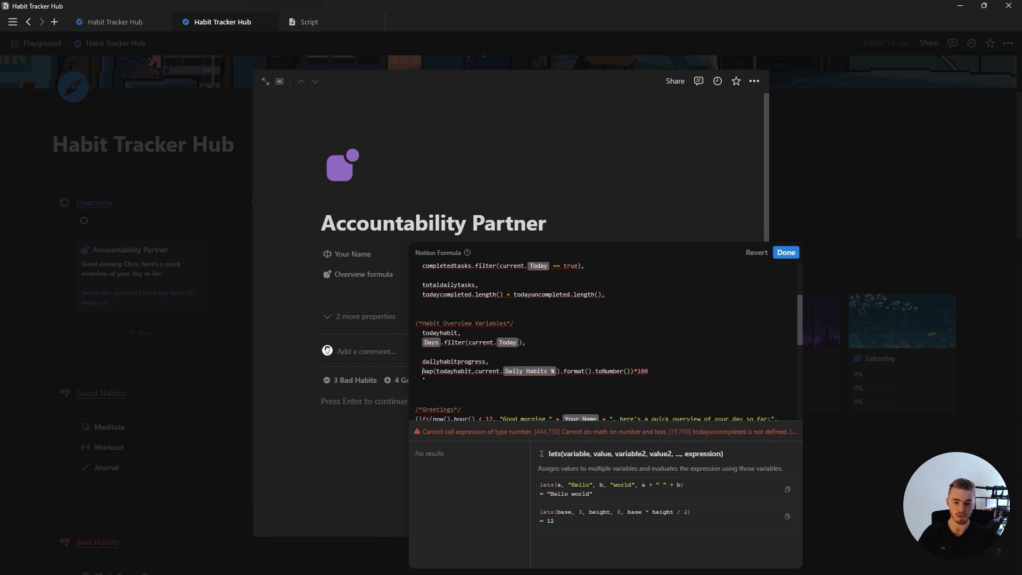
key(Home)
text(()
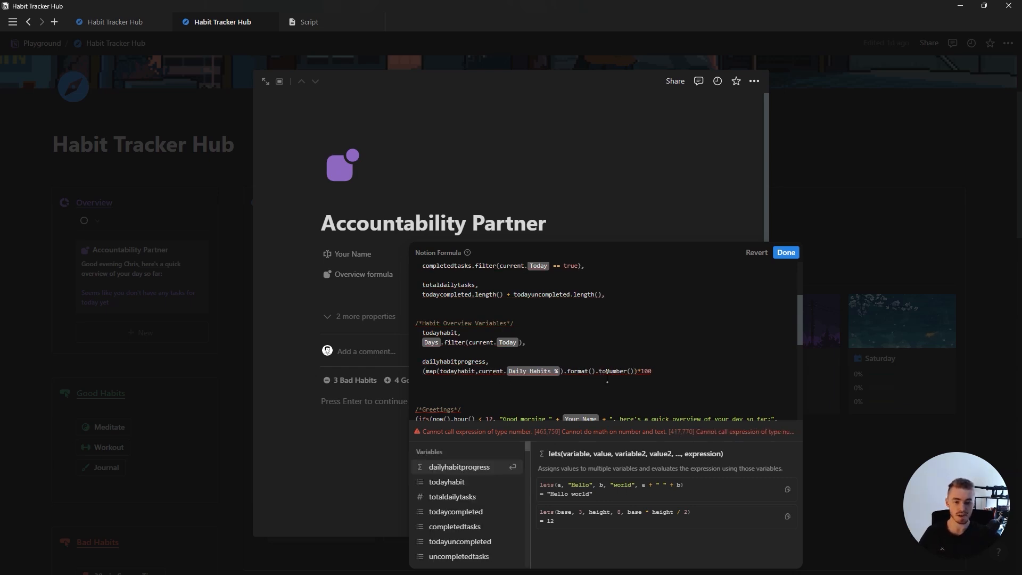
Put the round function in front of the parenthesised dailyhabitprogress expression
click(660, 371)
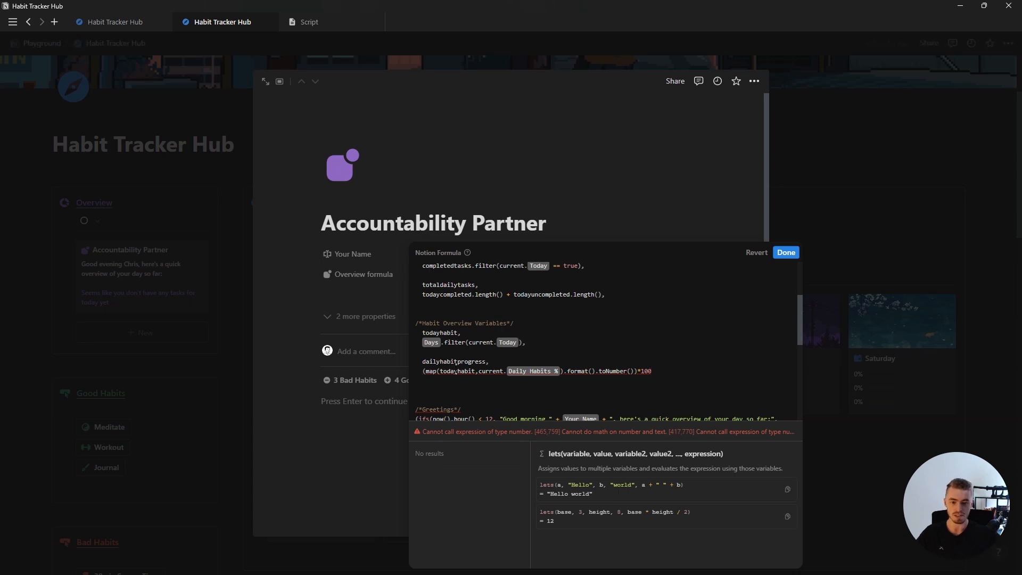
click(422, 372)
text(round)
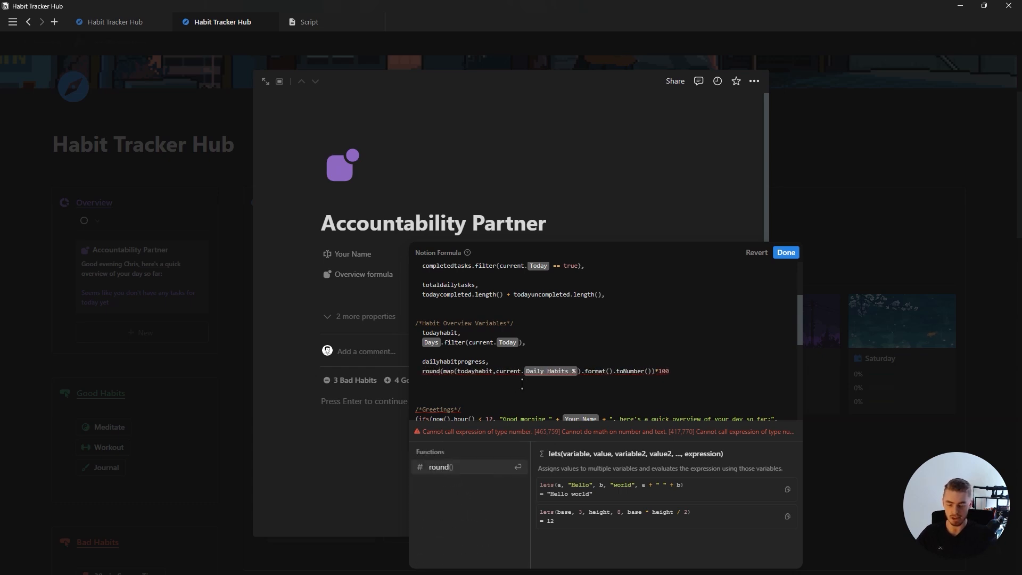
Complete the dailyhabitprogress value as round(((map(todayhabit,current.Daily Habits %).format().toNumber())*100)*100)/100, ending it with a comma
text((()
click(686, 371)
text()*10)
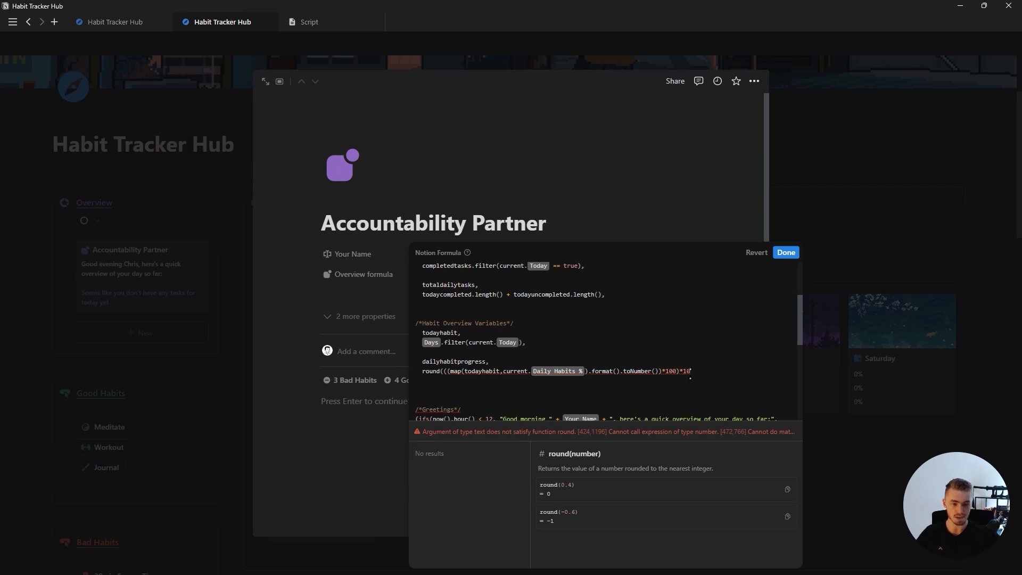
text(0)/100)
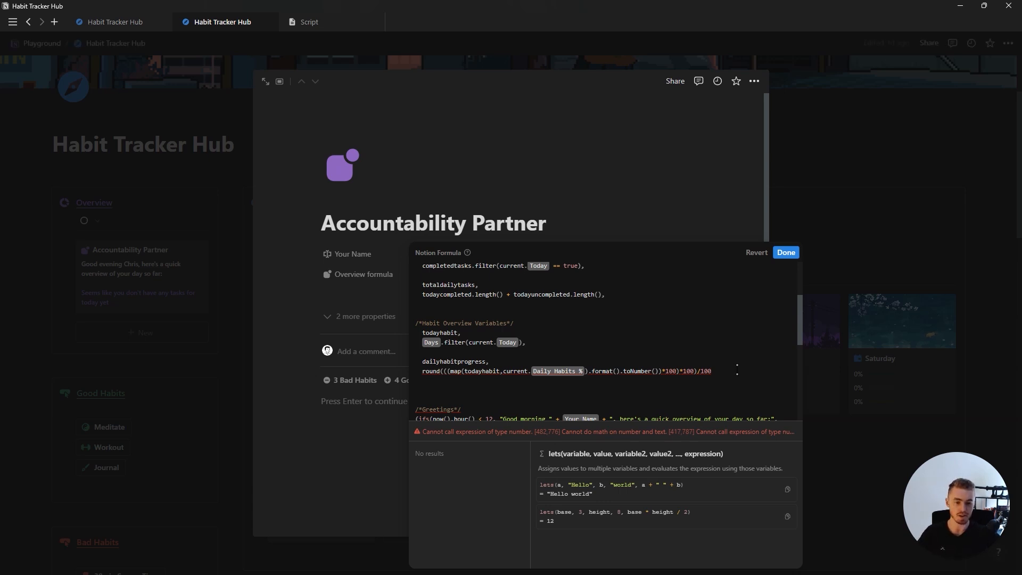
text(,)
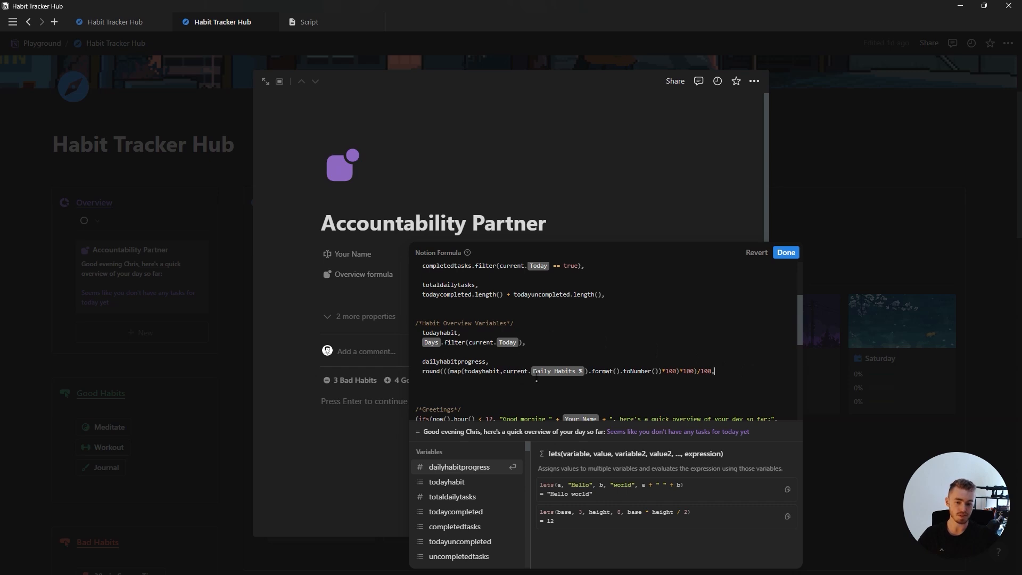
Append + "\n" + "\n" + after the todayuncompleted.join expression that ends the Task section
scroll(537, 381, down, 5)
key(BackSpace)
key(BackSpace)
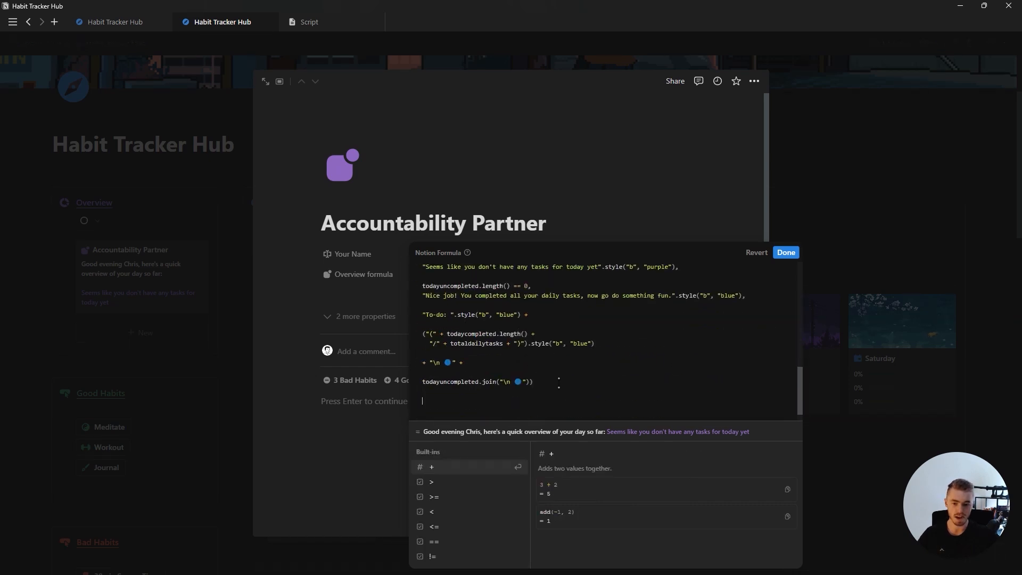
text(+ )
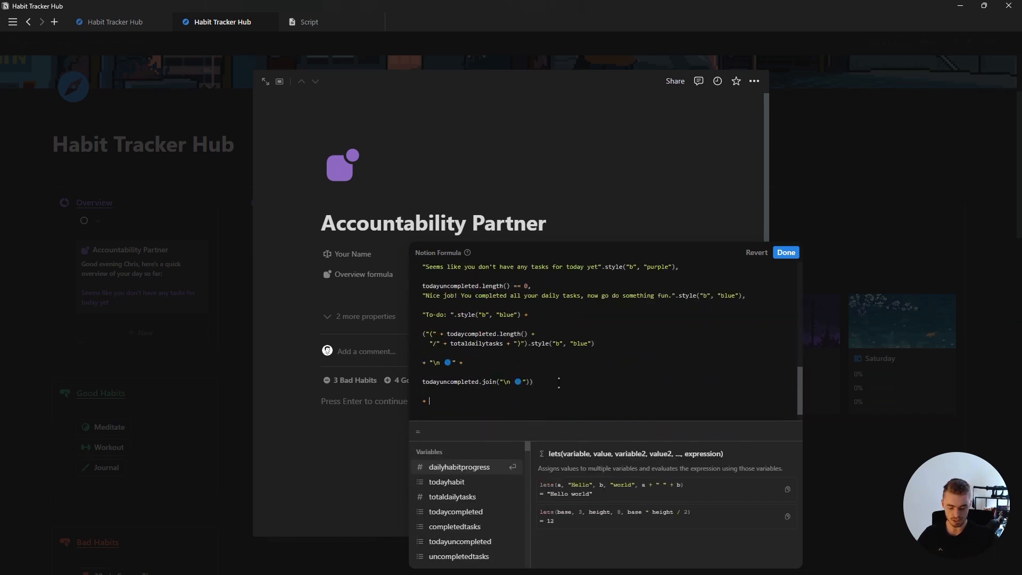
text("\n" +)
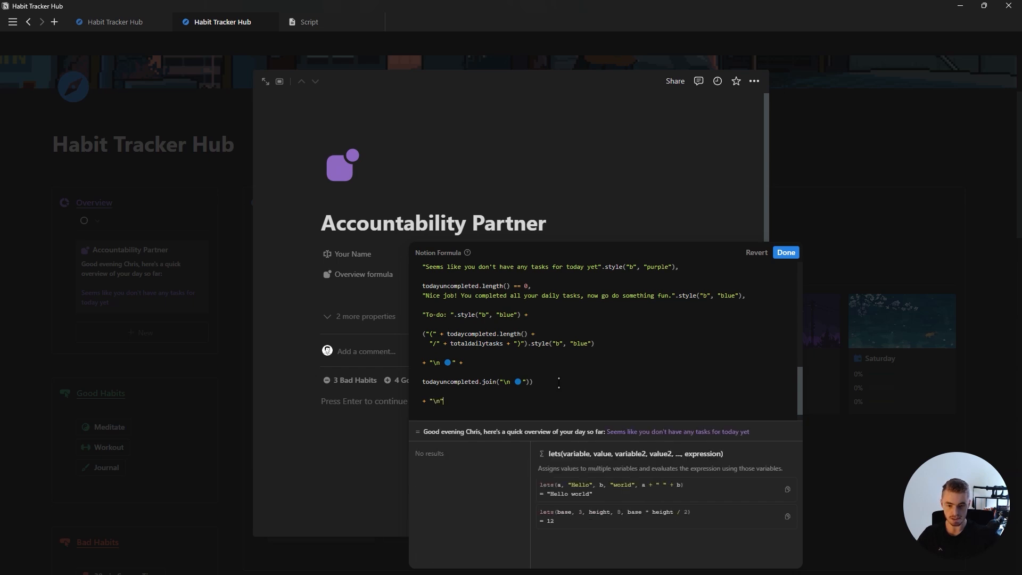
text( "\n" +)
Add the comment /*Habit Overview*/ on its own line below the Task section's closing line breaks
scroll(493, 395, down, 1)
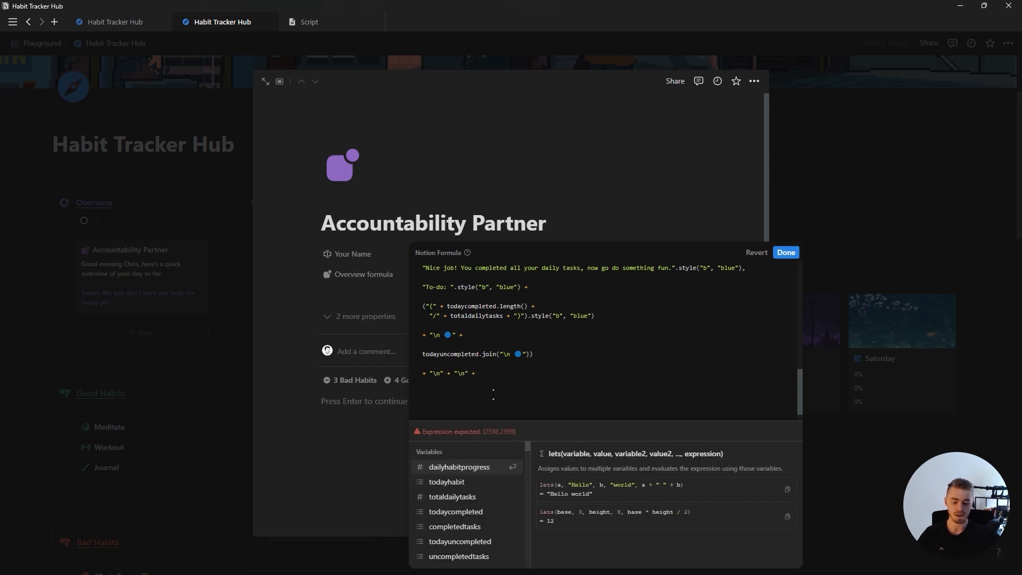
text(/*Habit O)
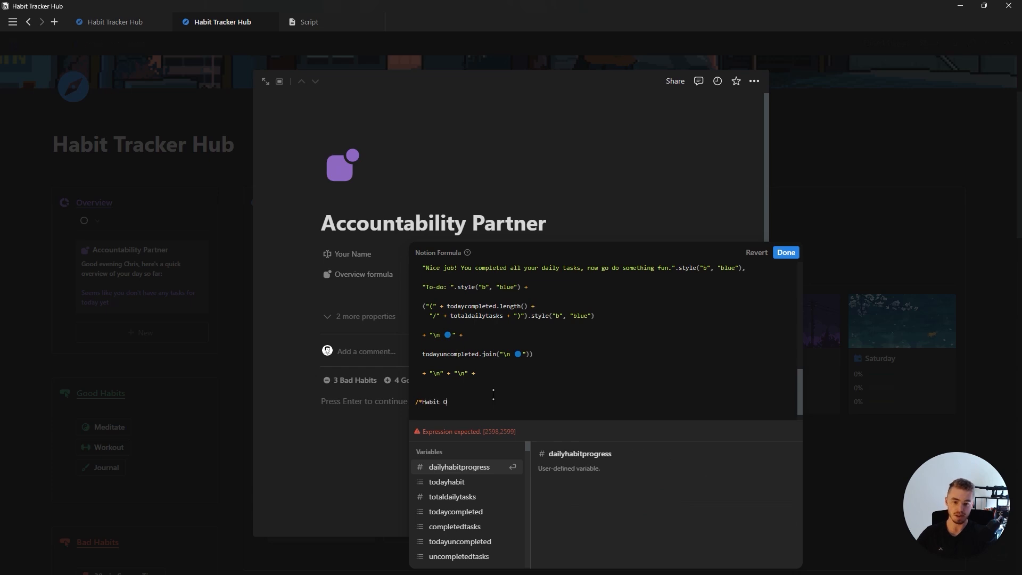
text(verview*/)
key(Return)
Start an ifs function under the Habit Overview comment with the condition Today Habits == false, followed by a new line
text(ifs()
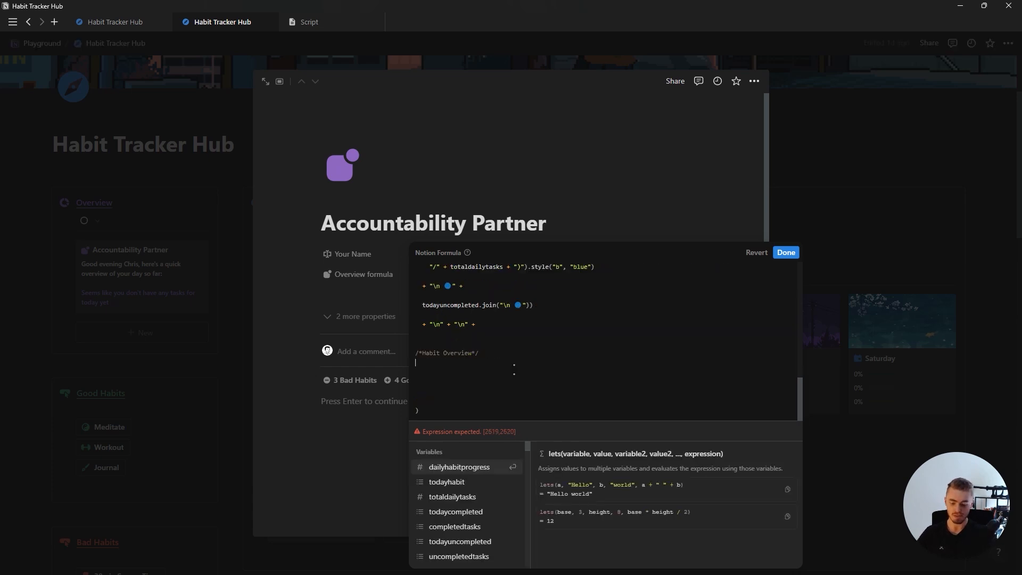
scroll(514, 369, up, 5)
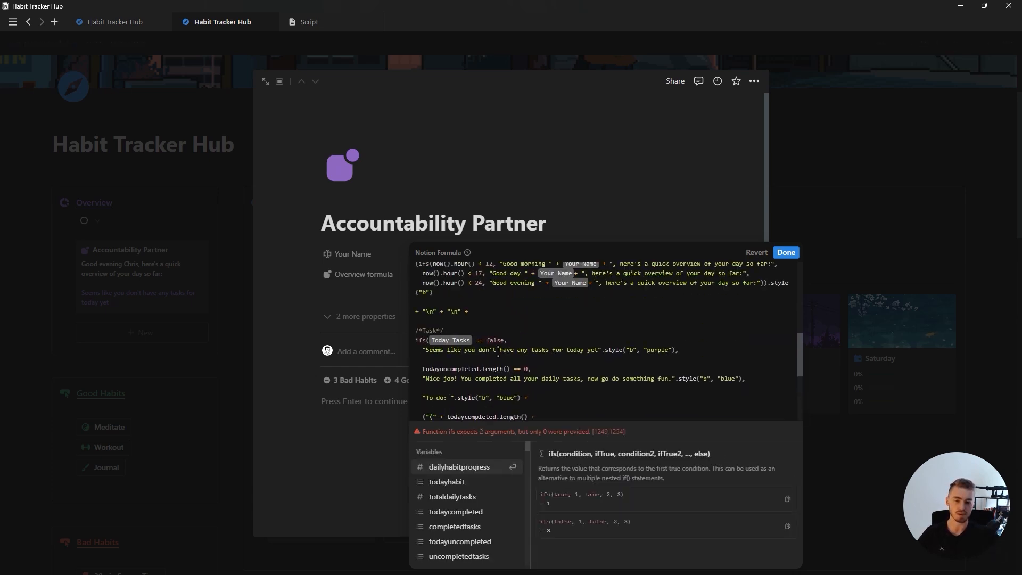
scroll(514, 369, down, 6)
scroll(493, 486, down, 3)
scroll(461, 508, down, 3)
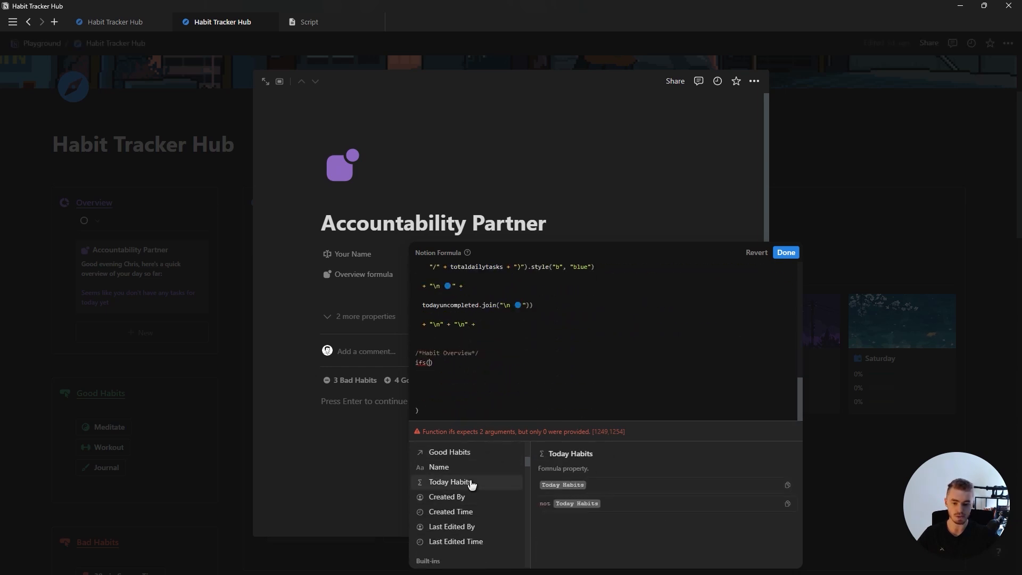
key(Return)
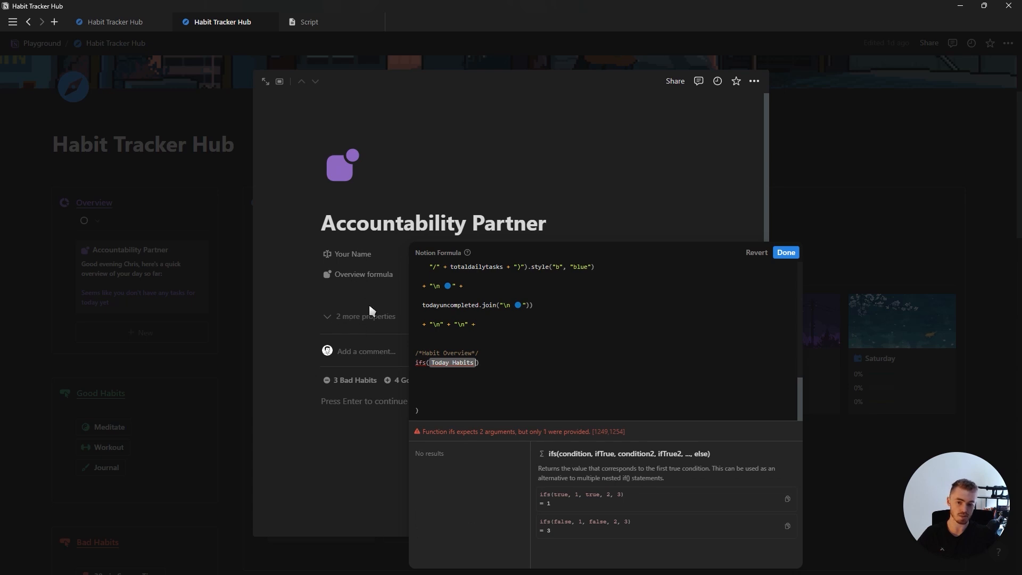
text(== false,)
key(shift+Return)
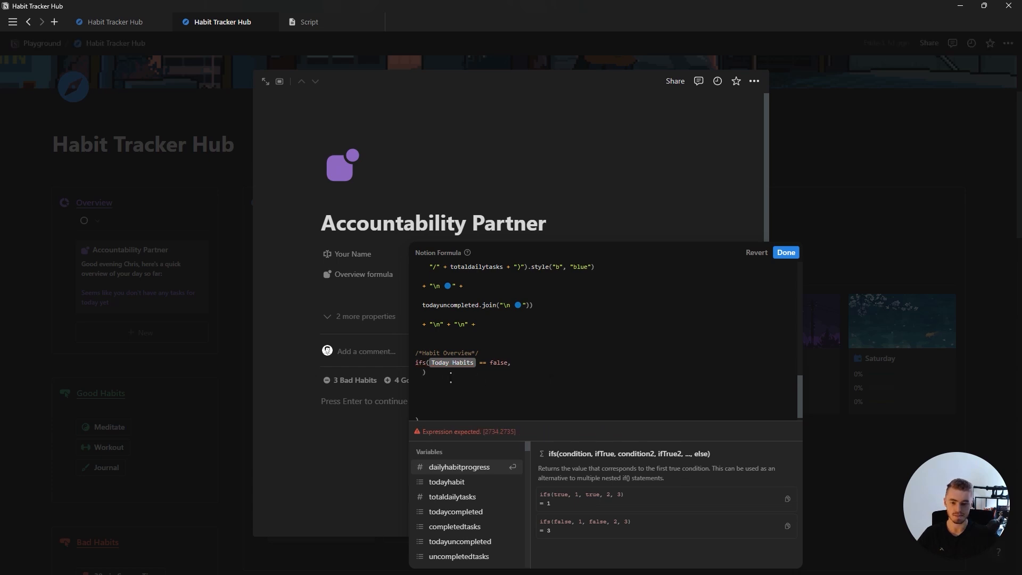
Enter "Looks like you have not added your daily habits yet", as the result of the Today Habits condition
text("Look)
text(s like you have not adde)
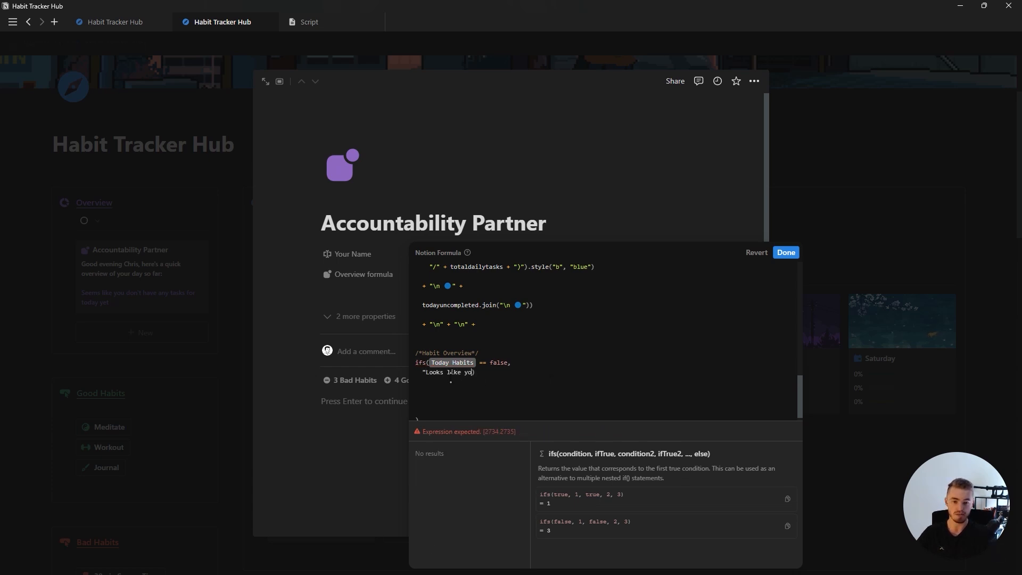
text(d your dail)
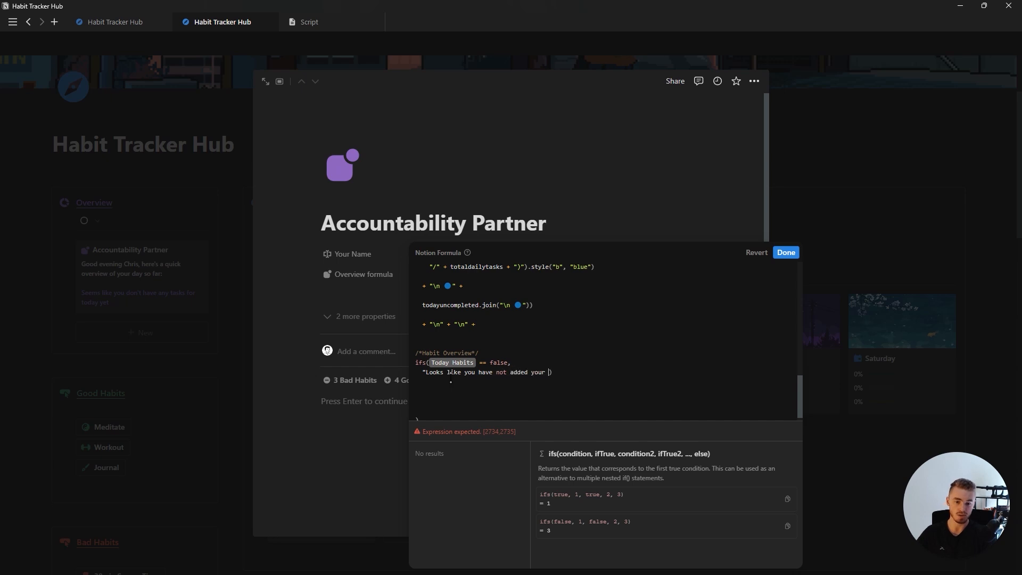
text(y habits yet)
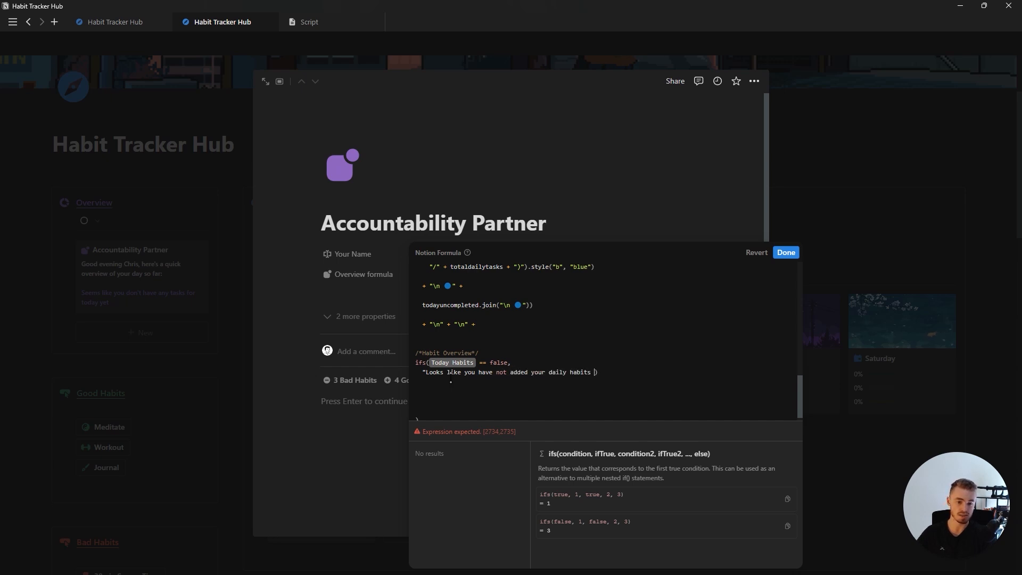
text(",)
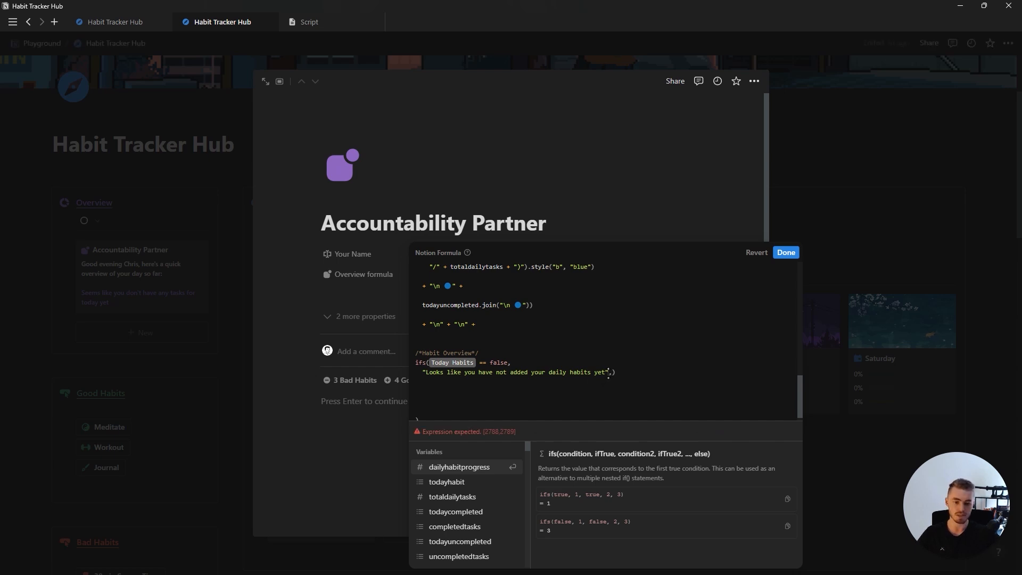
Style the missing daily habits message bold and purple with .style("b", "purple")
text(.sty)
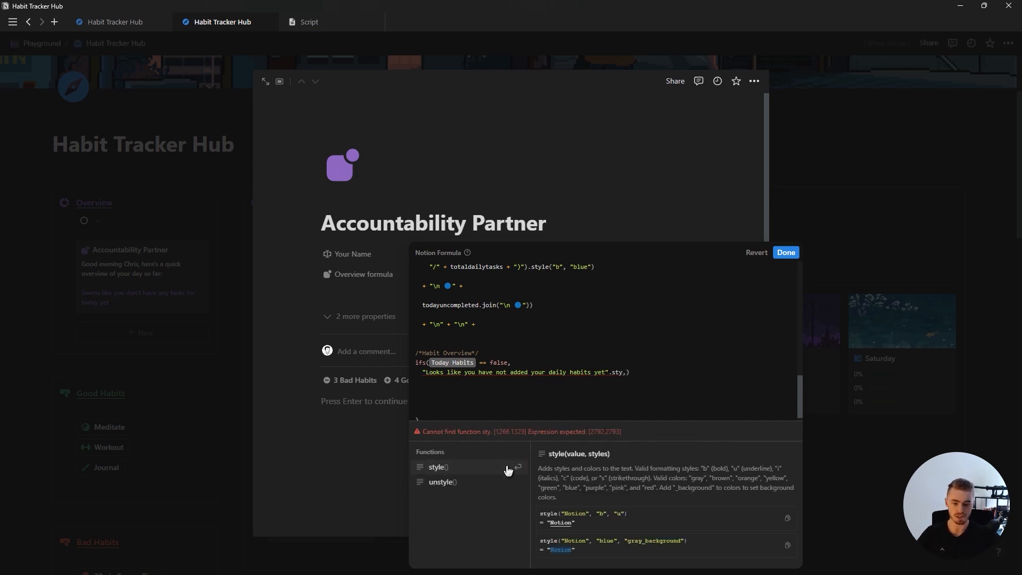
click(508, 468)
text("b",)
text( "pup)
text(rple")
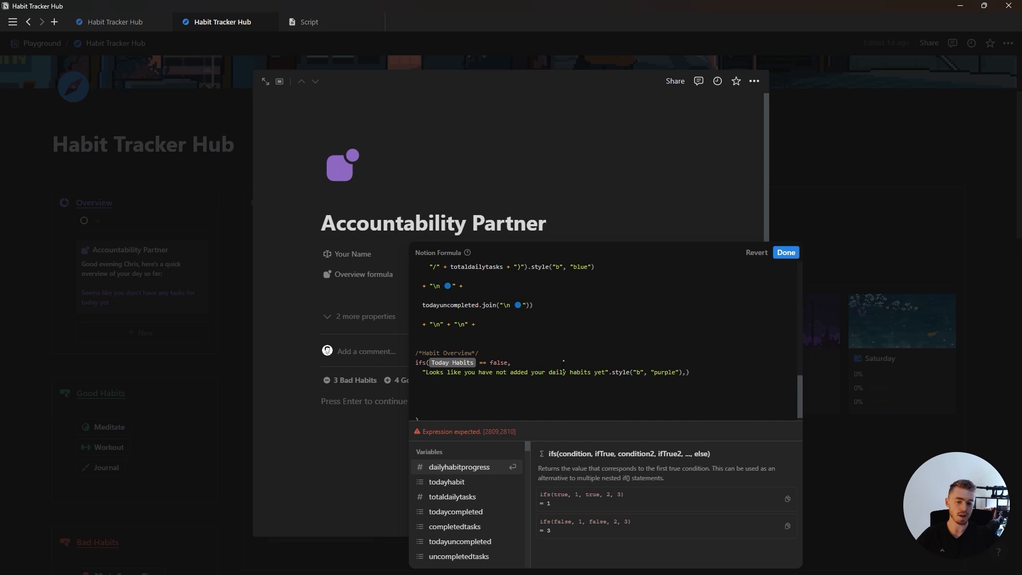
Add a second ifs condition, dailyhabitprogress == 100, below the missing habits message
key(shift+Return)
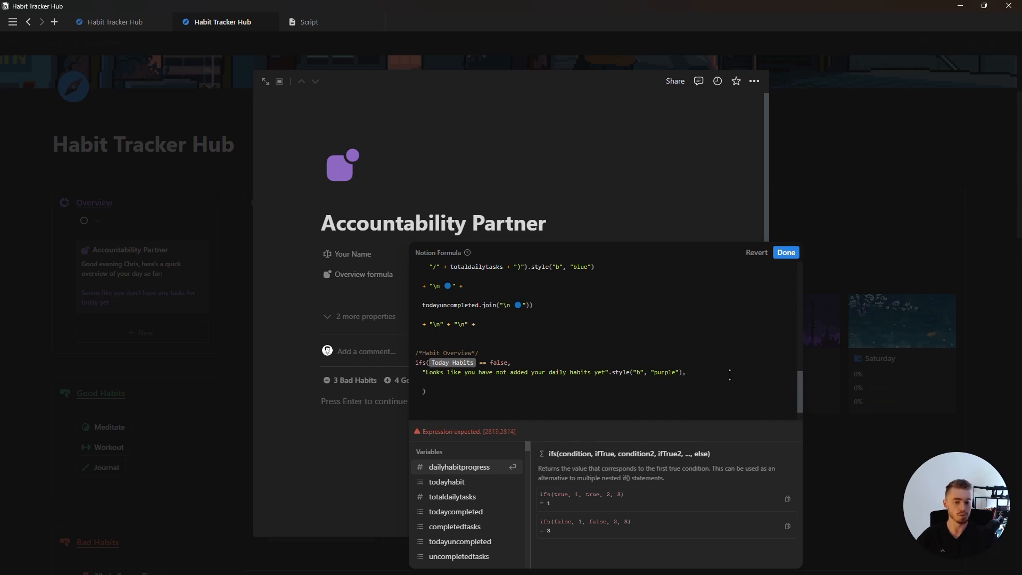
click(495, 467)
text(== 100)
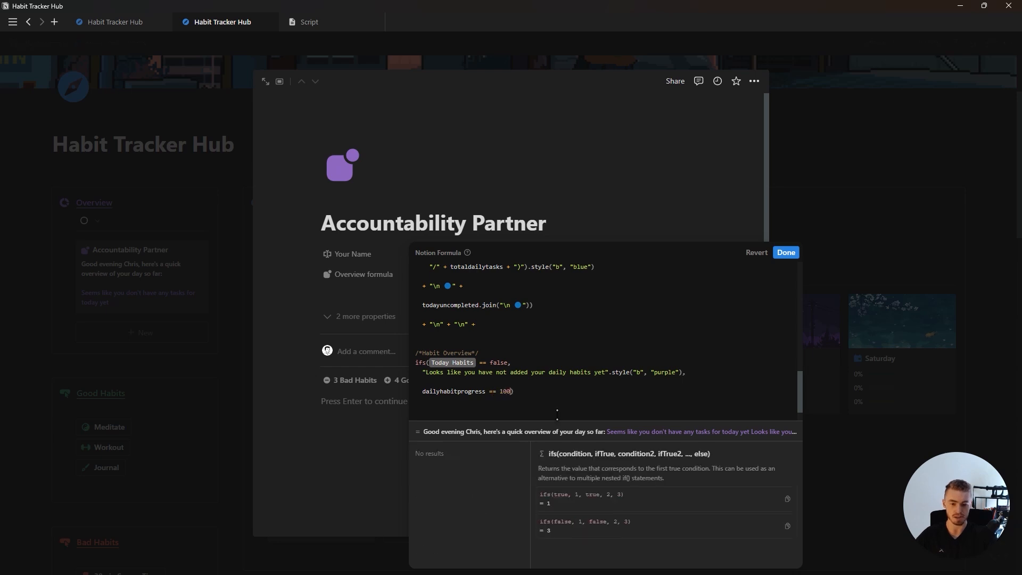
text(,)
key(shift+Return)
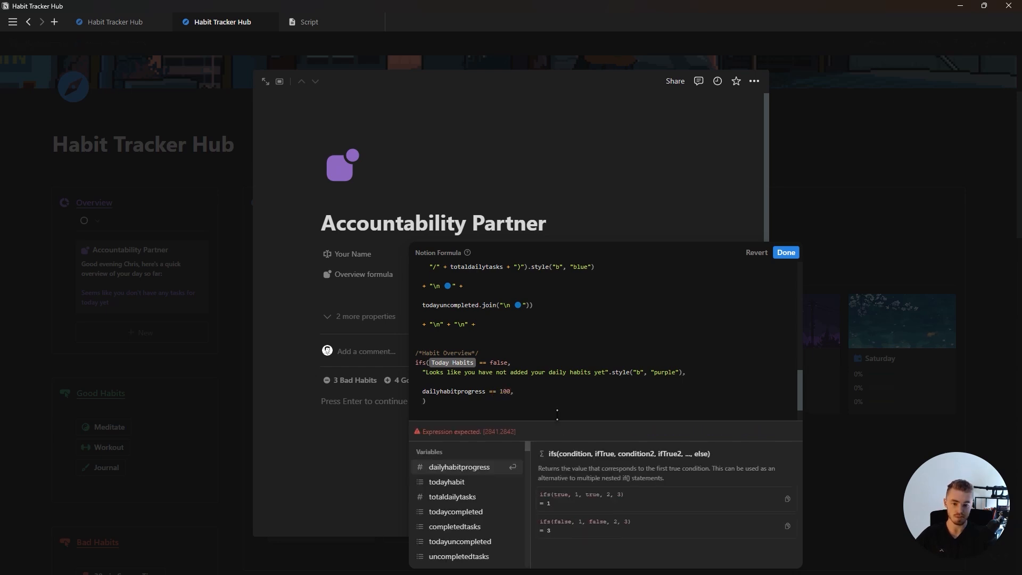
Enter "Well done! You're clearly disciplined and focused on improving your life, keep it up " as the result for 100 percent progress
text("Well done)
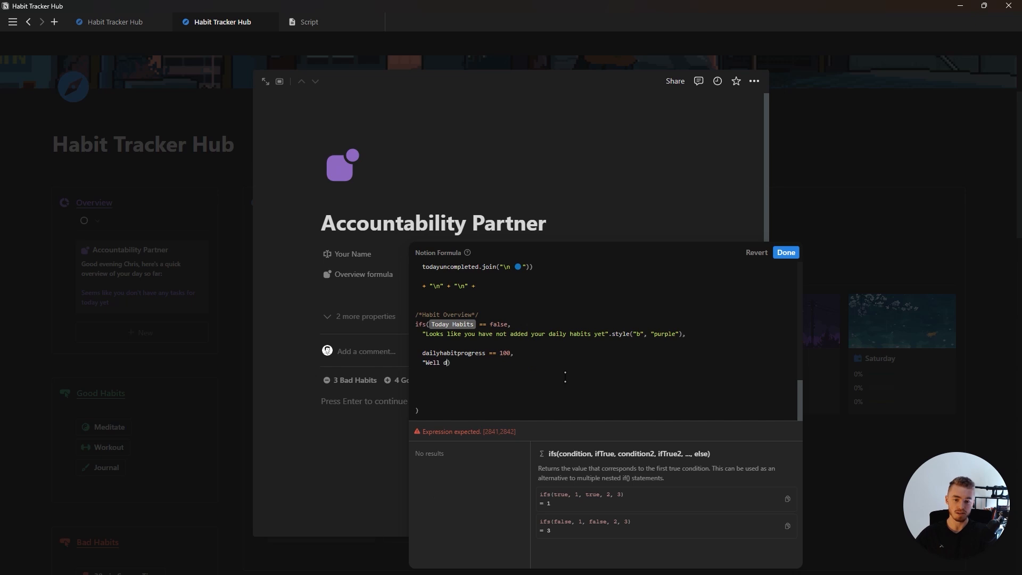
text(! You're clearly discipli)
text(ned and focused )
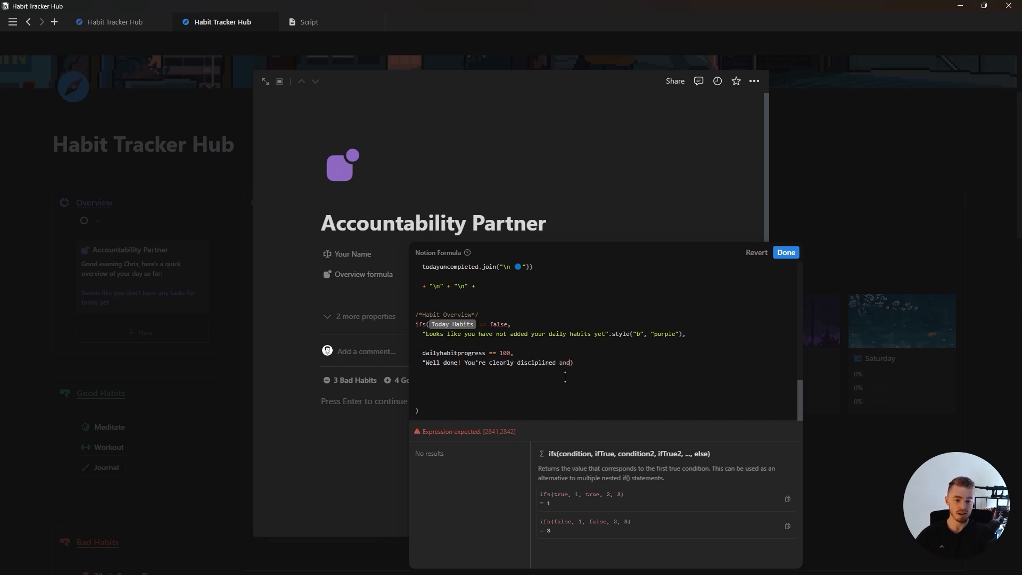
text(on improving your life, keep it up)
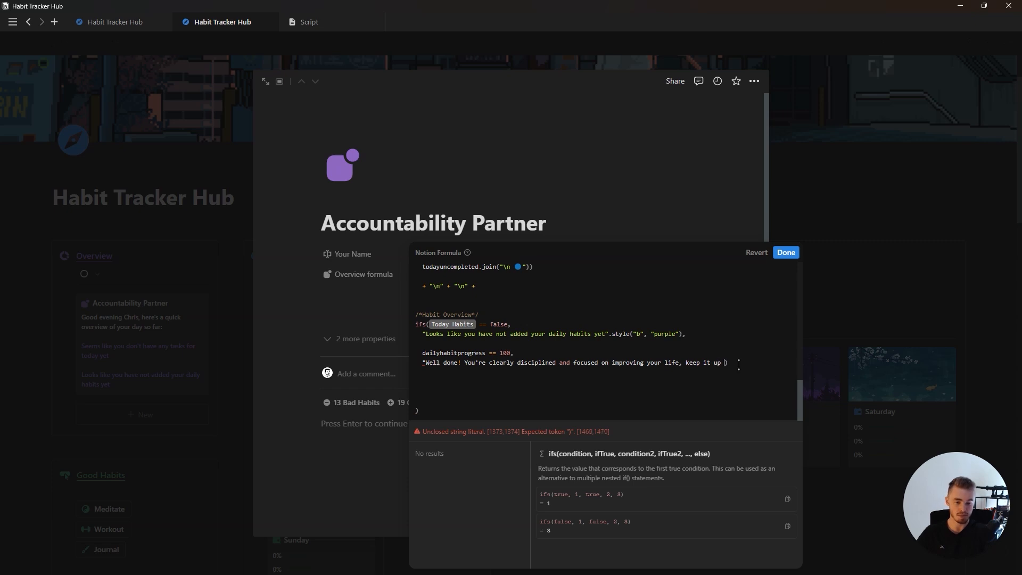
text( ")
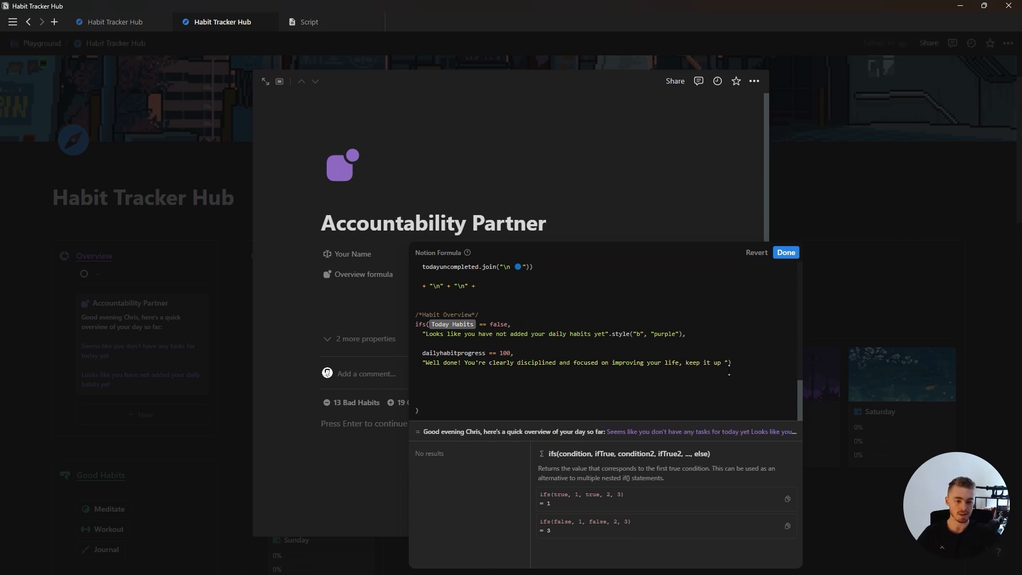
Append the Your Name property and an exclamation mark string, "!", to the Well done message
text( +)
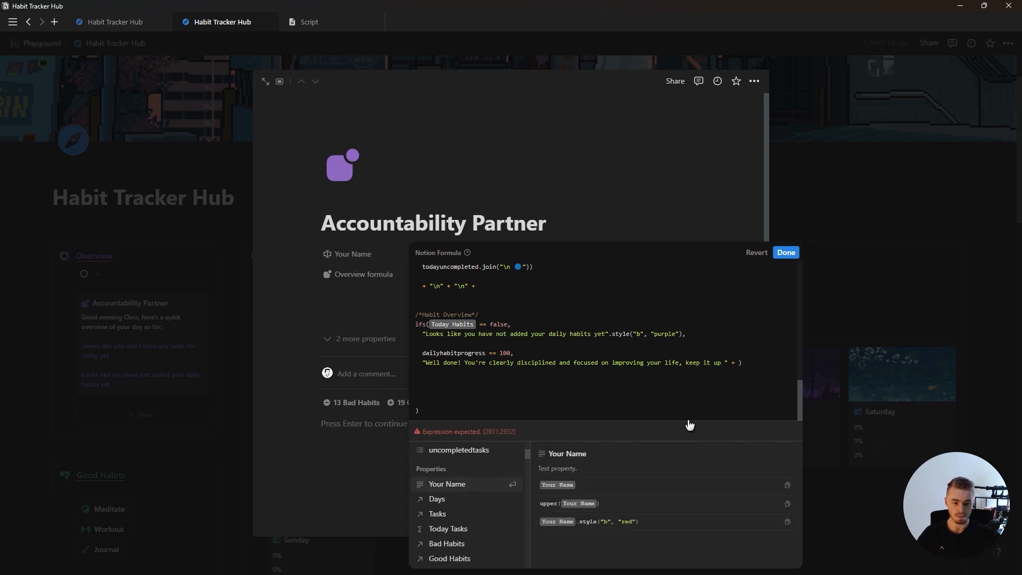
key(Return)
text(+)
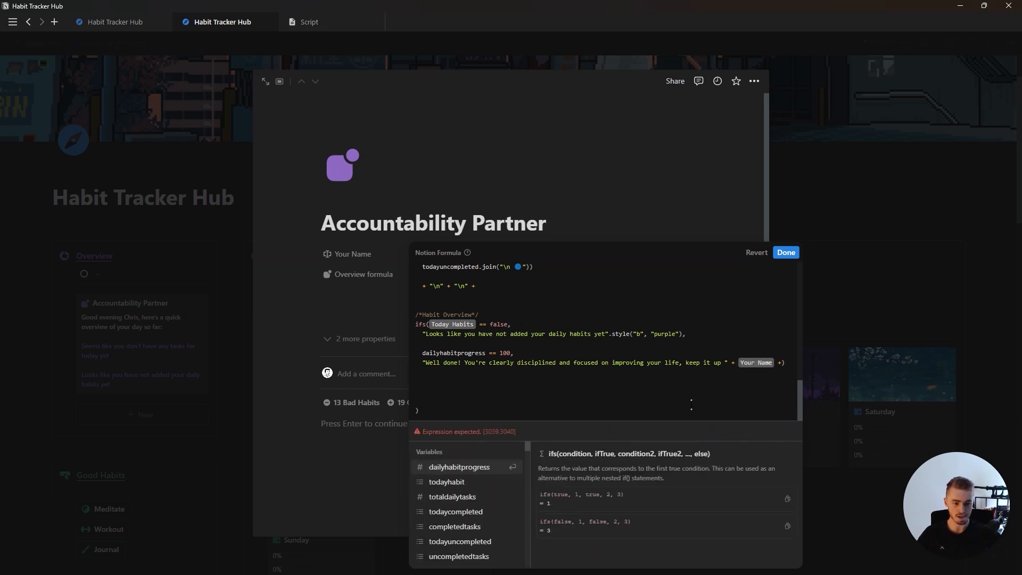
text(")
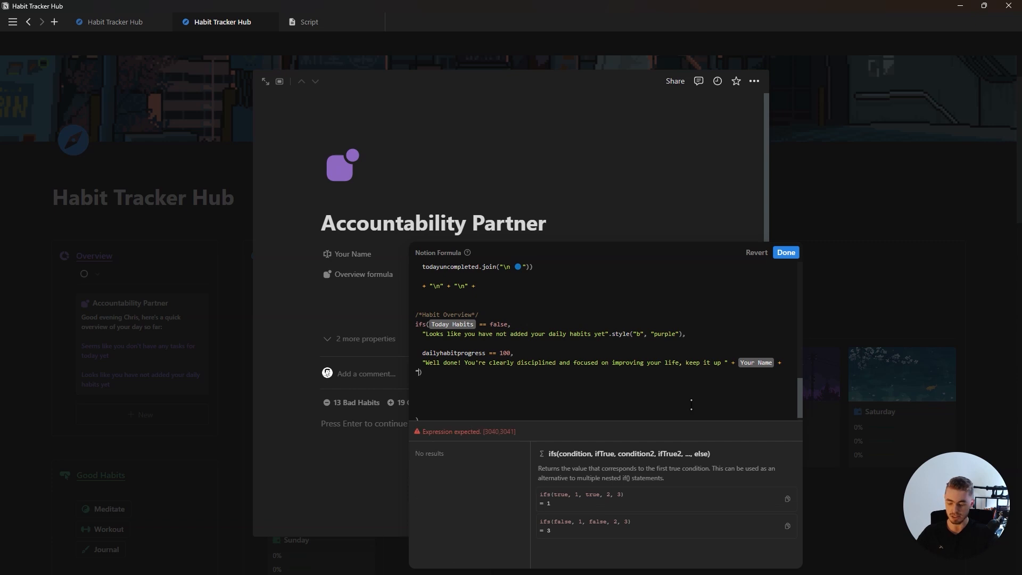
text(!")
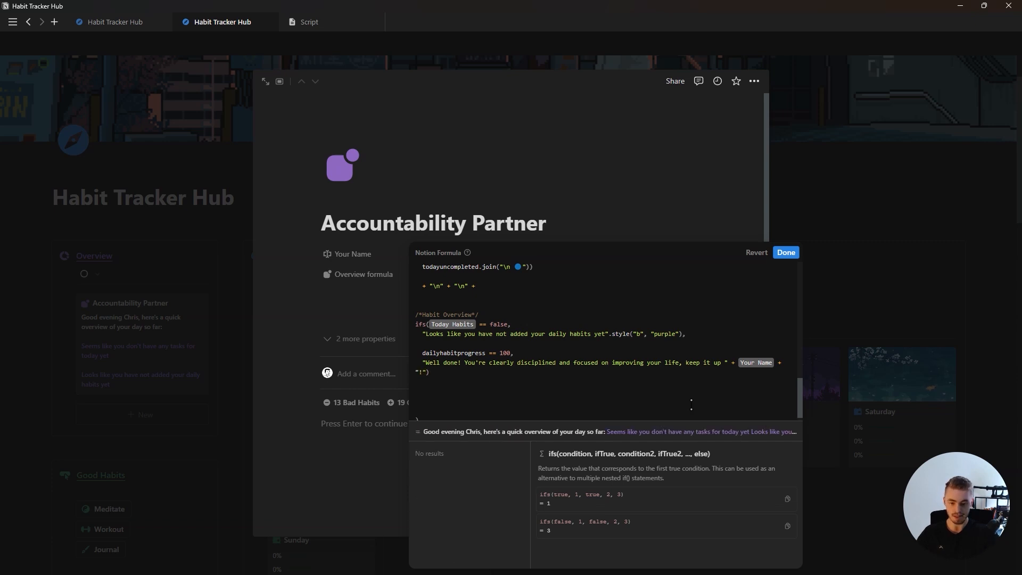
Enclose the whole Well done message in parentheses and style it bold and green with .style("b", "green")
text())
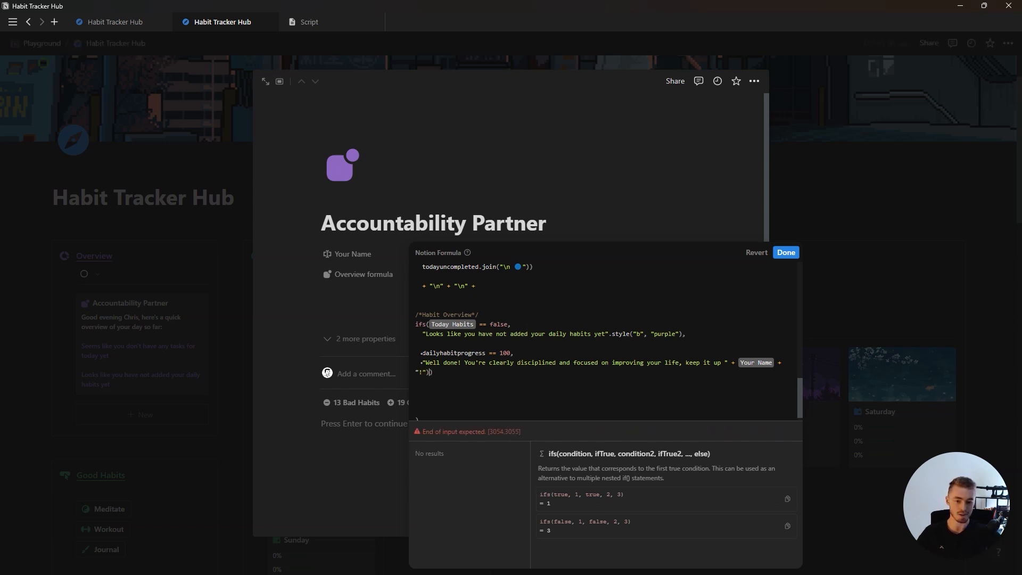
text(()
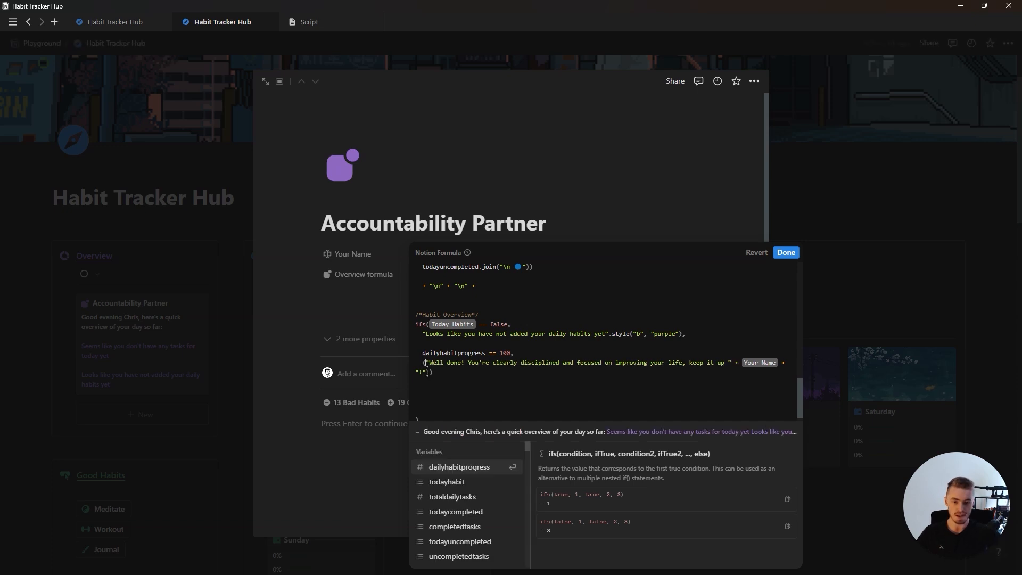
click(429, 373)
text(.style(")
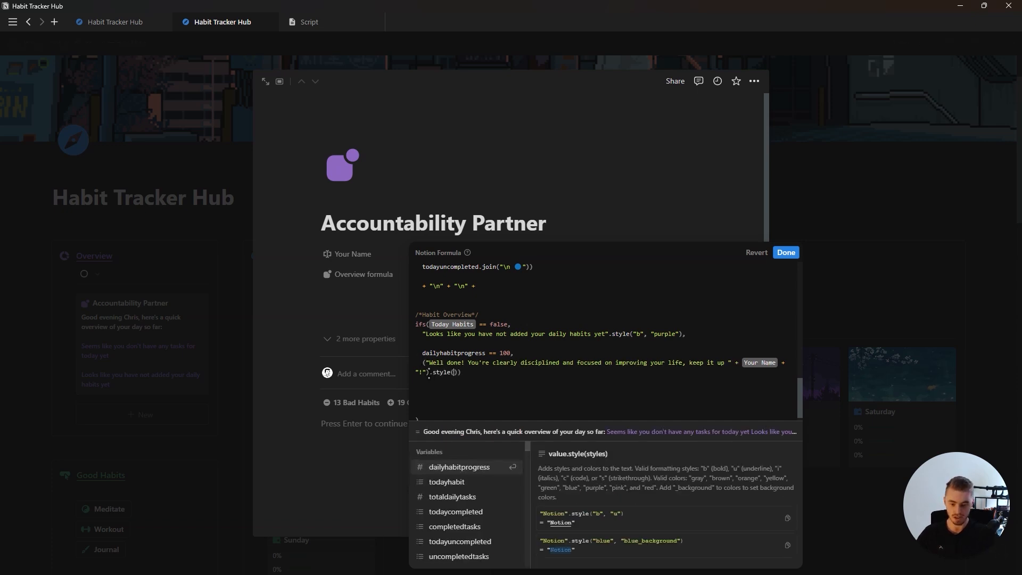
text(b", ")
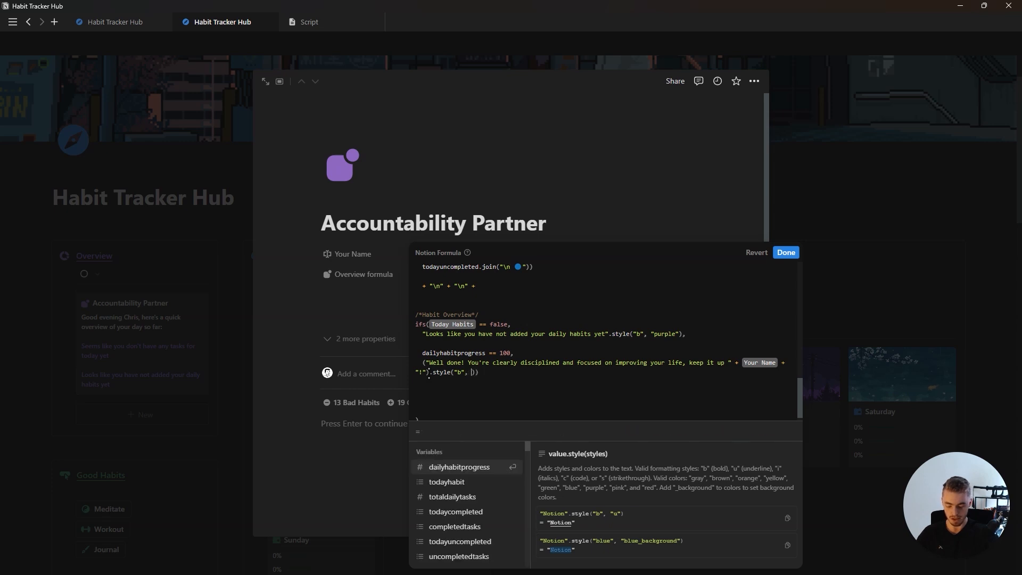
text(green)
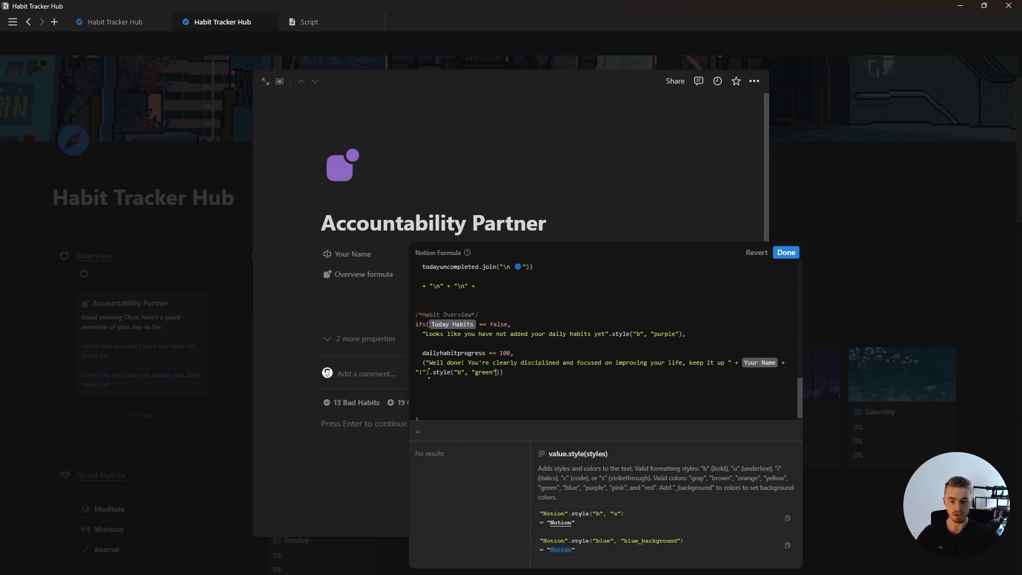
Save the overview formula and add the good and bad habits to the Monday page using its habit buttons
click(786, 253)
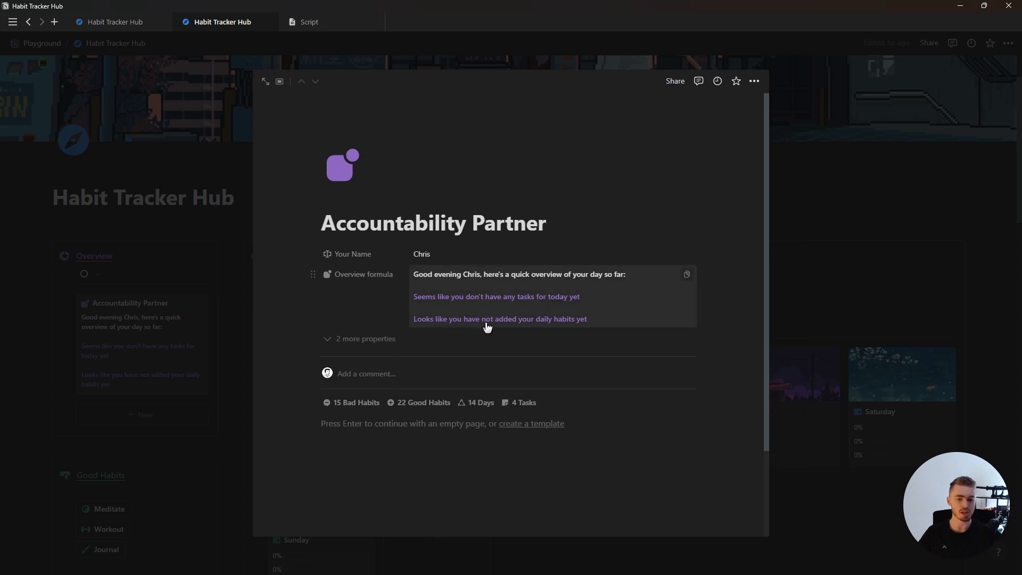
key(Escape)
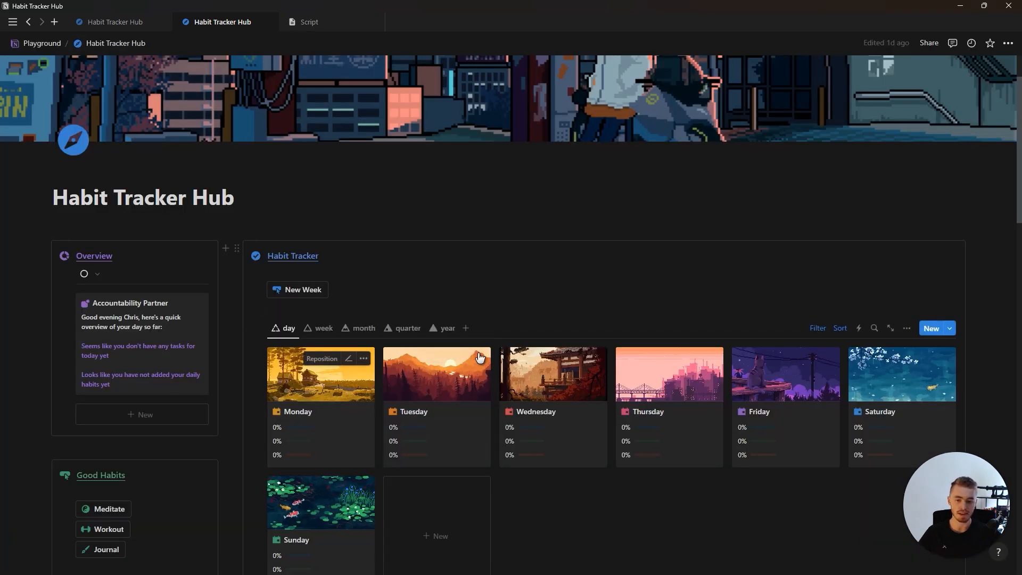
click(335, 381)
scroll(775, 326, down, 3)
click(677, 392)
scroll(742, 228, up, 3)
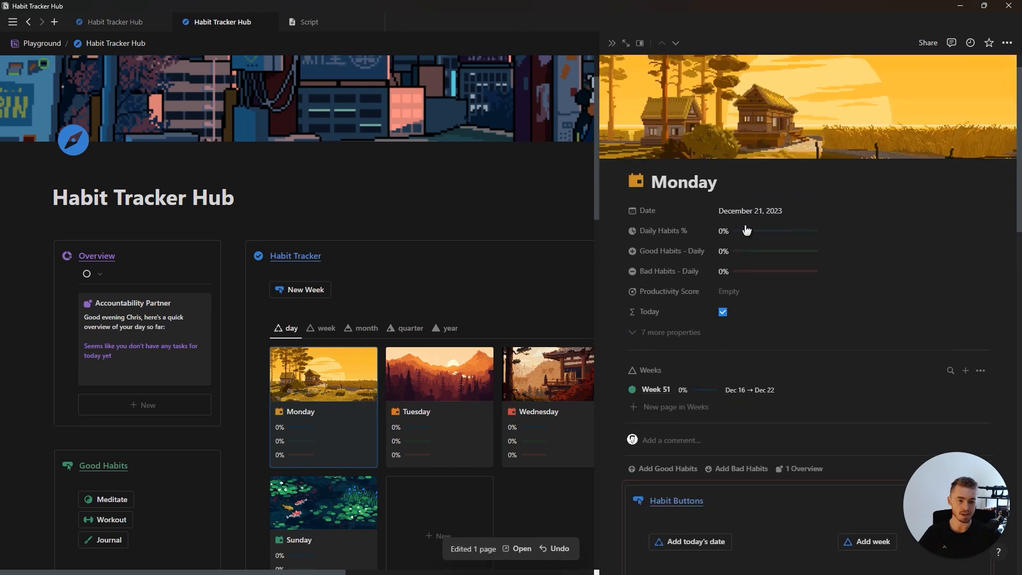
scroll(852, 362, down, 5)
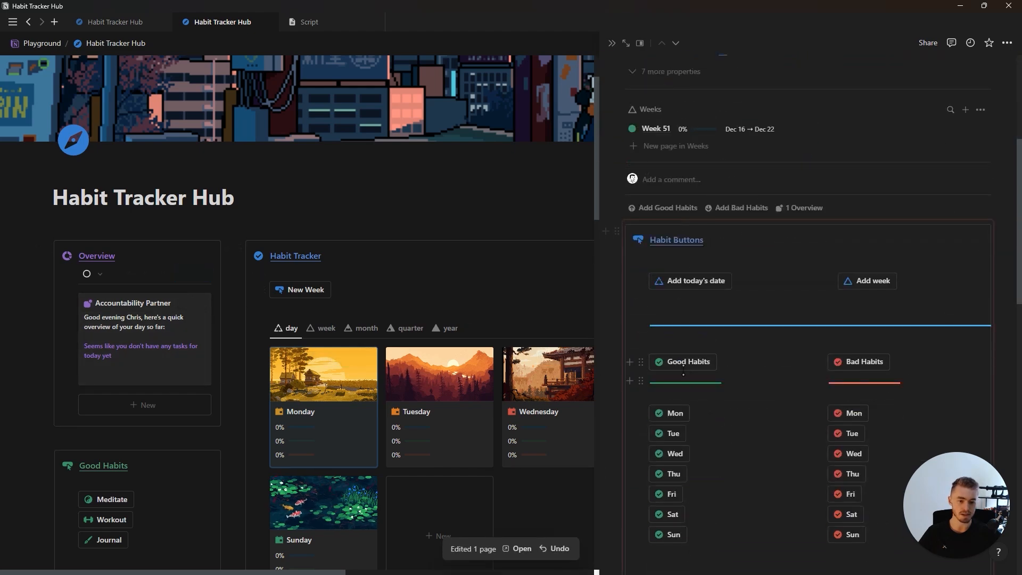
click(854, 361)
scroll(820, 239, up, 5)
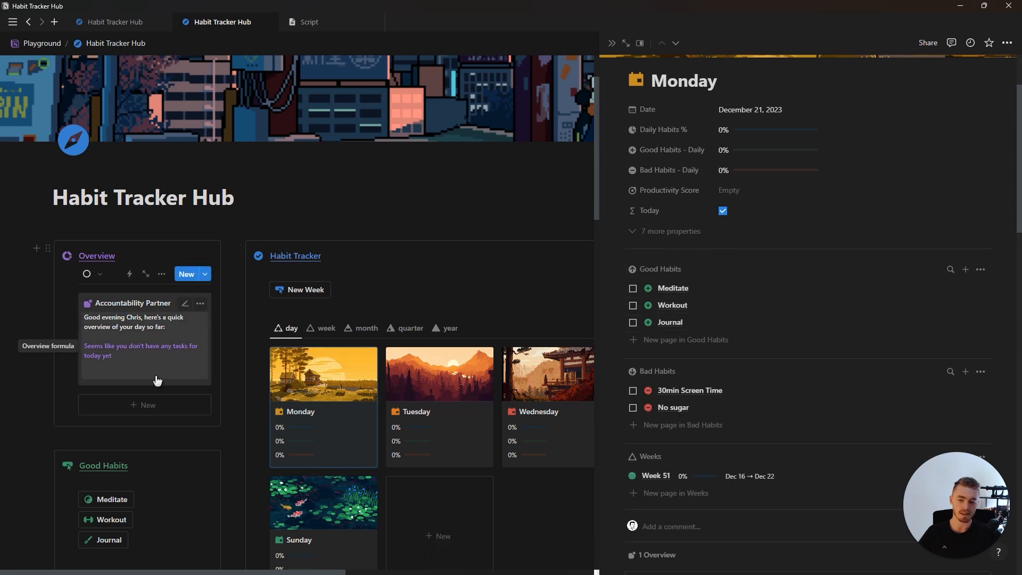
Check off Meditate, Workout, Journal, 30min Screen Time and No sugar on the Monday page
click(633, 289)
click(633, 305)
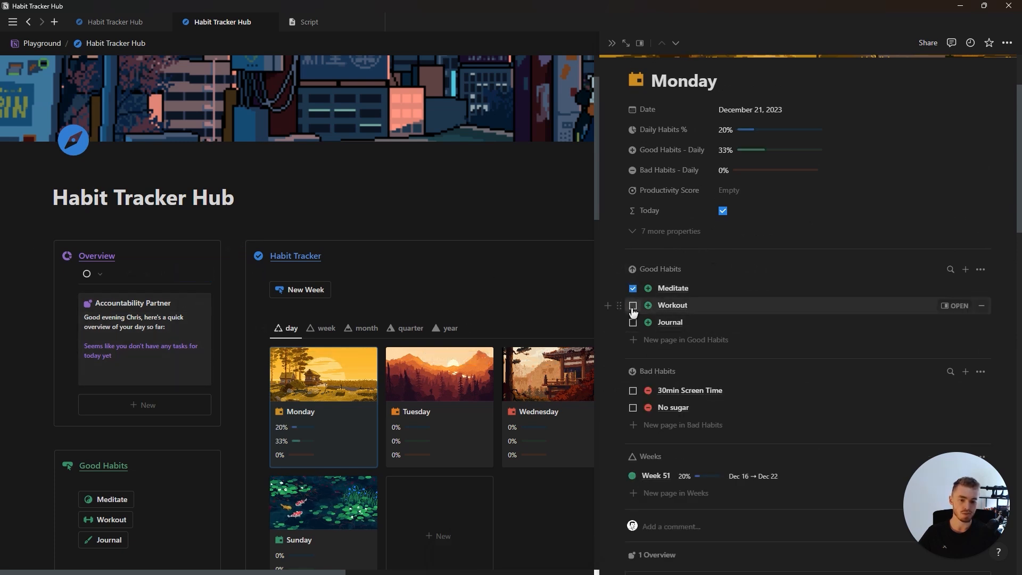
click(633, 322)
click(633, 391)
click(633, 408)
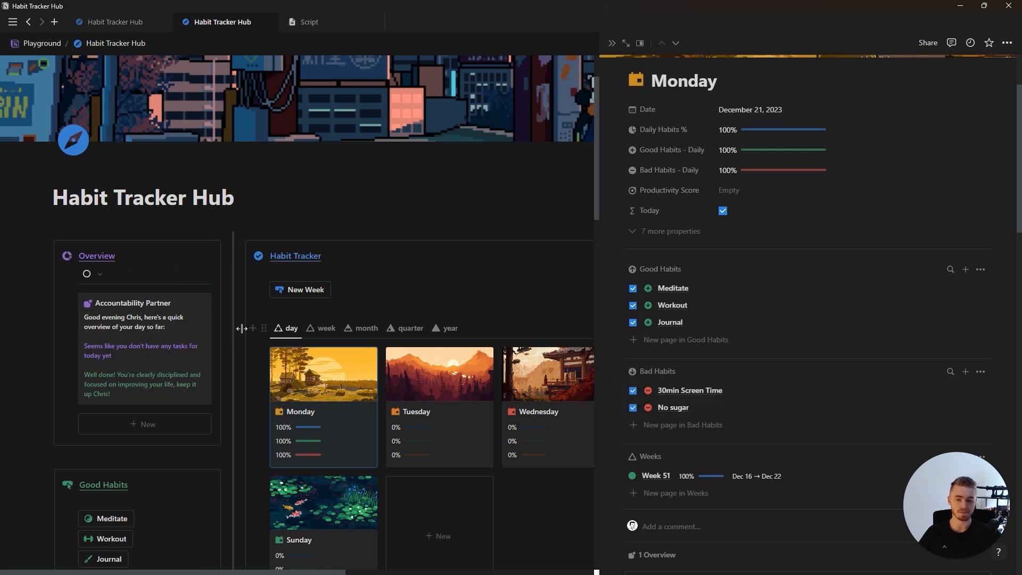
Uncheck No sugar, Journal and Workout on the Monday page and close it
click(633, 408)
click(633, 323)
click(633, 306)
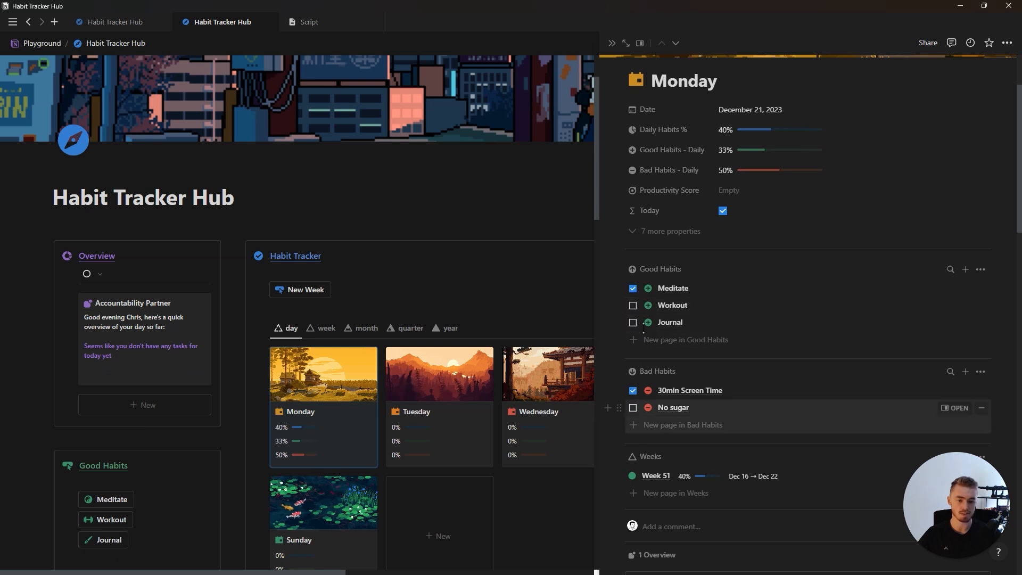
key(Escape)
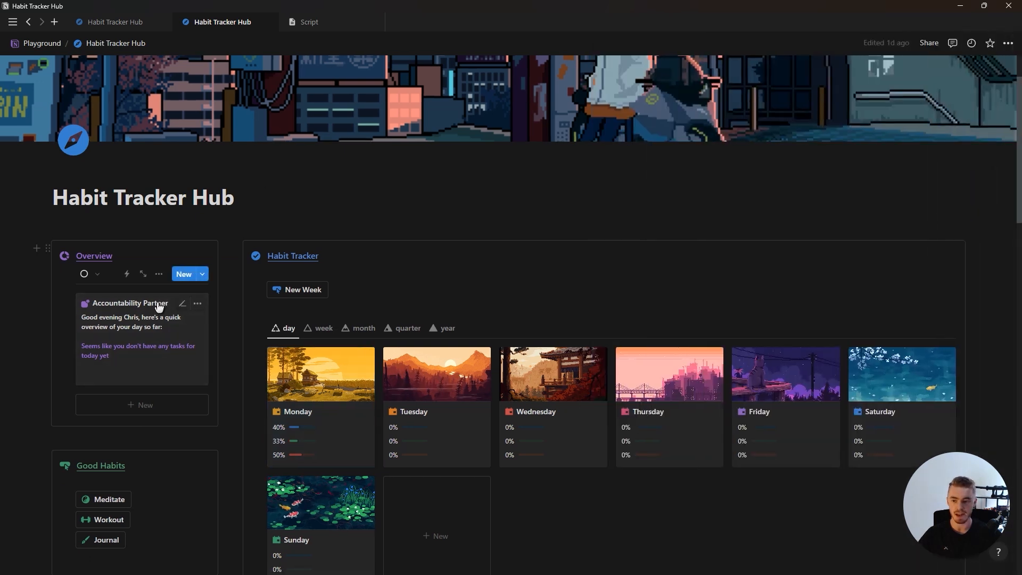
Reopen the Accountability Partner's overview formula and add a comma and a blank line after the green Well done message, removing the spare lines
click(157, 307)
click(486, 306)
scroll(614, 370, down, 2)
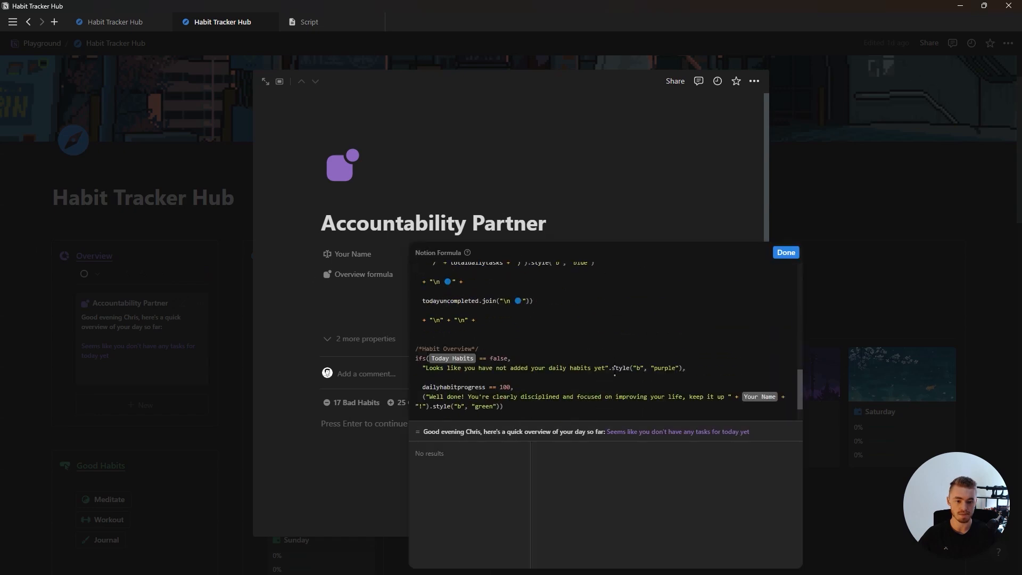
scroll(615, 369, down, 1)
click(423, 391)
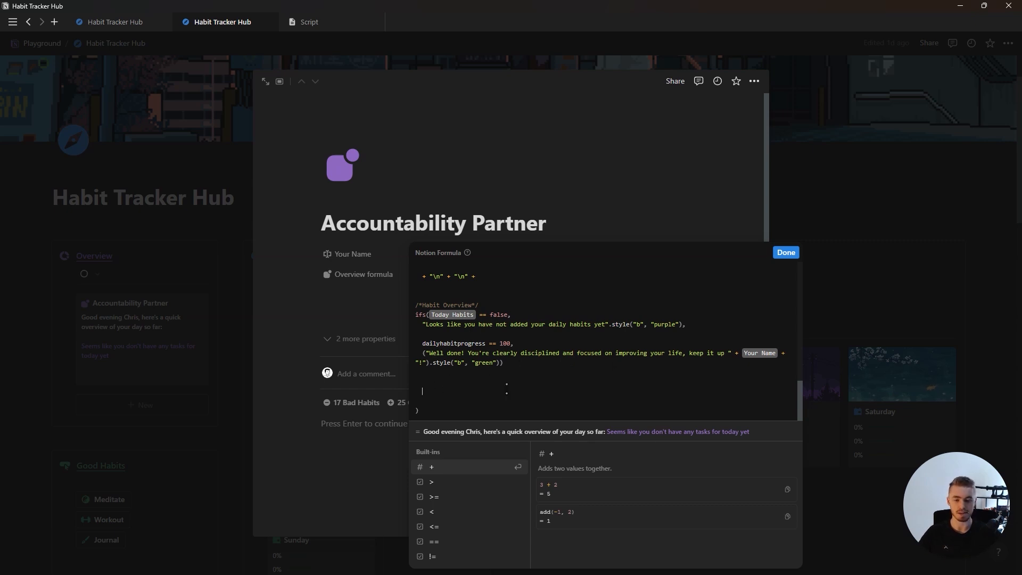
key(BackSpace)
key(BackSpace)
key(BackSpace)
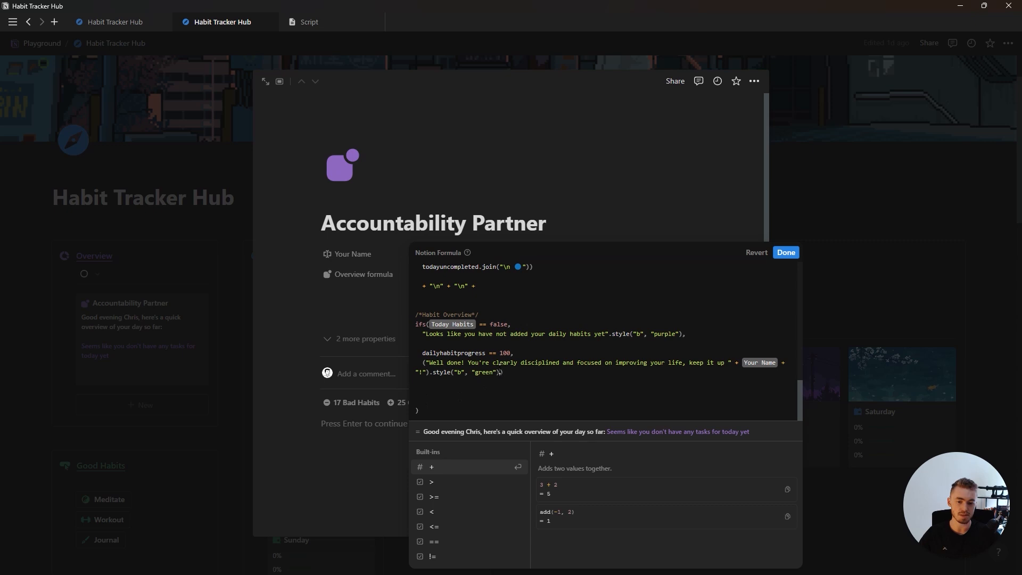
text(,)
key(Return)
key(Return)
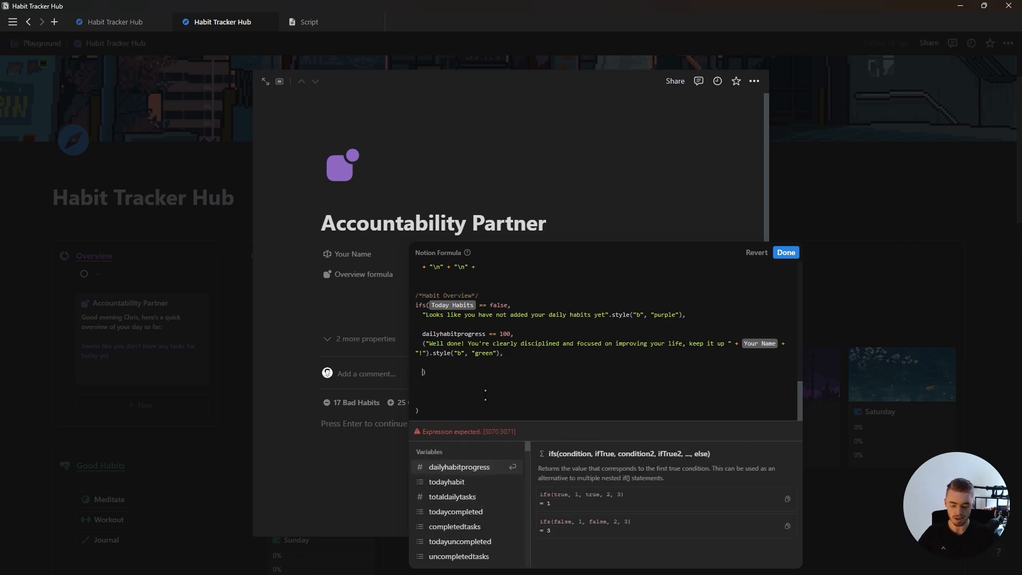
Enter "Your daily habit progress for " as the fallback result of the ifs and make it bold with .style("b")
text(")
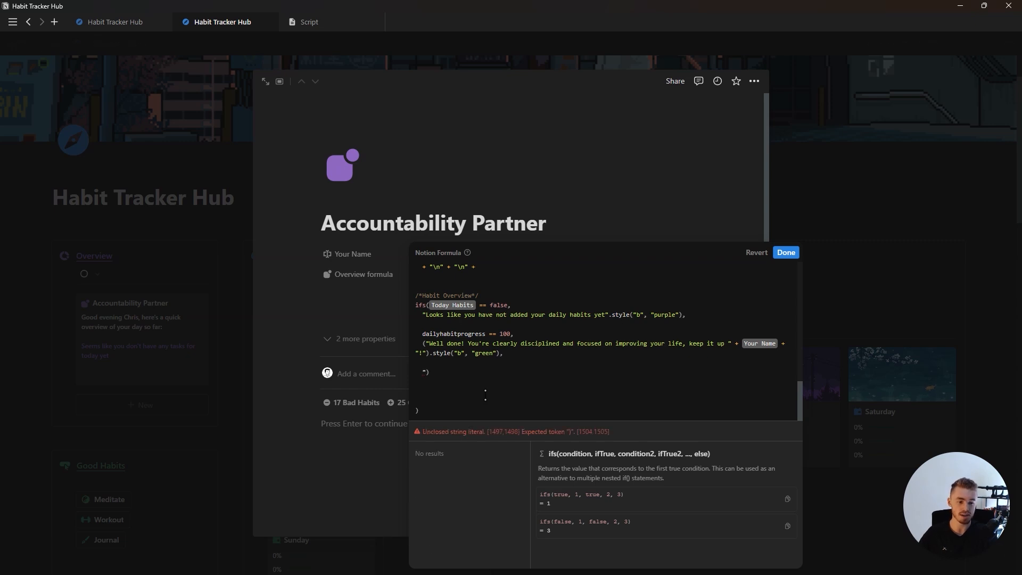
text(Your daily habit progress for)
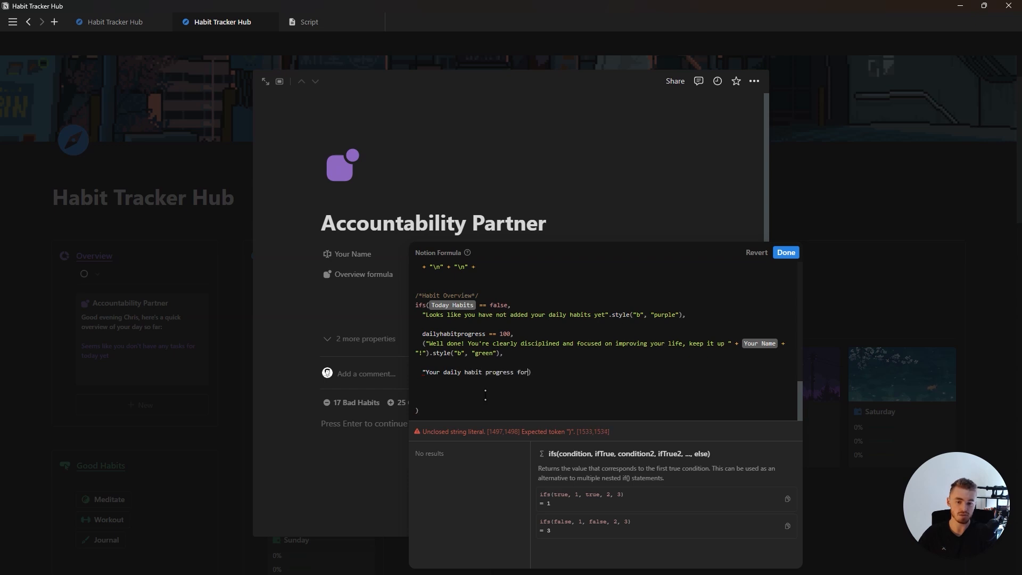
text(")
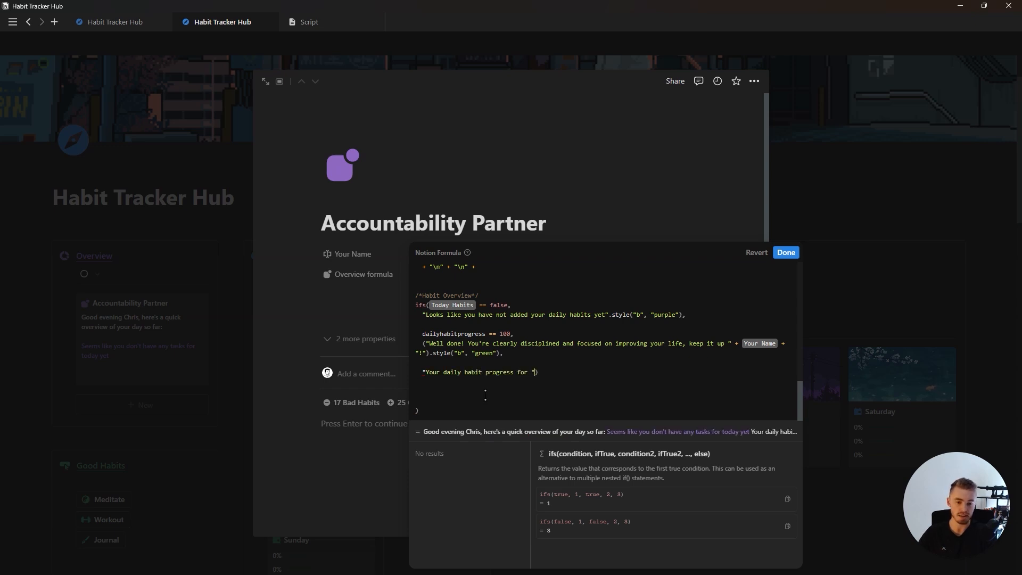
text(.style()
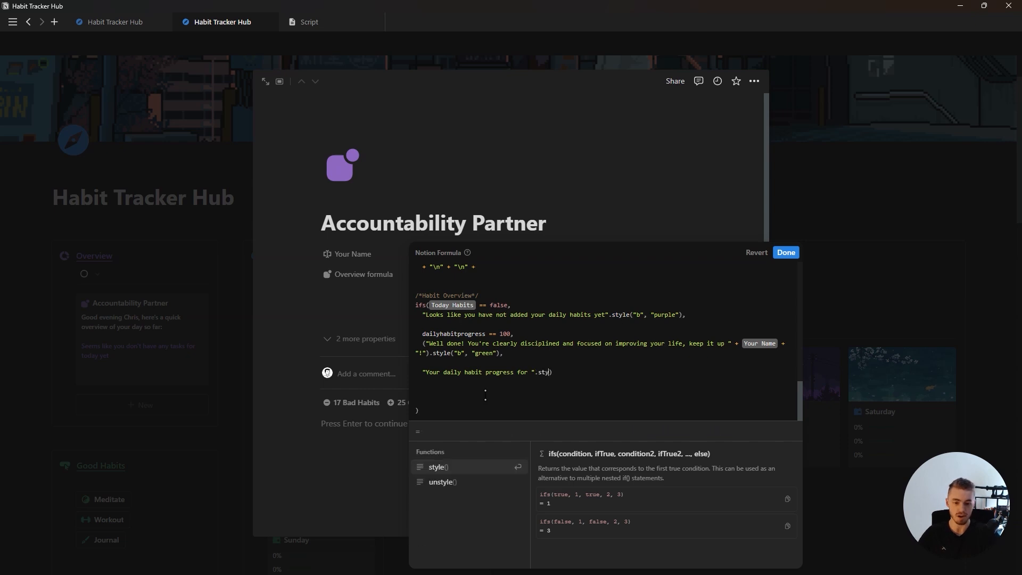
text("b"))
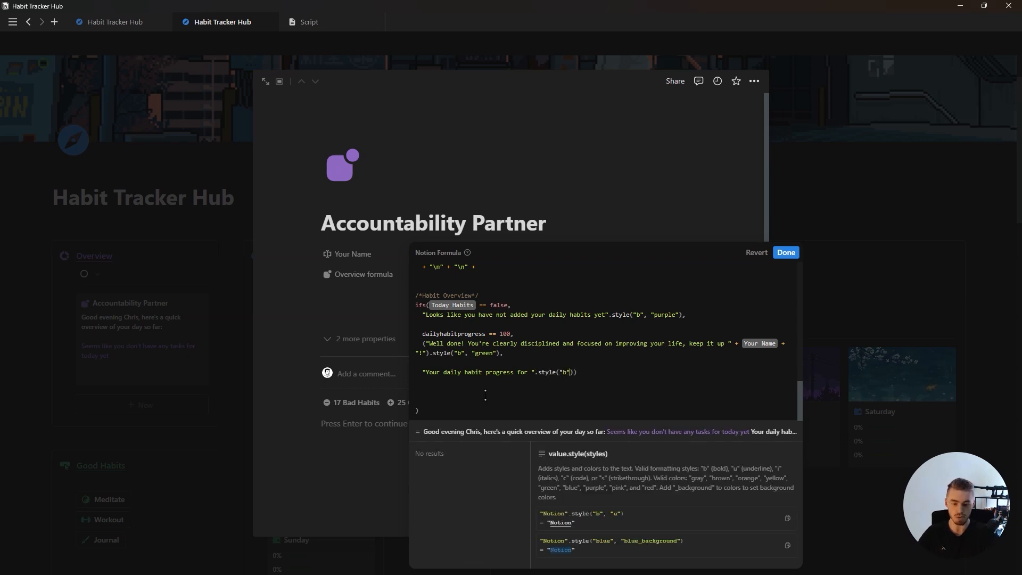
Append a line break, "\n", and the todayhabit variable to the daily habit progress message
text( +)
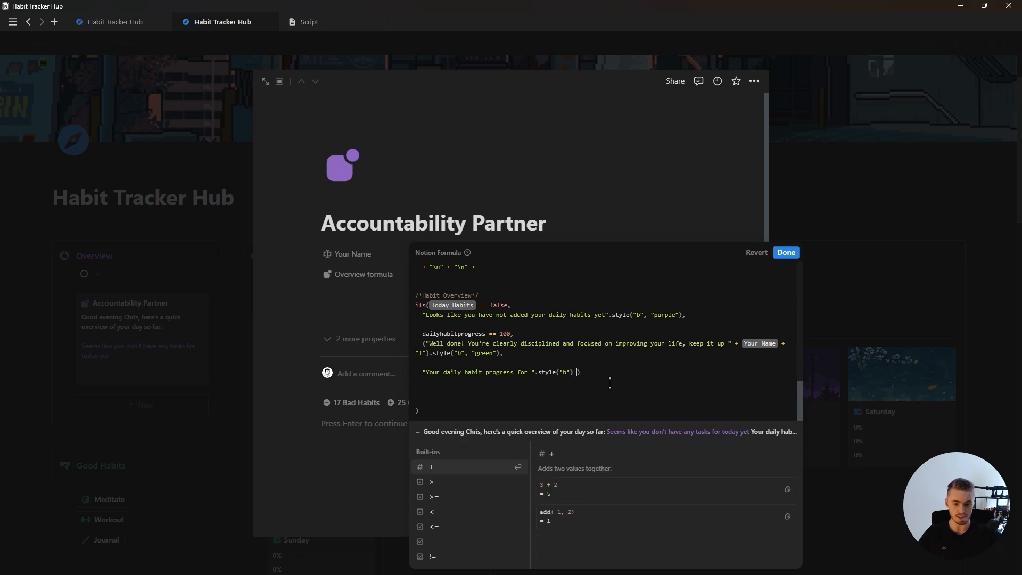
text( ")
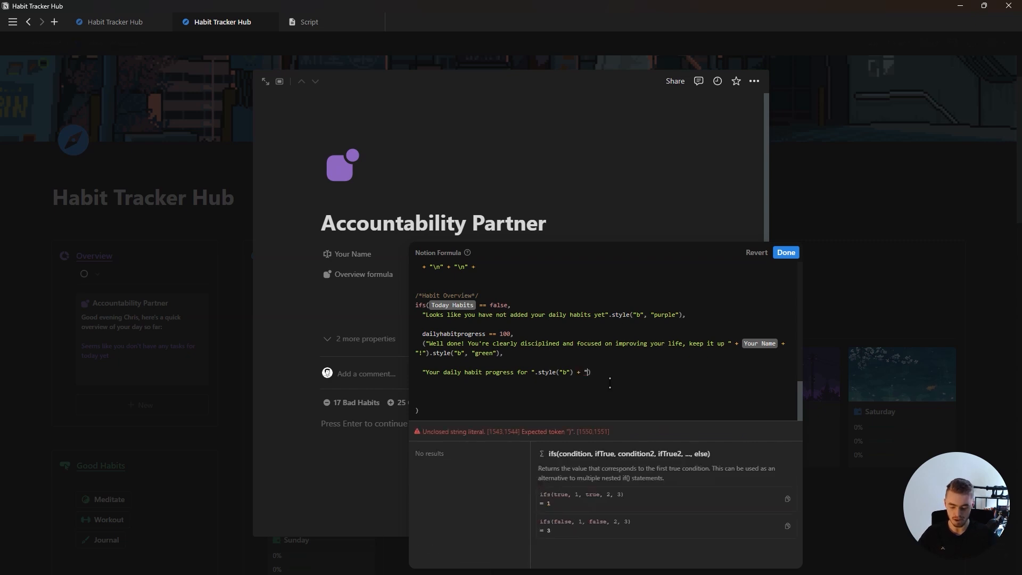
text(\n" +)
key(Return)
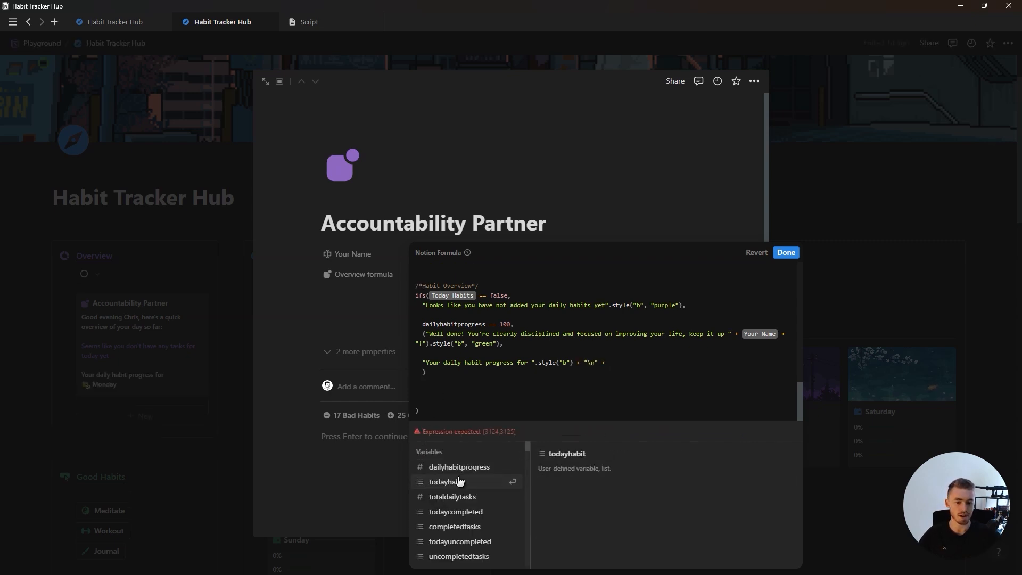
click(458, 484)
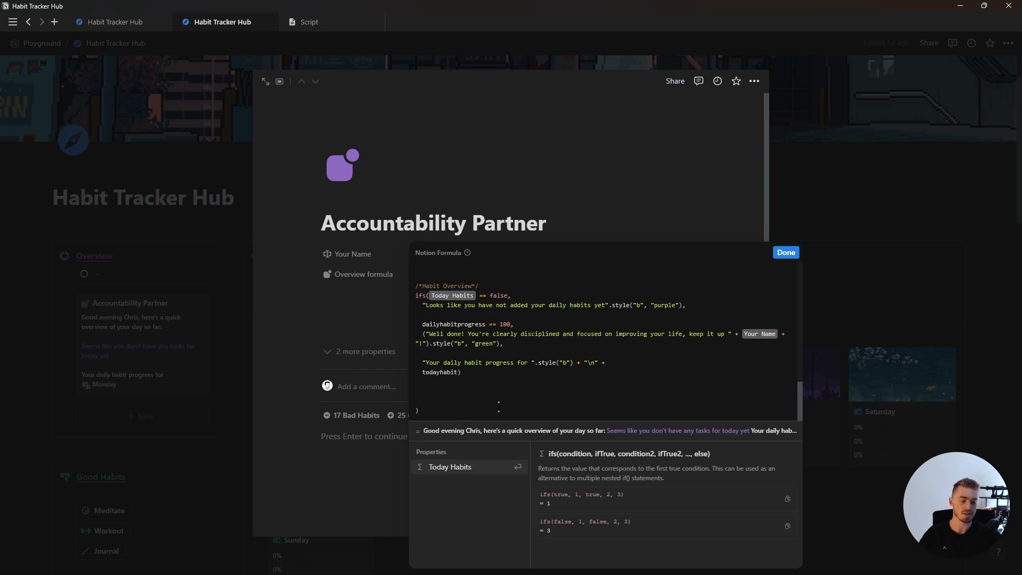
Append the text " is " after todayhabit and style it bold with .style("b")
text(+ " is)
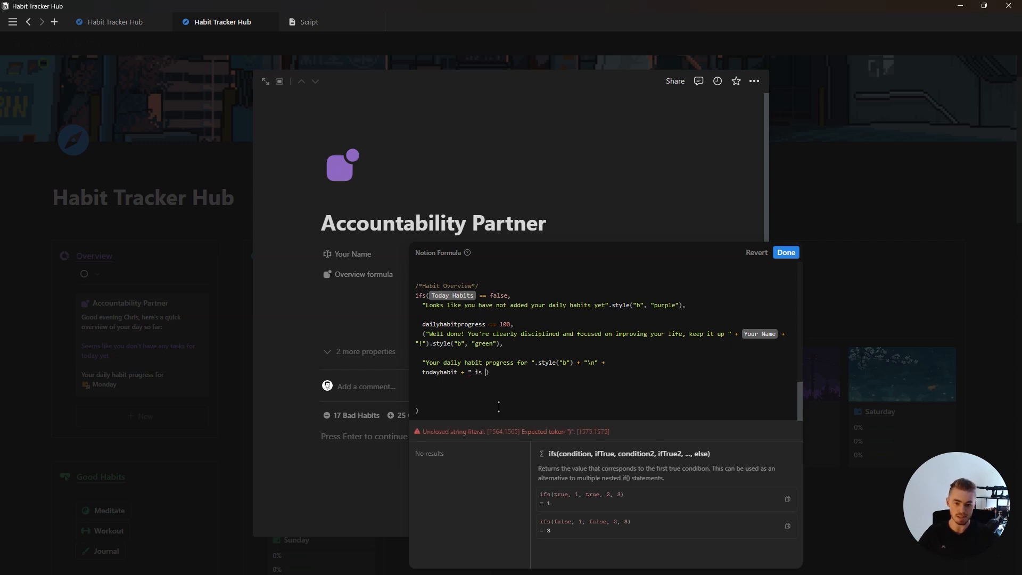
text( ")
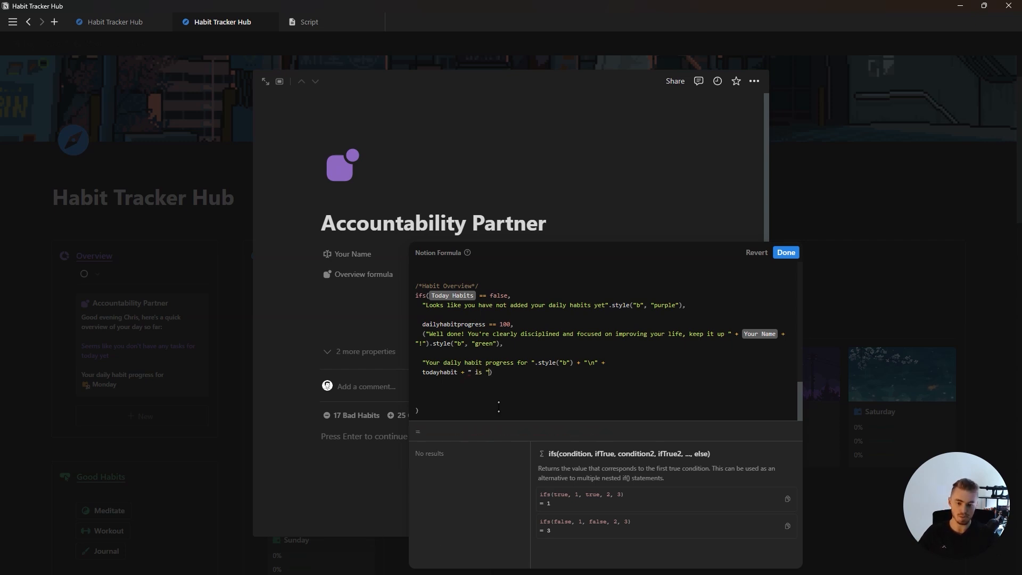
text(.style("b)
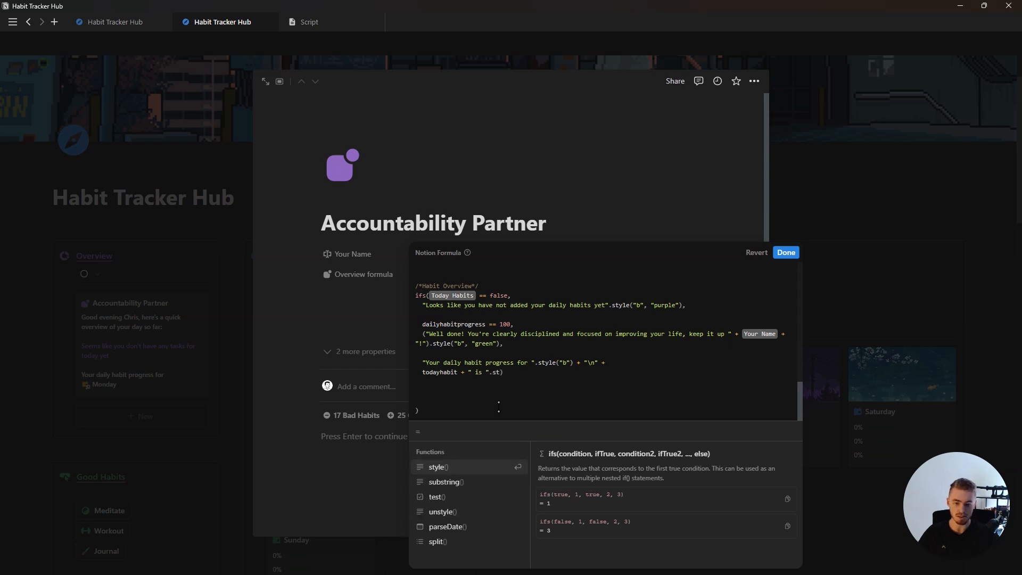
text(")
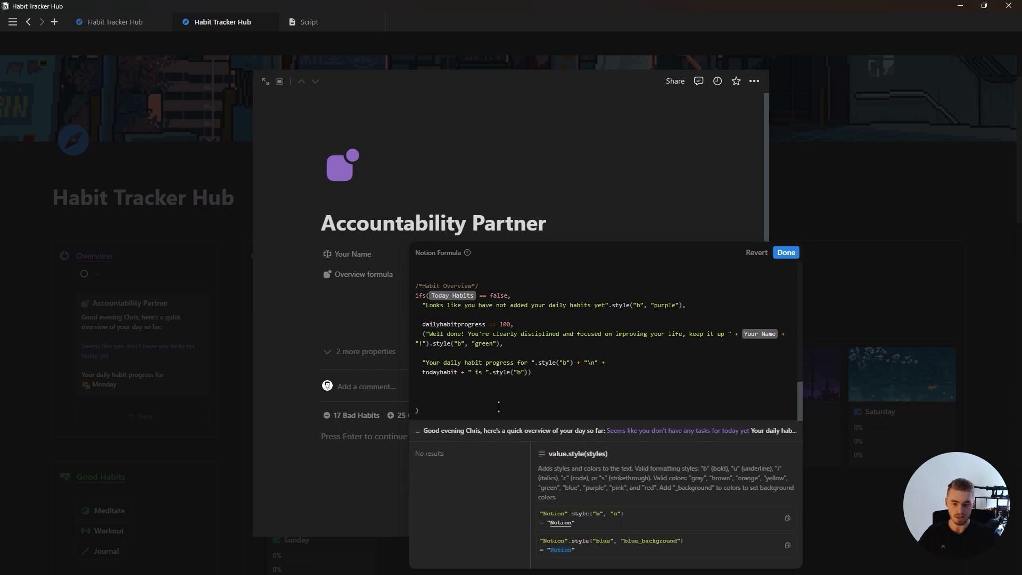
Append the dailyhabitprogress variable and a "%" string to the fallback message, and save the formula
text() +)
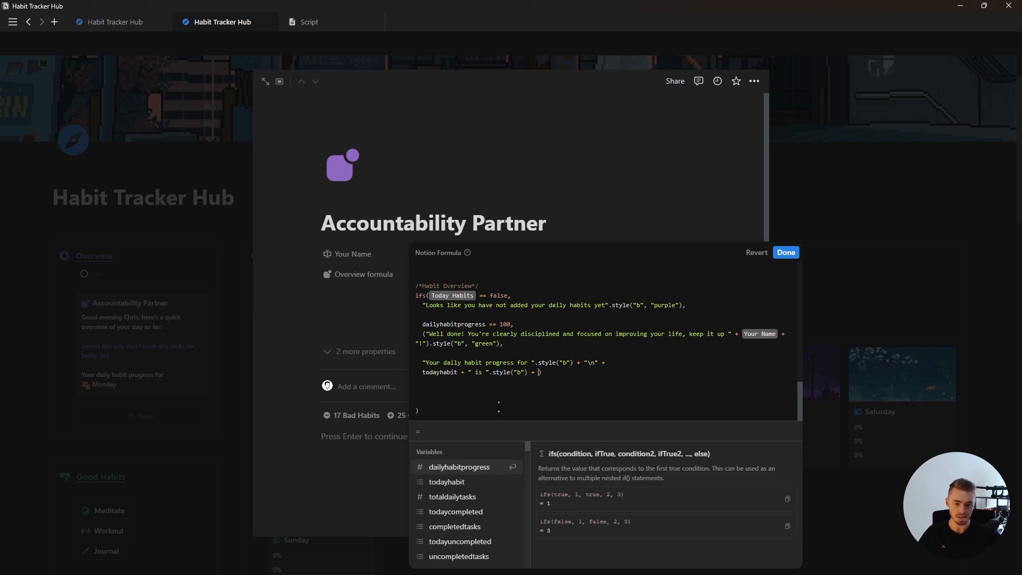
click(476, 472)
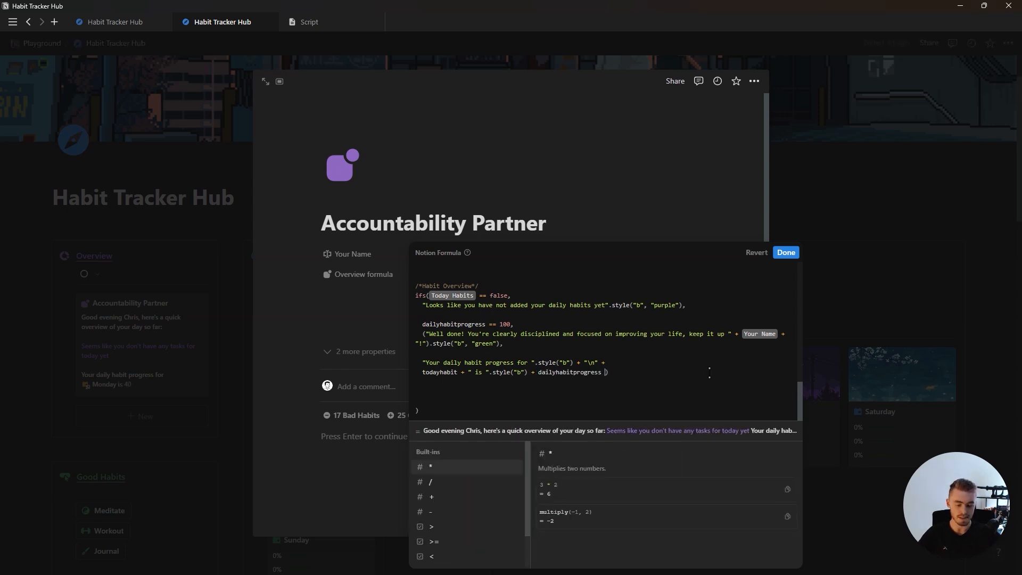
text(+ "%")
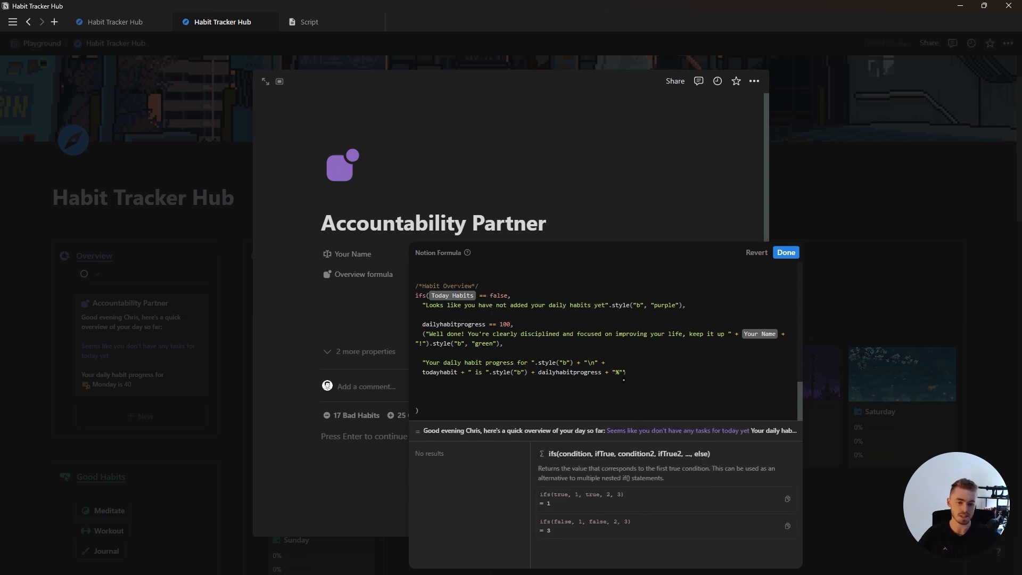
click(786, 253)
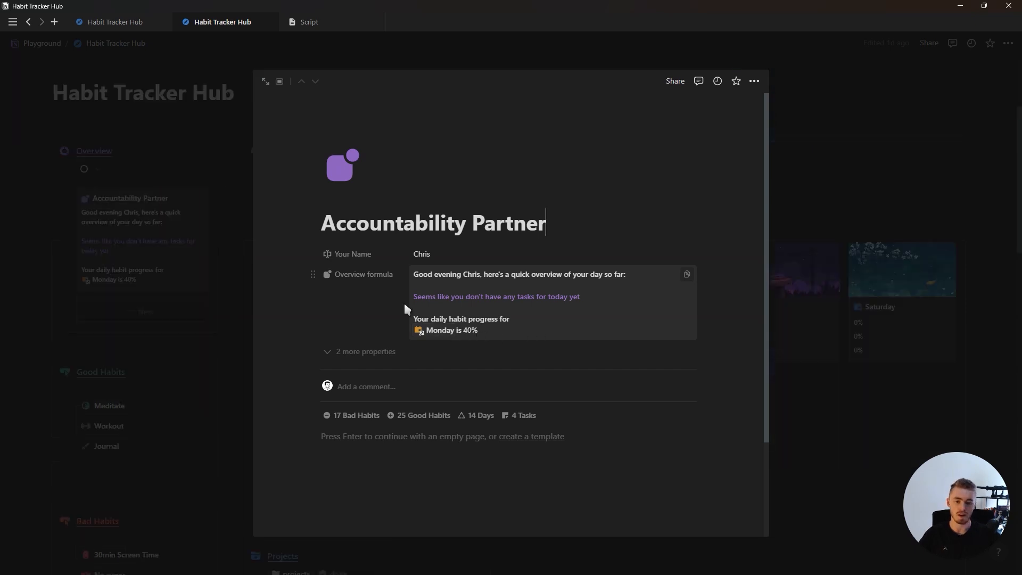
Open Monday from the overview message, check off Journal and No sugar, and return to the Accountability Partner page
click(436, 331)
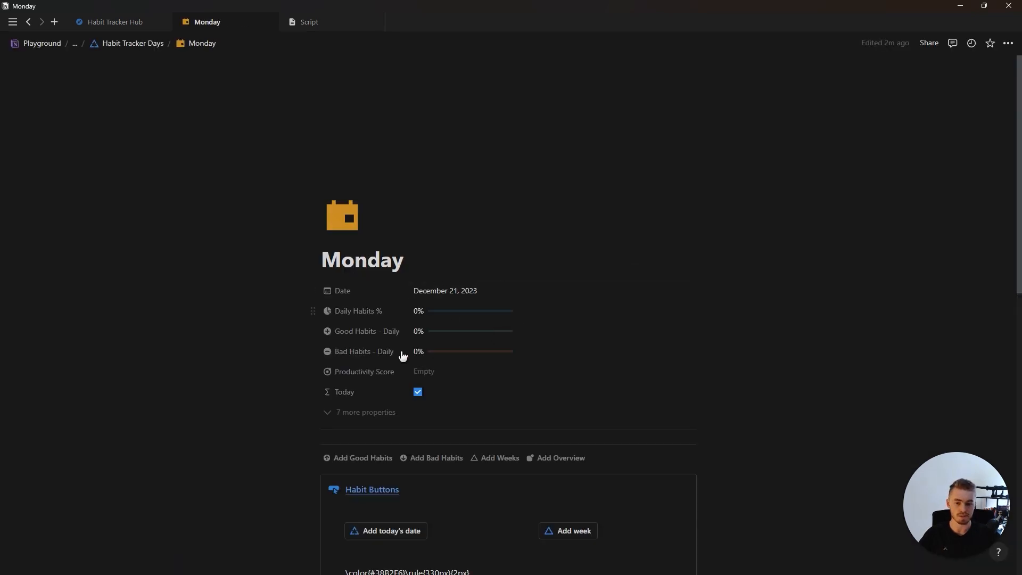
scroll(401, 356, down, 5)
click(328, 323)
click(328, 238)
scroll(372, 250, up, 4)
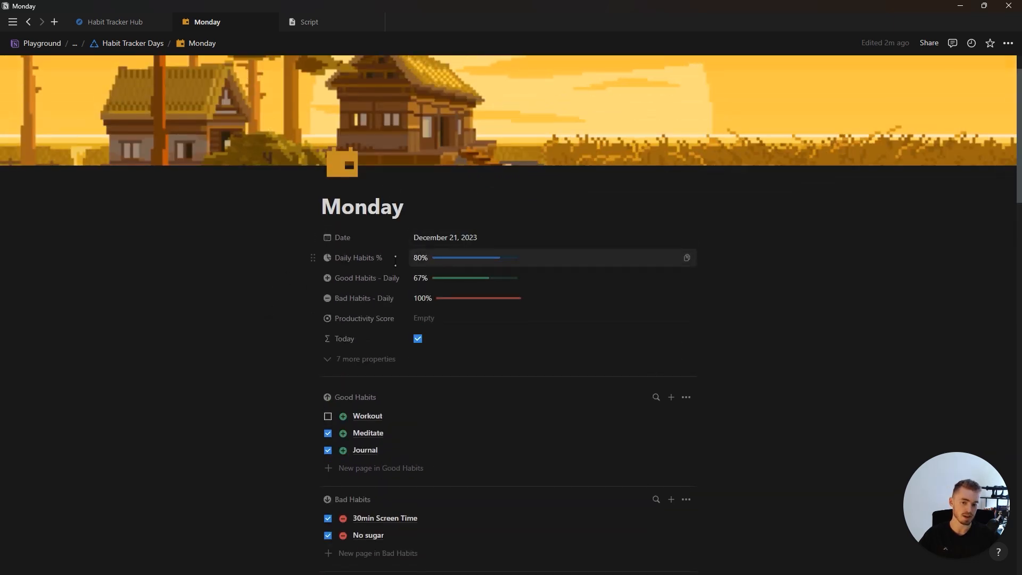
key(alt+Left)
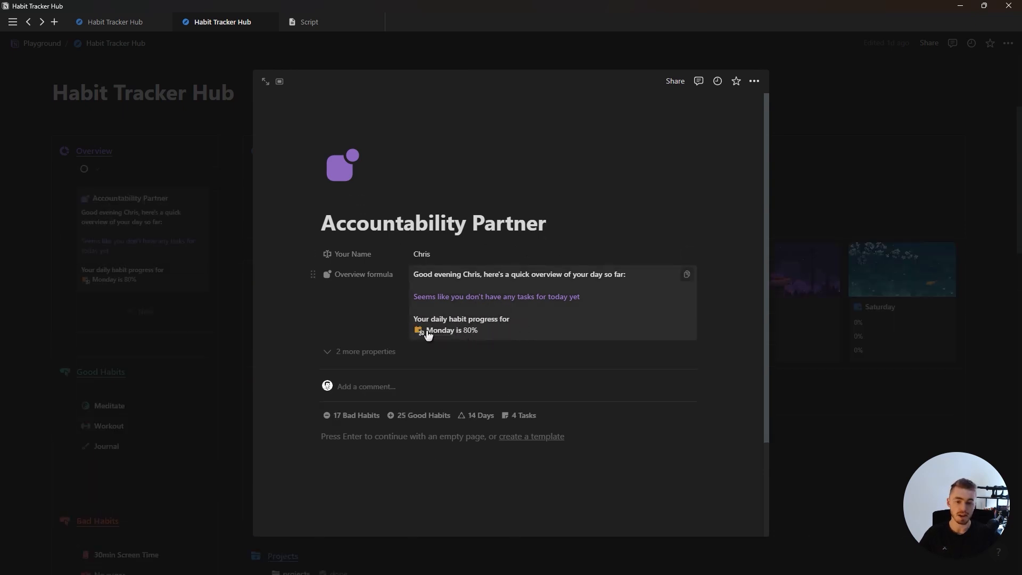
In the overview formula, move dailyhabitprogress + "%" onto its own indented line and wrap it in a nested ifs()
click(488, 336)
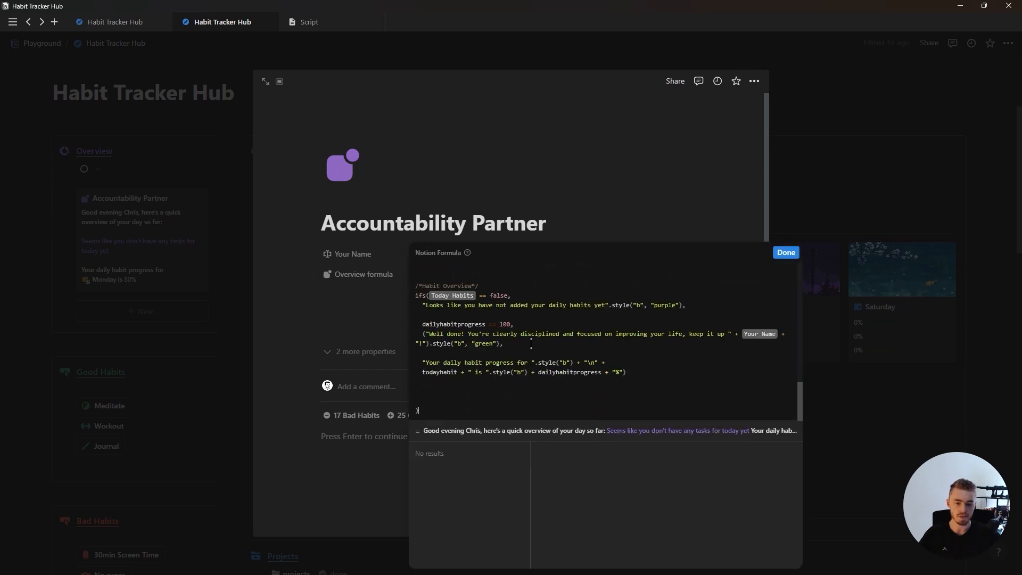
click(467, 382)
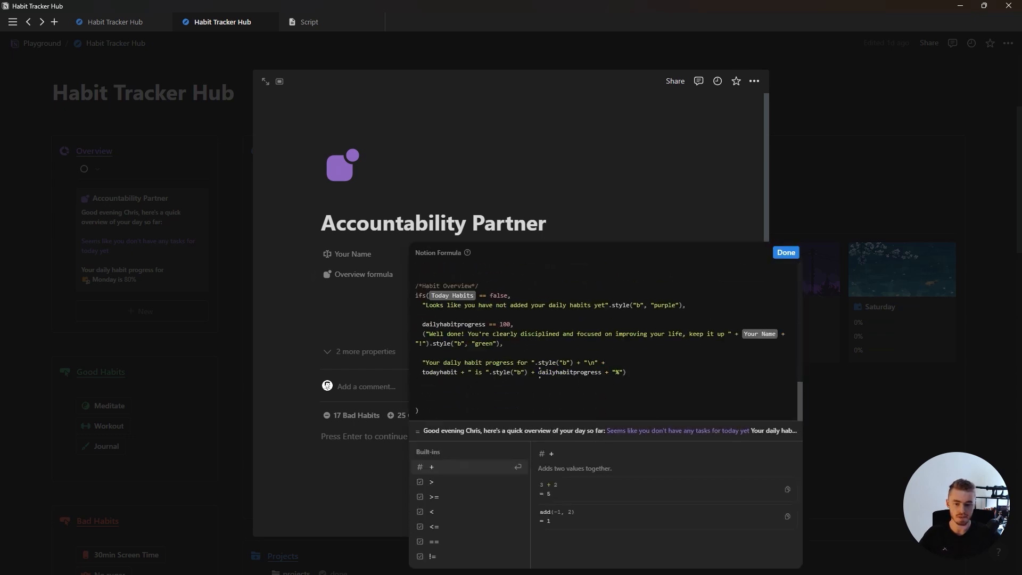
key(Return)
key(Return)
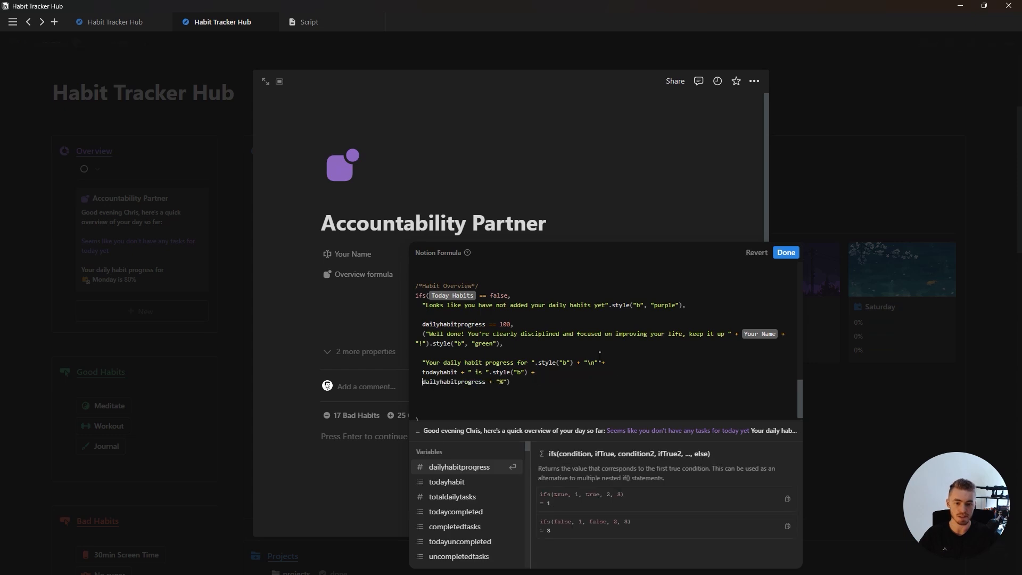
key(Return)
key(Tab)
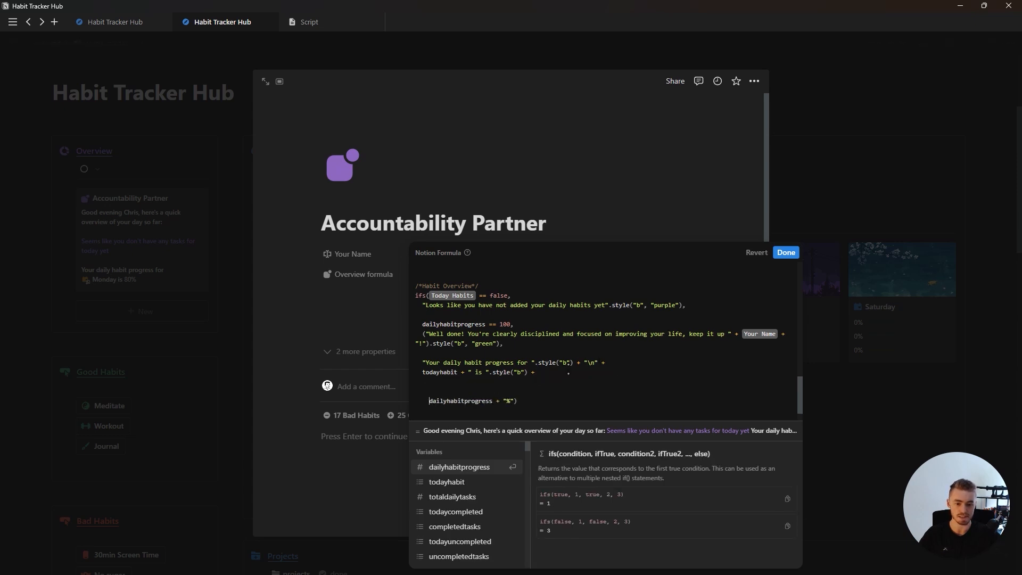
text(ifs()
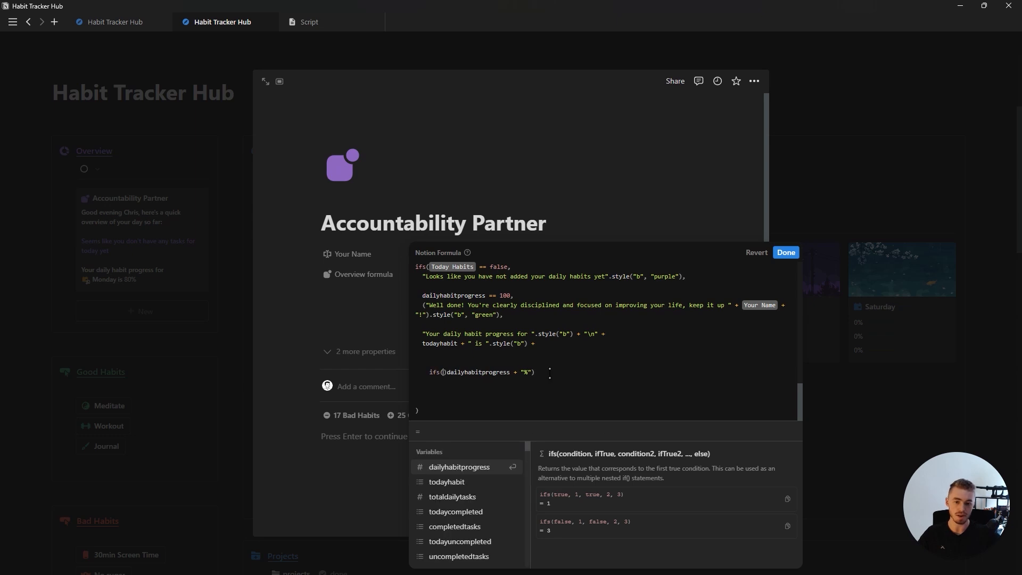
key(Delete)
click(550, 372)
text())
click(442, 371)
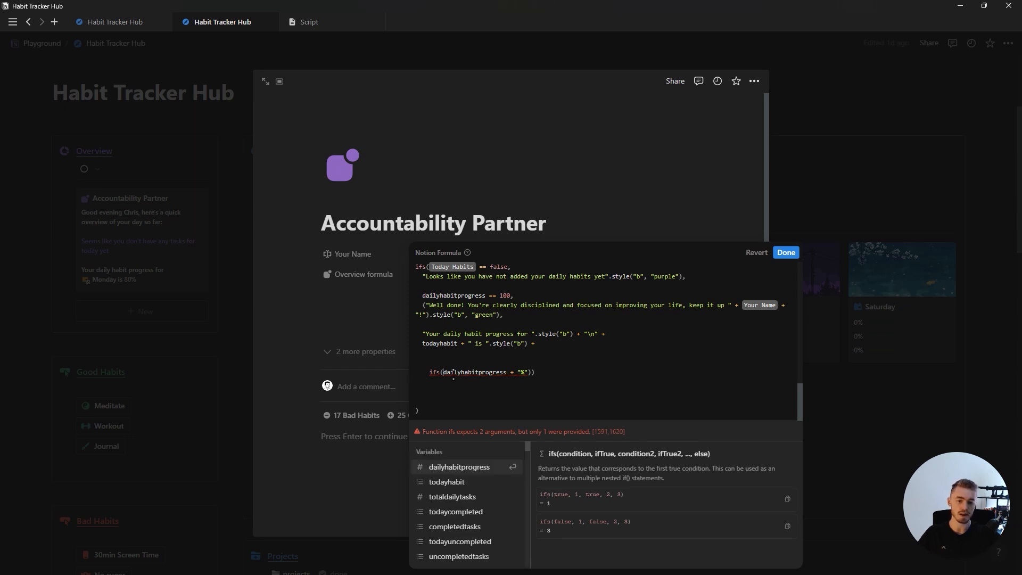
Make the nested ifs() return dailyhabitprogress.format() + "%" when dailyhabitprogress < 20
text(< 20)
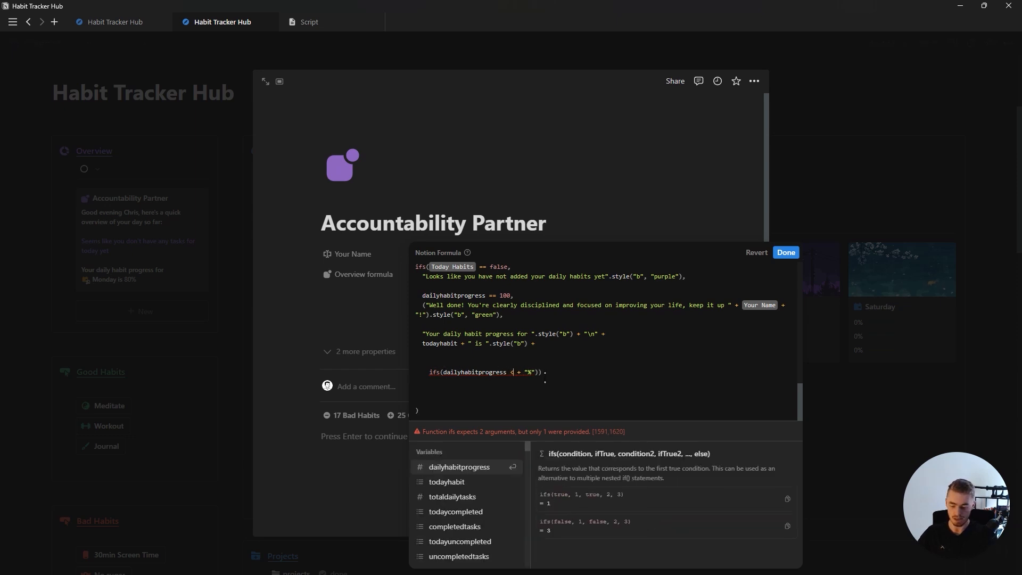
text(, dailyhabitprogress)
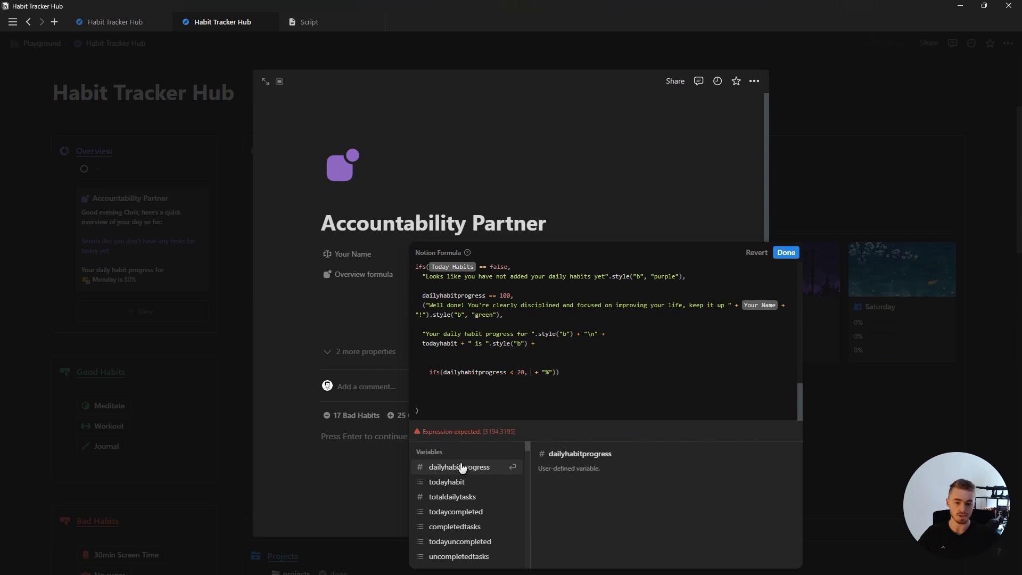
text(.format())
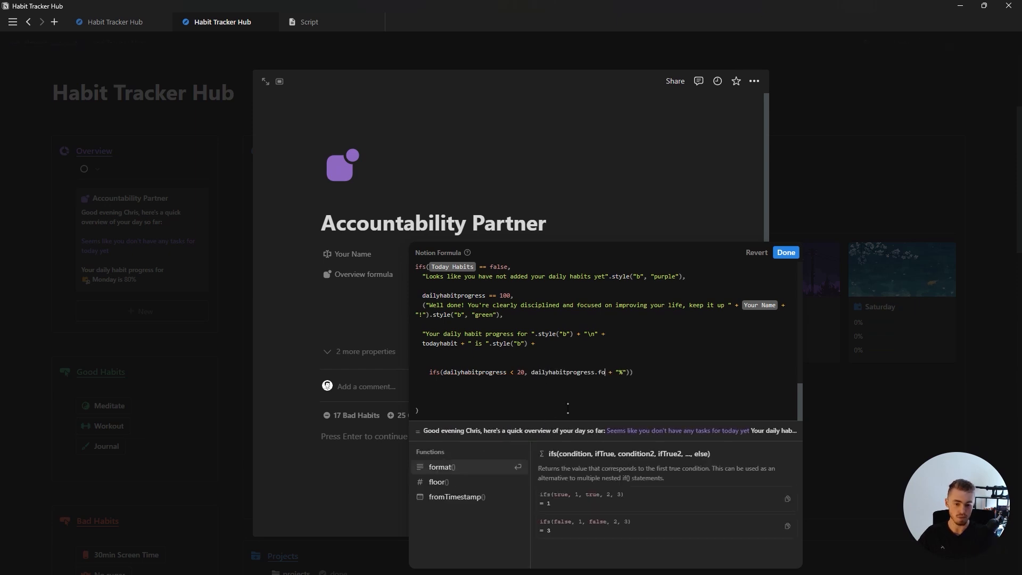
text( + "%"))
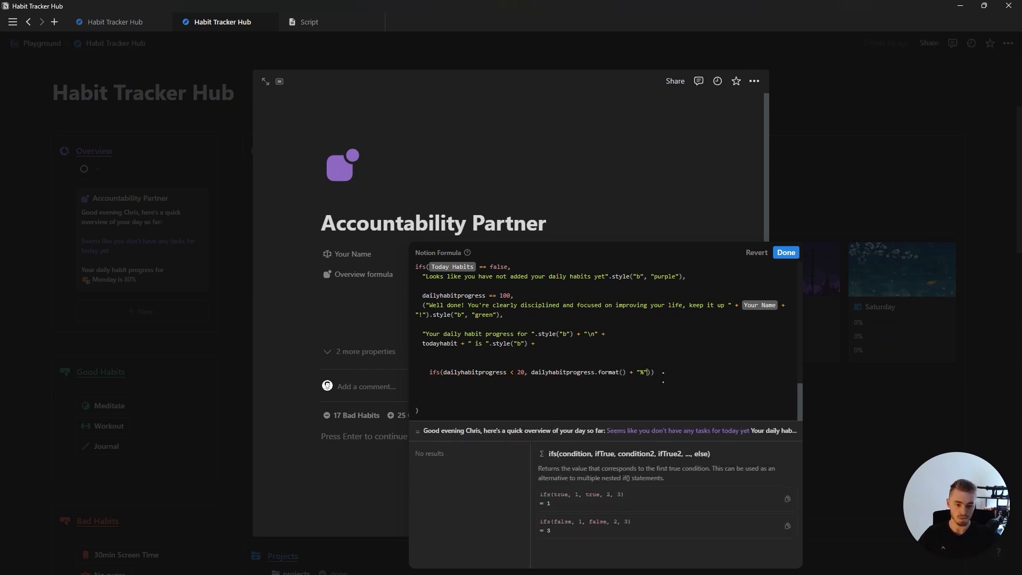
Enclose the under-20 percentage result in parentheses and style it with .style("b", "red")
text(()
click(654, 373)
text(.sty)
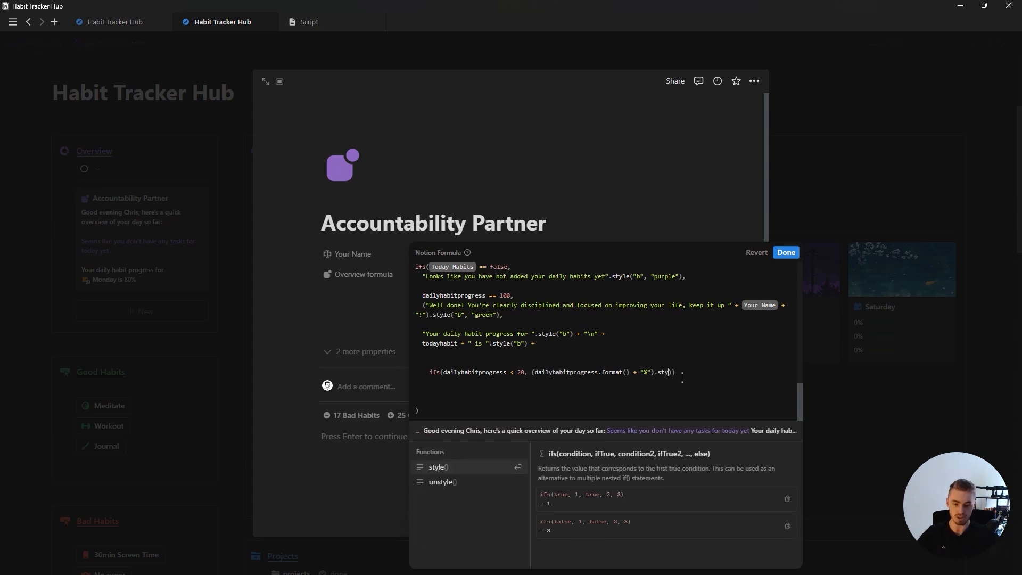
key(Return)
text("b", "red")
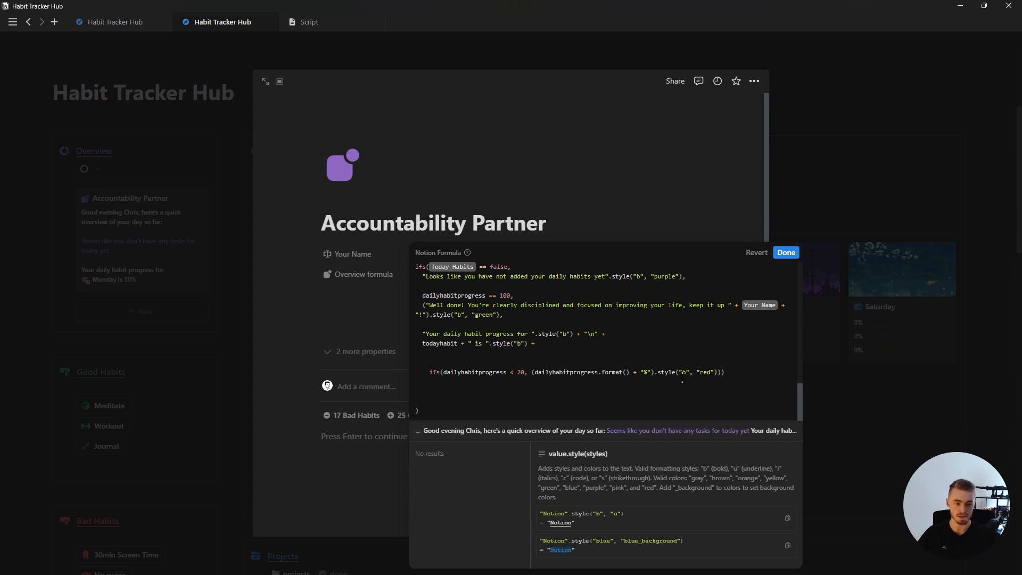
Duplicate the under-20 condition on a new line, changing its threshold to 40 and its colour to "pink"
text(),)
drag(721, 374, 456, 373)
key(Right)
key(Return)
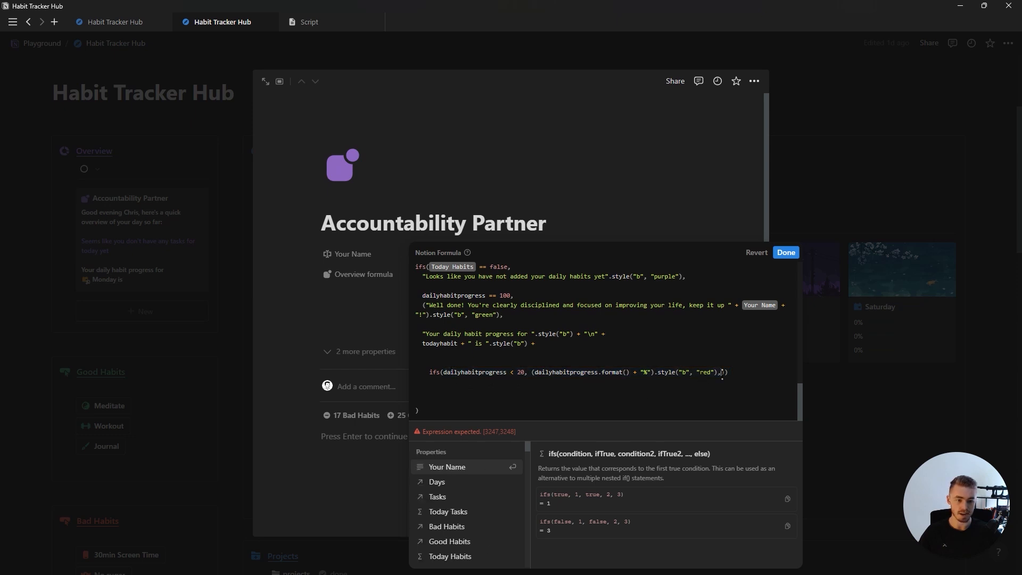
text(dailyhabitprogress < 20, (dailyhabitprogress.format() + "%").style("b", "red"),)
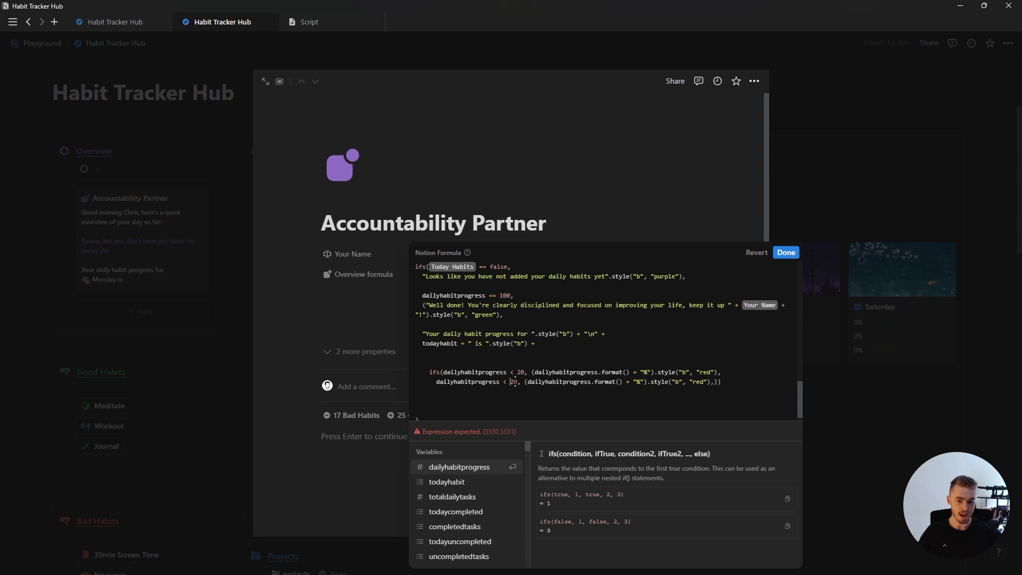
key(Delete)
text(4)
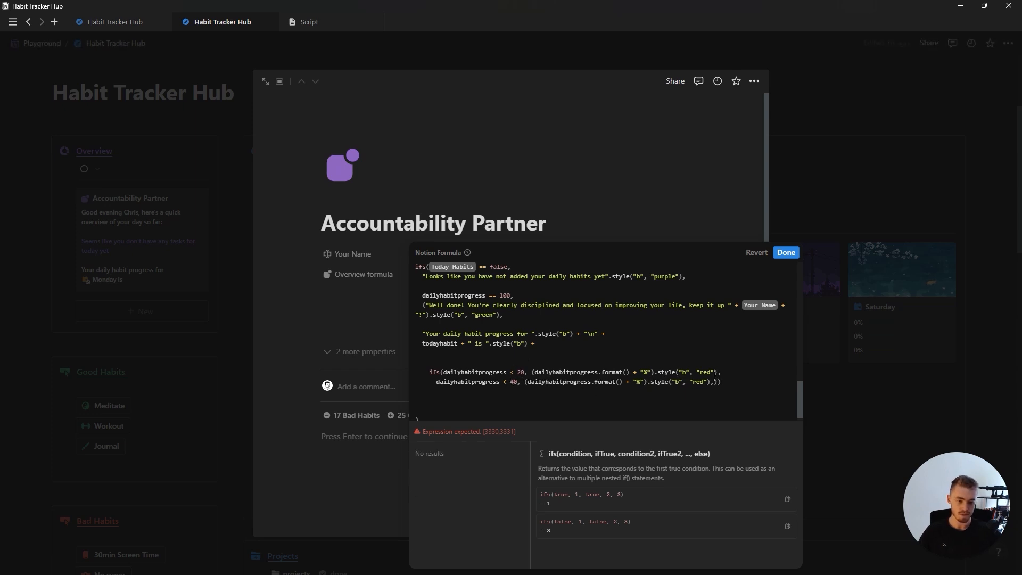
click(716, 382)
double_click(697, 381)
text(pink)
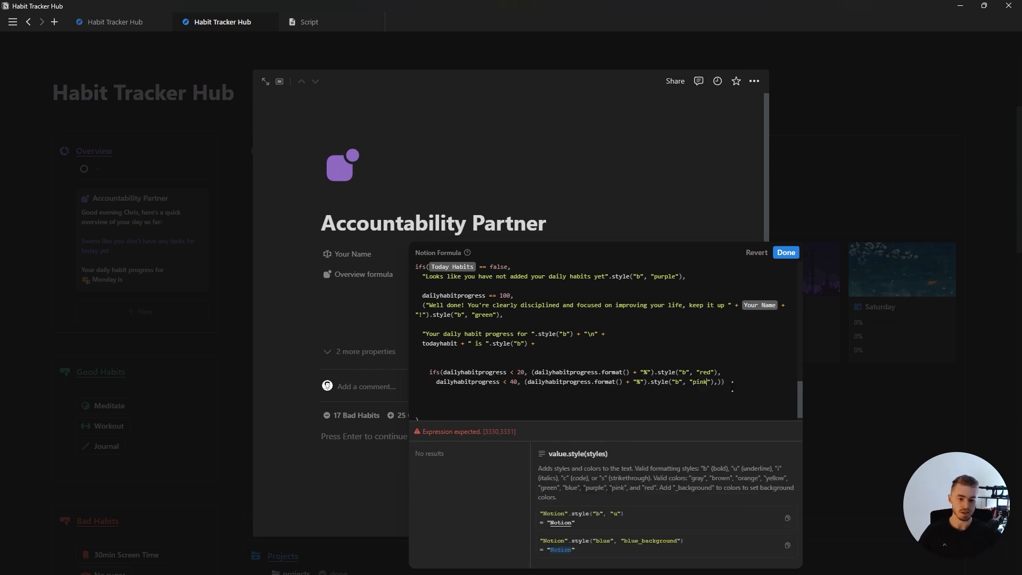
Add another copy of the condition with the threshold set to 60 and the colour set to "purple"
text(dailyhabitprogress < 20, (dailyhabitprogress.format() + "%").style("b", "red"),)
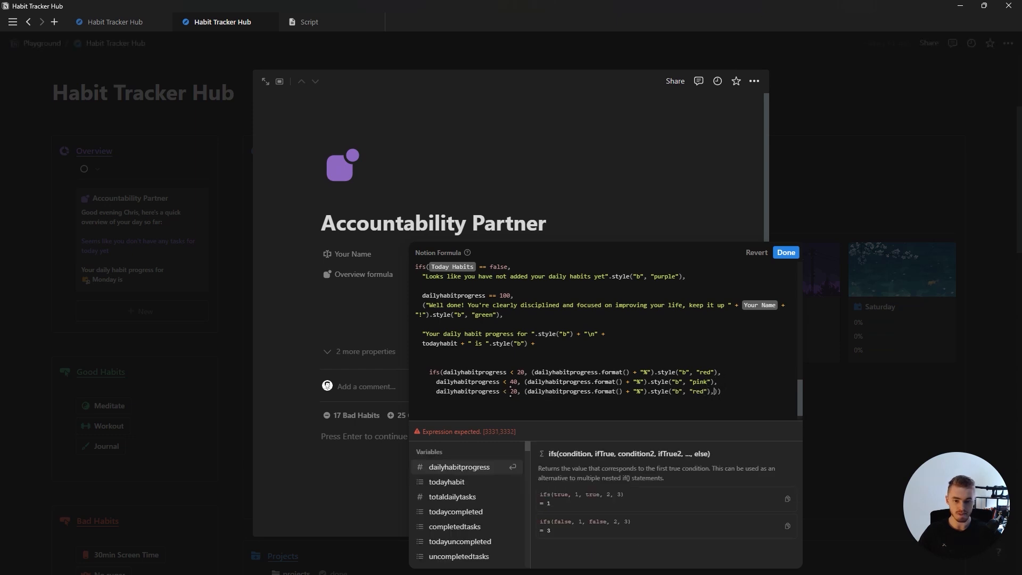
double_click(513, 391)
text(60)
double_click(697, 391)
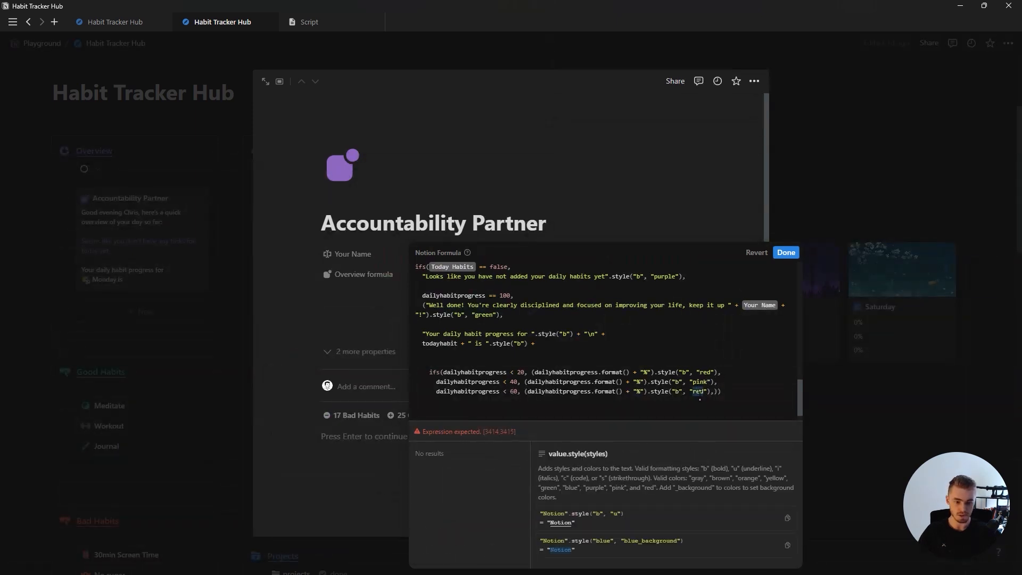
text(purple)
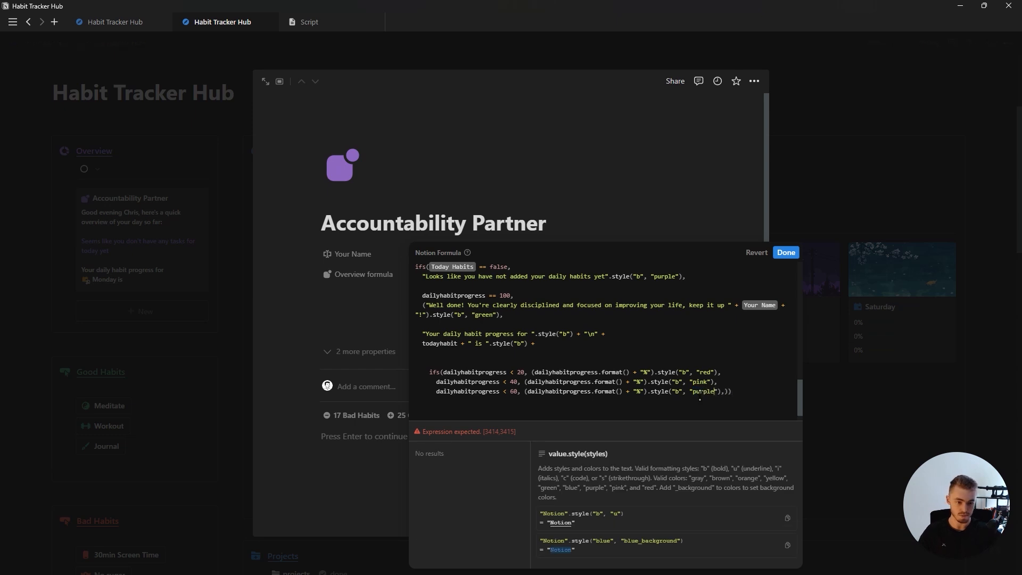
Add a further copy of the condition with the threshold 80 and the colour "blue"
text(dailyhabitprogress < 20, (dailyhabitprogress.format() + "%").style("b", "red"),)
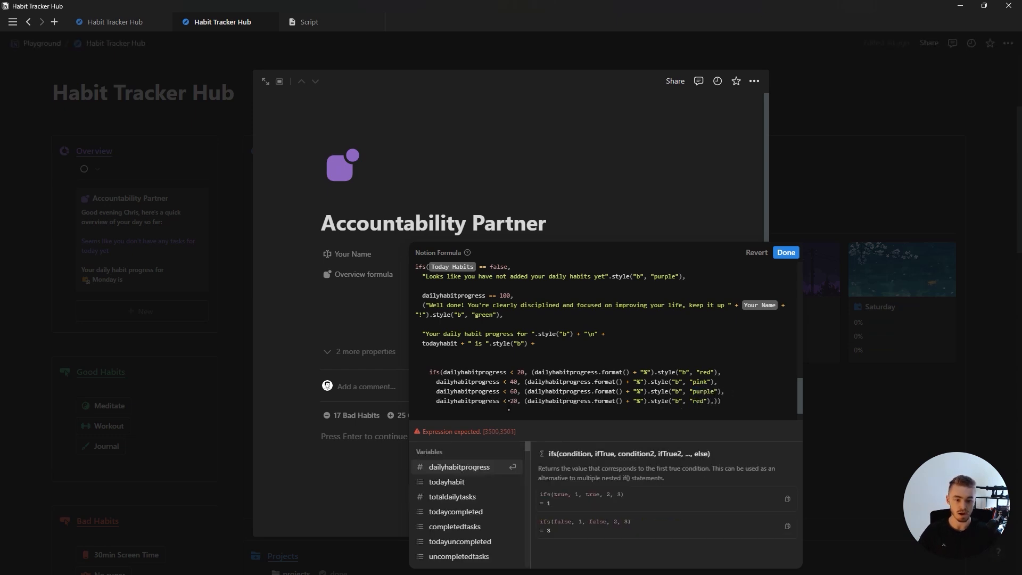
double_click(513, 401)
text(80)
double_click(698, 401)
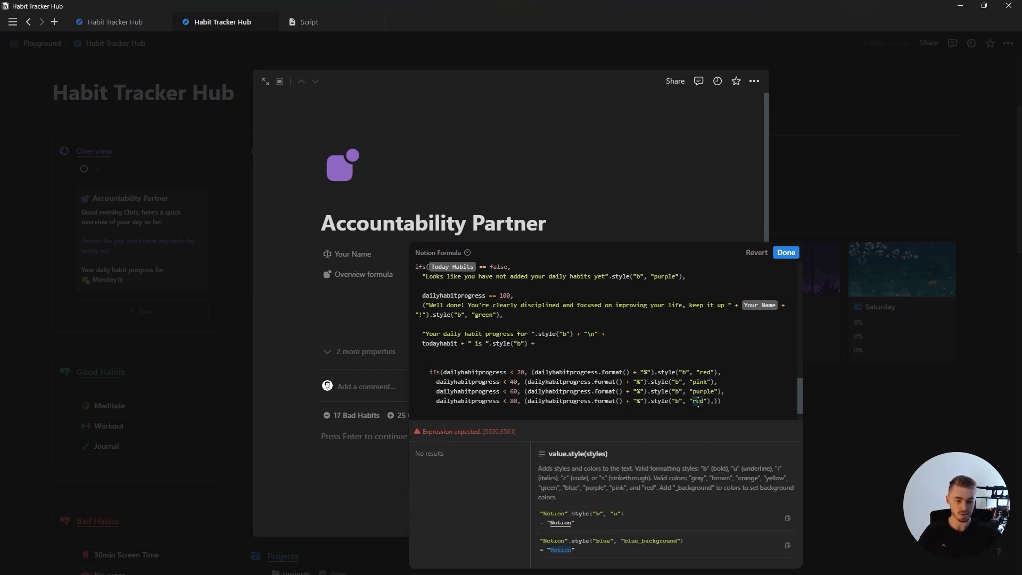
text(blue)
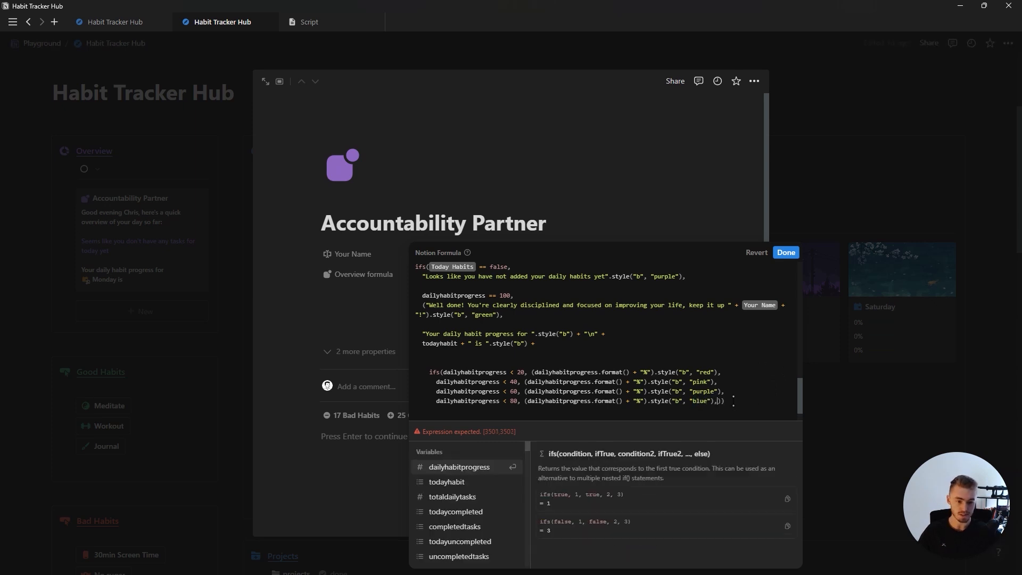
Add a final condition with threshold 100 and colour "green", remove its trailing comma, fix the closing parentheses, and save the formula
text(dailyhabitprogress < 20, (dailyhabitprogress.format() + "%").style("b", "red"),)
text(10)
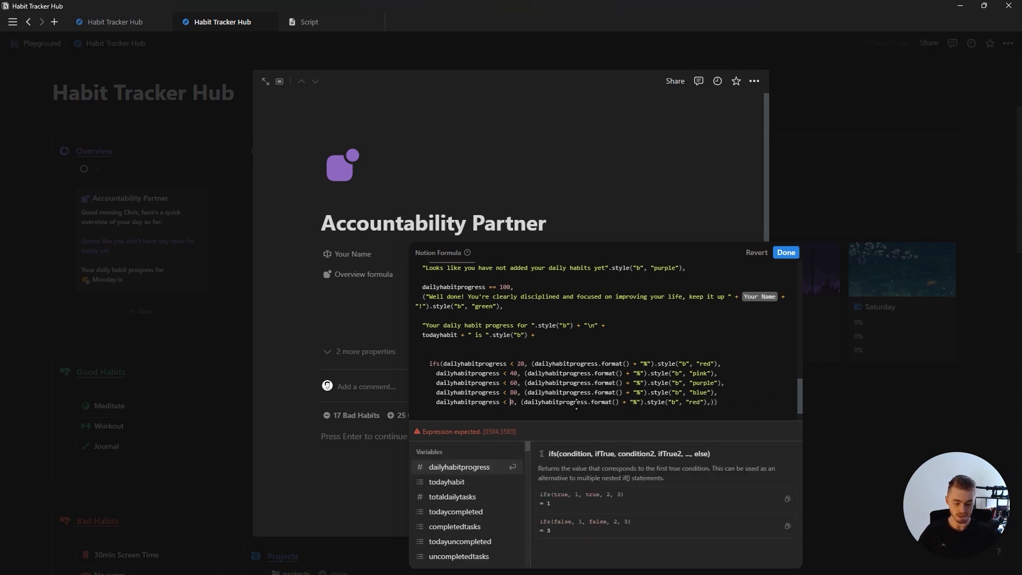
key(Delete)
double_click(703, 402)
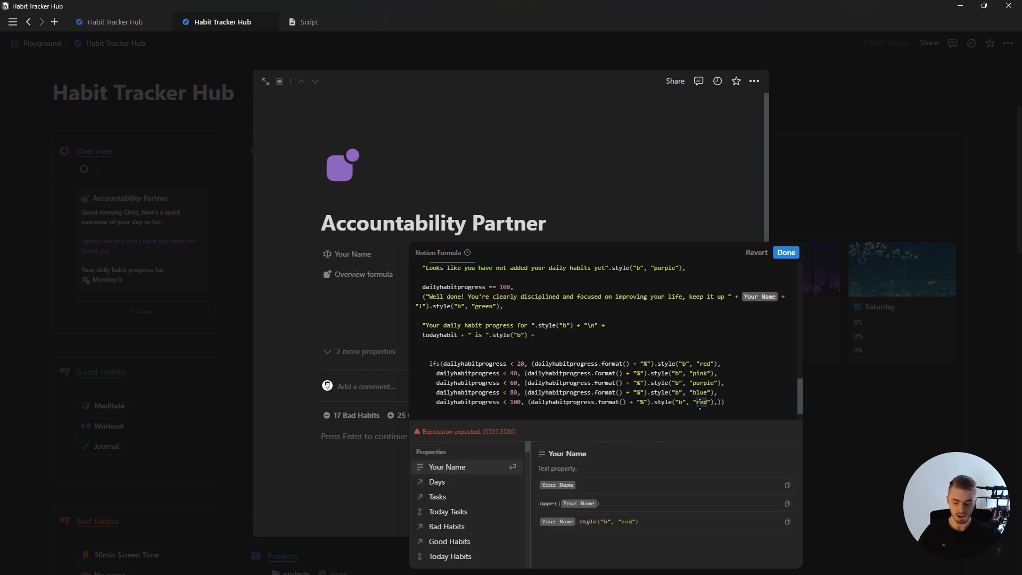
text(green)
scroll(719, 394, down, 1)
key(BackSpace)
click(456, 398)
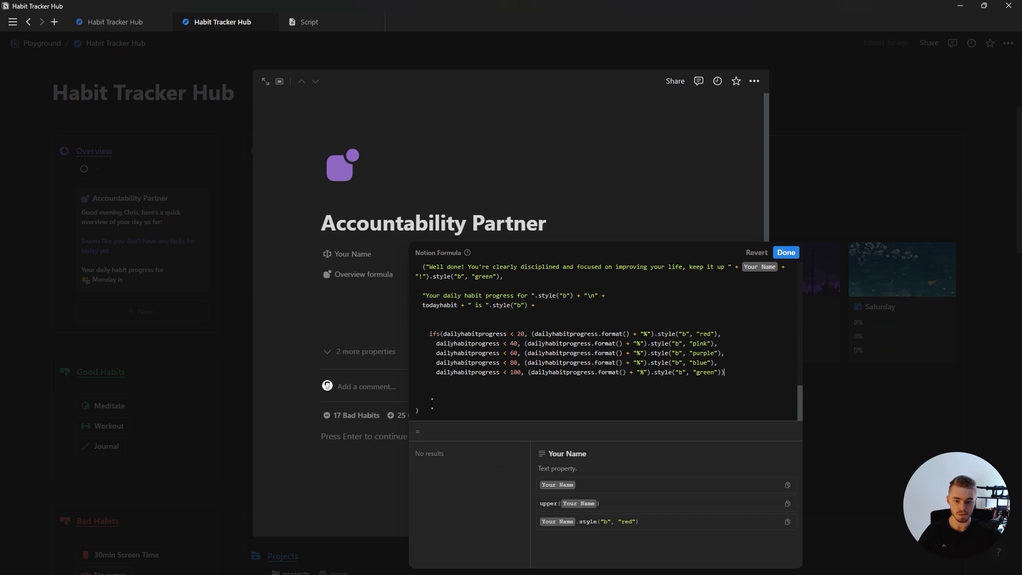
text())
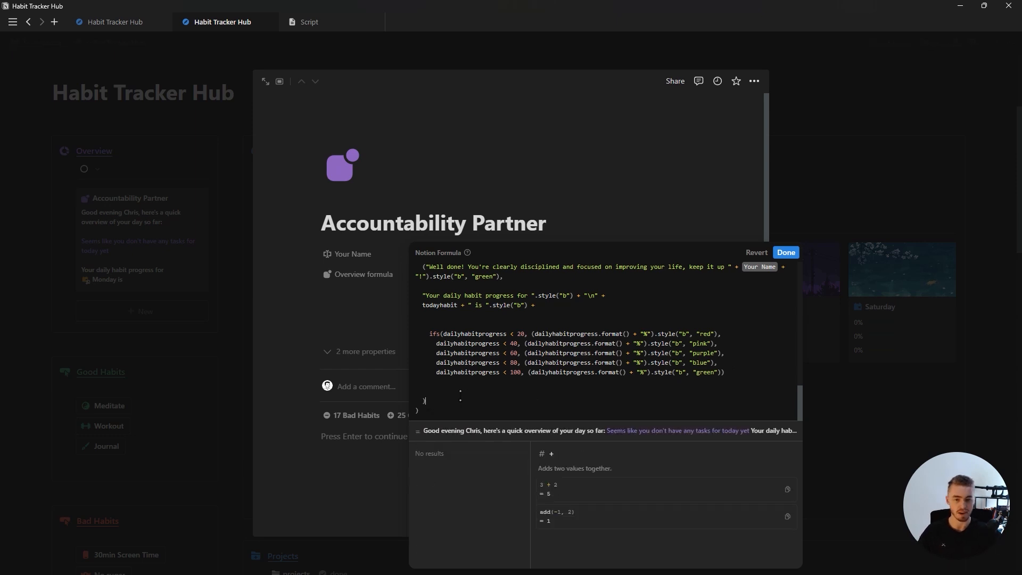
click(786, 253)
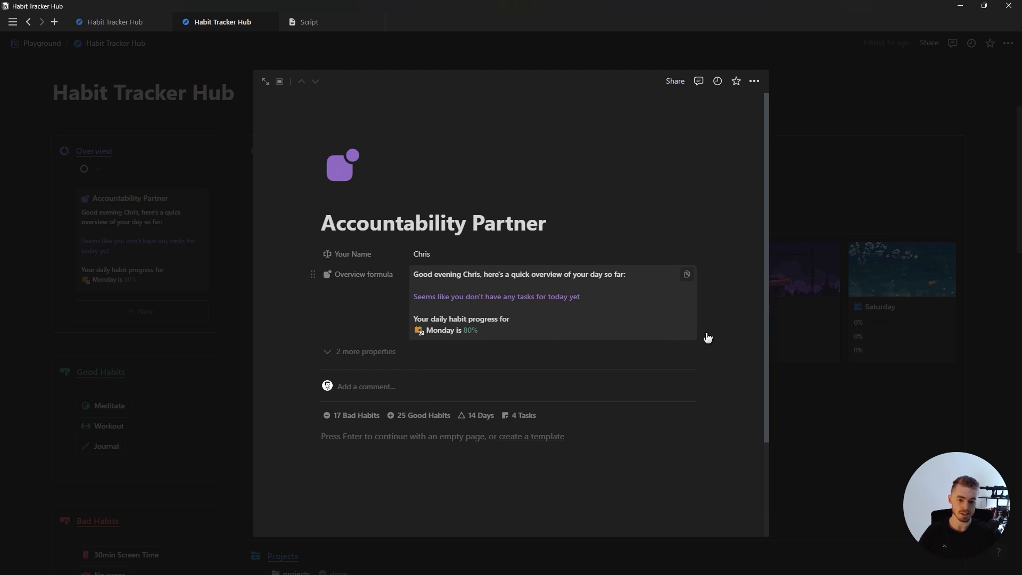
Open Monday from the Habit Tracker and uncheck Workout, Journal, 30min Screen Time and No sugar
click(845, 321)
click(338, 272)
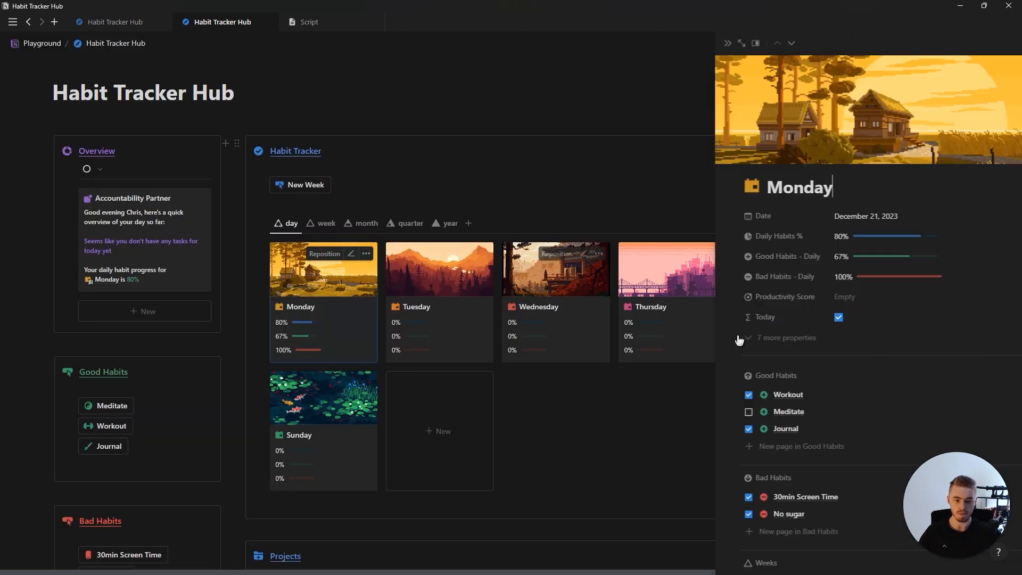
click(633, 395)
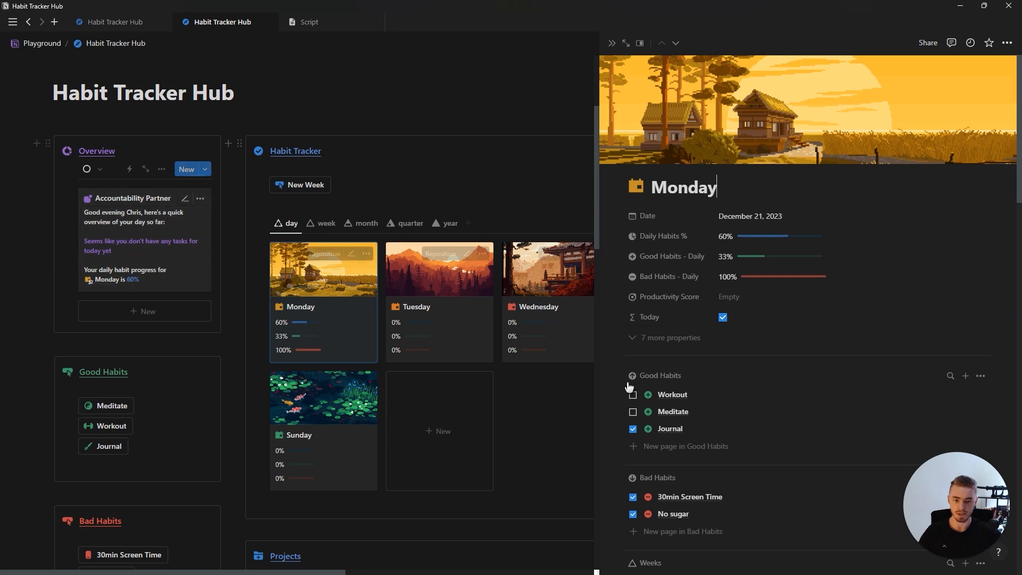
click(633, 429)
scroll(633, 340, down, 3)
click(633, 337)
click(633, 354)
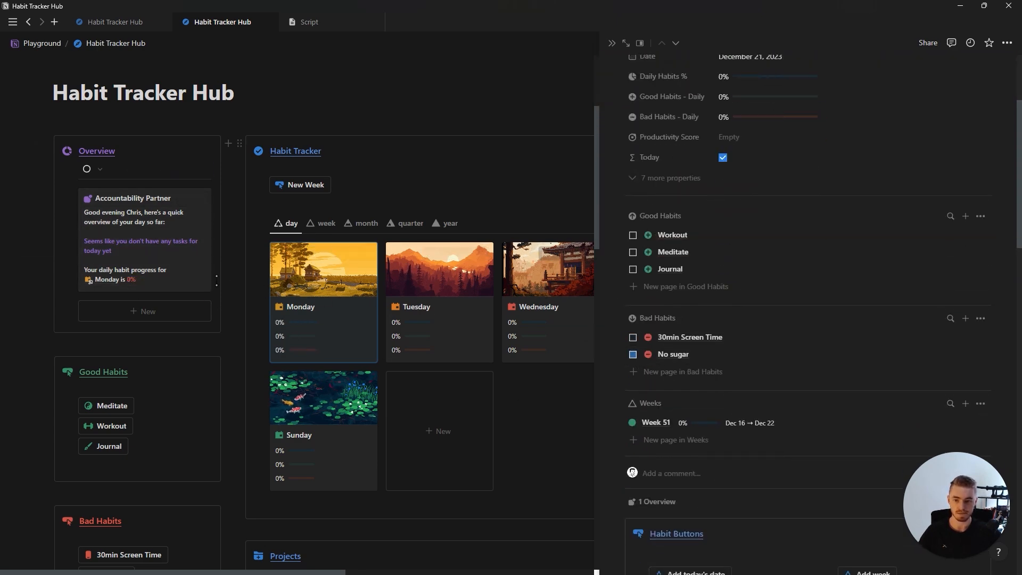
scroll(634, 354, up, 3)
In the Accountability Partner's overview formula, append + "\n" + "\n" + after the colour-coded daily habit progress conditions
click(170, 208)
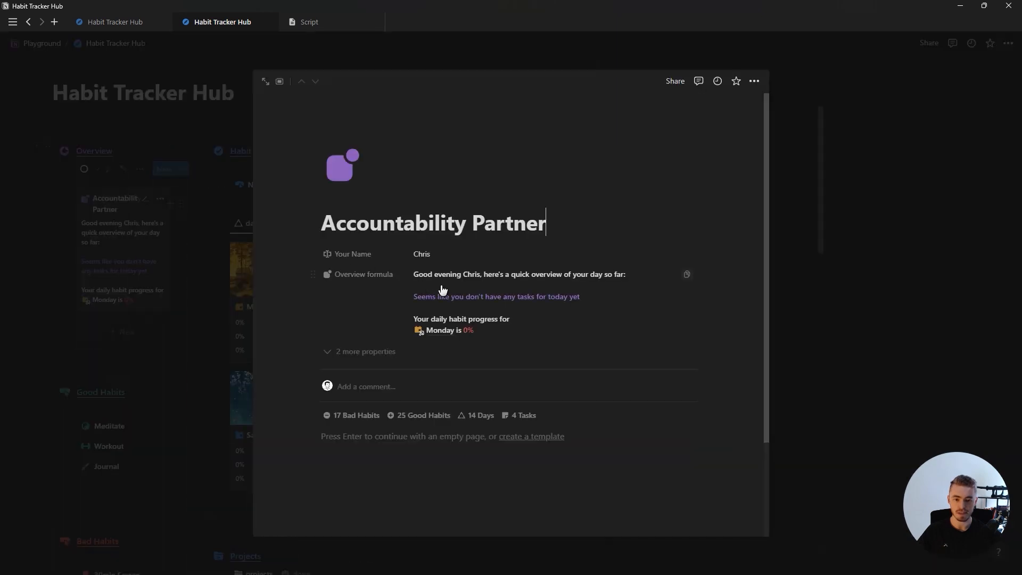
click(582, 315)
scroll(549, 313, down, 10)
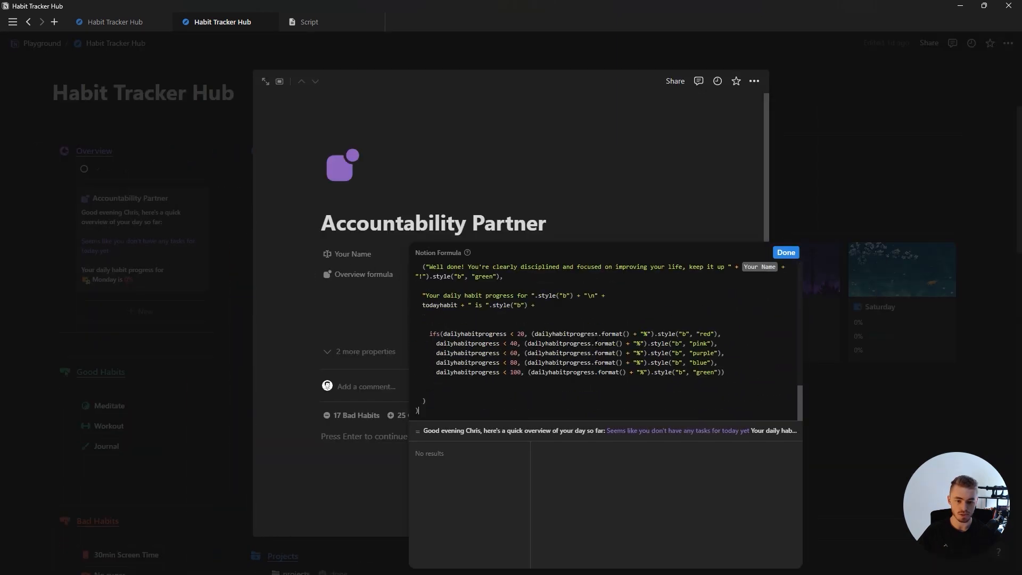
click(515, 382)
key(Return)
text(+ "\)
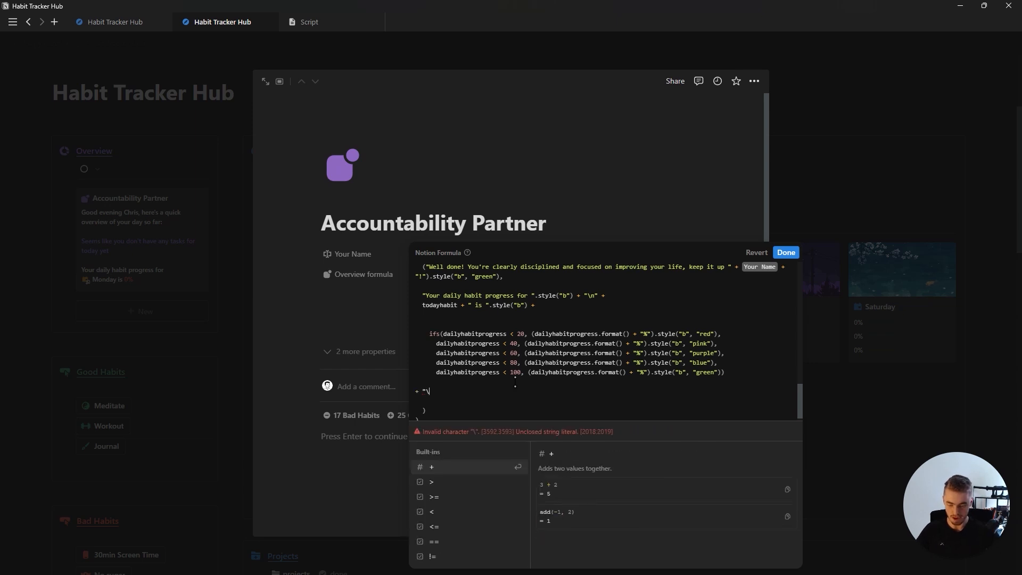
text(n" + )
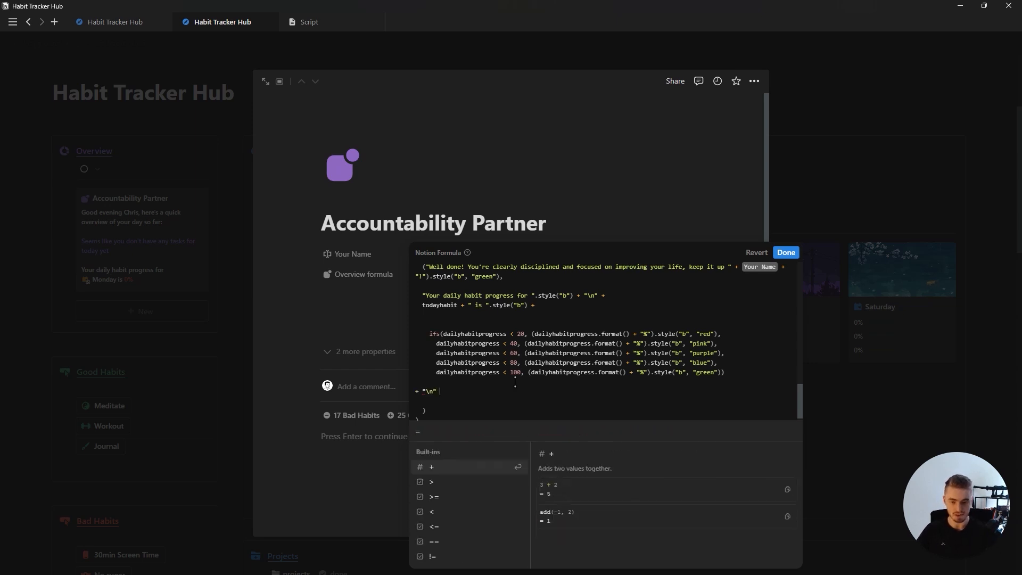
text("\n")
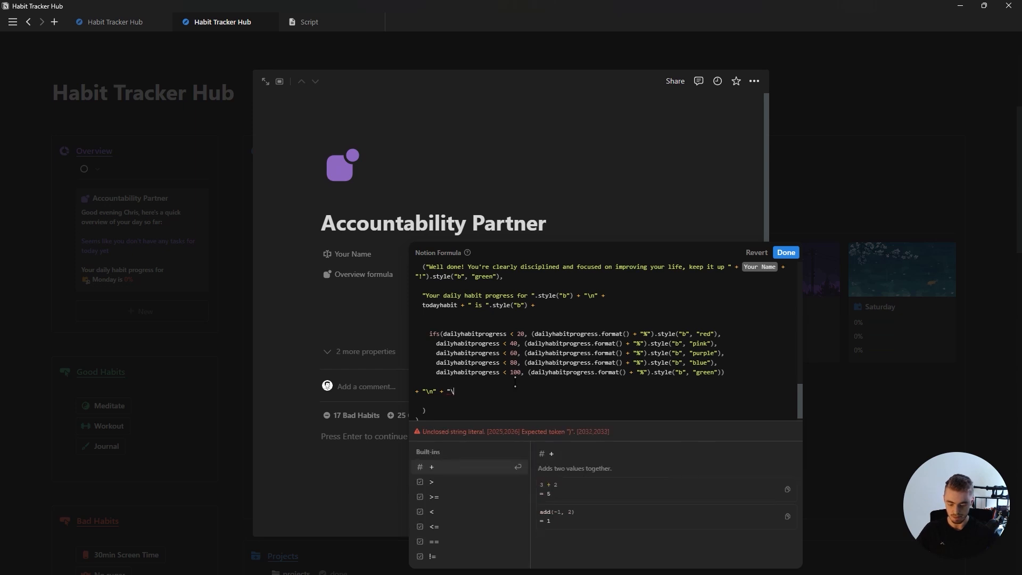
text( +)
Append the bold text "You still need to complete the following habits:" using .style("b") and save the formula
key(shift+Return)
text("You still need to comp)
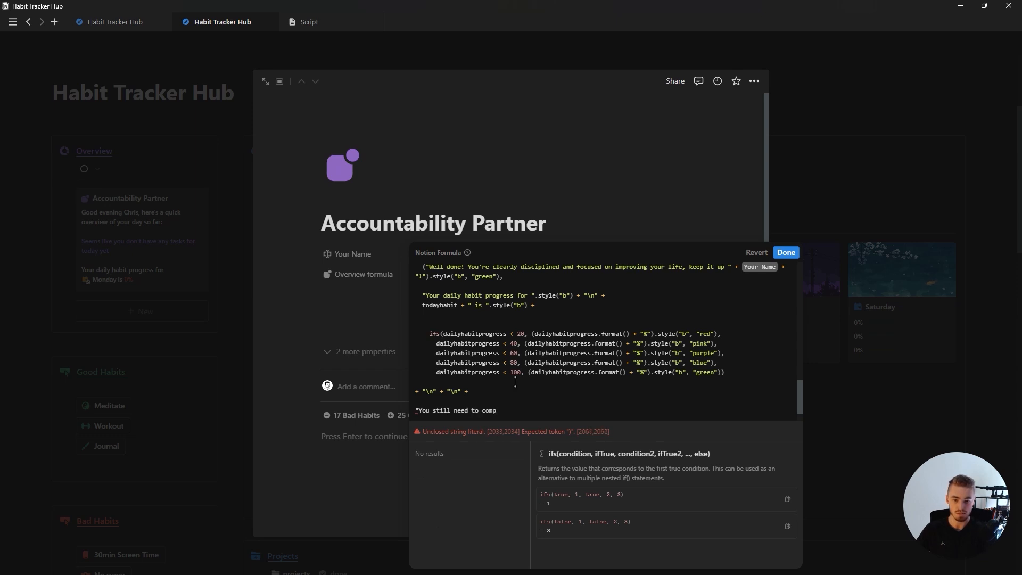
text( habits:)
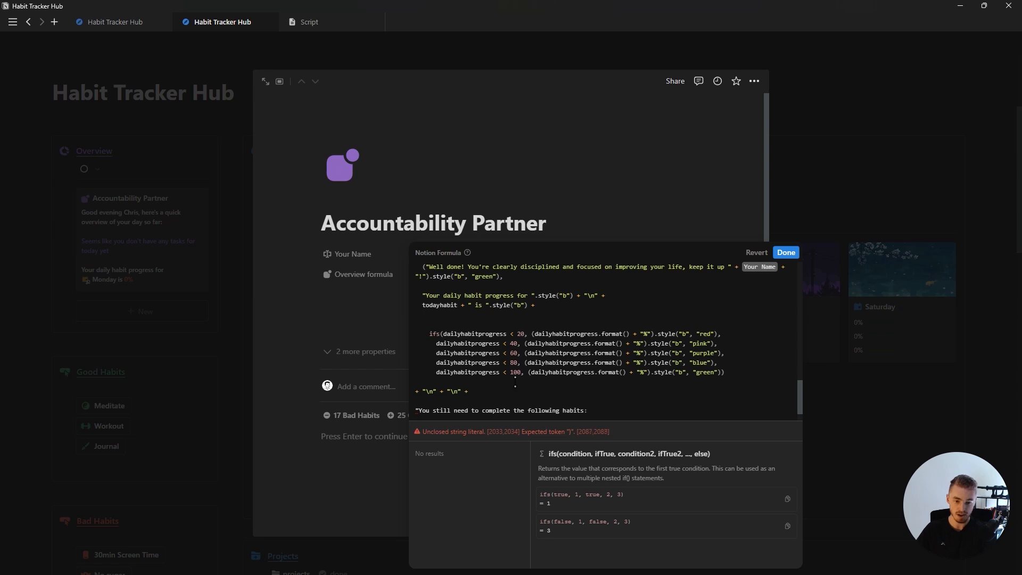
text(")
text(.st)
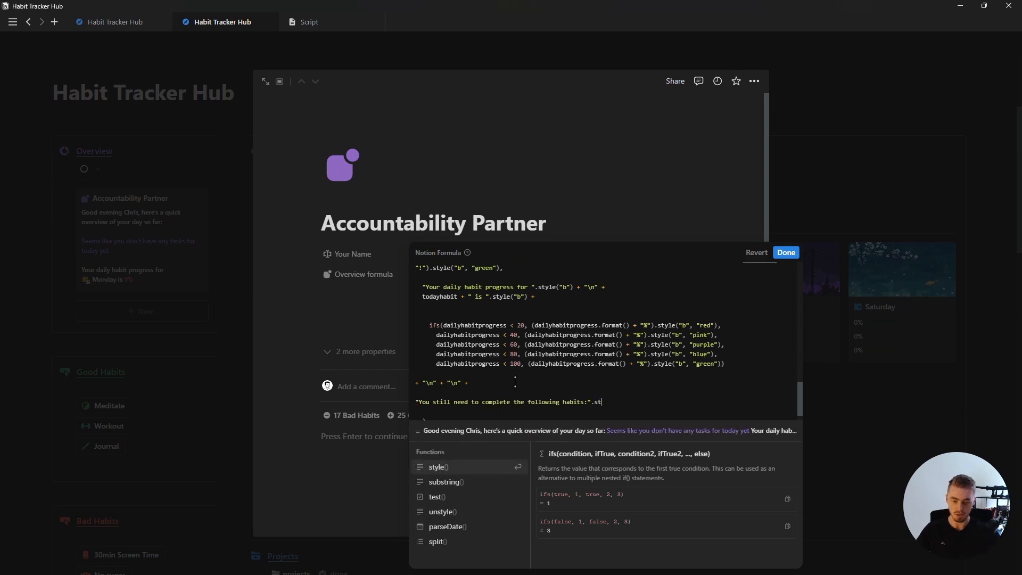
text(yle(")
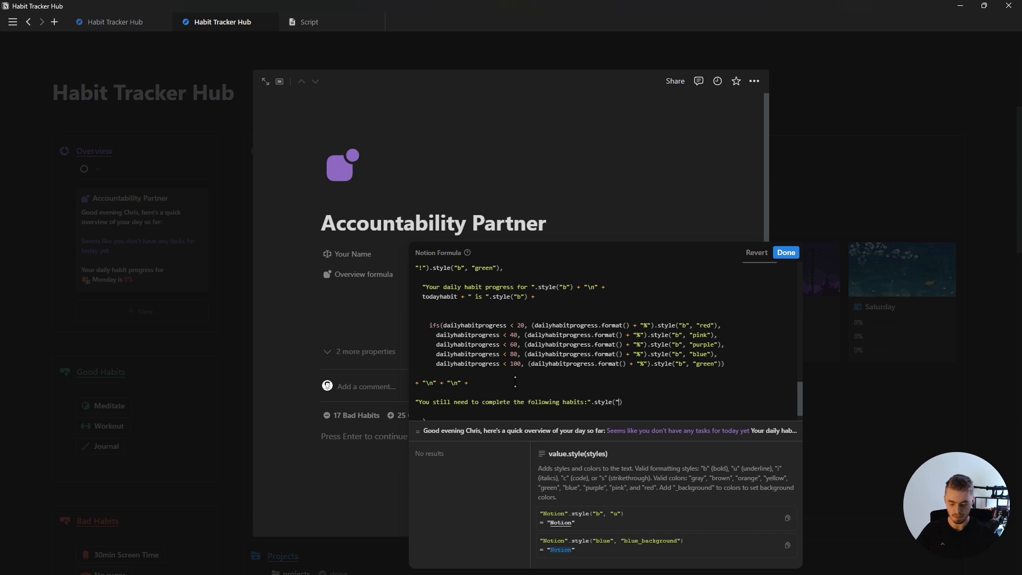
text(b)
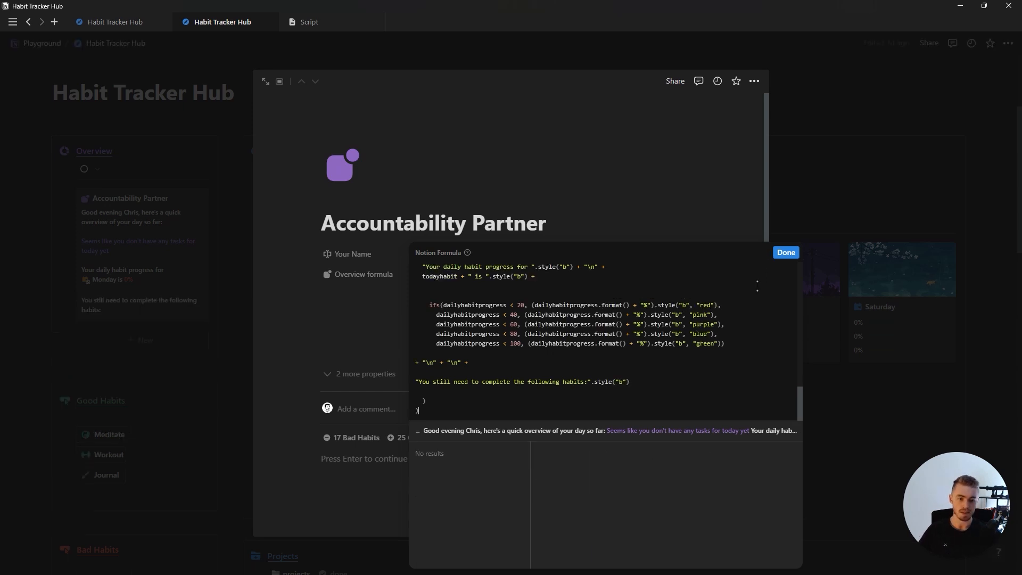
click(786, 252)
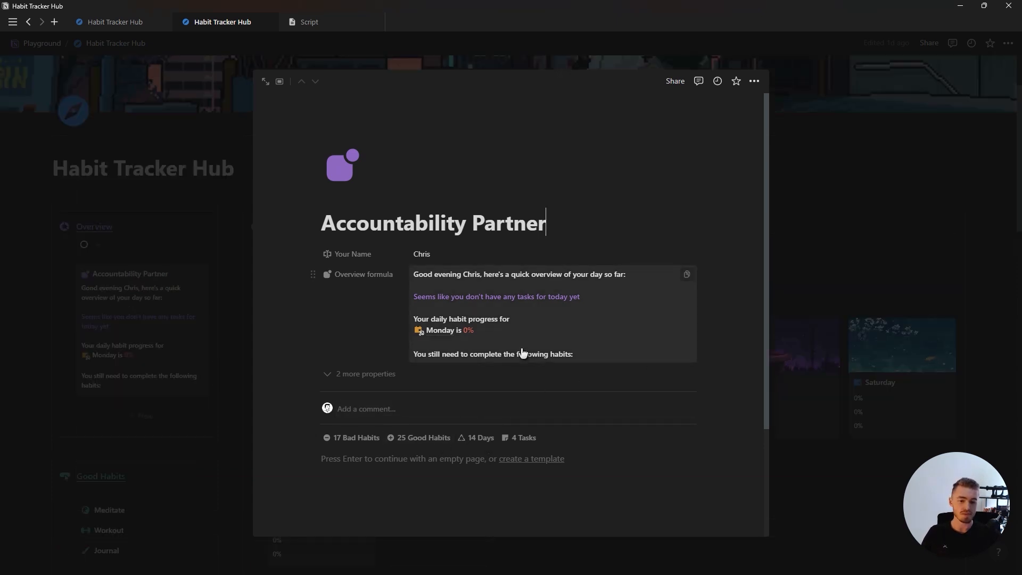
Open the Good Habits database and examine the formula of the Today property on the first Journal entry
click(183, 317)
scroll(300, 371, down, 5)
scroll(299, 371, down, 12)
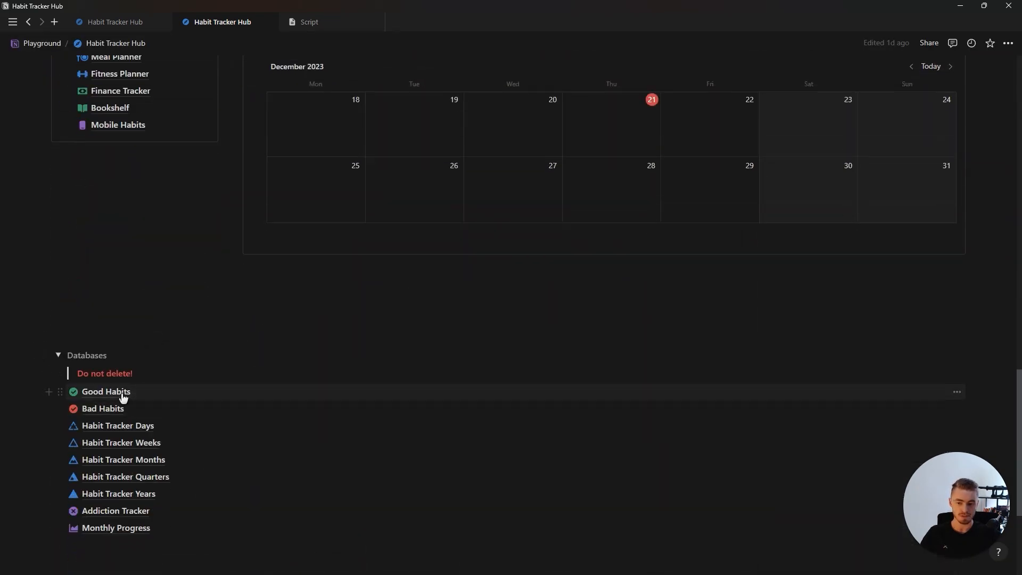
click(106, 392)
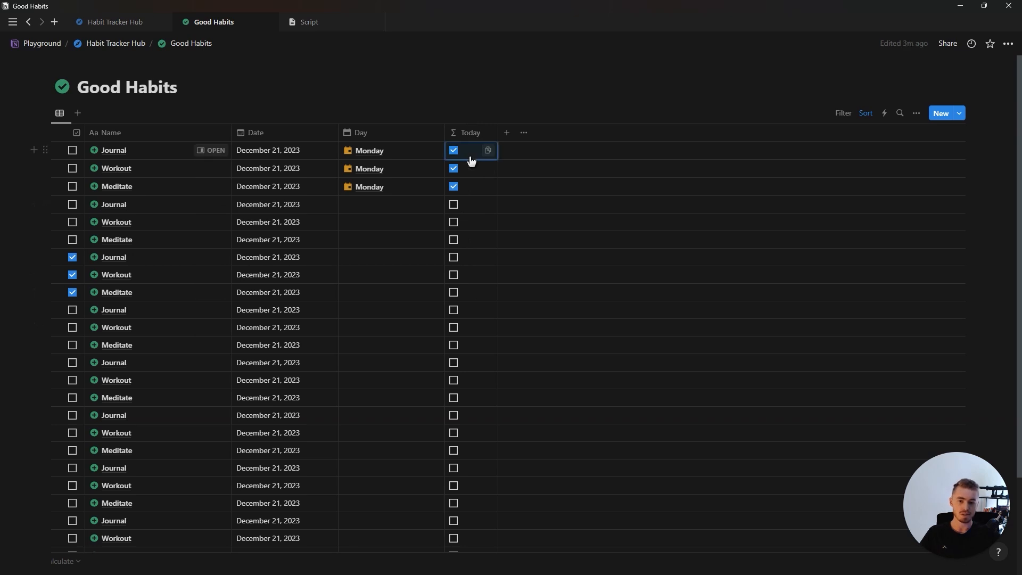
click(471, 156)
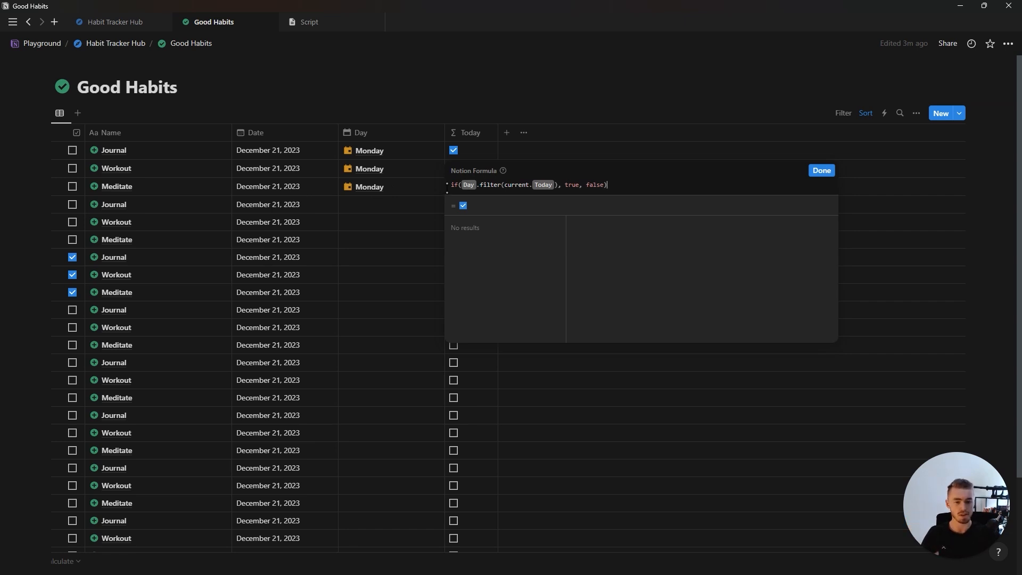
click(431, 167)
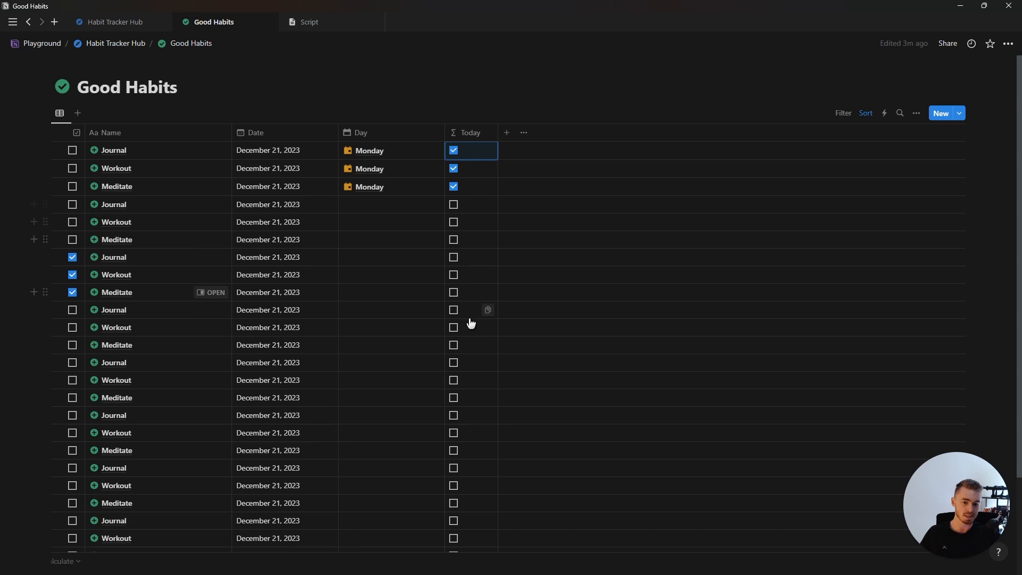
Link the first Journal entry that has no day to Tuesday in the Day relation
click(381, 207)
click(376, 258)
click(381, 190)
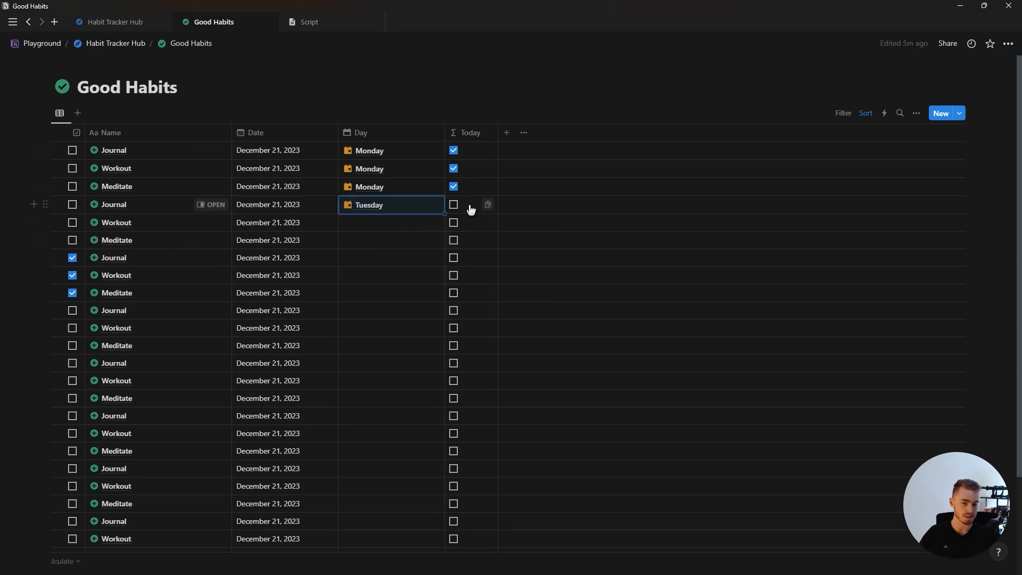
Open the linked Tuesday page and set its date to December 21, 2023
click(375, 206)
click(427, 235)
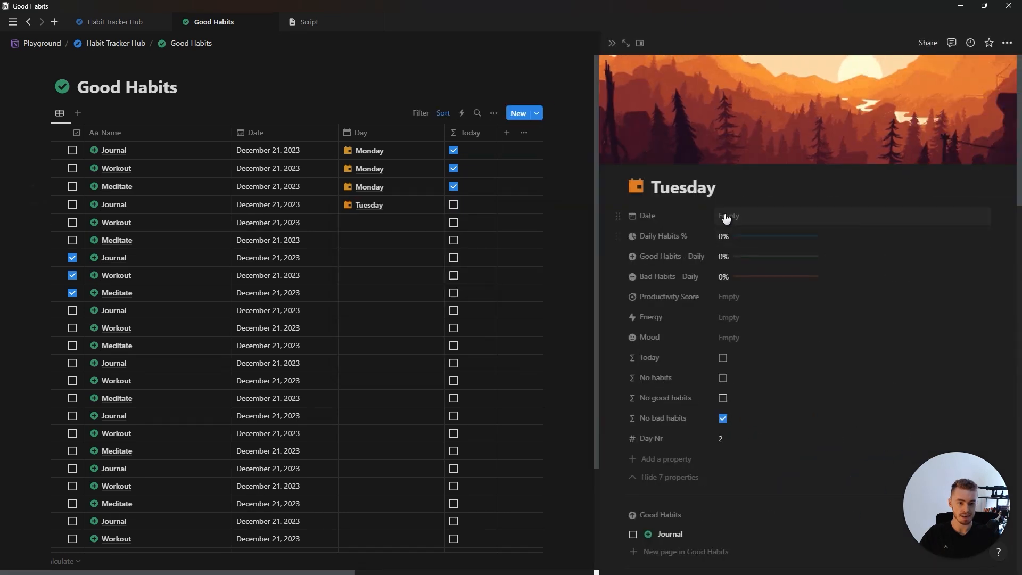
click(728, 215)
click(782, 351)
click(679, 264)
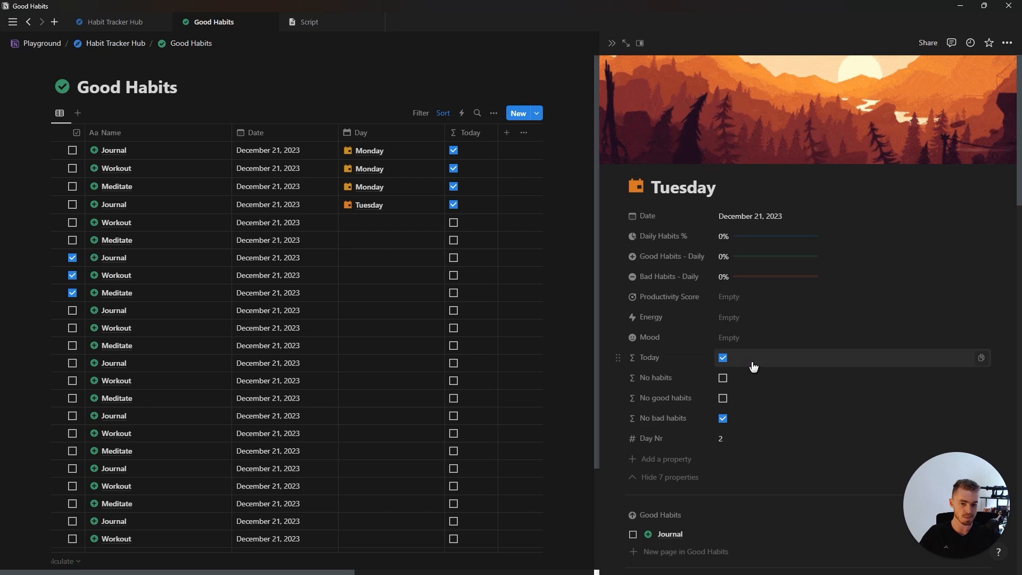
Examine the Today formula on the first entry in the Bad Habits database
click(468, 203)
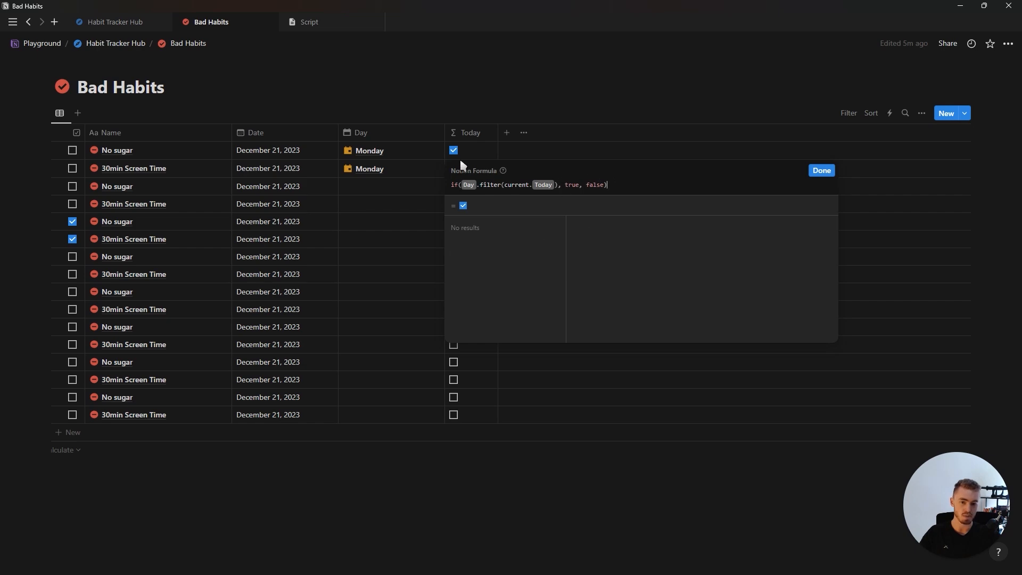
click(477, 148)
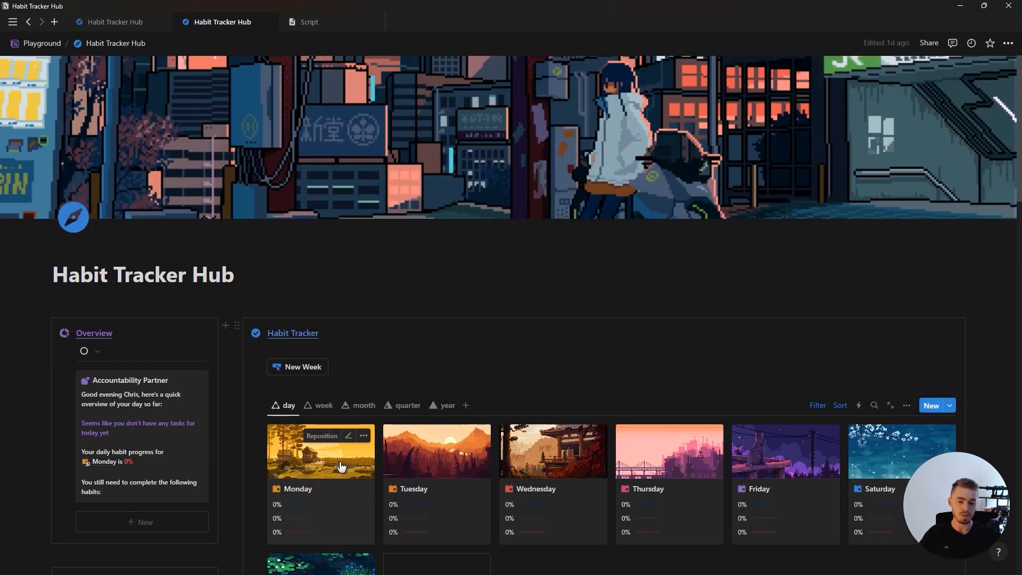
Open Monday from the Habit Tracker, show its hidden properties, and undo any accidental changes made on the page
click(341, 466)
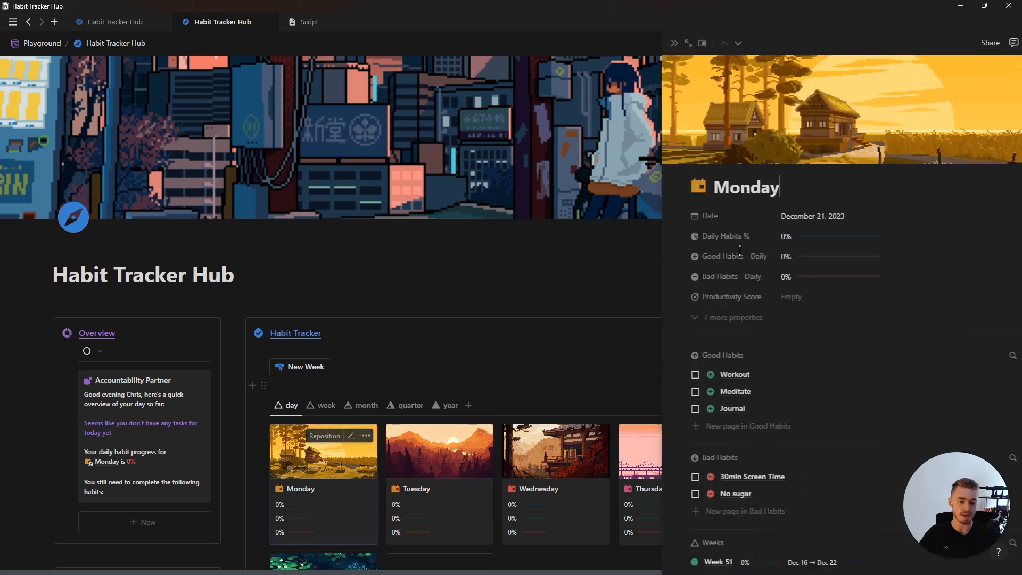
click(659, 319)
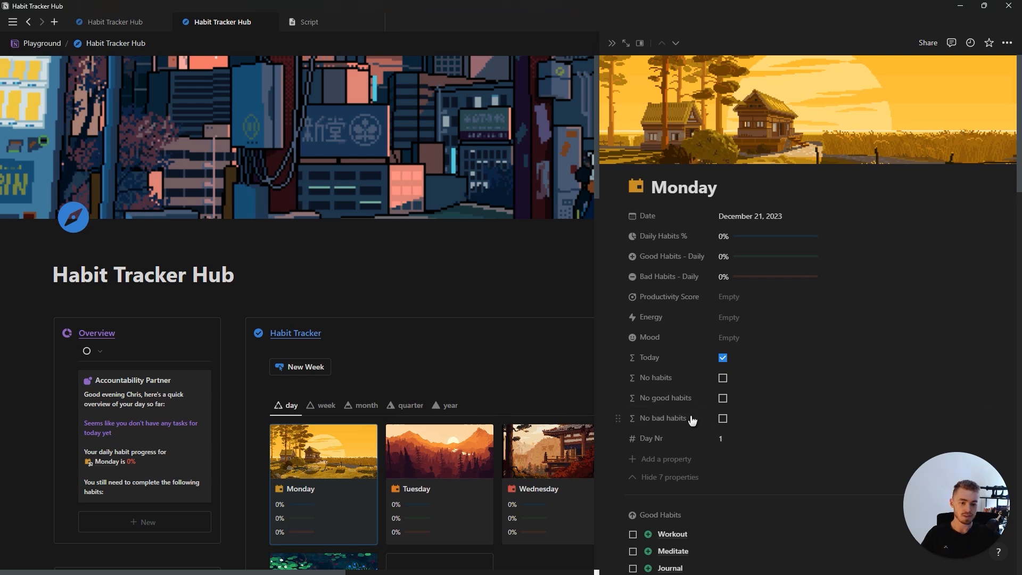
scroll(847, 396, down, 4)
click(981, 372)
click(981, 373)
key(ctrl+z)
key(ctrl+z)
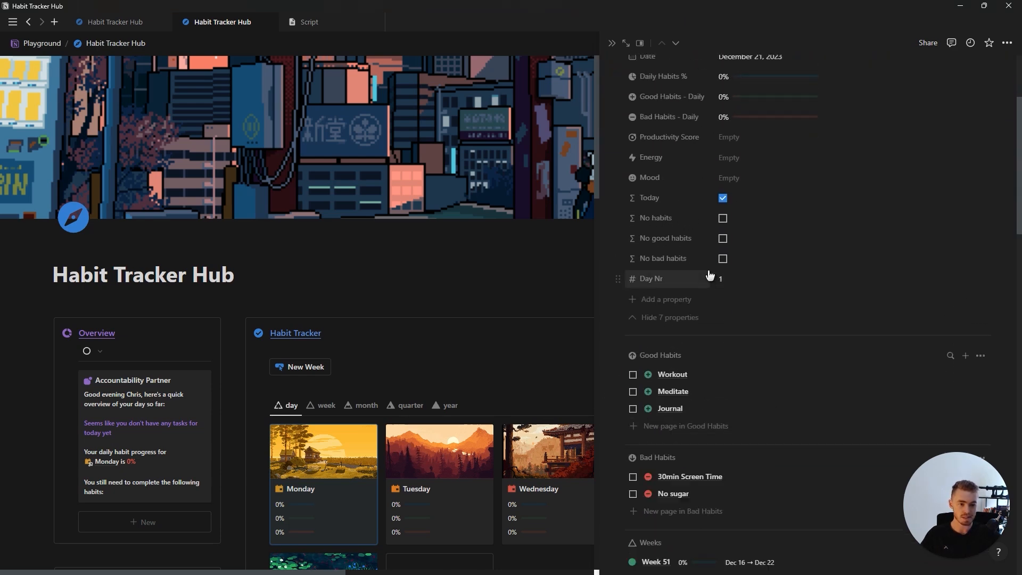
Examine Monday's No bad habits formula, including the Bad Habits length comparison and its true and false values
click(747, 264)
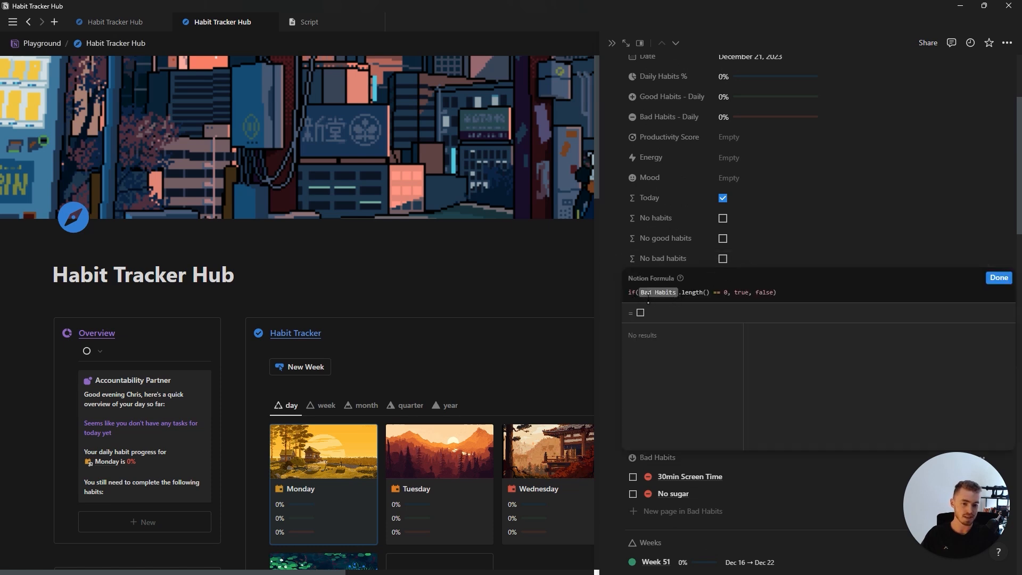
click(690, 292)
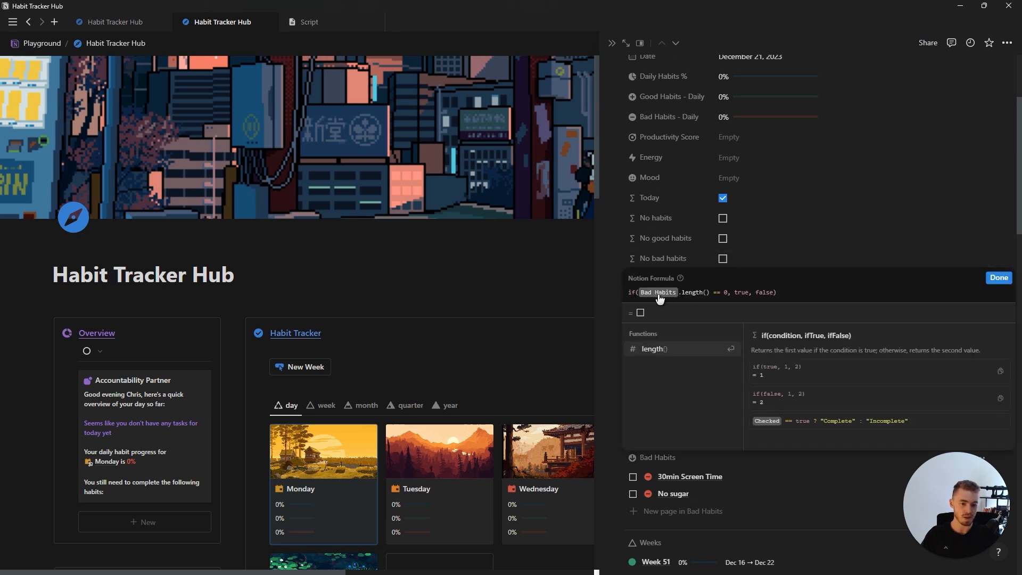
click(725, 292)
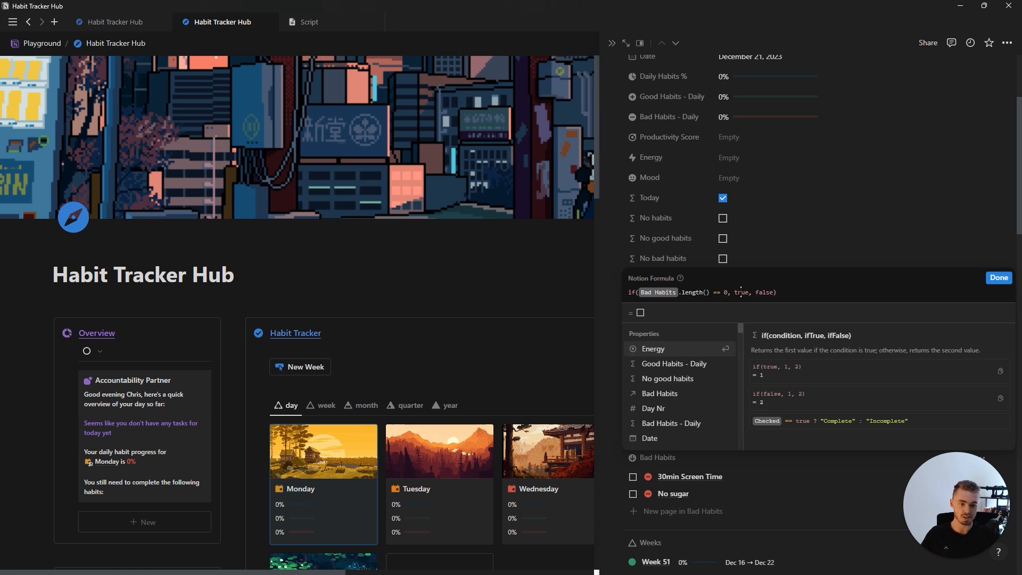
click(775, 292)
click(763, 292)
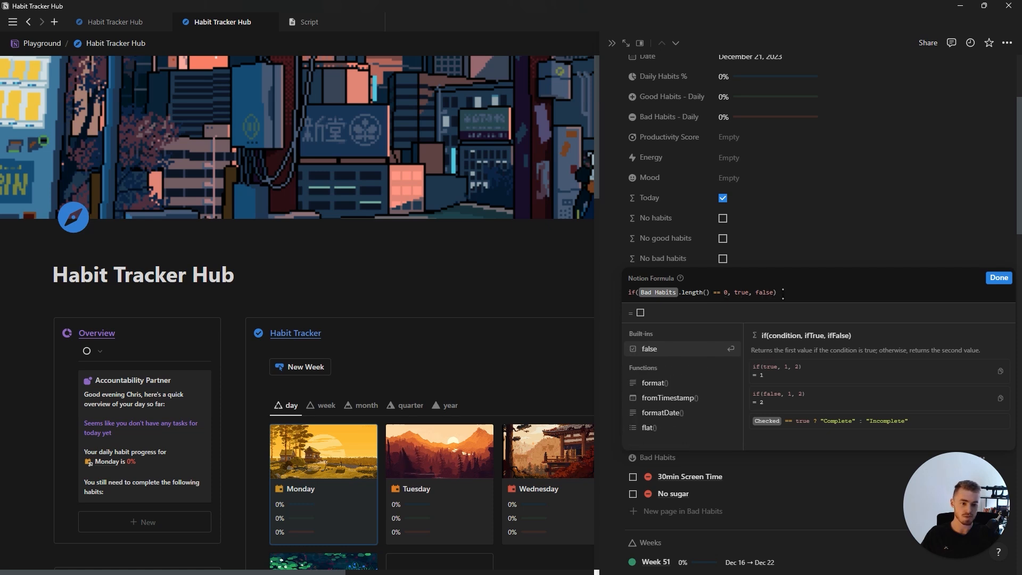
click(999, 277)
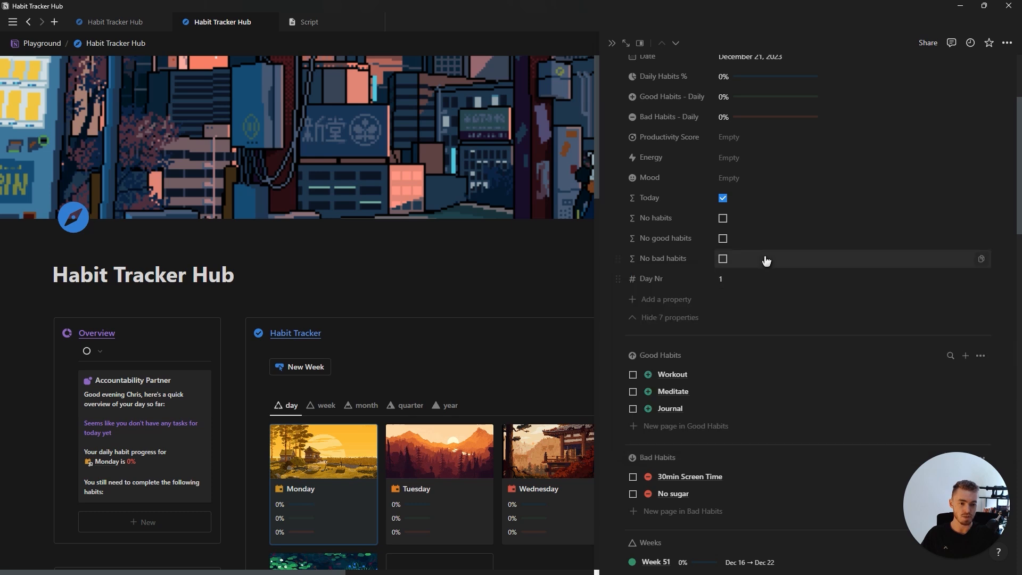
Examine Monday's No good habits formula and the No habits formula, closing each without editing it
click(766, 240)
click(703, 272)
click(730, 272)
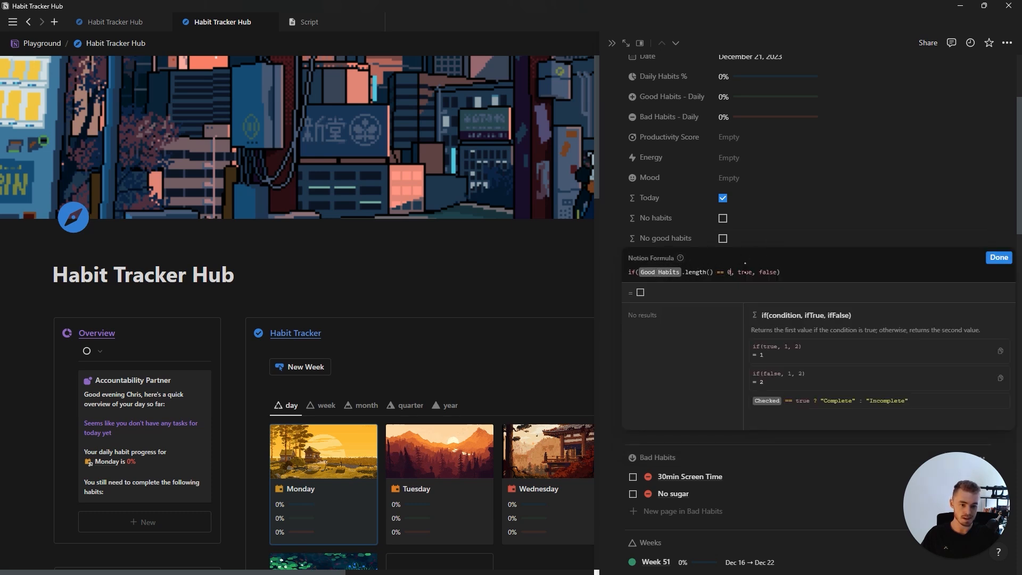
click(745, 272)
click(762, 272)
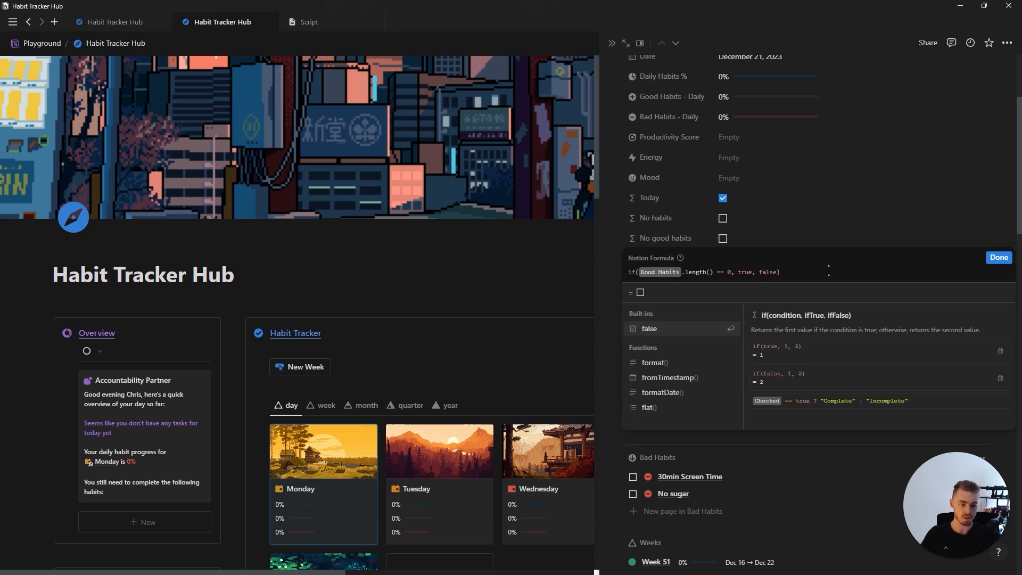
click(999, 257)
click(767, 223)
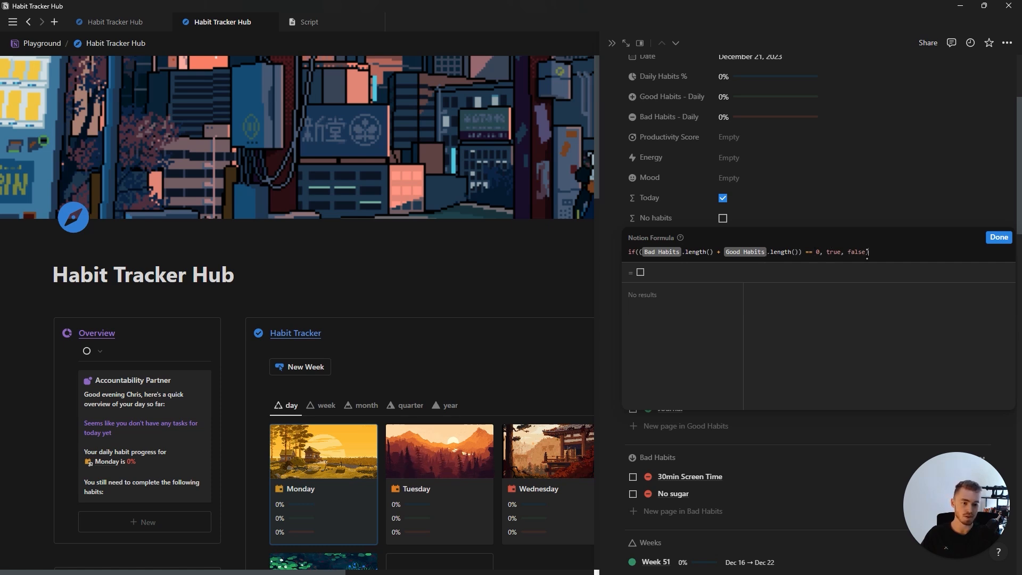
click(999, 238)
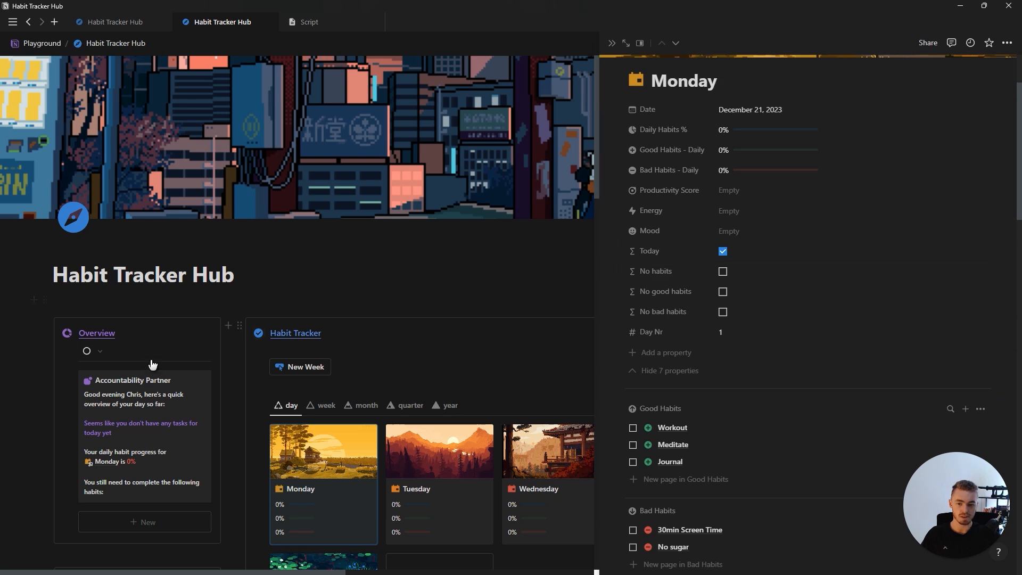
Open the Accountability Partner's overview formula and add the comment /*Good Habit Variables*/ between the dailyhabitprogress variable and the Greetings section
click(133, 386)
click(603, 325)
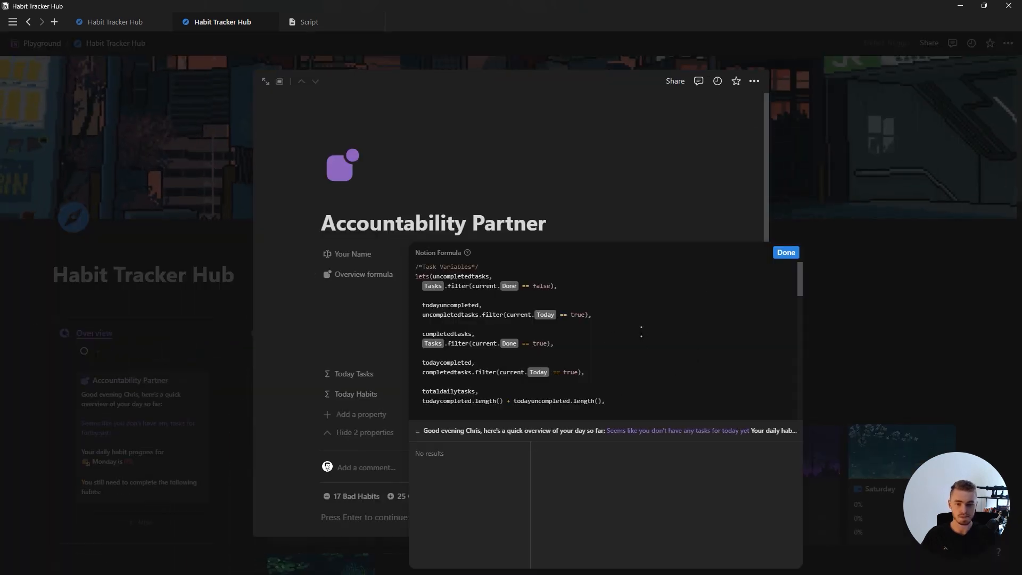
scroll(642, 332, down, 3)
key(Return)
key(Return)
key(Return)
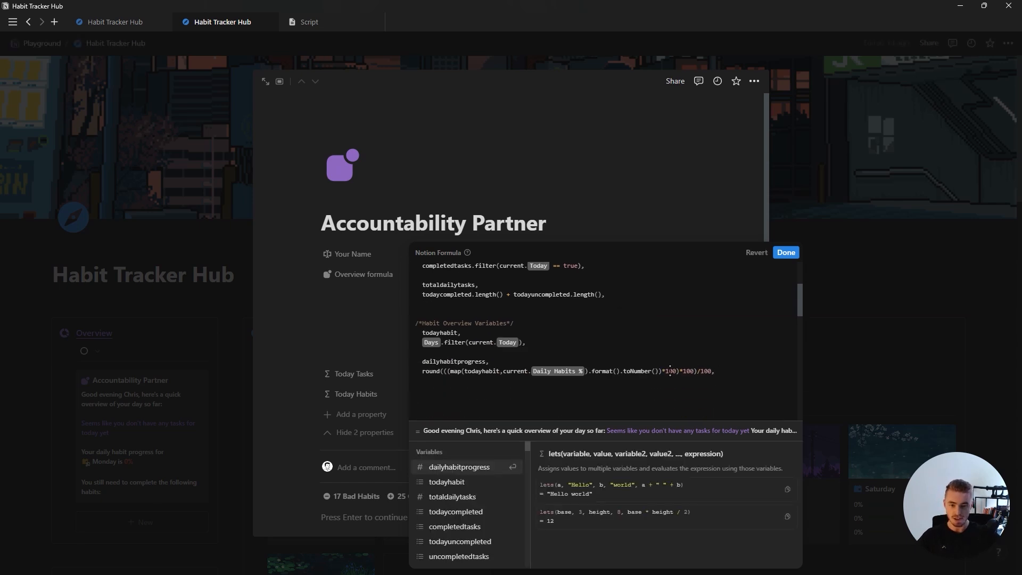
scroll(670, 370, down, 2)
text(/*G)
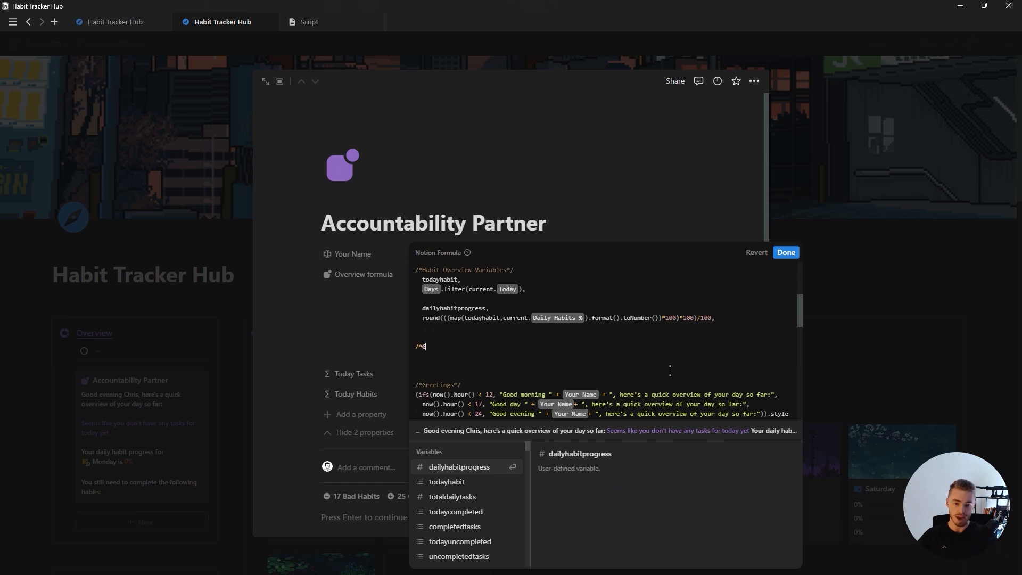
text(ood Habit Variables*/)
scroll(670, 370, down, 2)
Below the Good Habit Variables comment, define dailygood as Good Habits.filter(current.Today == true), ending with a comma
key(Return)
text(dailygood,)
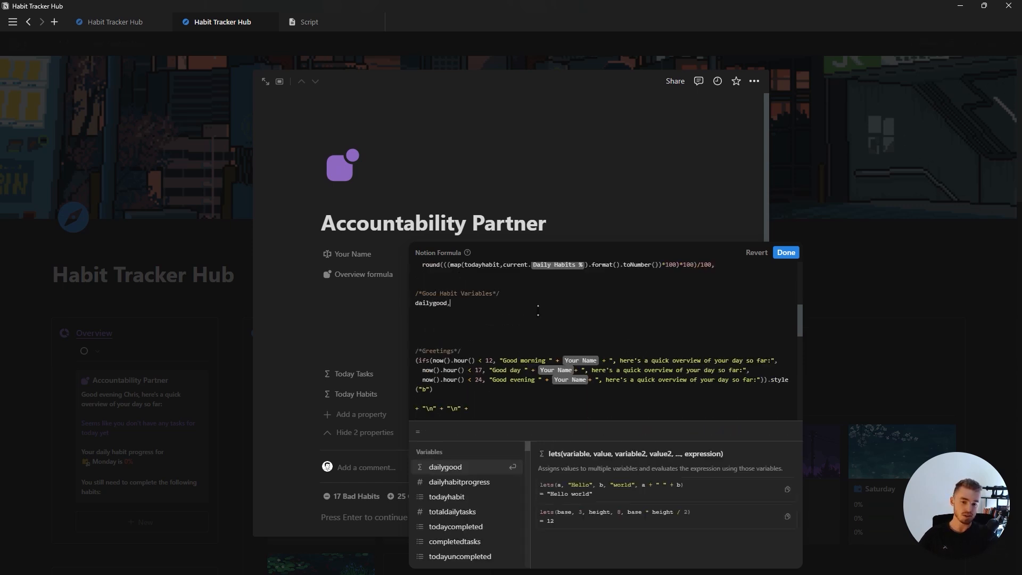
key(Return)
text(god)
key(Down)
key(Return)
text(.filter()
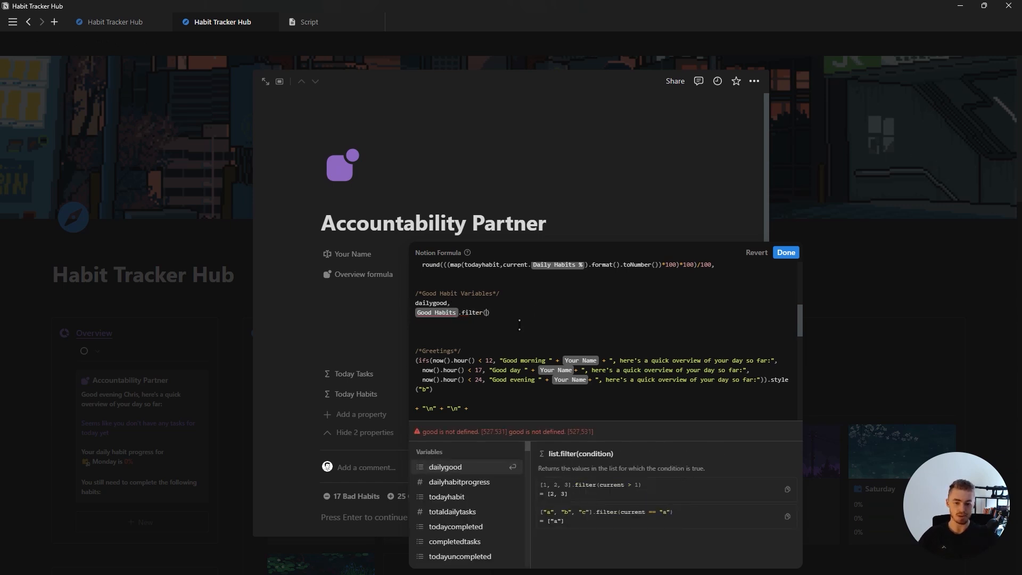
text(current.tod)
key(Return)
text(== tr)
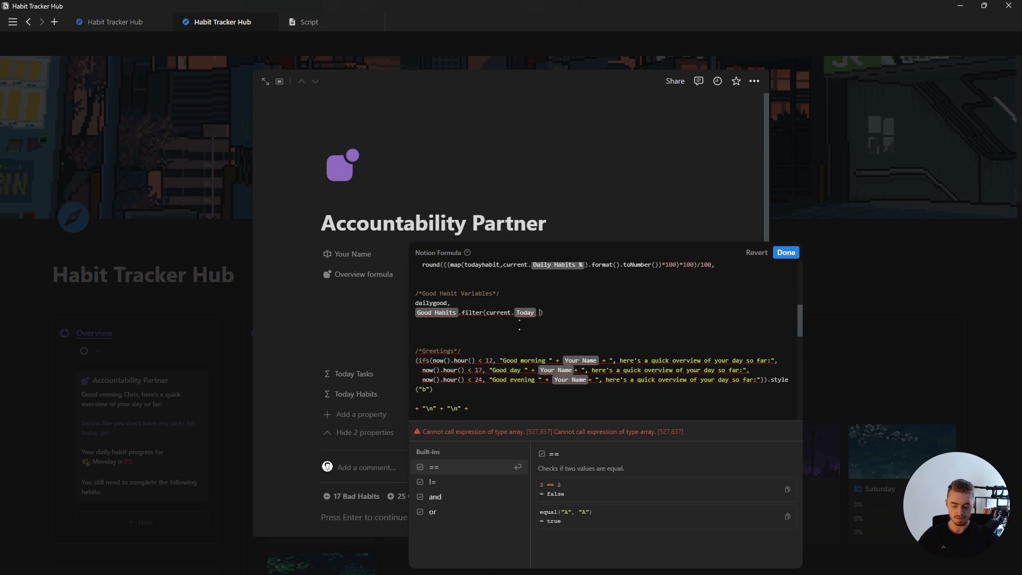
text(ue),)
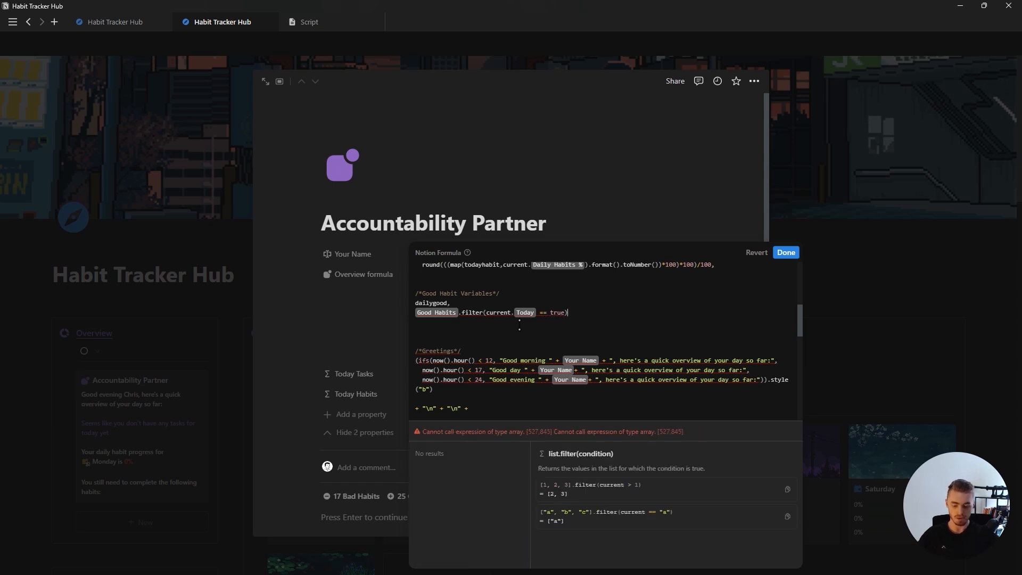
Define the variable dailygoodhabit as dailygood.filter(current.Day), one blank line below dailygood, and indent the good habit variables
key(Return)
key(Return)
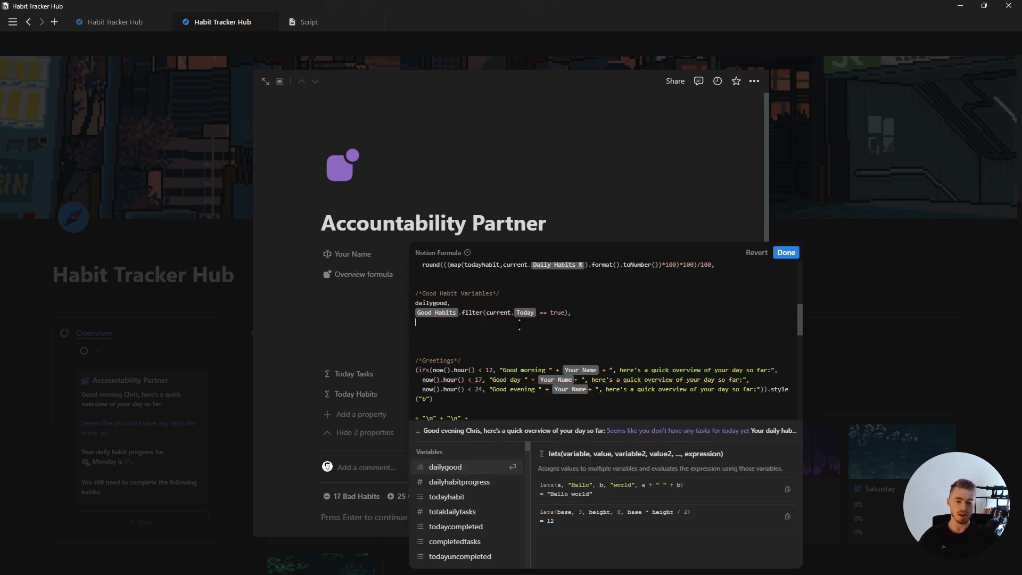
text(dai)
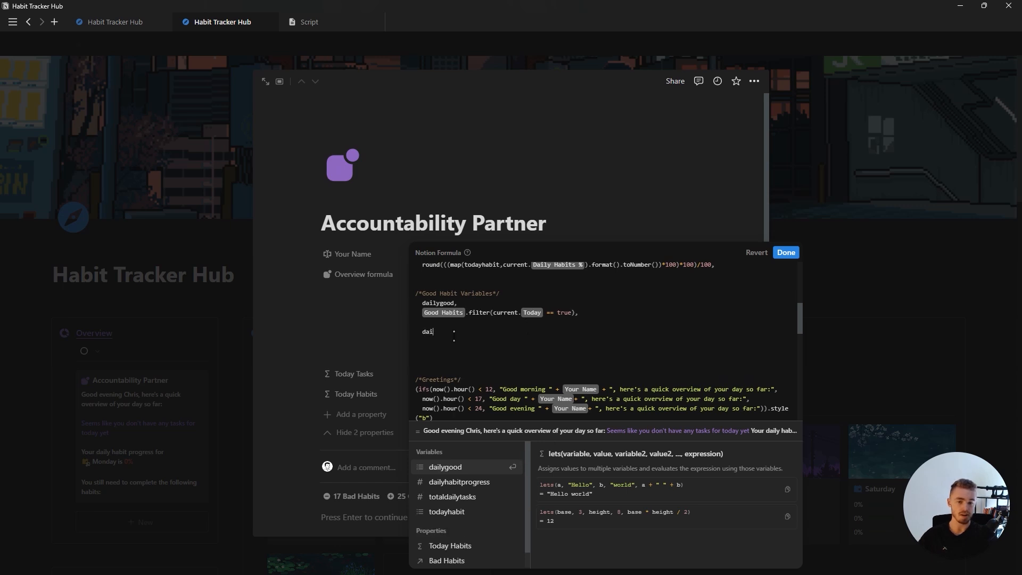
text(lygoodhabit)
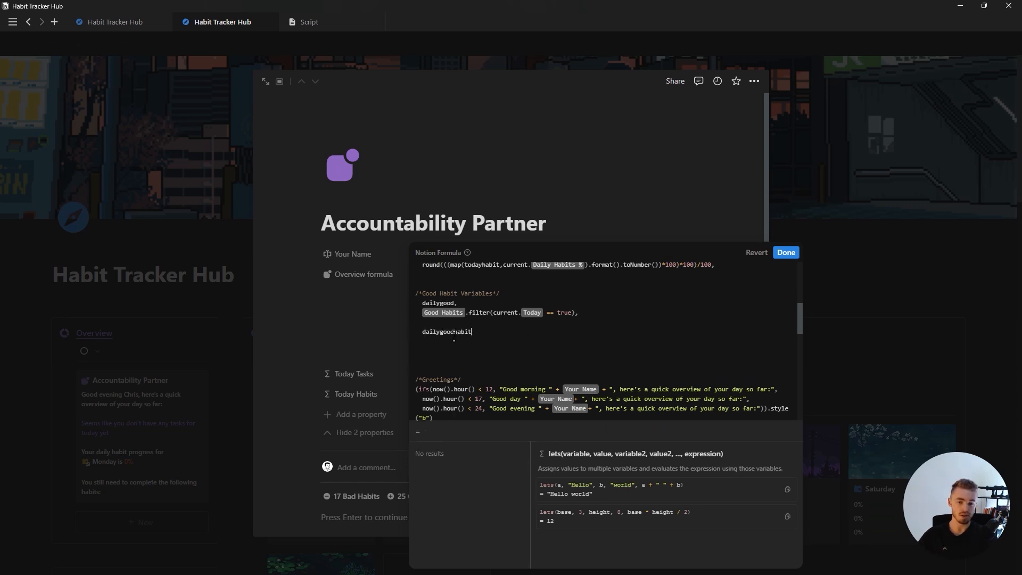
text(,)
key(Return)
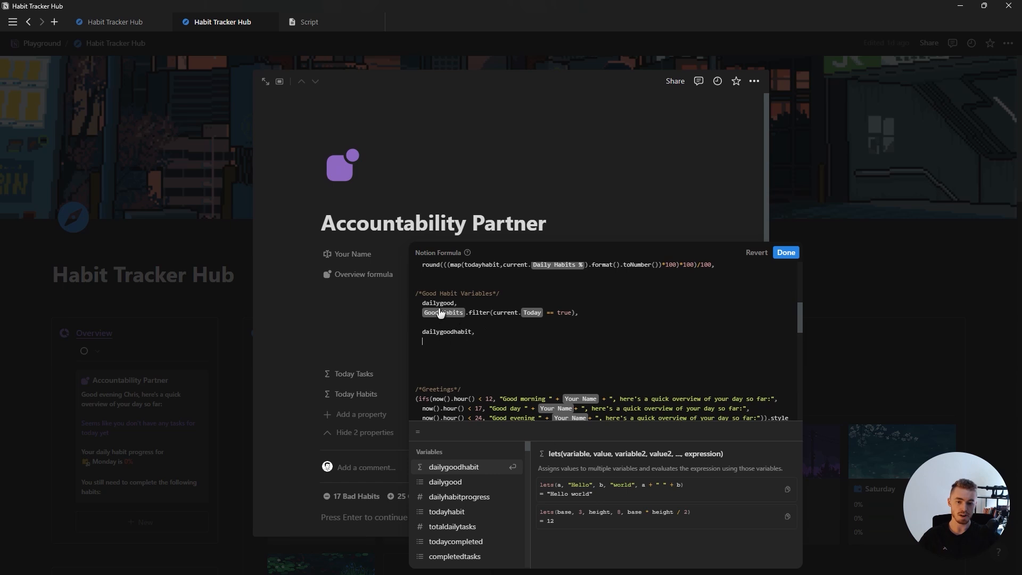
text(dailygood)
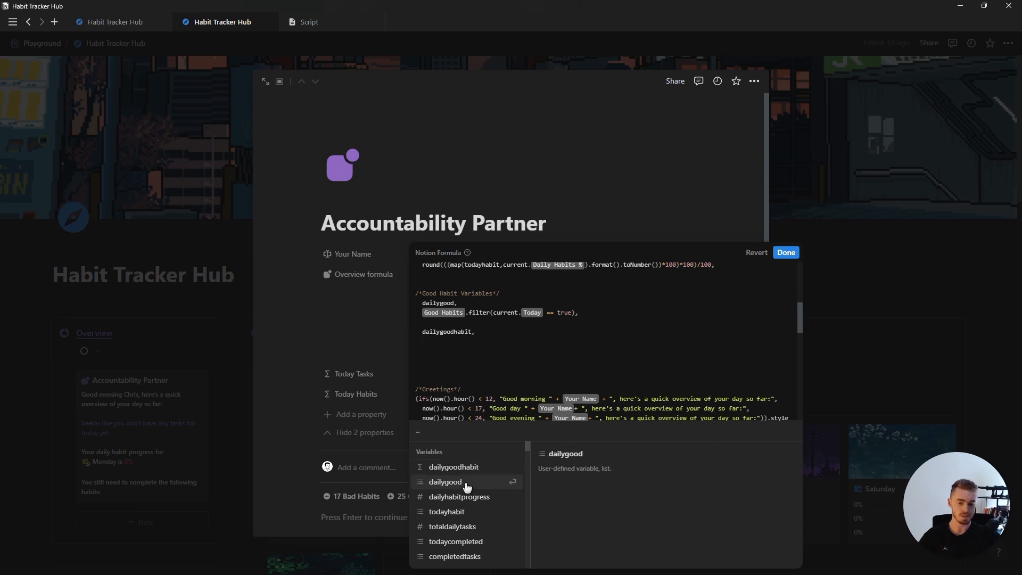
text(.f)
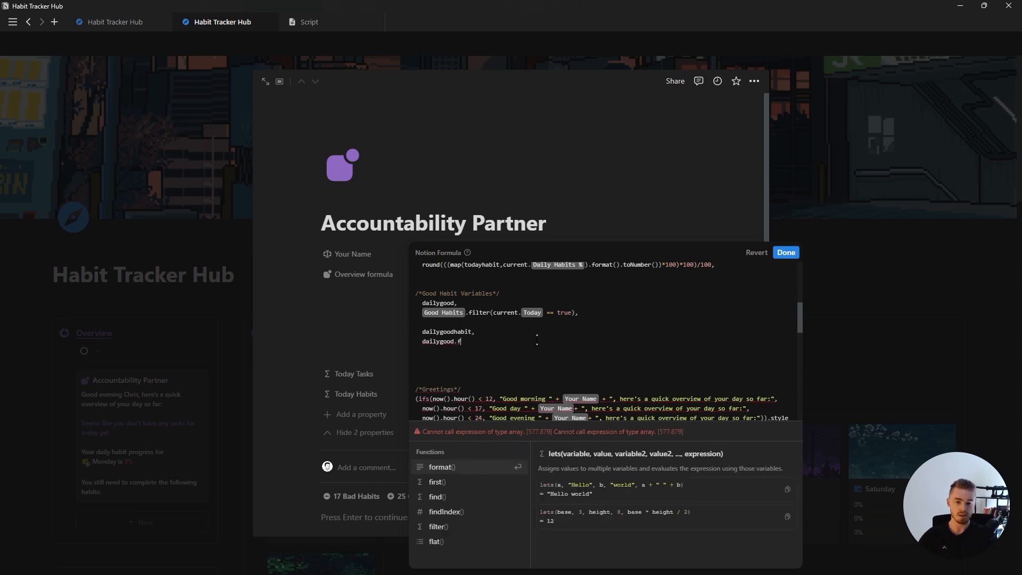
text(ilter(current)
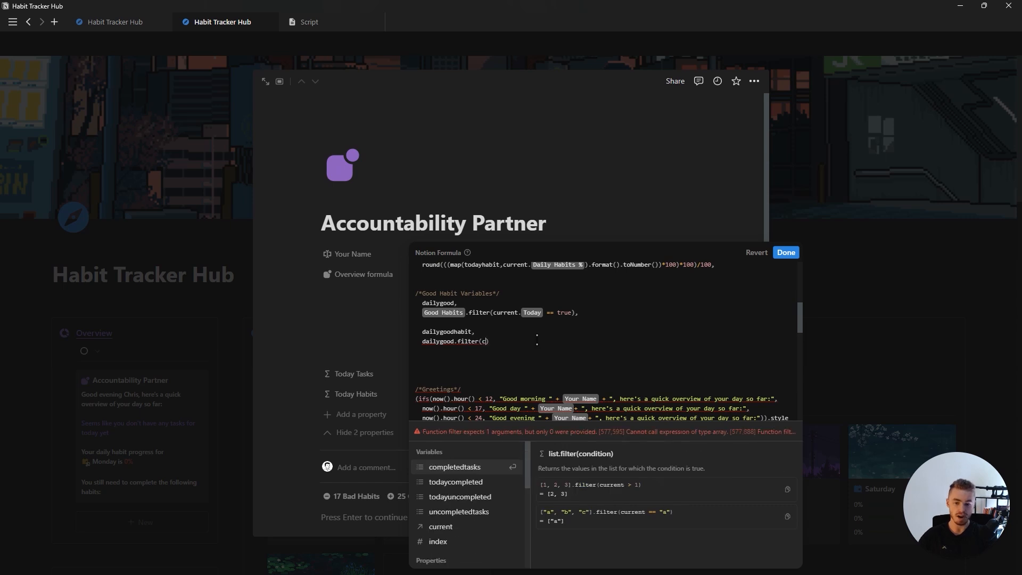
text(.)
key(Down)
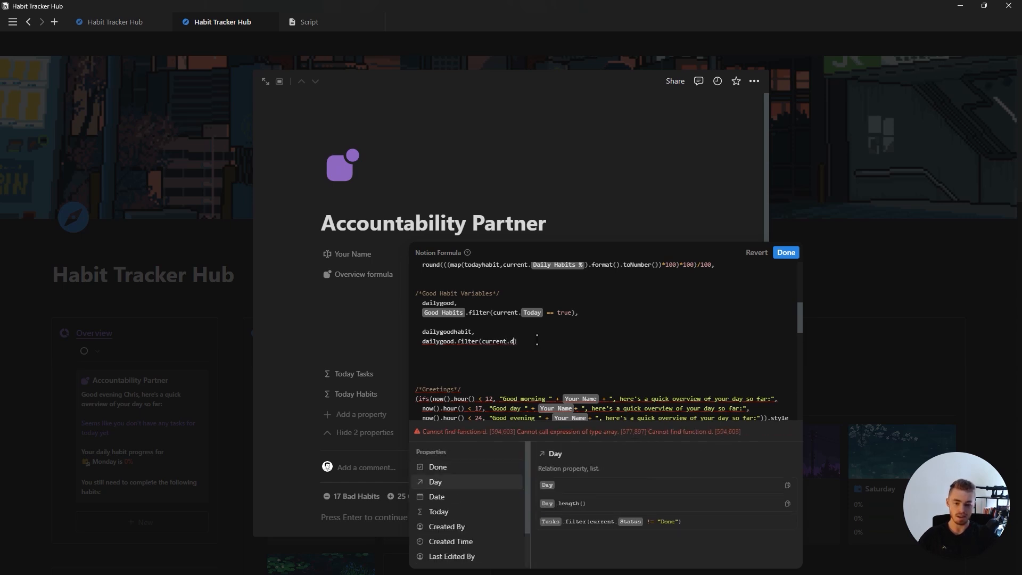
key(Return)
text(,)
Add the variable tododailygood with the value dailygood.filter(current.Done == false), below dailygoodhabit
key(Return)
key(Return)
text(to)
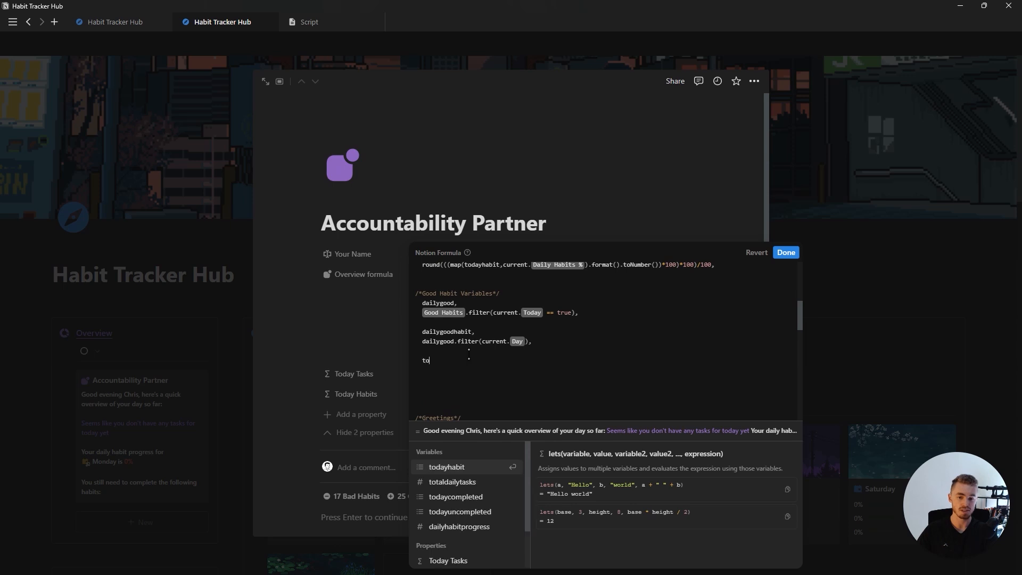
text(dodaily)
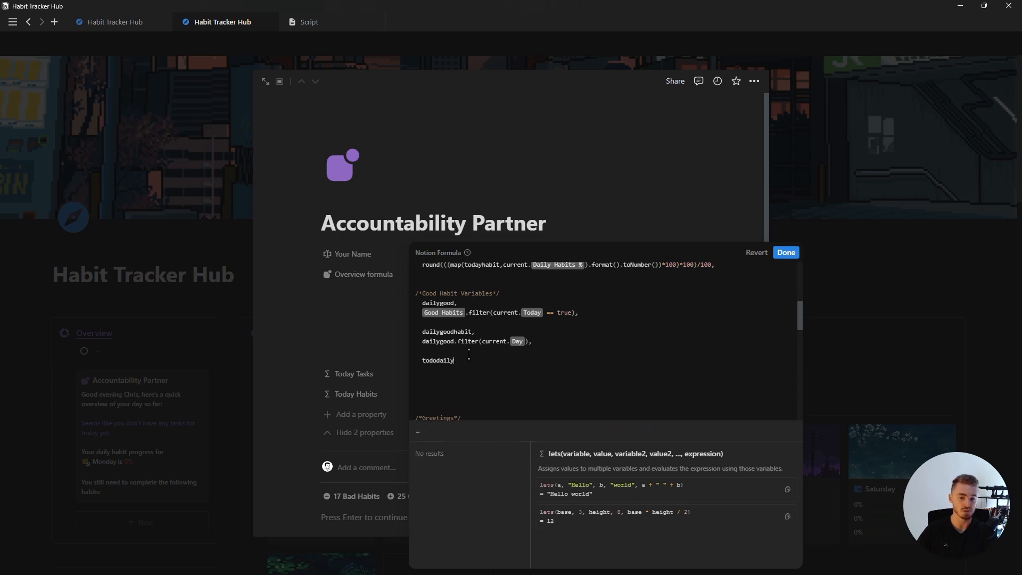
text(good,)
key(Return)
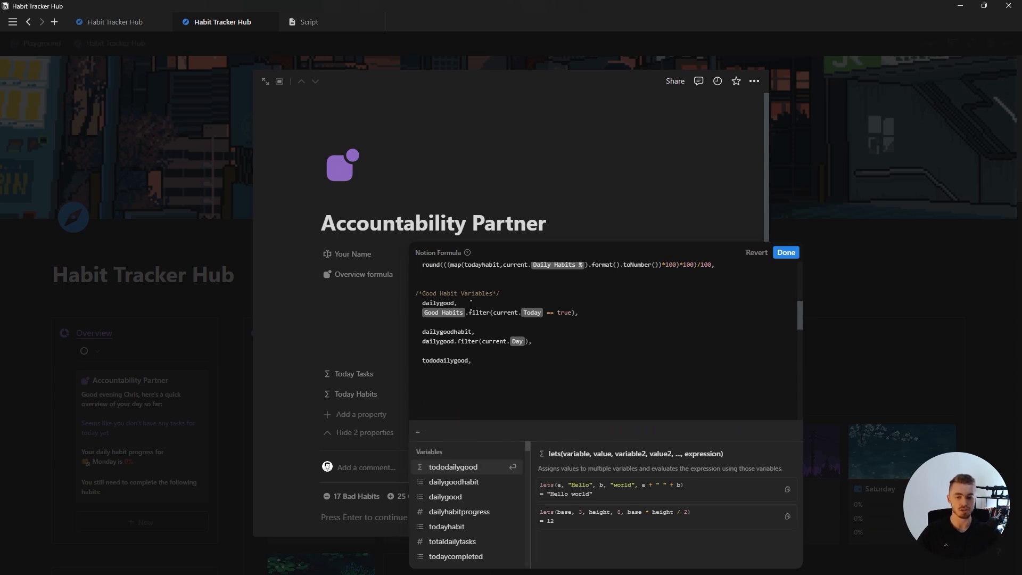
text(dailygood.fil)
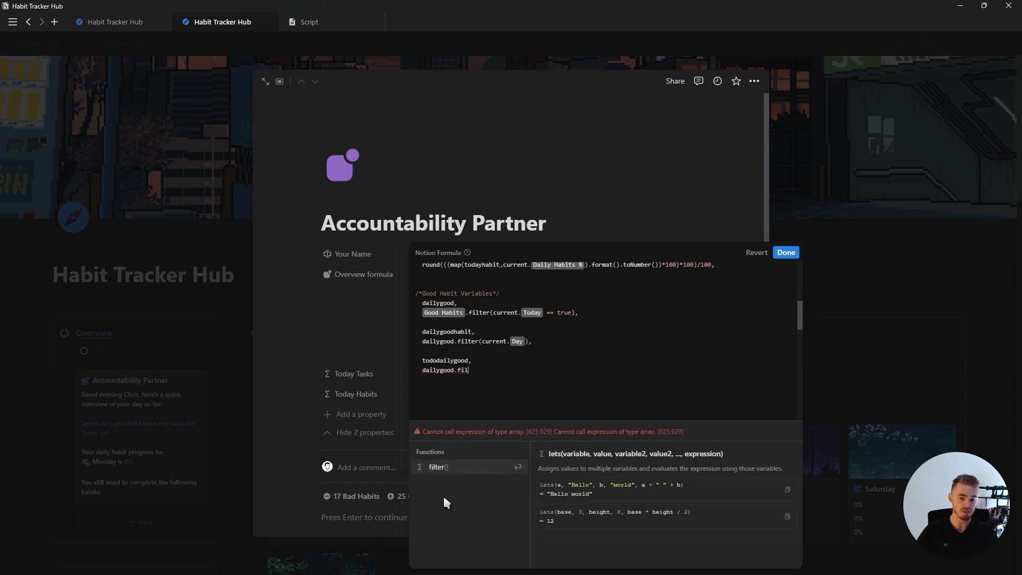
key(Return)
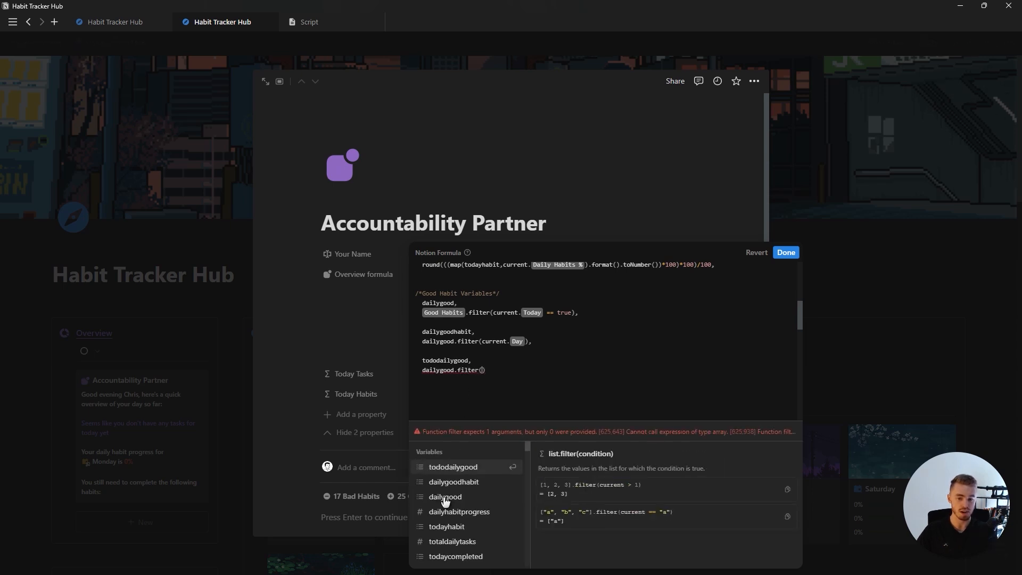
text(cu)
key(Return)
text(.)
key(Return)
text(==)
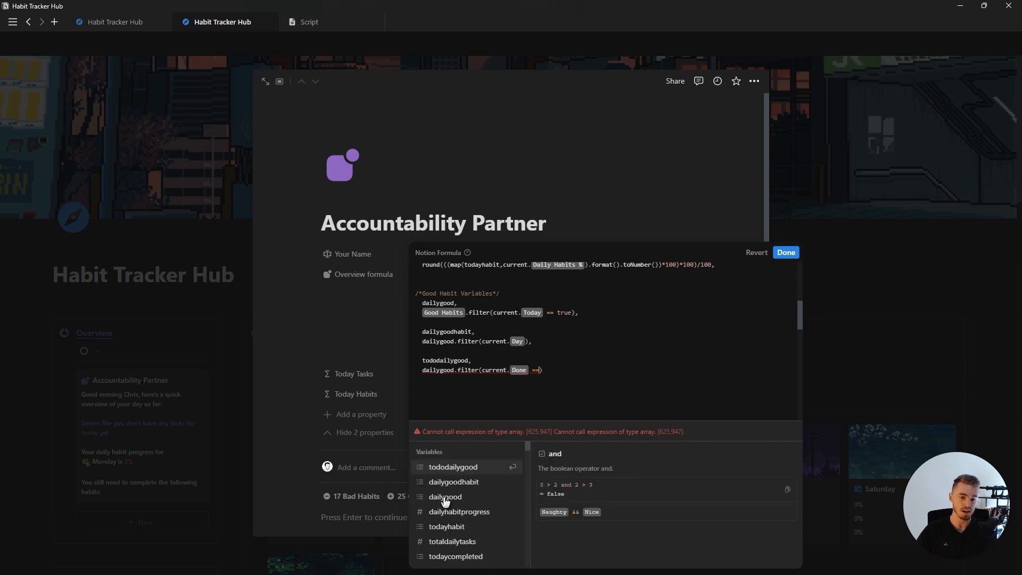
text( false),)
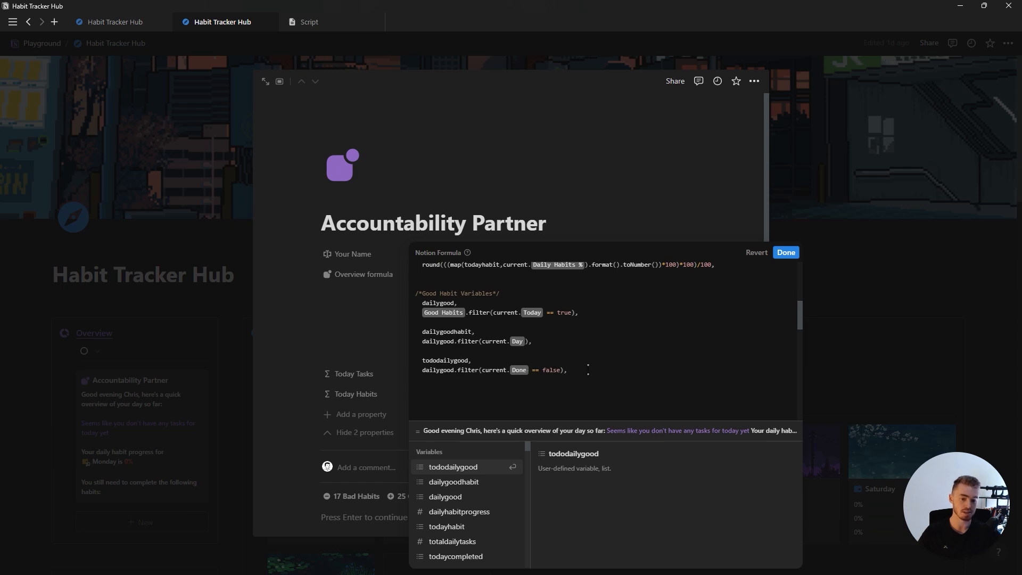
Add the variable tododailygoodhabit with the value tododailygood.filter(current.Day), below tododailygood
key(Return)
key(Return)
text(t)
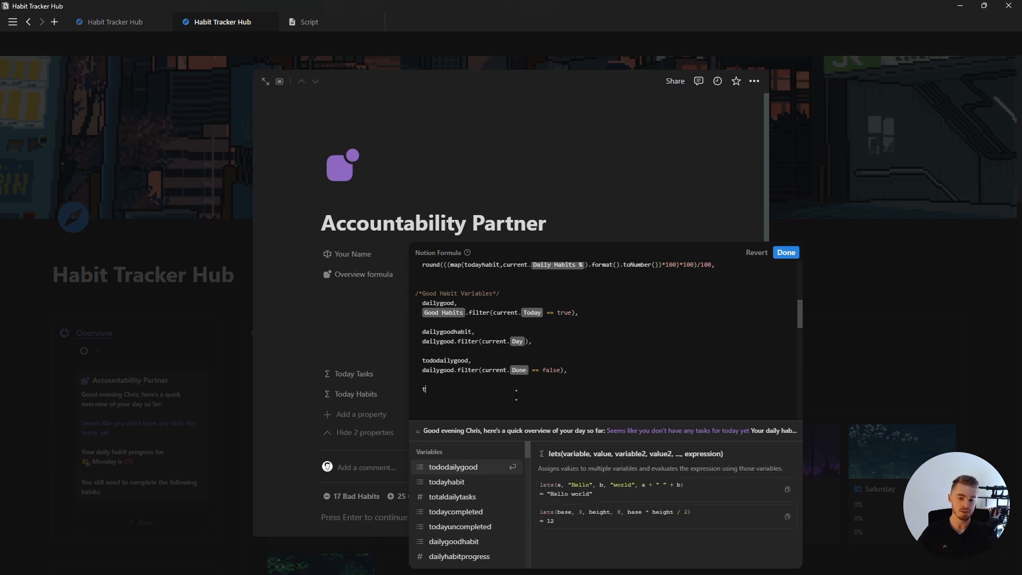
text(ododailygo)
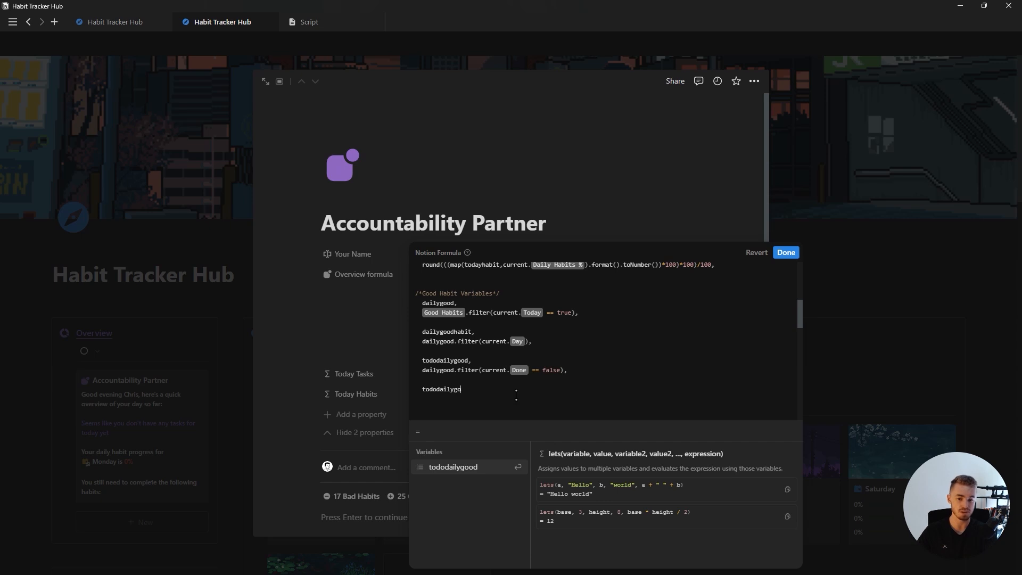
text(odhabit)
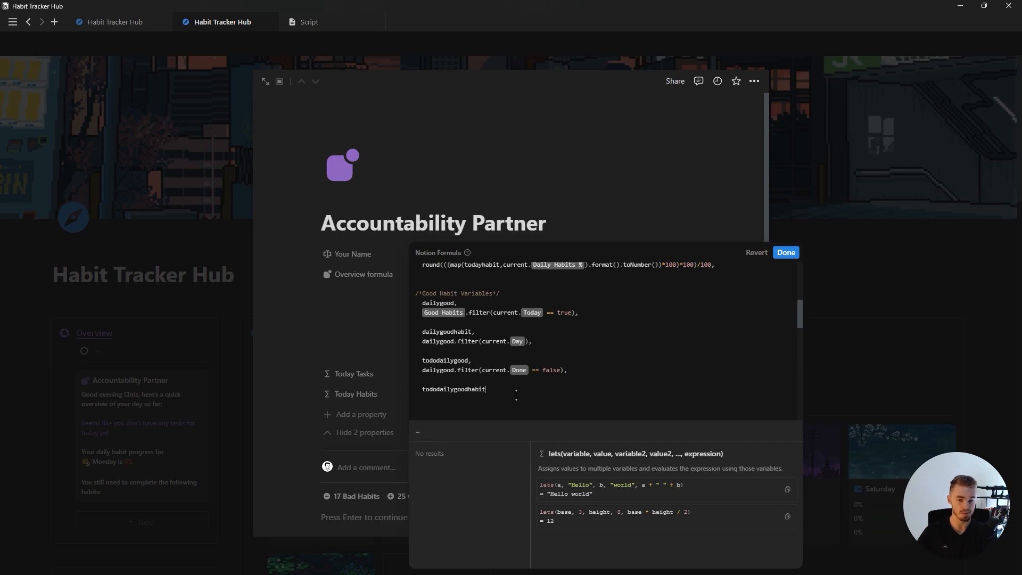
text(,)
key(Return)
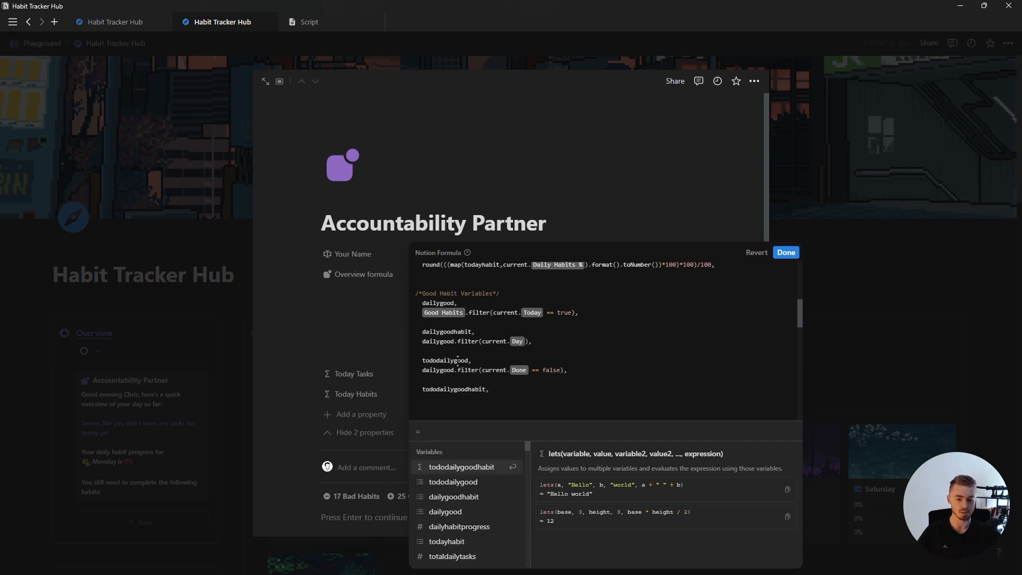
text(tododailygood.filter()
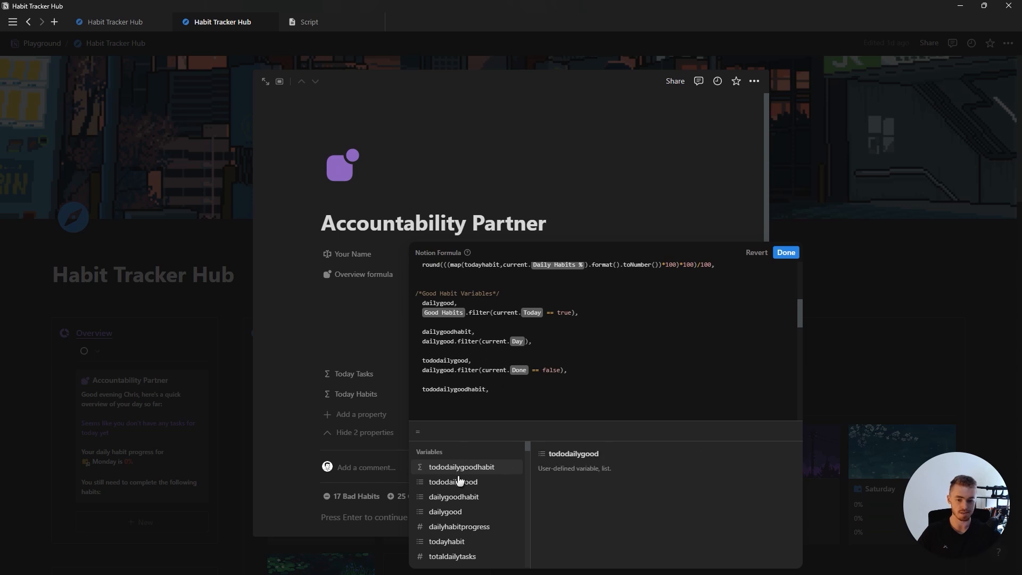
text(current.)
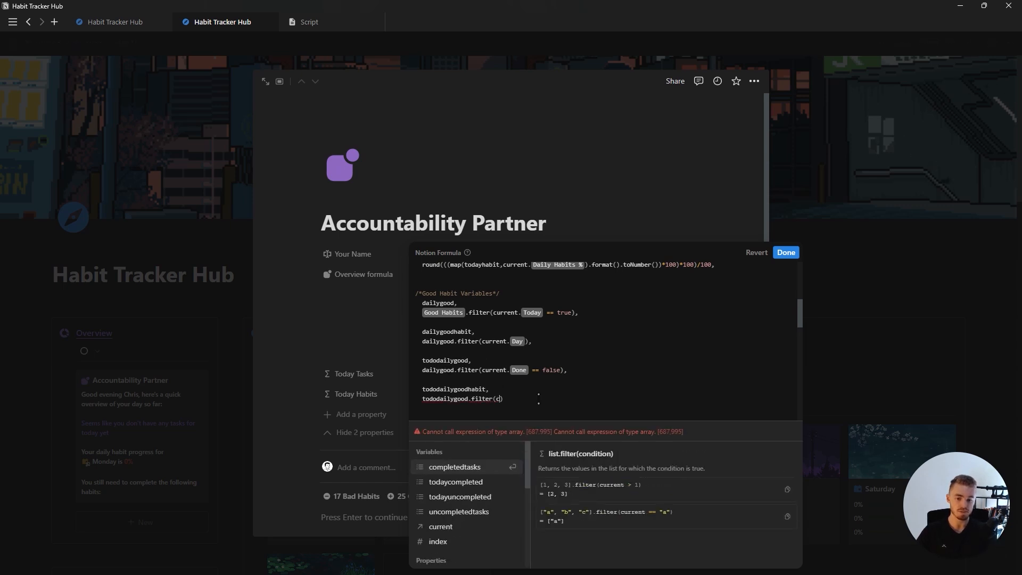
text(Day)
key(Return)
key(End)
text(,)
Add the variable donedailygood with the value dailygood.filter(current.Done == true), below tododailygoodhabit
scroll(637, 354, down, 2)
key(Return)
key(Return)
text(donedailygood)
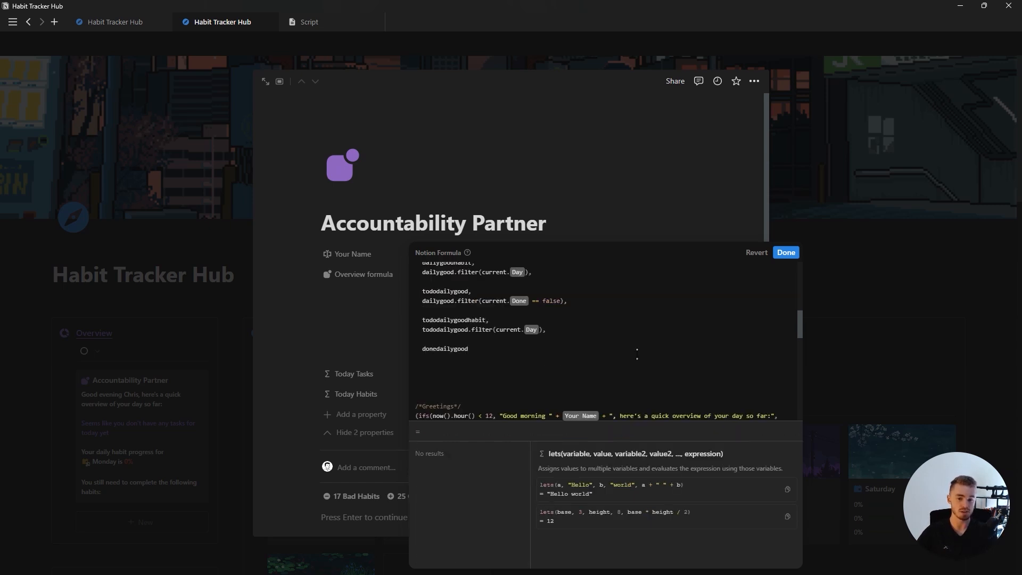
text(,)
key(Return)
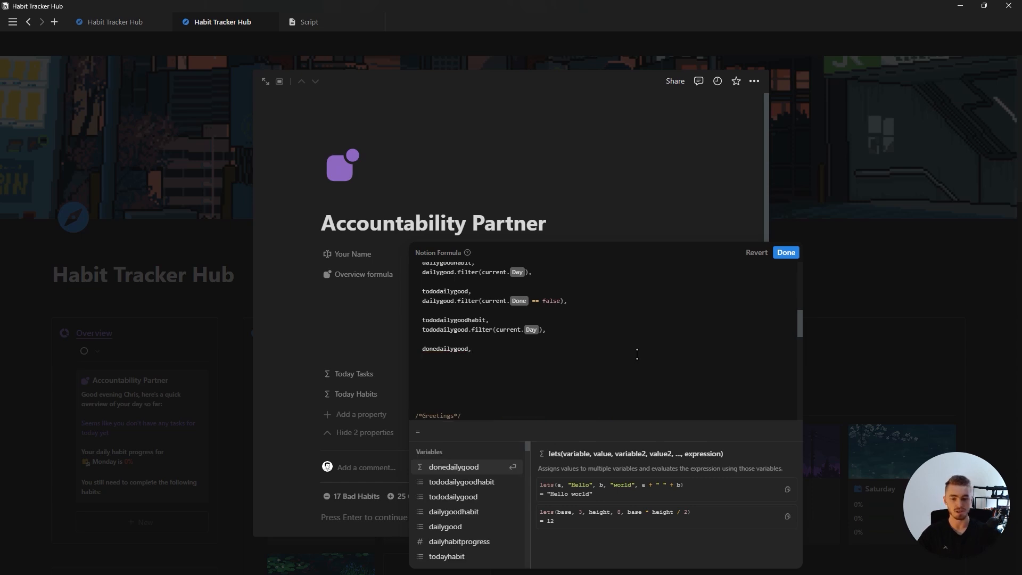
text(dailygood)
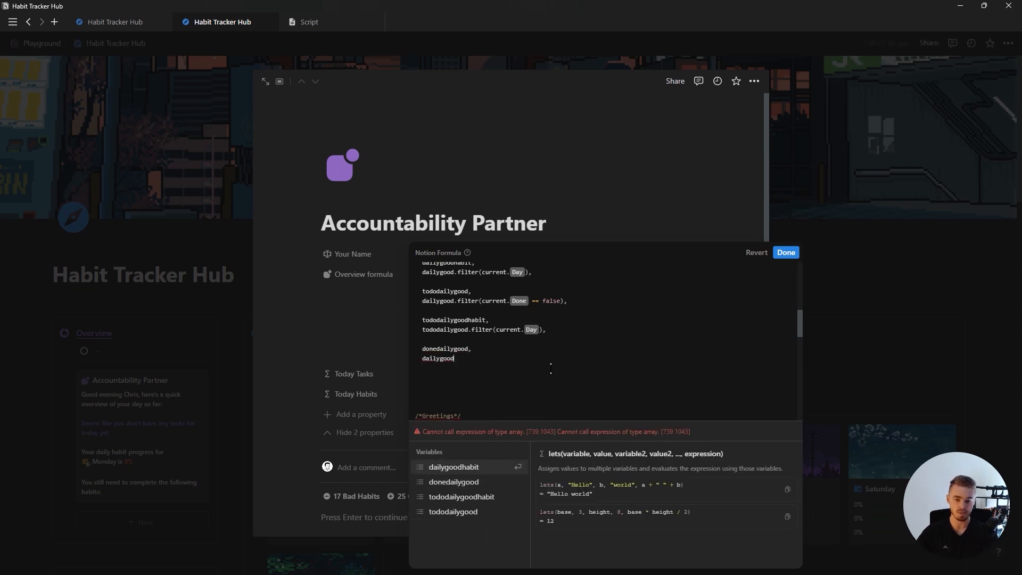
text(.filter(current.Done)
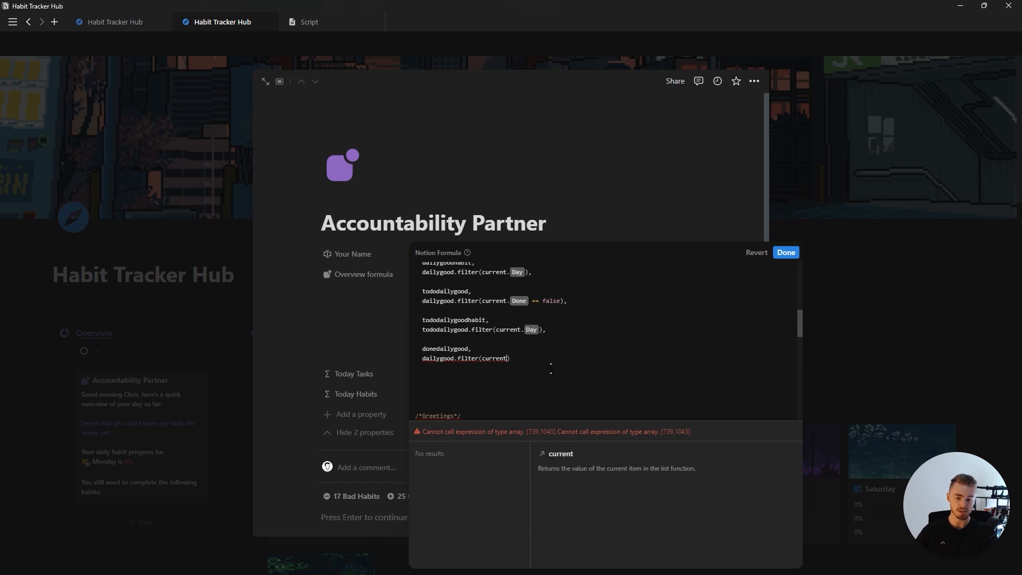
text( == true),)
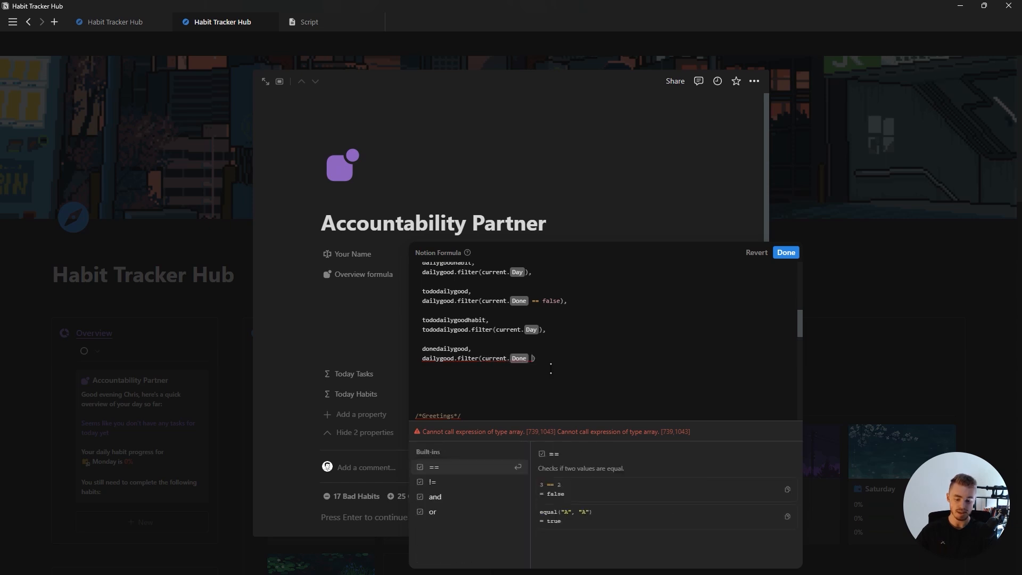
Add the variable donedailygoodhabit with the value donedailygood.filter(current.Day), one blank line below donedailygood
key(Return)
text(donedailygood)
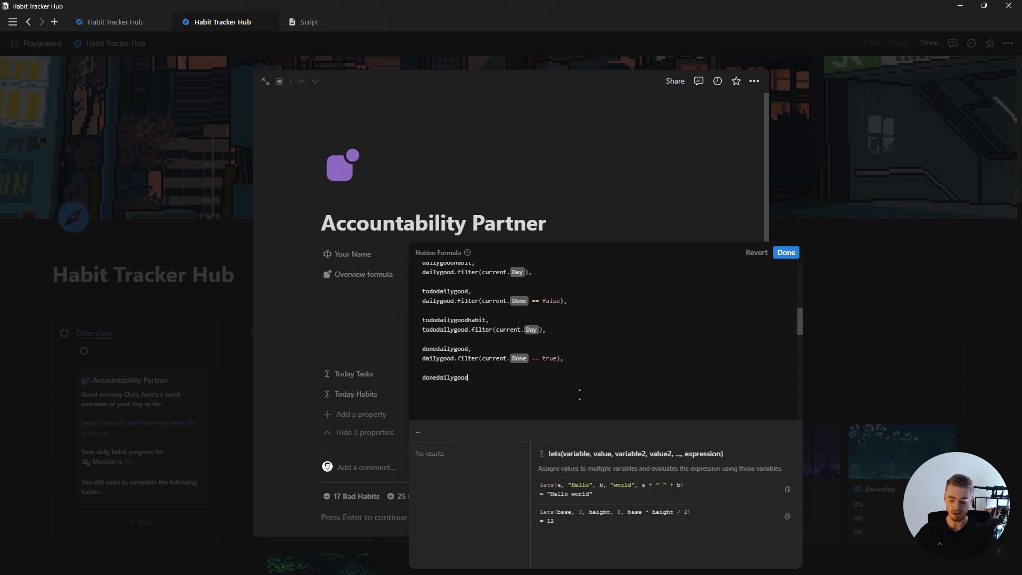
text(habit, )
text(donedailygood)
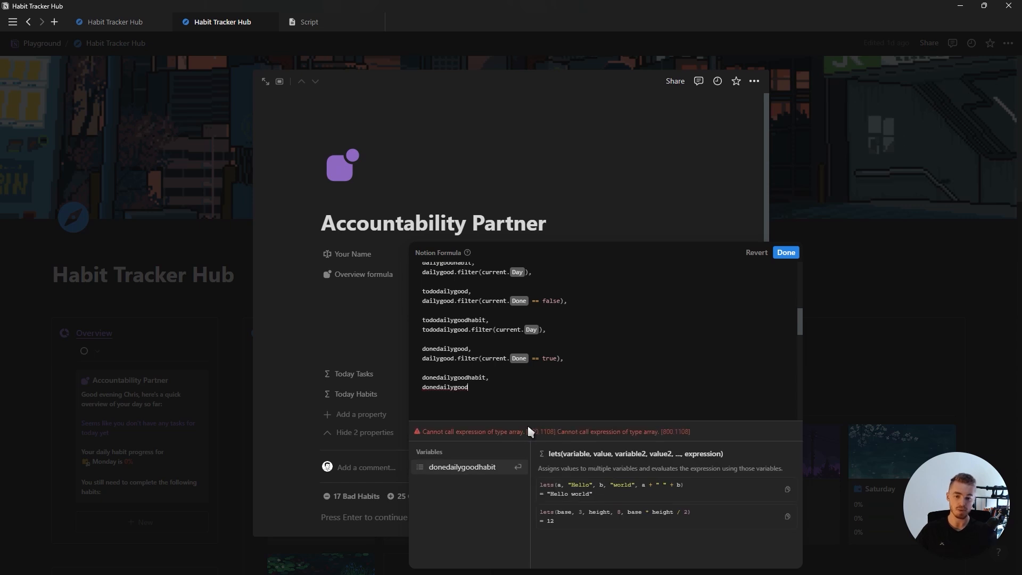
text(.filter(current.d)
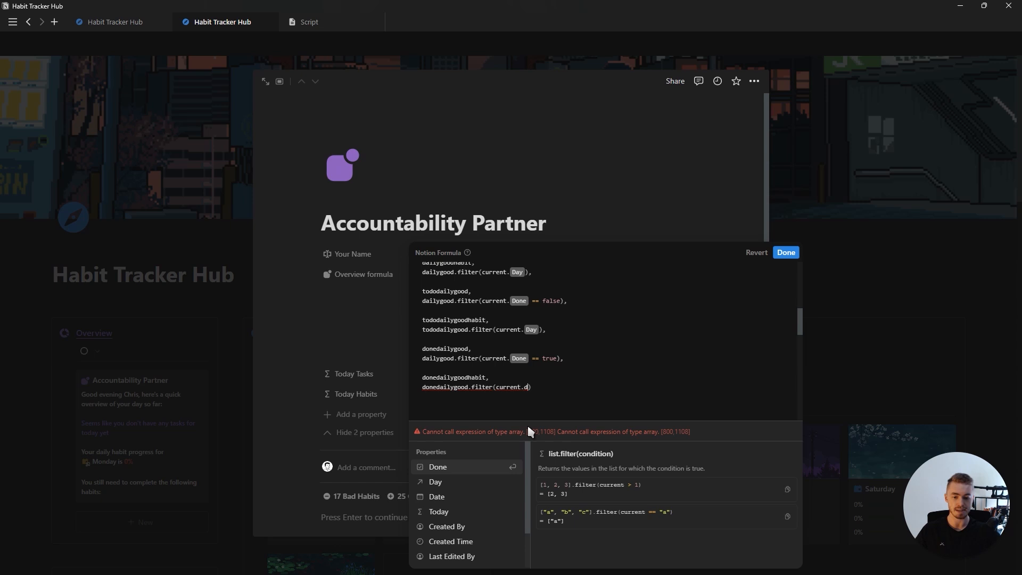
key(ctrl+z)
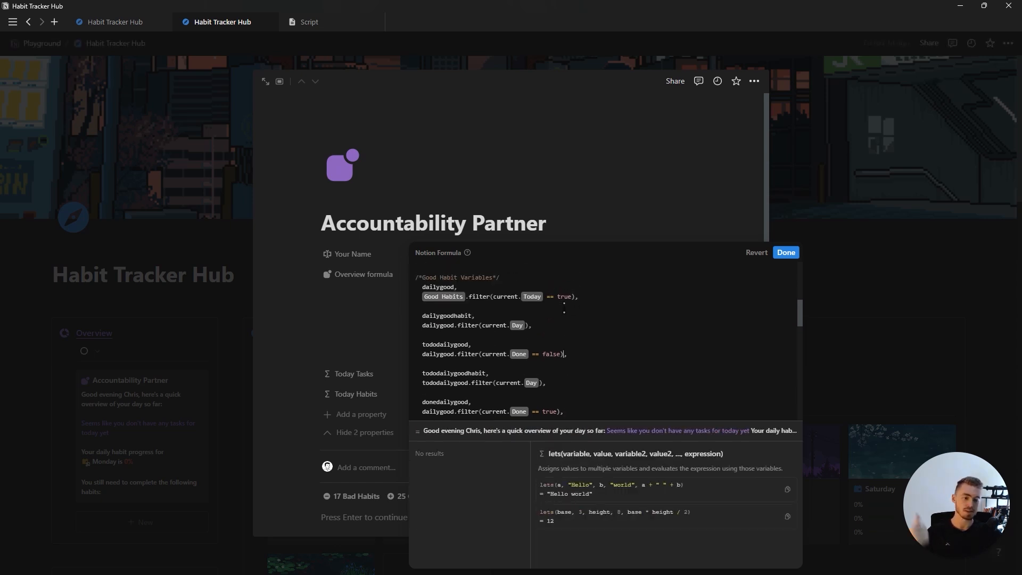
Duplicate the whole good habit variables block directly below itself and change the copy's comment to Bad Habit Variables
scroll(559, 302, down, 2)
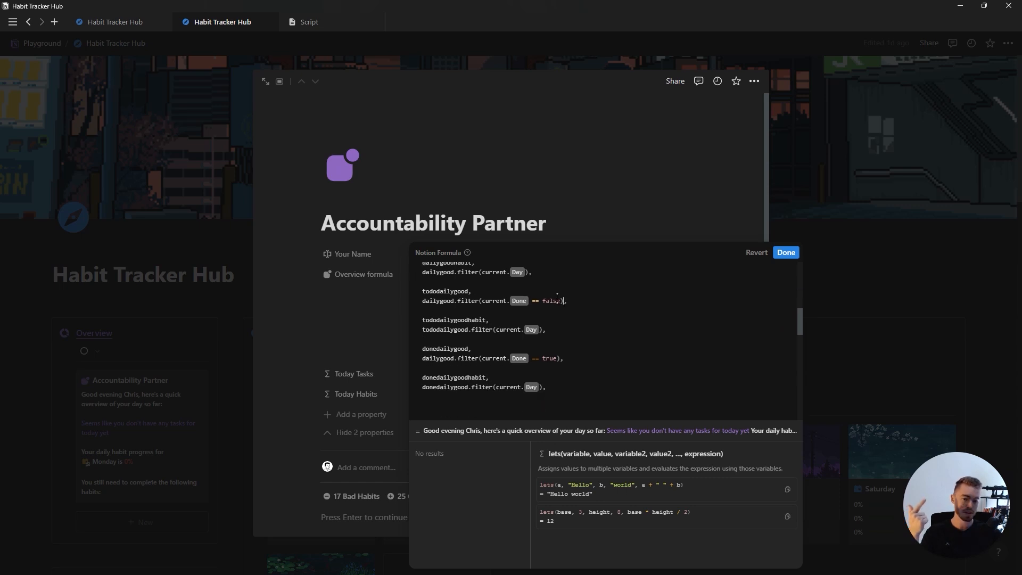
scroll(556, 299, down, 2)
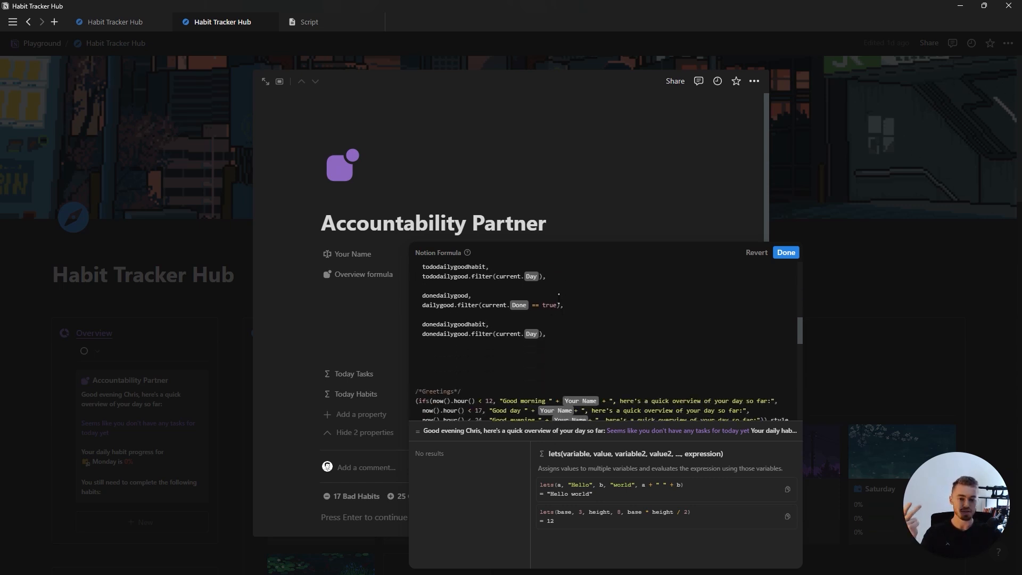
scroll(551, 314, up, 3)
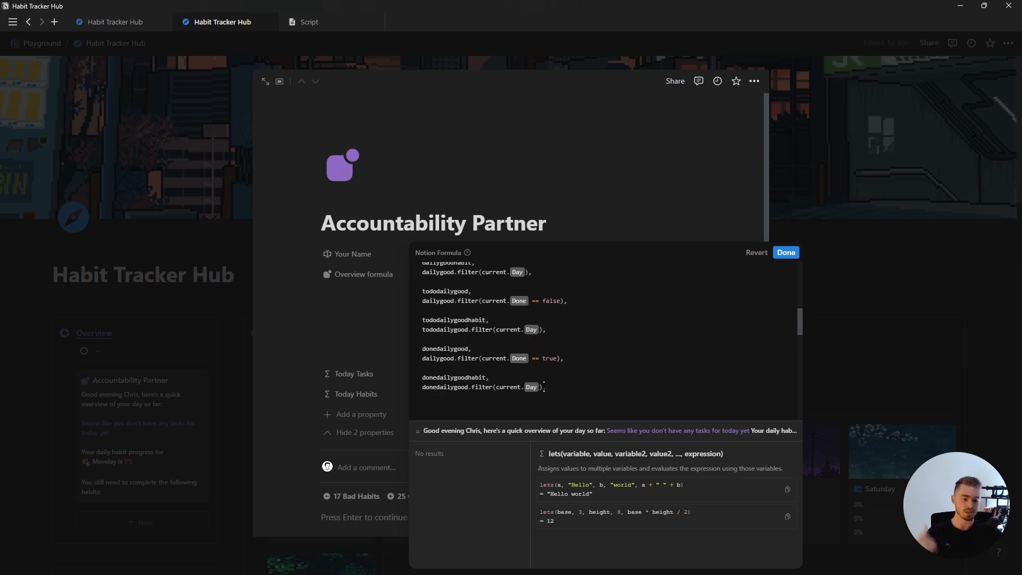
drag(544, 381, 413, 309)
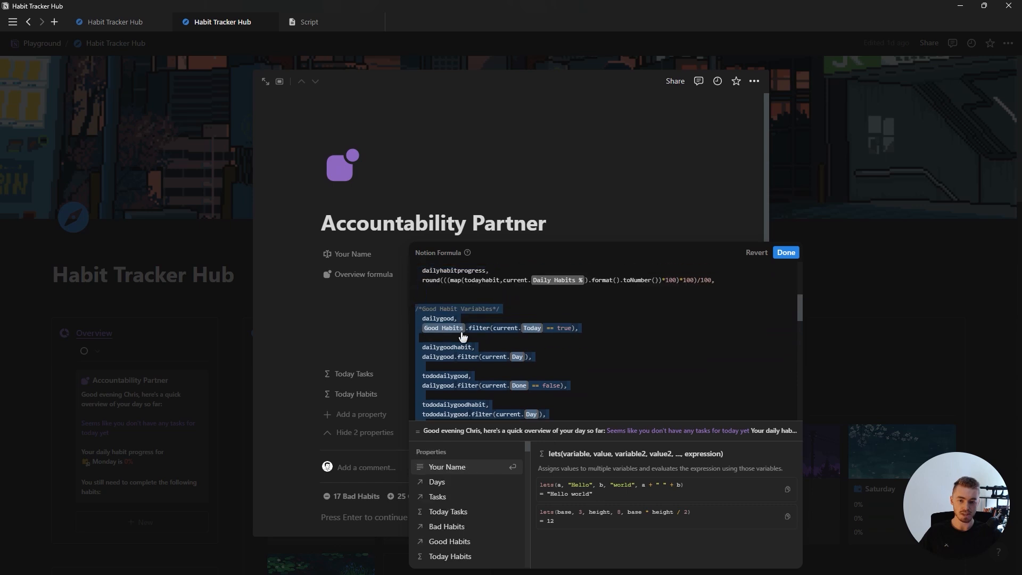
scroll(470, 337, down, 3)
click(413, 331)
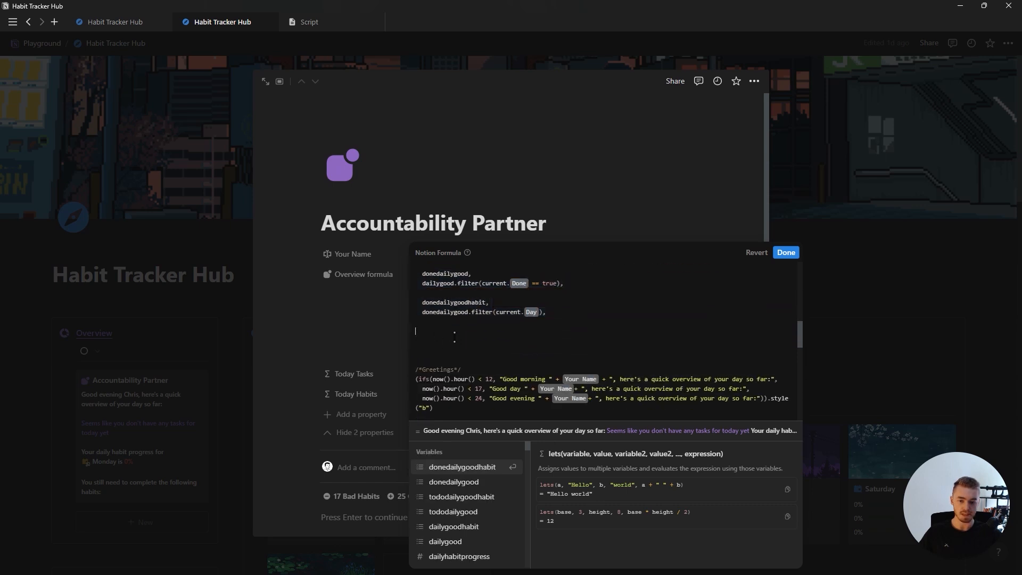
key(ctrl+v)
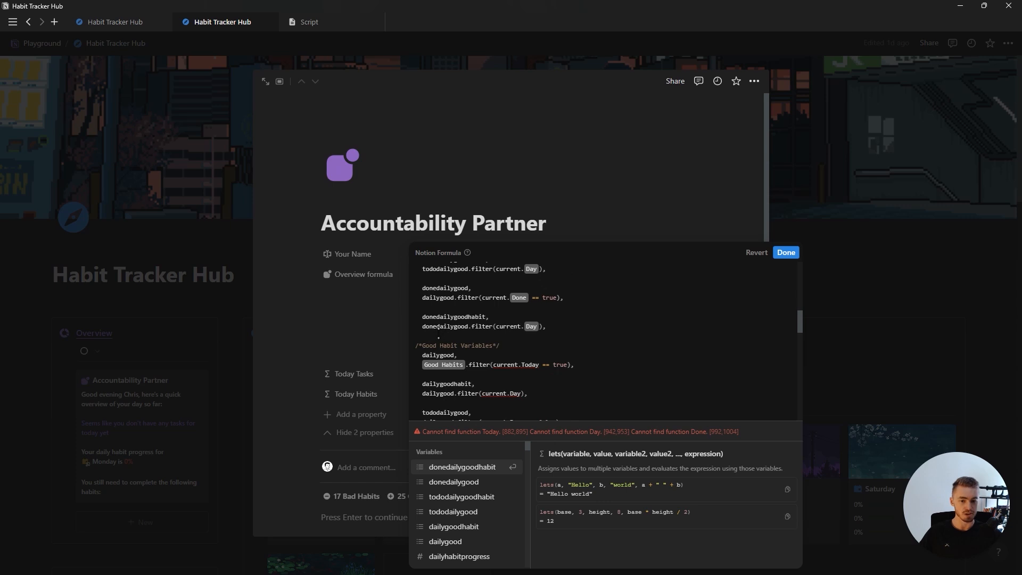
double_click(430, 345)
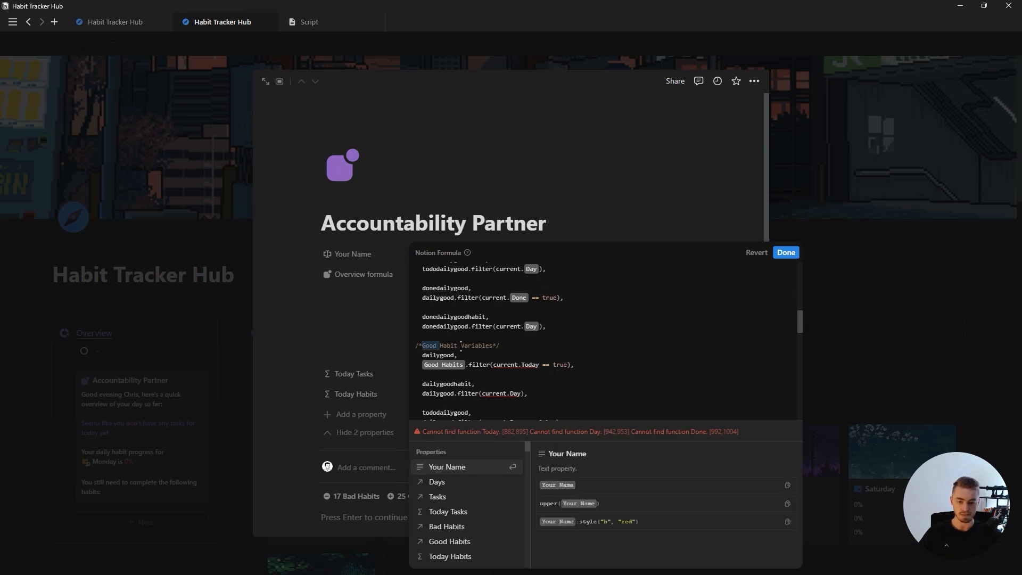
text(Bad)
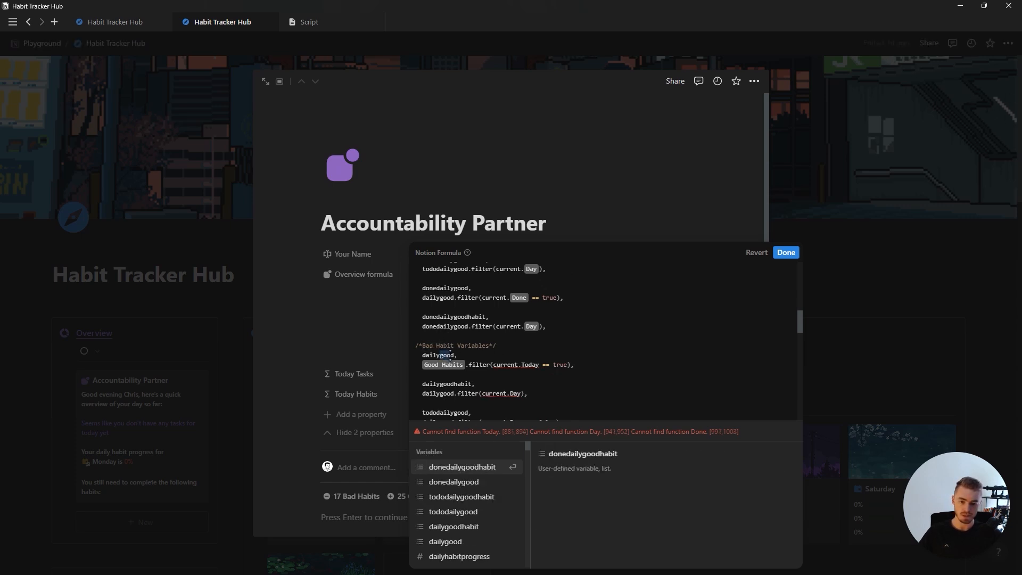
Change the copied dailygood variable to dailybad with the value Bad Habits.filter(current.Today == true), reinserting Today as a property
text(bad)
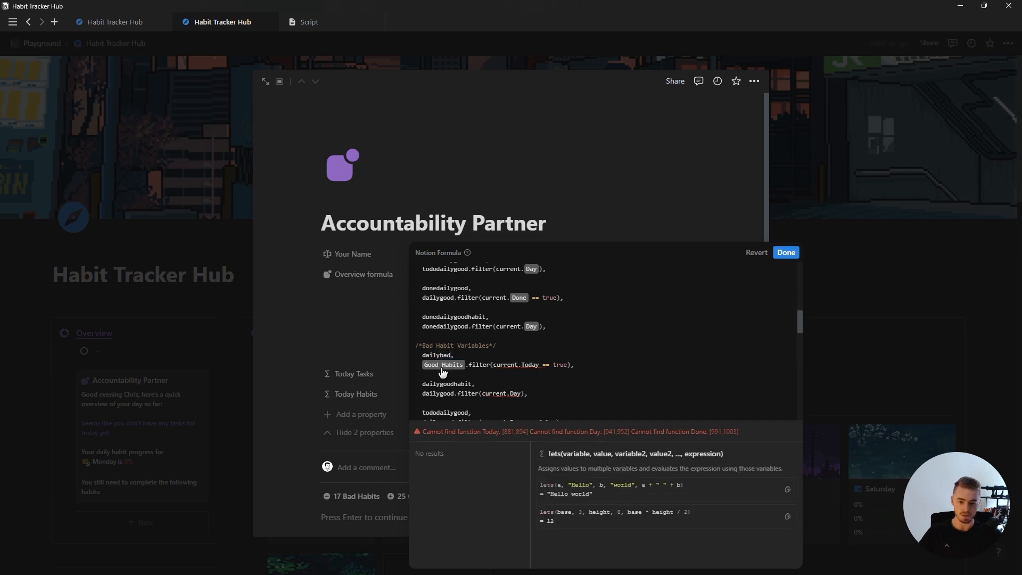
click(426, 371)
key(BackSpace)
scroll(486, 485, down, 3)
scroll(486, 485, down, 4)
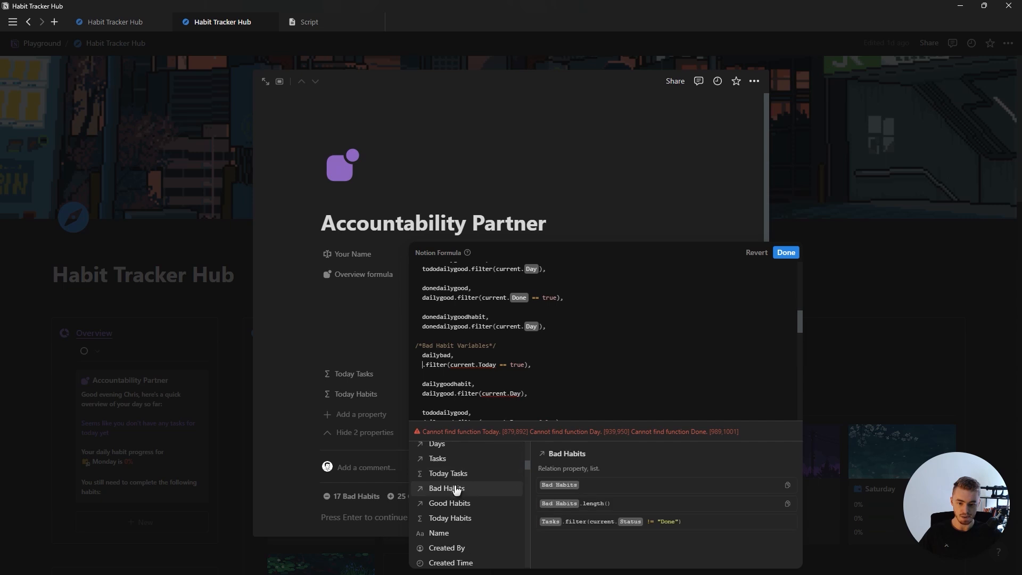
key(Return)
double_click(526, 365)
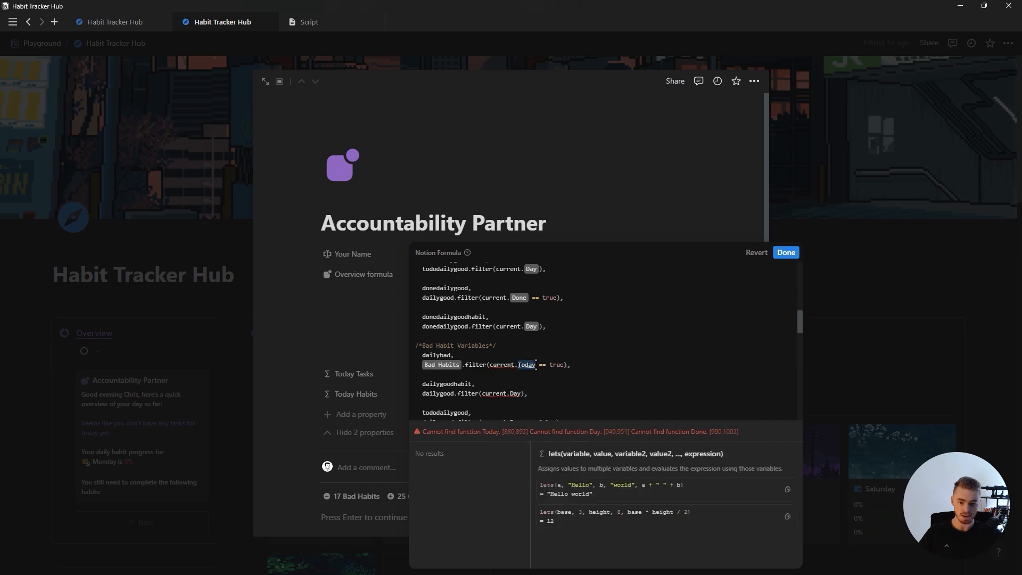
key(BackSpace)
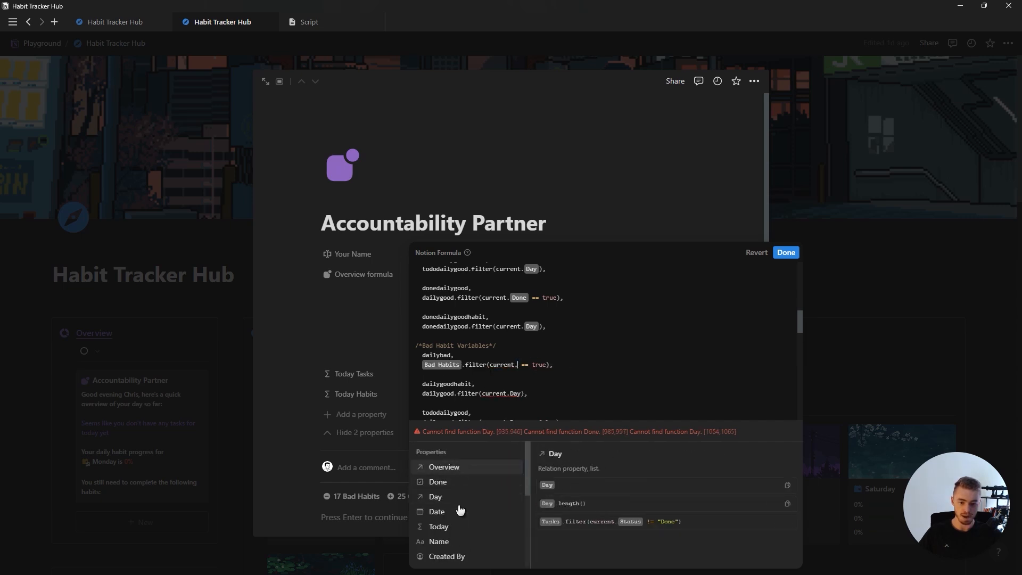
click(454, 527)
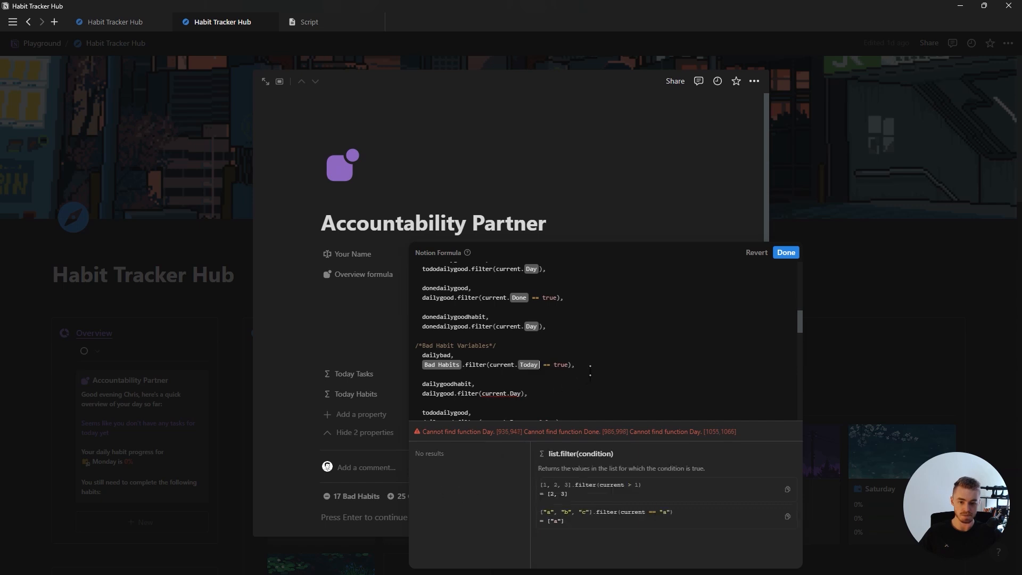
Change the copied dailygoodhabit variable to dailybadhabit with the value dailybad.filter(current.Day), reinserting Day as a property
scroll(533, 367, down, 1)
click(447, 343)
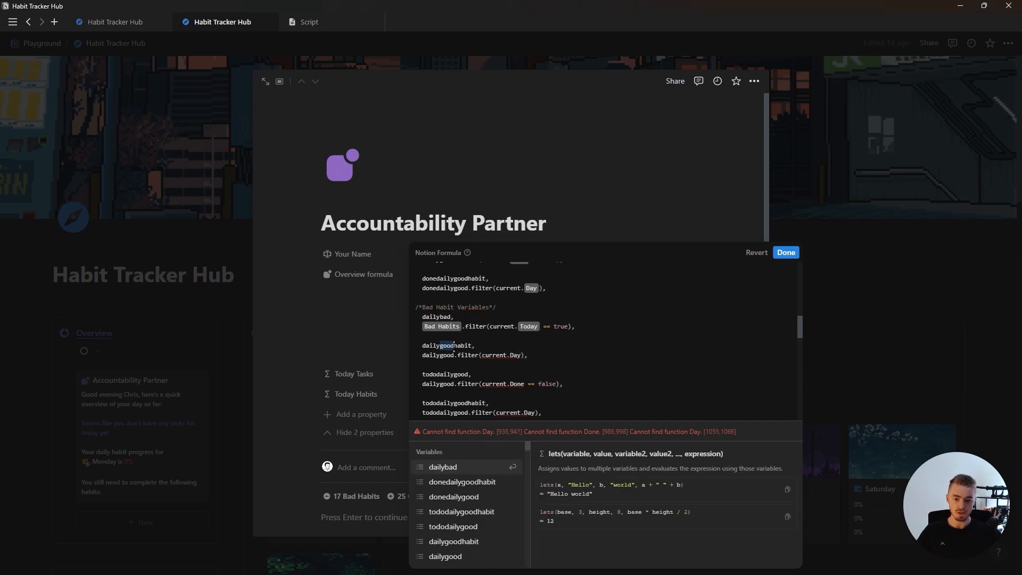
drag(441, 356, 455, 356)
text(bad)
double_click(509, 355)
key(BackSpace)
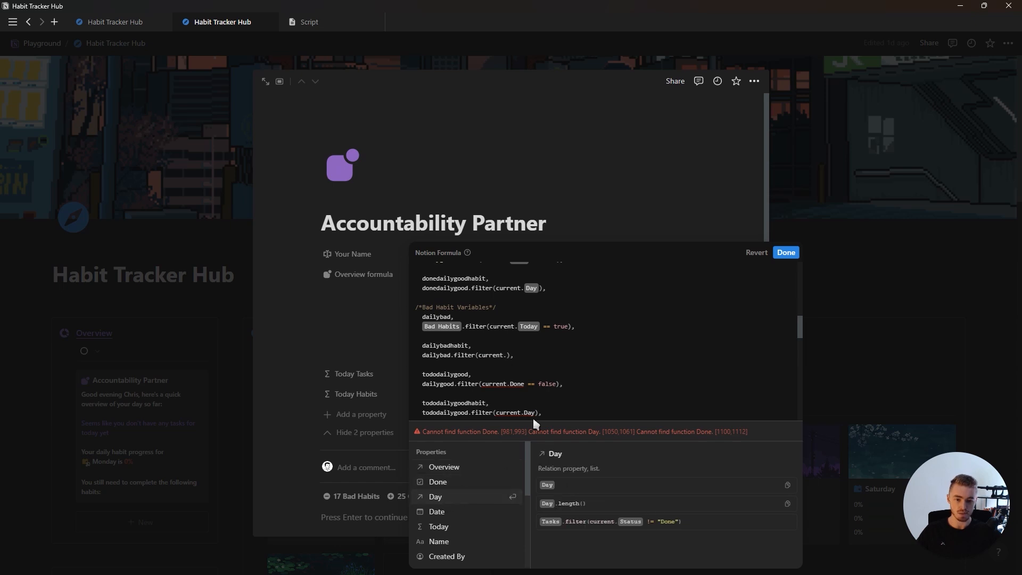
key(Return)
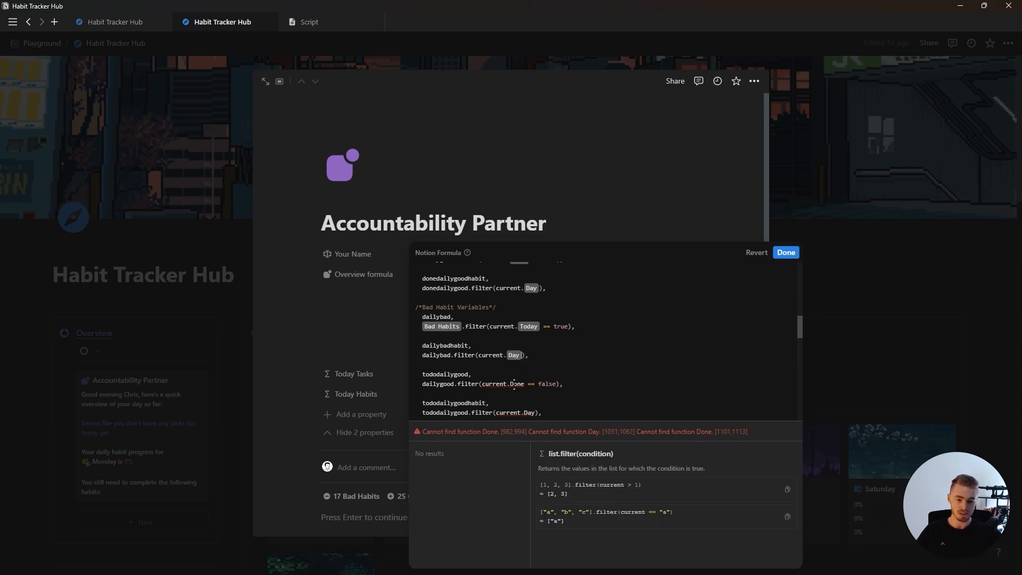
Relink Done as a property in the filter of the copied to-do variable below dailybadhabit
click(514, 384)
click(516, 383)
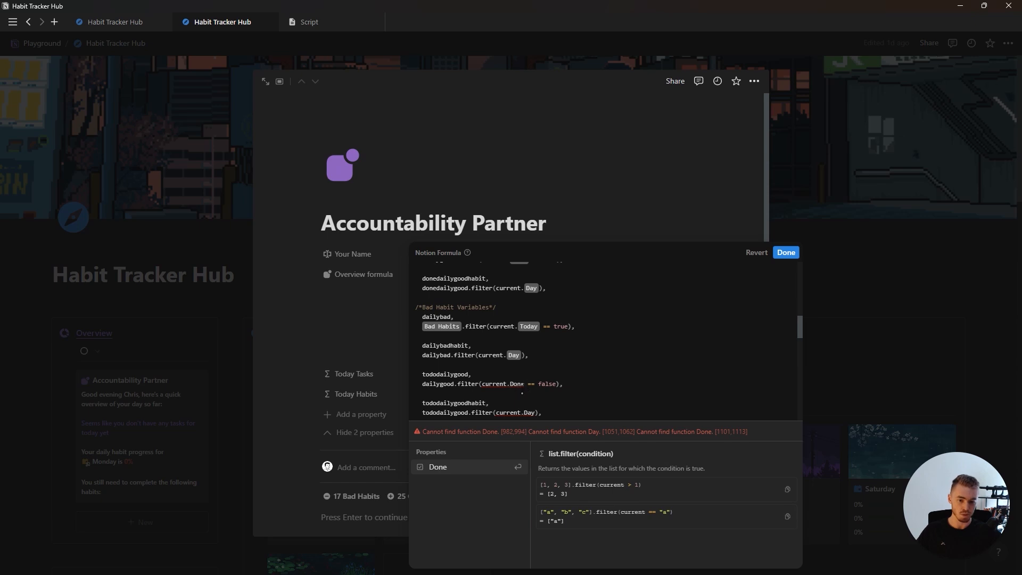
key(Return)
Append + "\n" + "\n" + after the "You still need to complete the following habits:" text, one blank line below it
scroll(440, 372, down, 10)
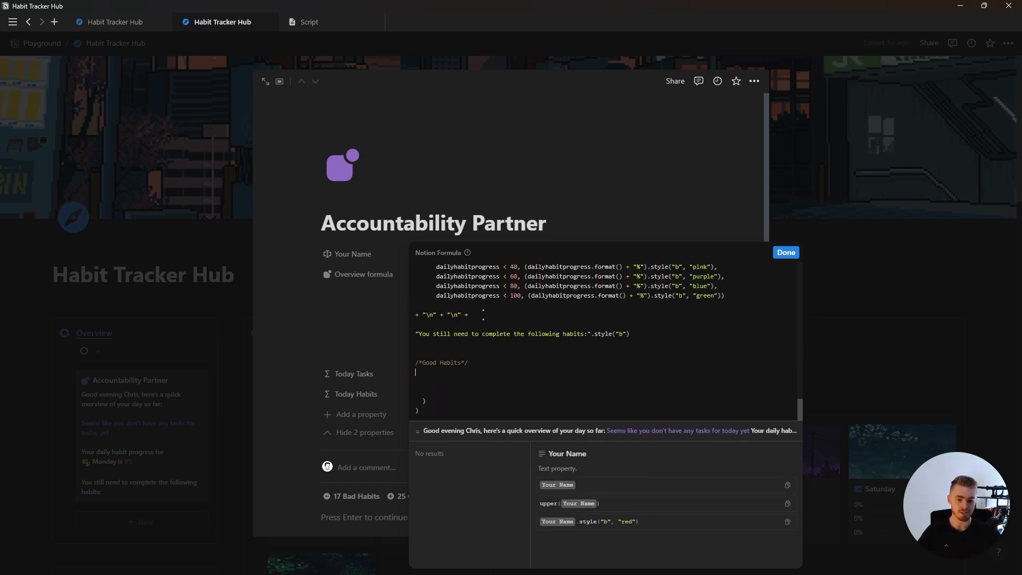
drag(483, 314, 415, 315)
key(ctrl+c)
click(646, 333)
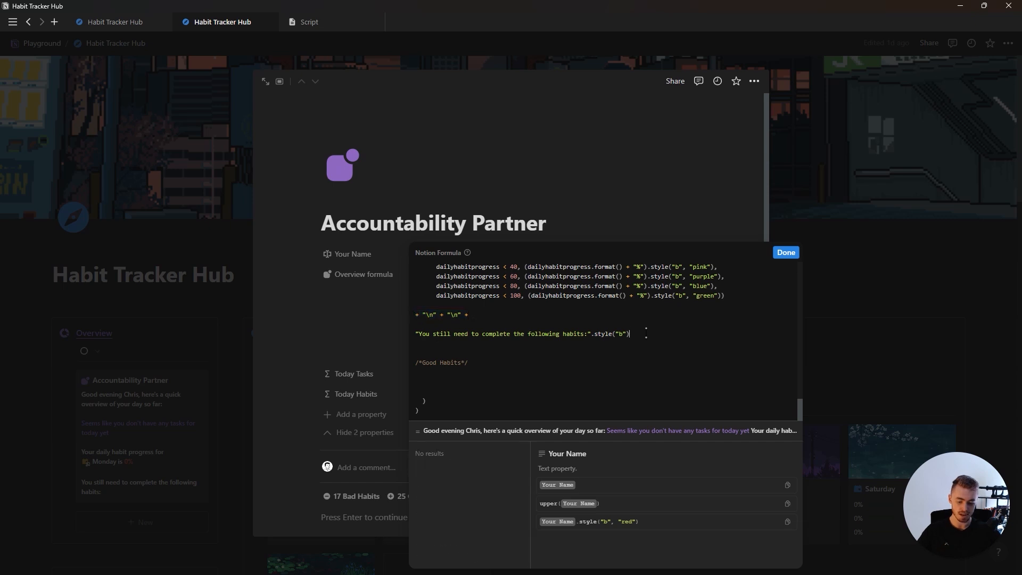
key(Return)
key(Return)
key(ctrl+v)
Start an ifs function under the Good Habits comment with the condition todayhabit.filter(current.No good habits == true)
click(468, 391)
text(ifs()
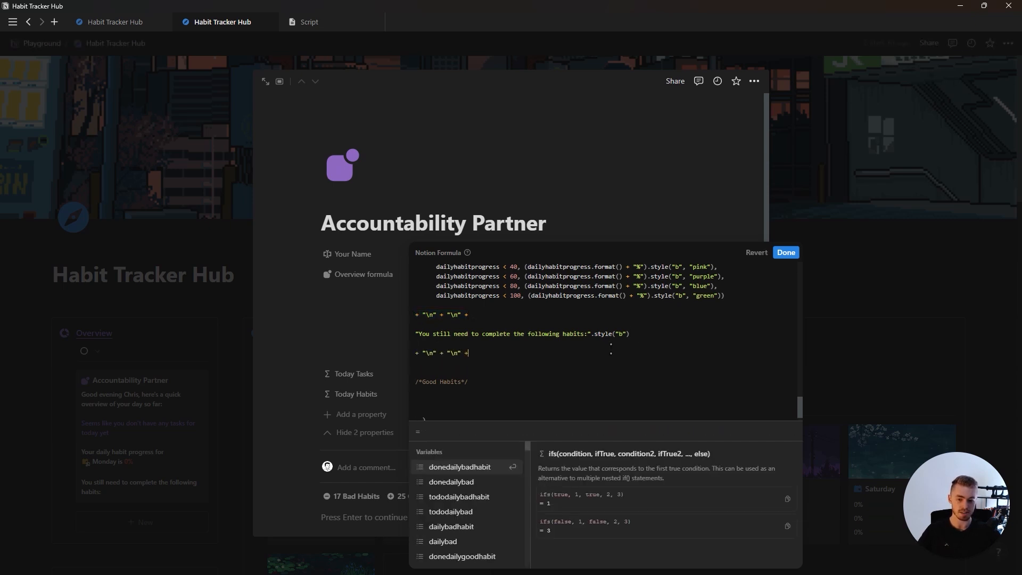
text(toda)
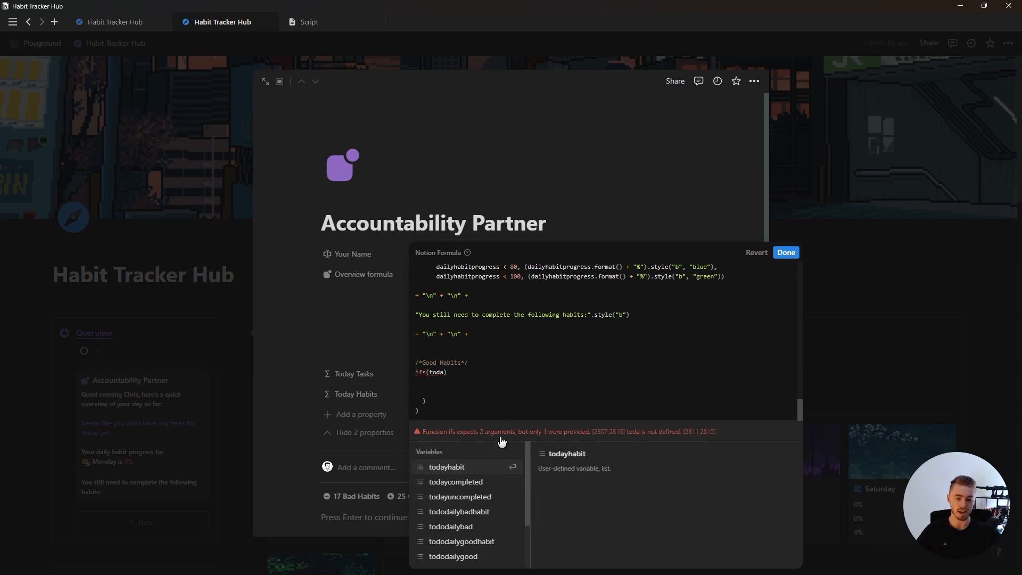
text(yhabit.filter()
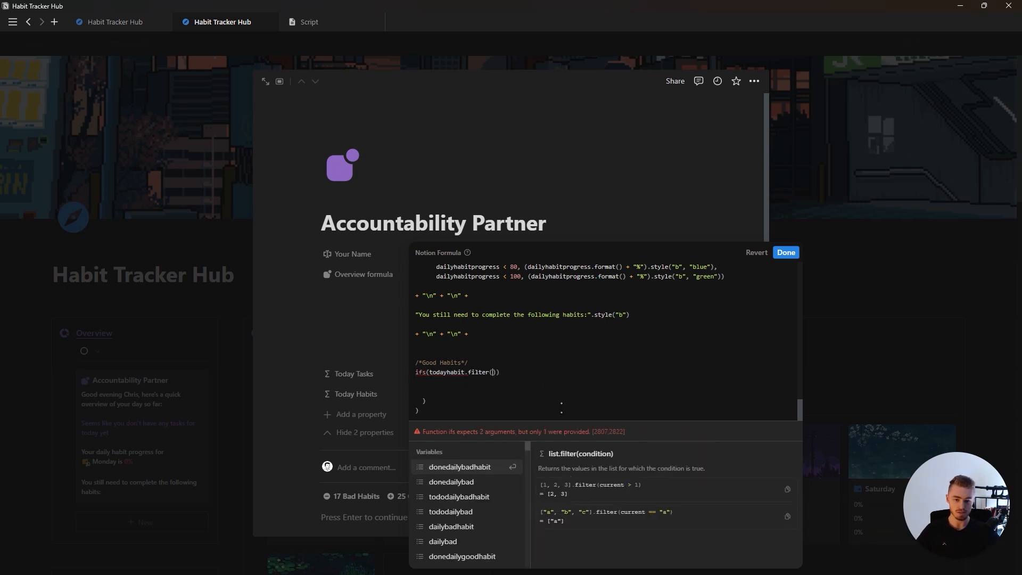
text(current.)
key(Down)
key(Down)
key(Return)
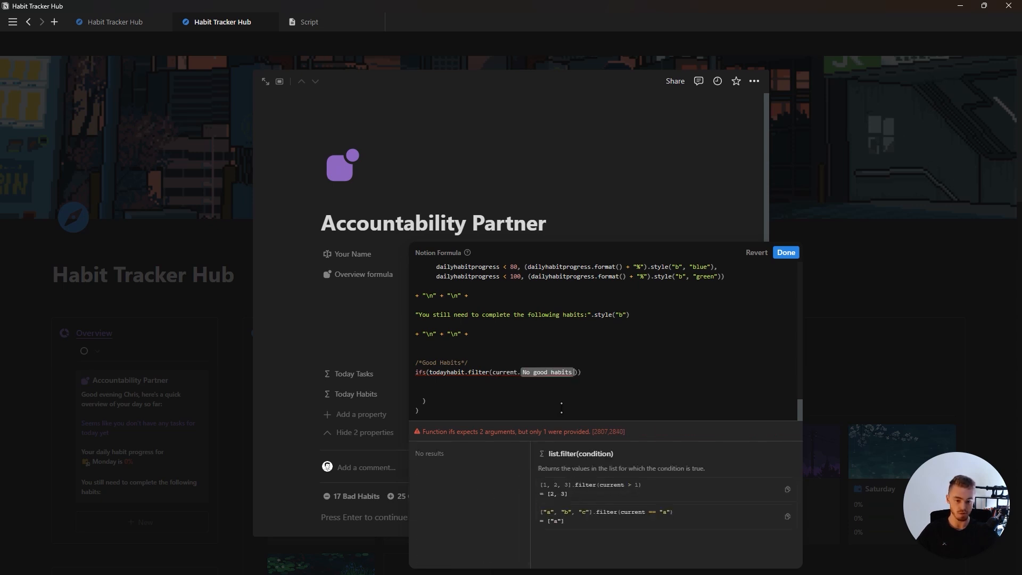
text(== true),)
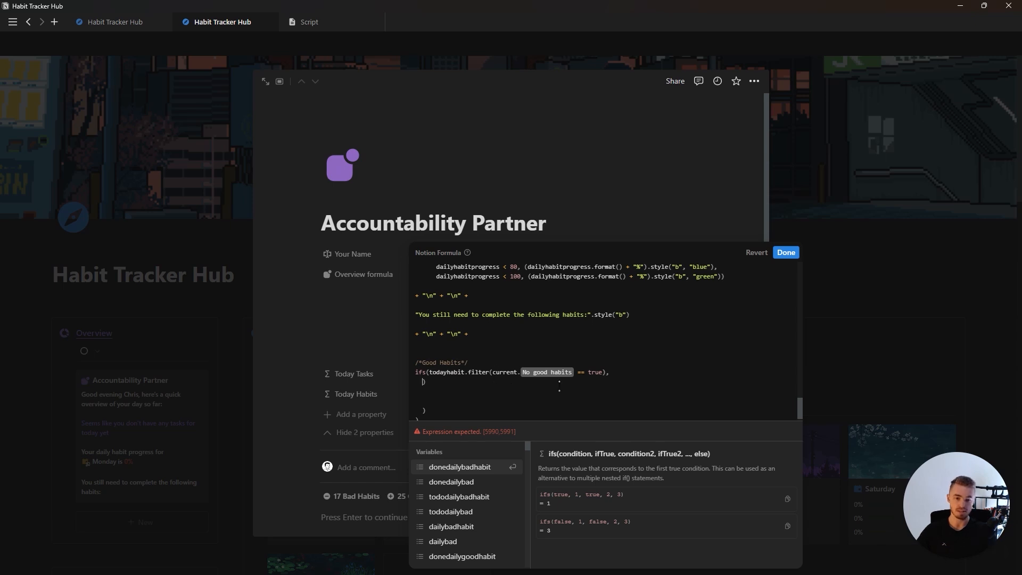
Set that condition's result to "There's no good habits to complete for today yet" styled with "b" and "purple", followed by a comma
text("There)
text('s no good habits to )
text(complete )
text(for today )
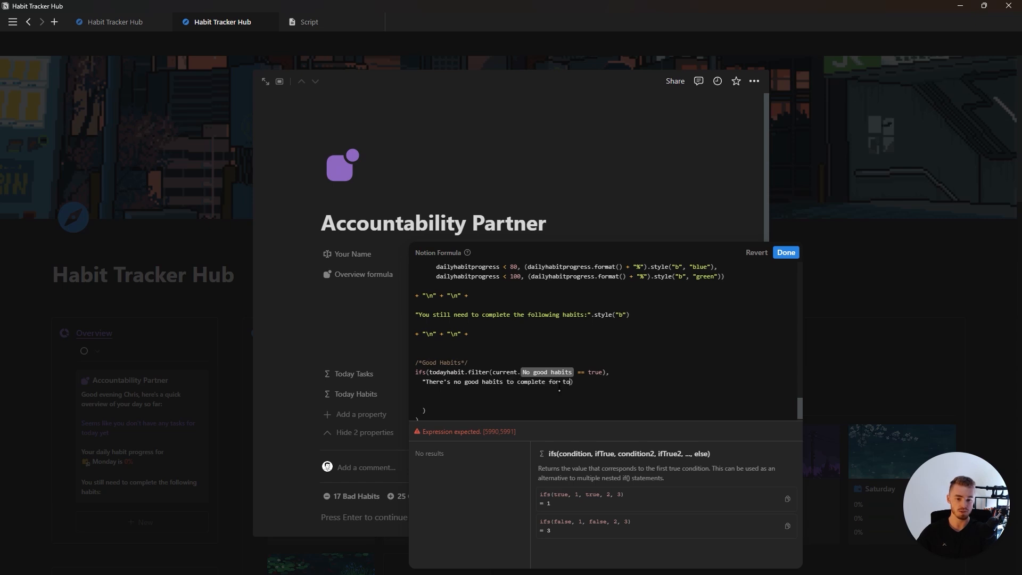
text(yet".style()
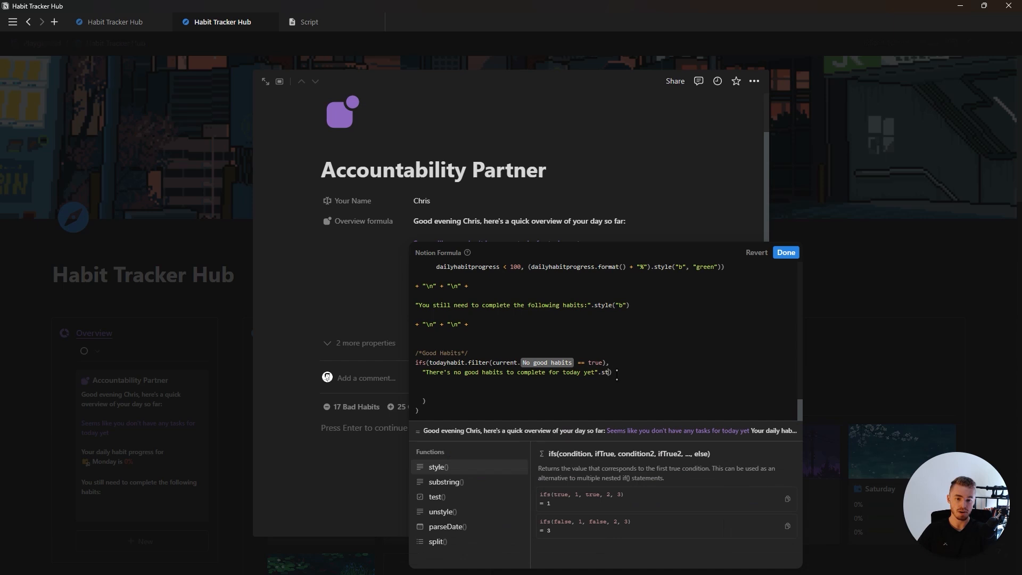
text("b", "purple"))
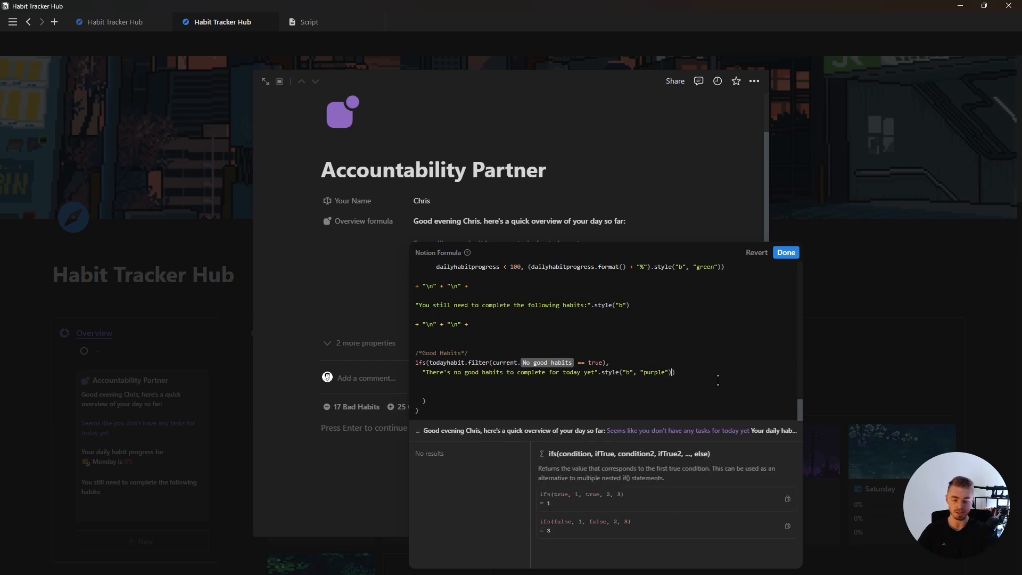
text(,    )
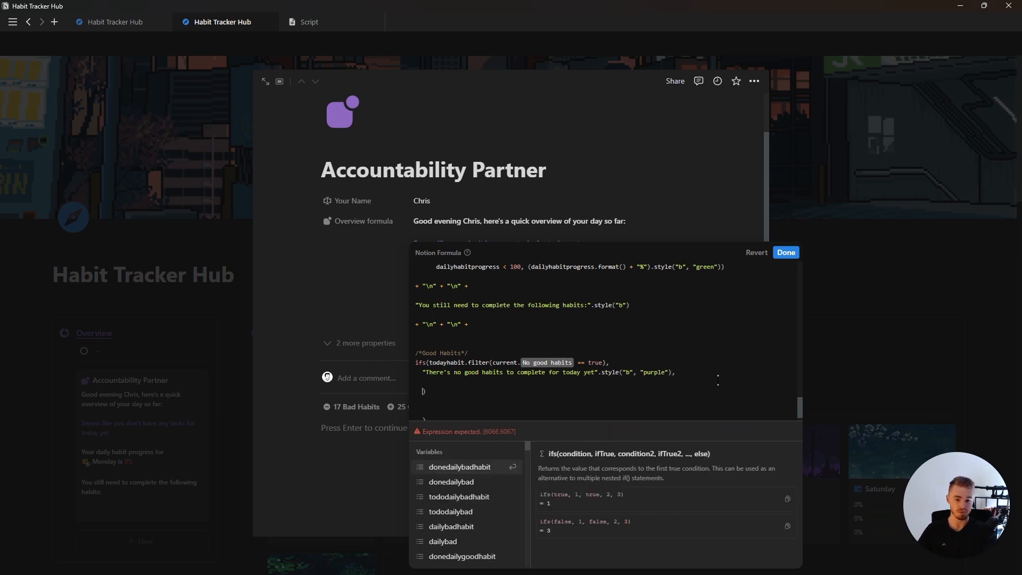
Add the second condition donedailygoodhabit == dailygoodhabit to the Good Habits ifs function, followed by a comma
text(dona)
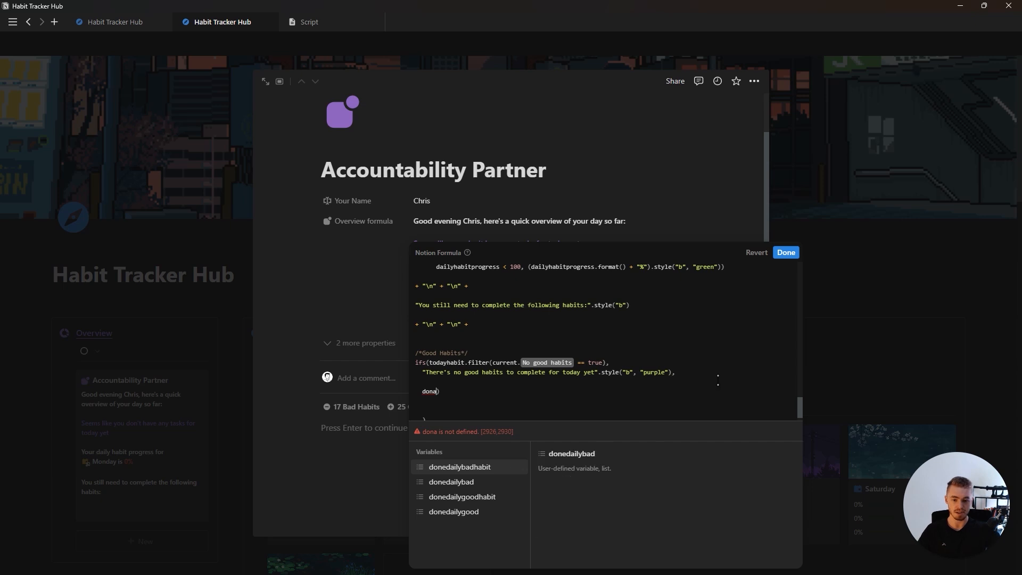
key(Return)
text(==)
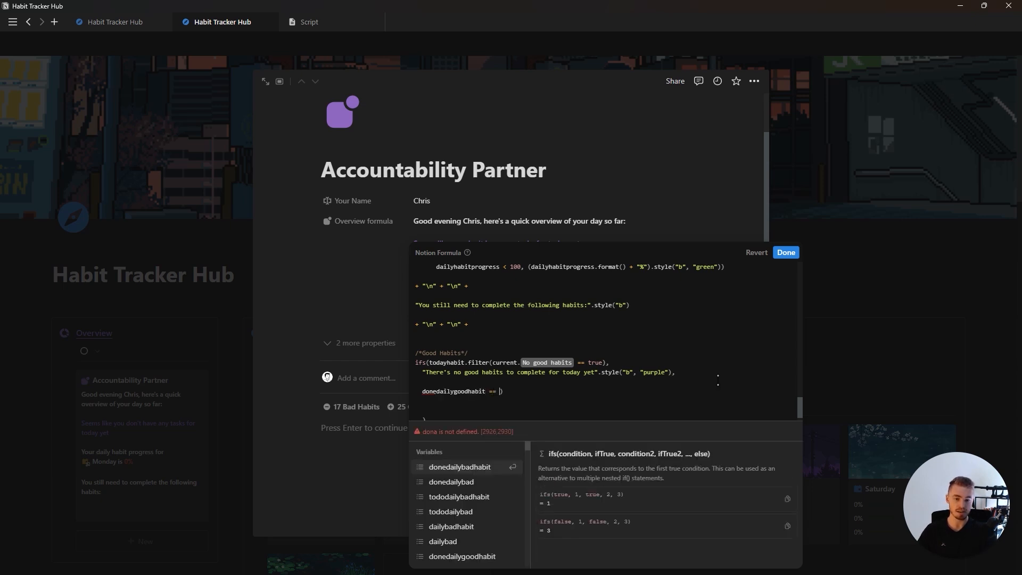
text( dailygoodhabit)
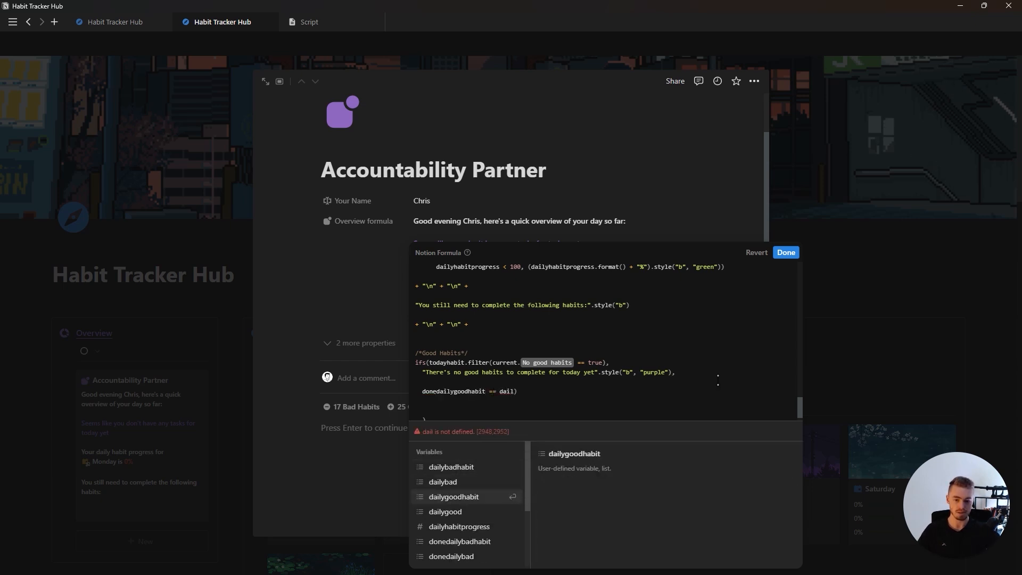
text(,)
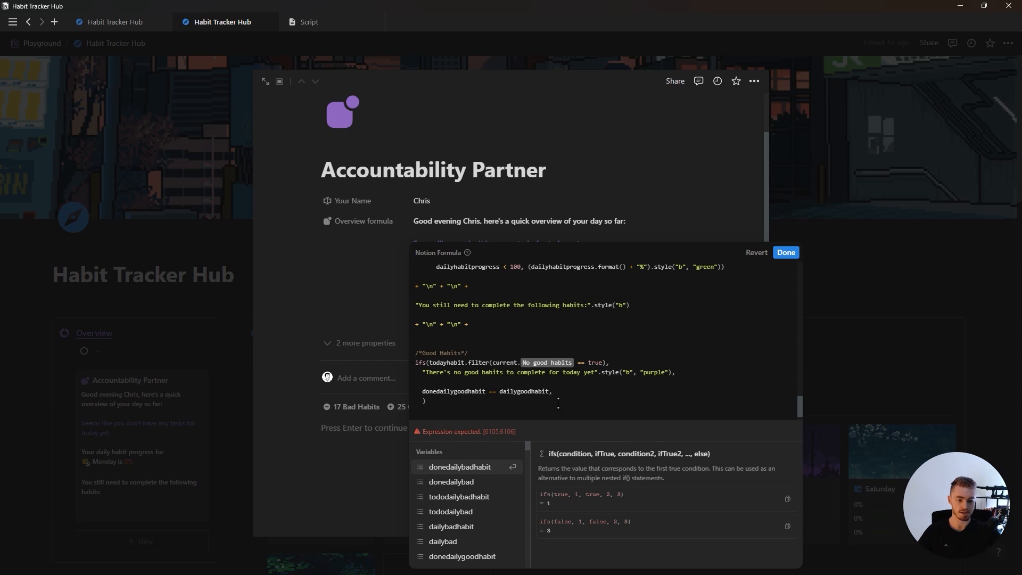
Set that condition's result to "Good job! You're slowly becoming the person you know you could be" styled with "b" and "green", followed by a comma
text("Good job)
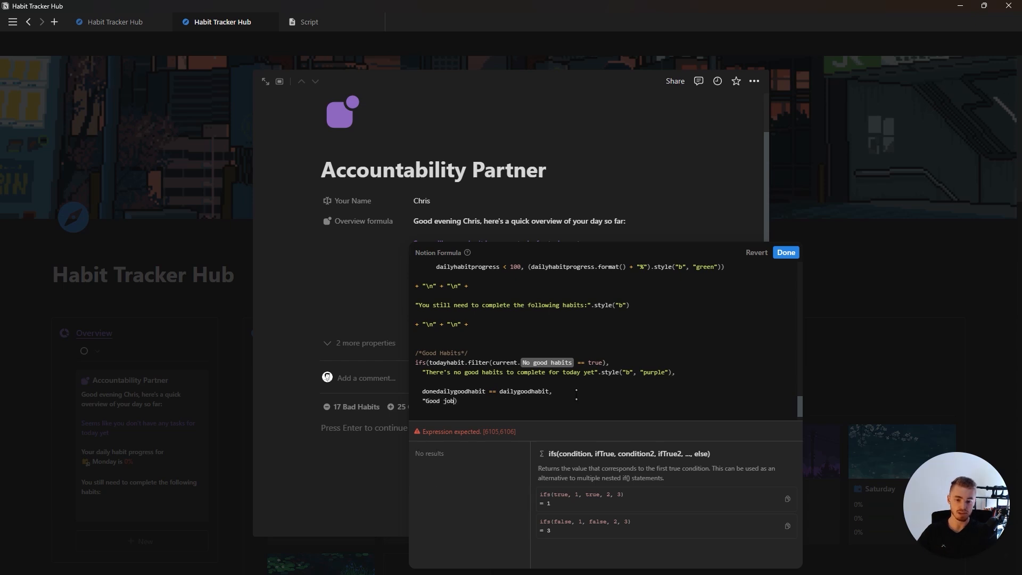
text(! You're slowly becomi)
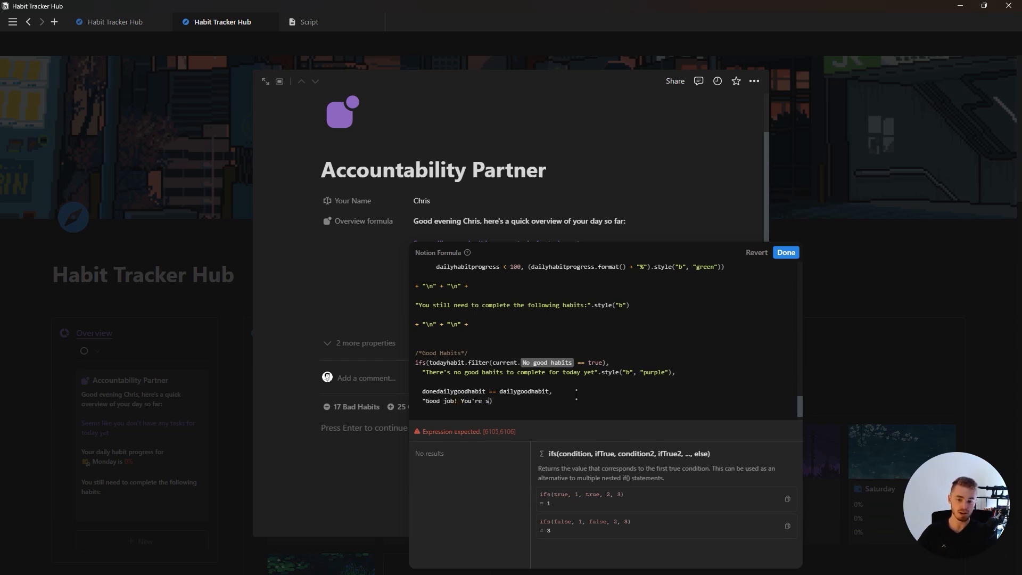
text(ng the person you know you could be".st)
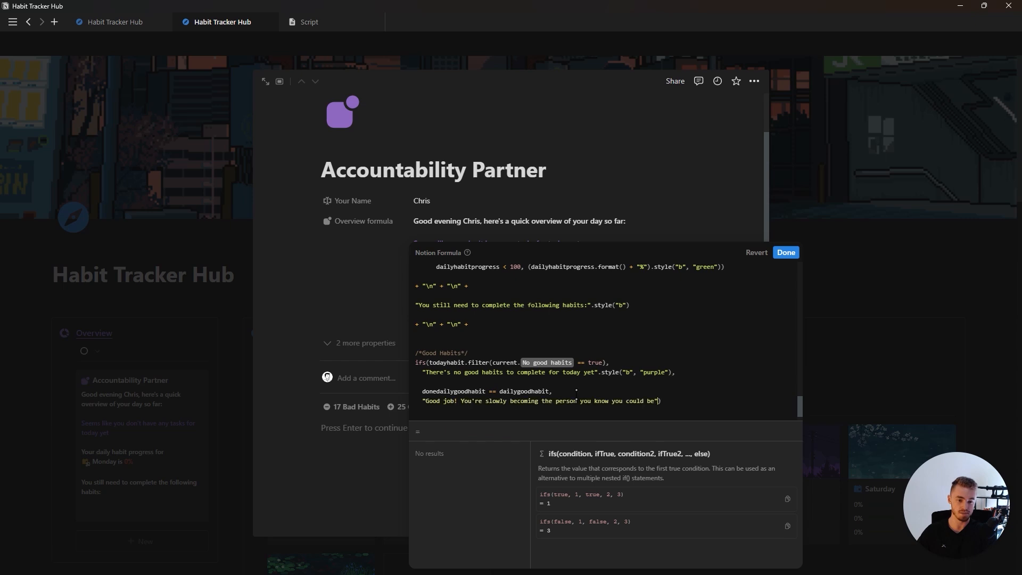
key(Return)
text("b", "green")
scroll(745, 368, down, 1)
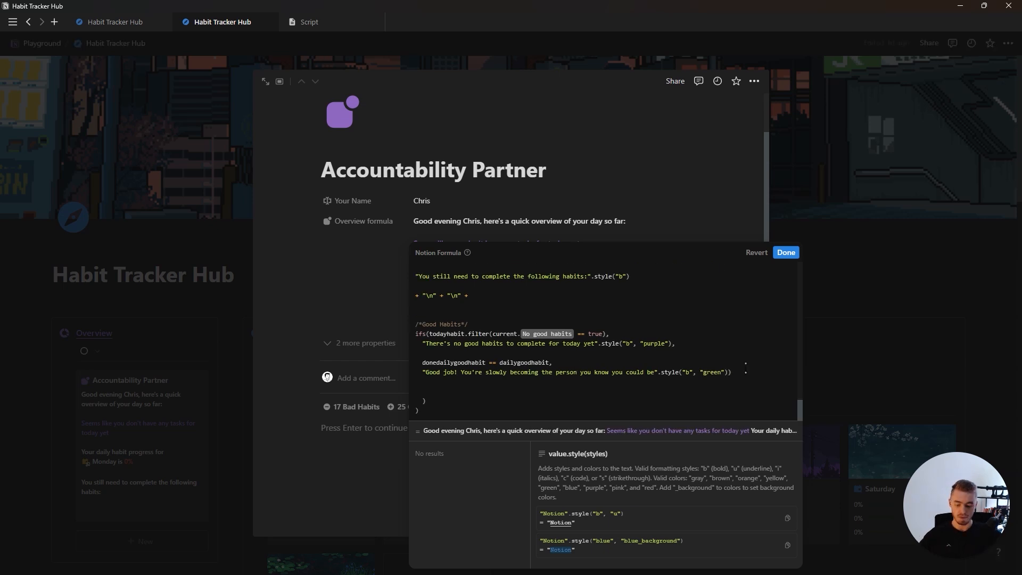
text(),)
key(Return)
scroll(511, 384, down, 1)
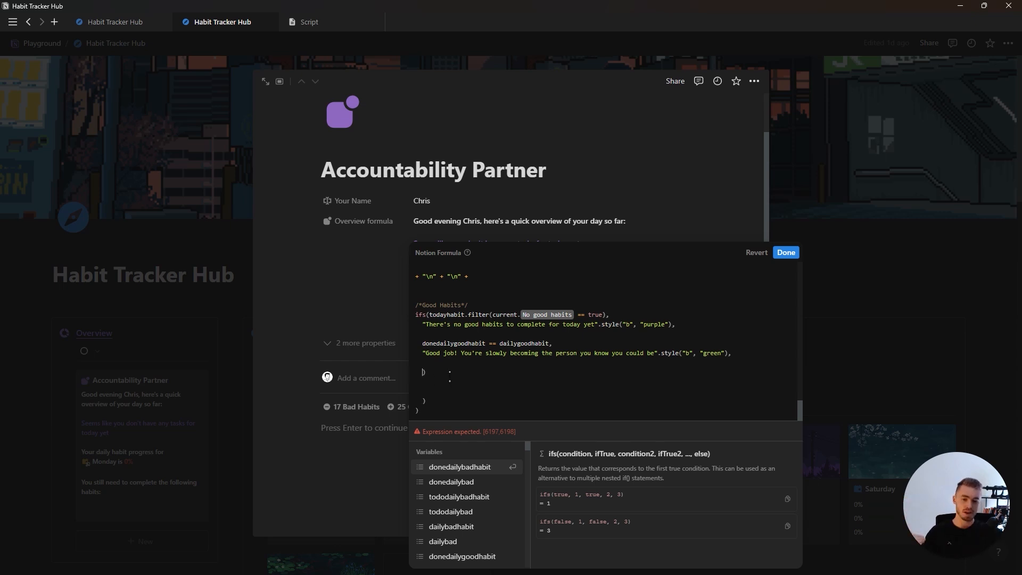
Copy the To-do output block from the tasks section into the Good Habits ifs function as its final result
scroll(449, 376, up, 5)
drag(542, 394, 423, 323)
key(ctrl+c)
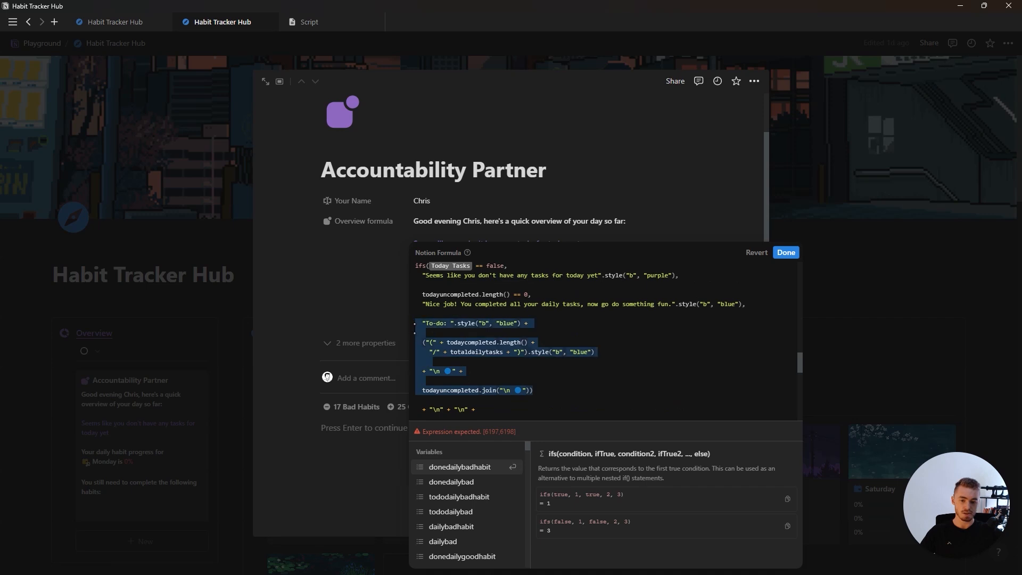
scroll(467, 365, down, 5)
click(424, 367)
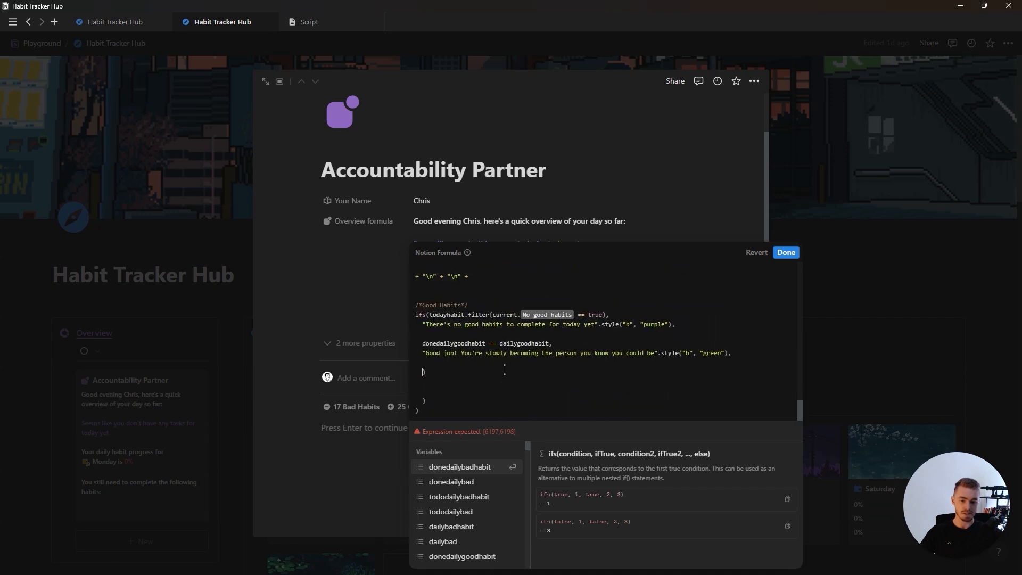
key(ctrl+v)
key(BackSpace)
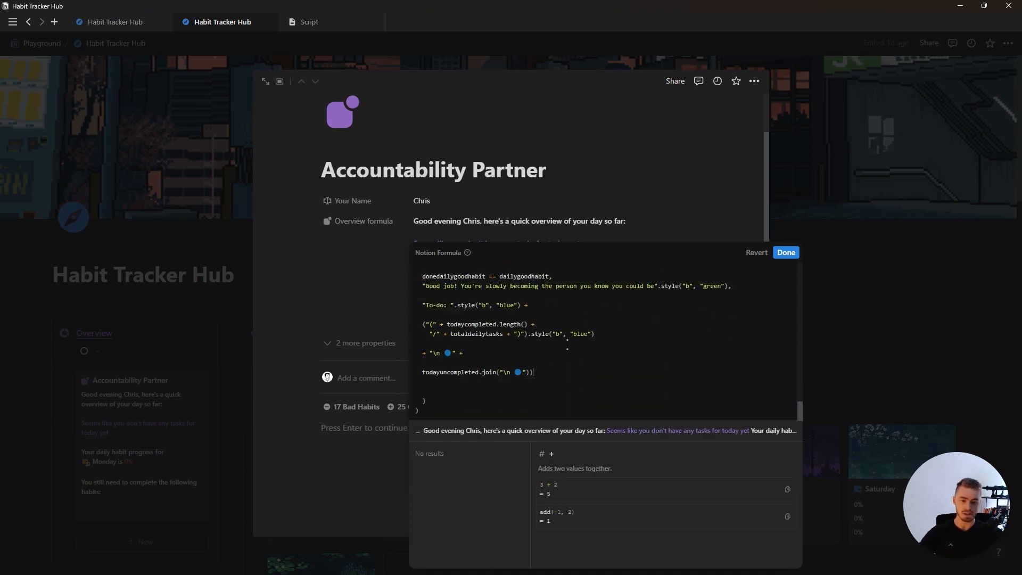
Change both style colors in the copied To-do block from "blue" to "green"
double_click(582, 333)
text(green)
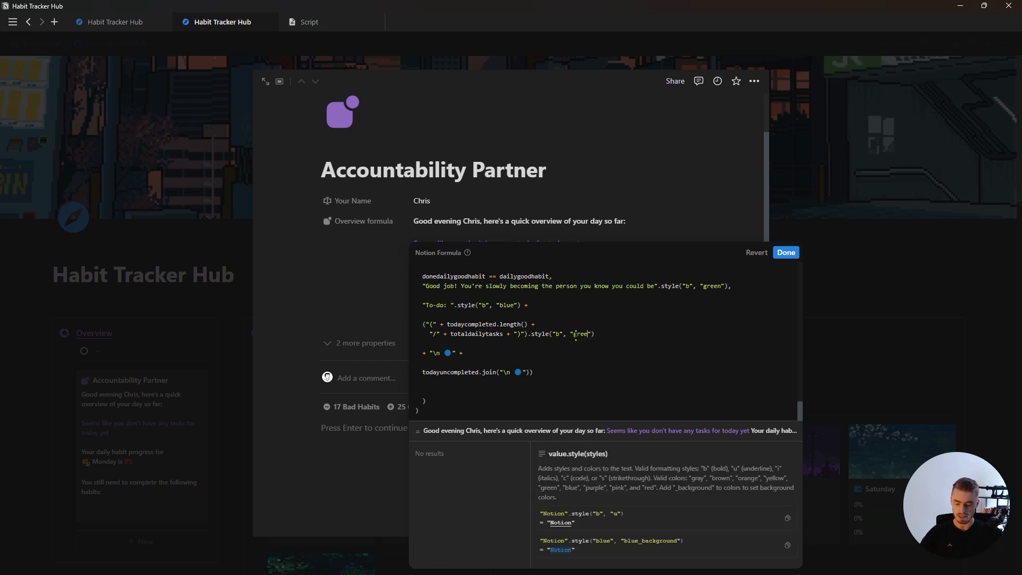
double_click(506, 305)
text(green)
Replace the blue circle emojis in the copied block's line break and join strings with green circles
click(497, 353)
key(Left)
key(Left)
key(Left)
key(BackSpace)
key(super+period)
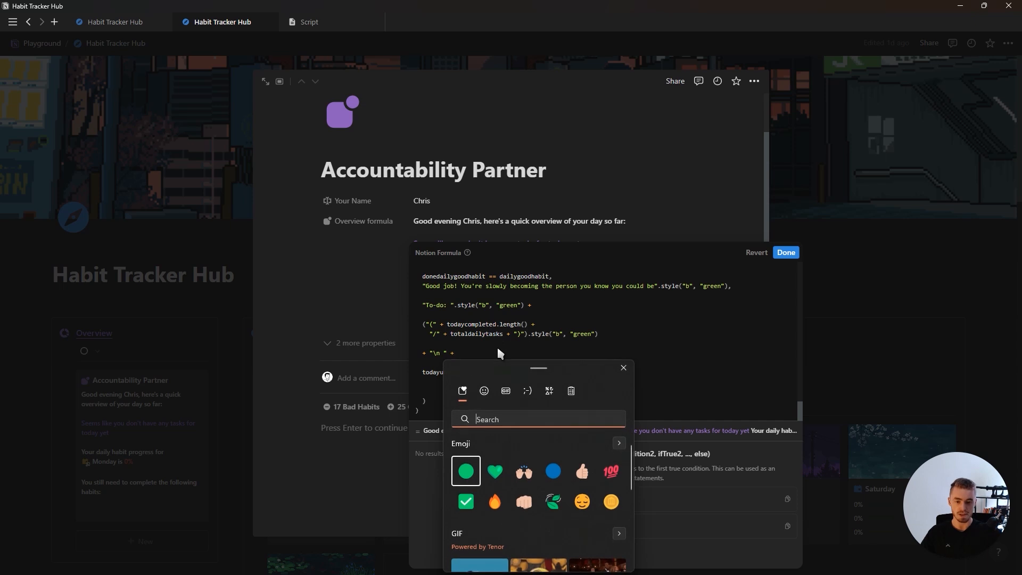
click(465, 470)
Change the copied block's To-do label to "Good Habits" and insert a blank line above it
drag(442, 305, 428, 305)
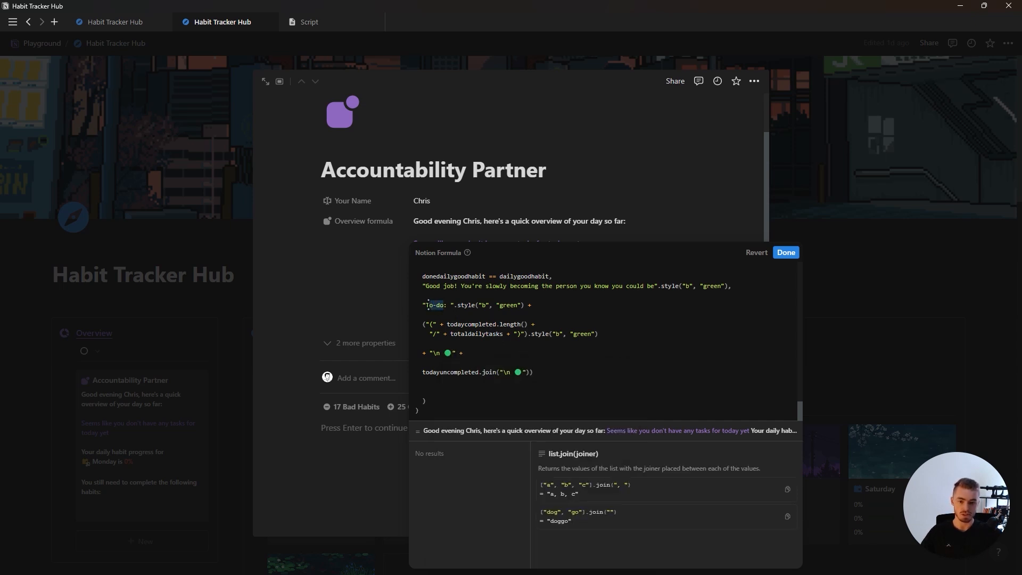
text(Good Habits)
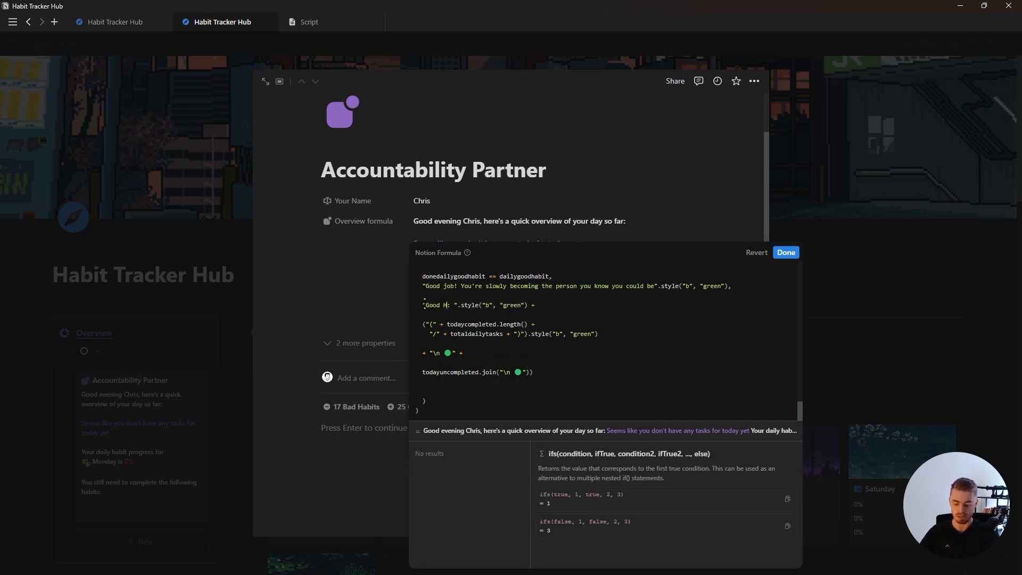
key(Home)
key(Return)
Replace the counter's variables with donedailygoodhabit before .length() and dailygoodhabit after the slash
drag(447, 324, 493, 324)
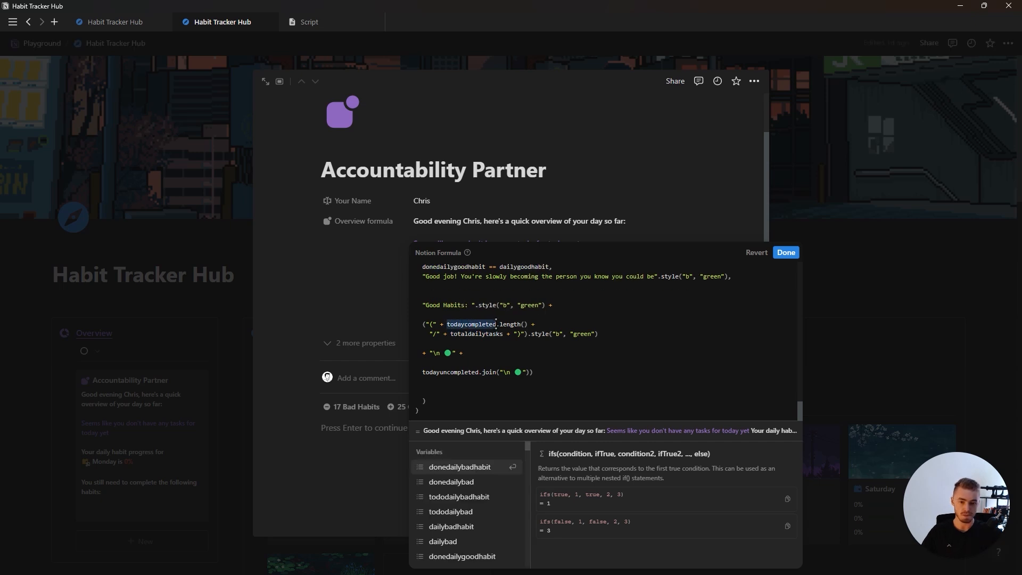
key(BackSpace)
text(donedail)
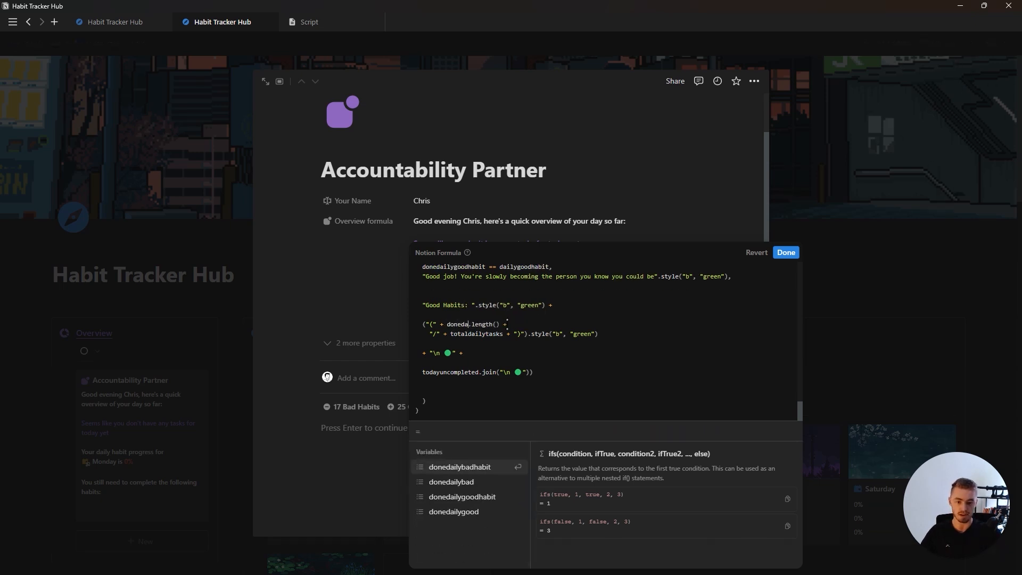
click(462, 497)
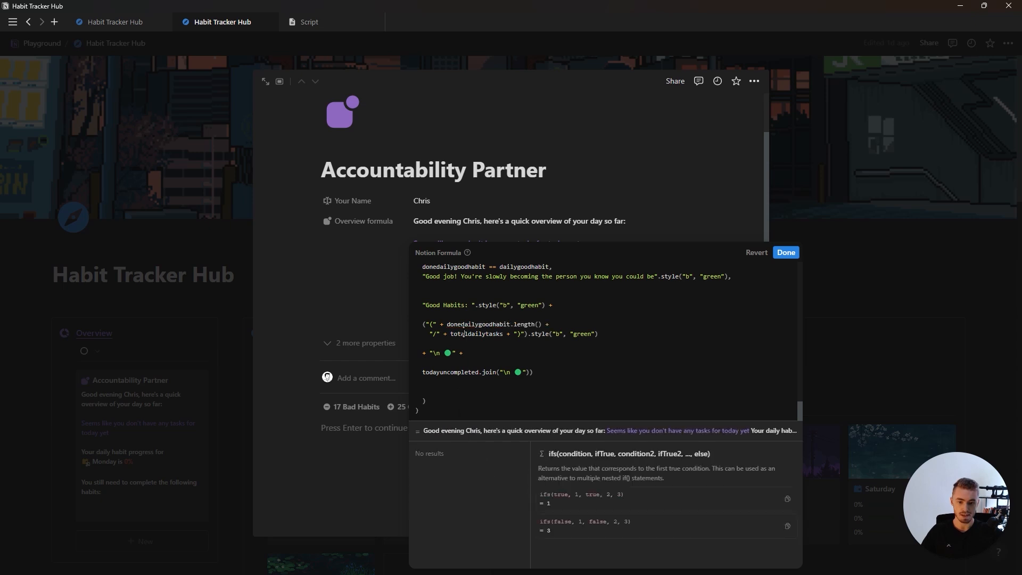
double_click(463, 334)
text(dailygoodhabit)
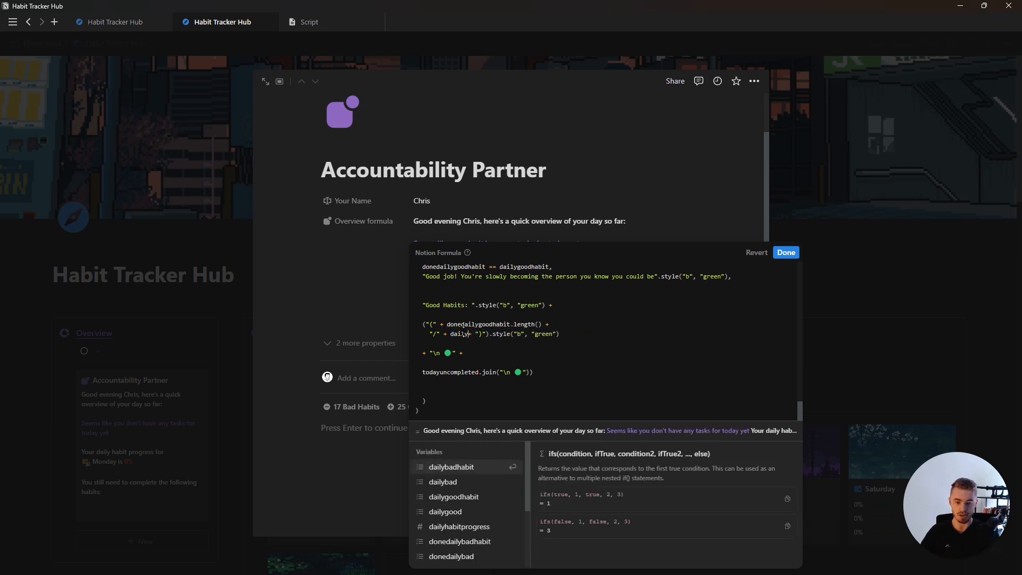
Replace todayuncompleted in the Good Habits join expression with tododailygoodhabit
double_click(454, 372)
text(todo)
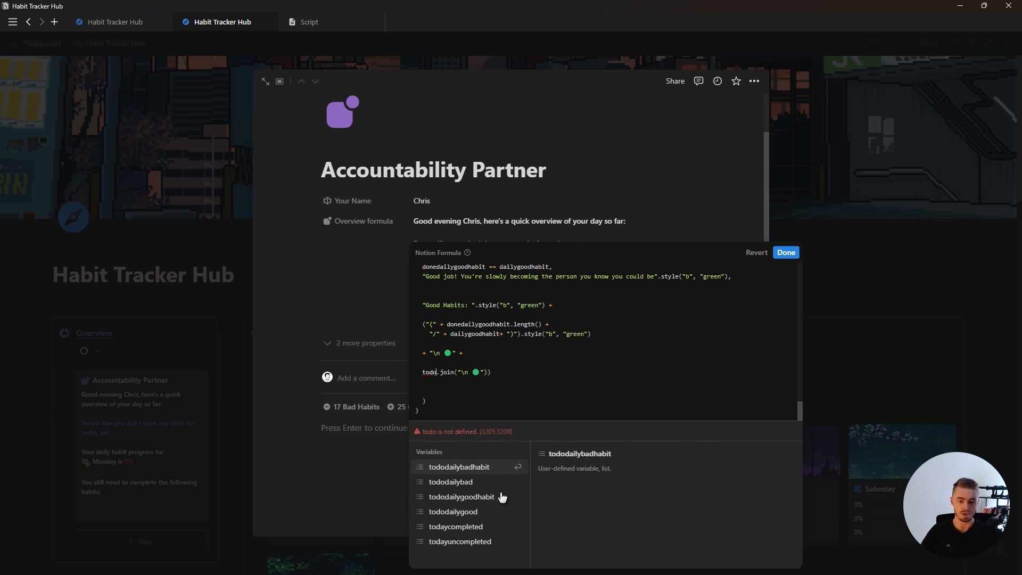
click(488, 496)
Put the tododailygoodhabit join on the emoji's line, append + "\n" + "\n" + below it, and add a /*Bad Habits*/ comment
drag(470, 325, 415, 325)
key(ctrl+c)
scroll(600, 367, down, 3)
click(602, 372)
key(Return)
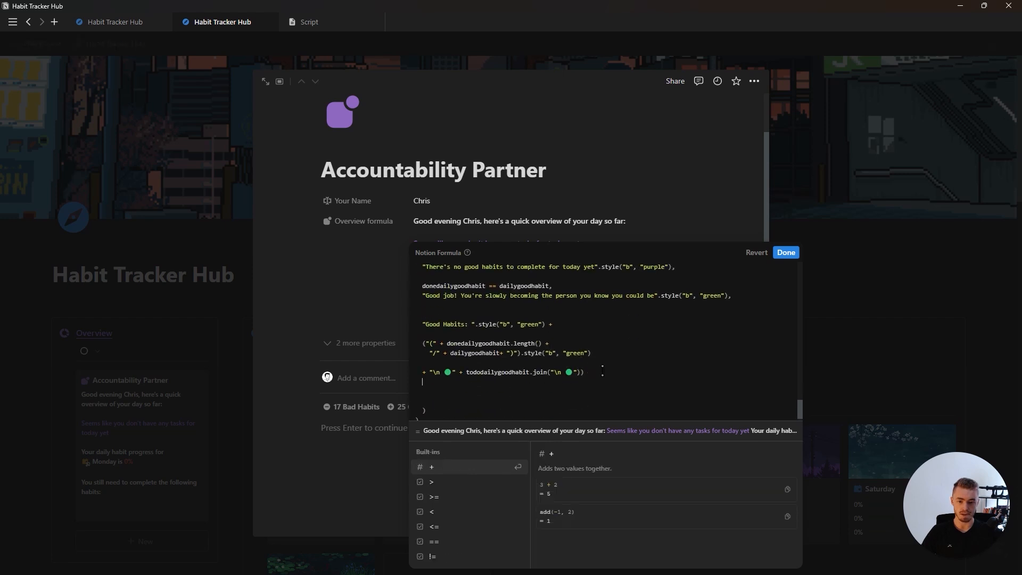
key(ctrl+v)
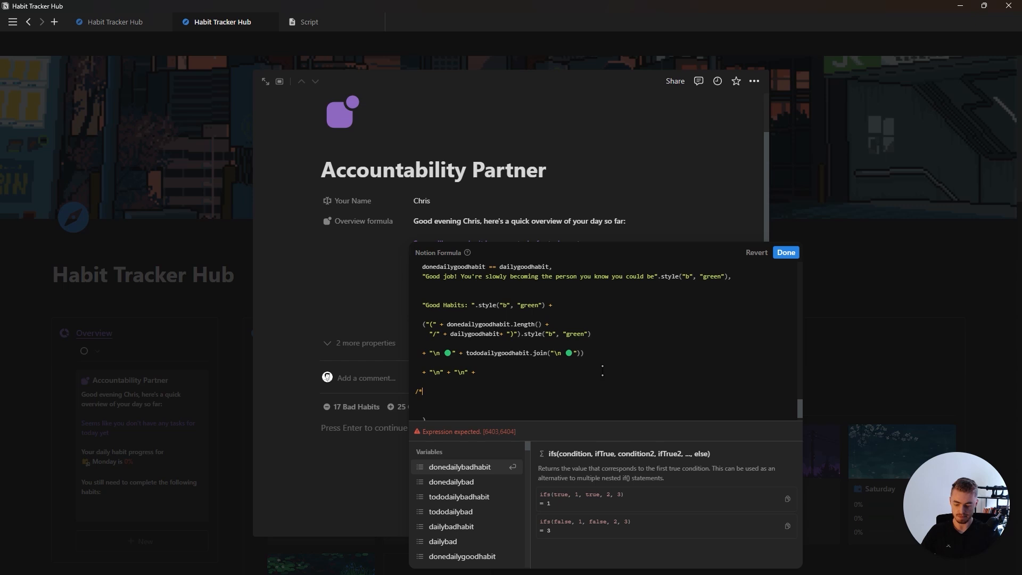
Duplicate the whole Good Habits ifs block below the Bad Habits comment
scroll(579, 367, up, 1)
drag(600, 388, 416, 272)
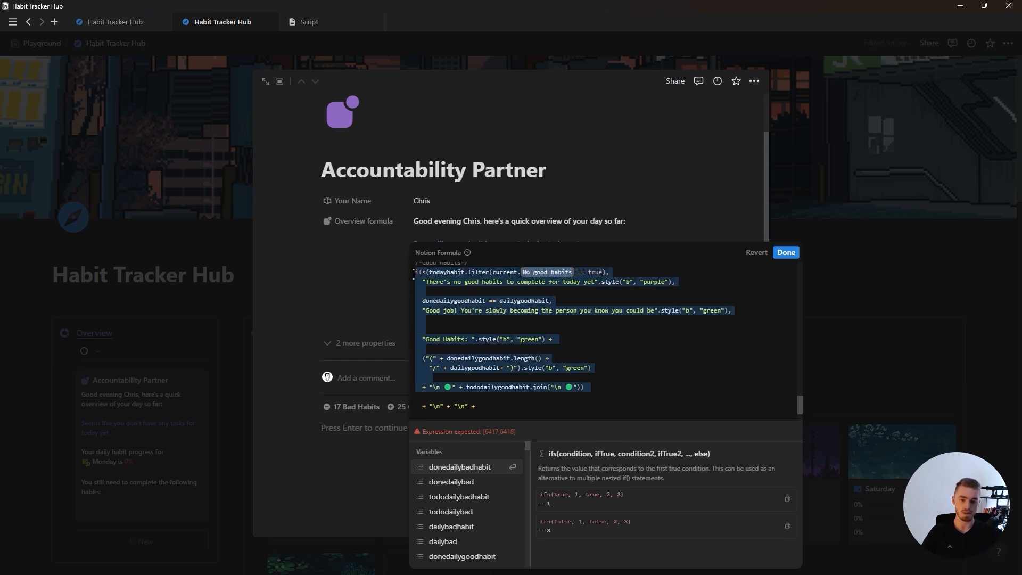
scroll(467, 368, down, 1)
key(ctrl+c)
click(466, 367)
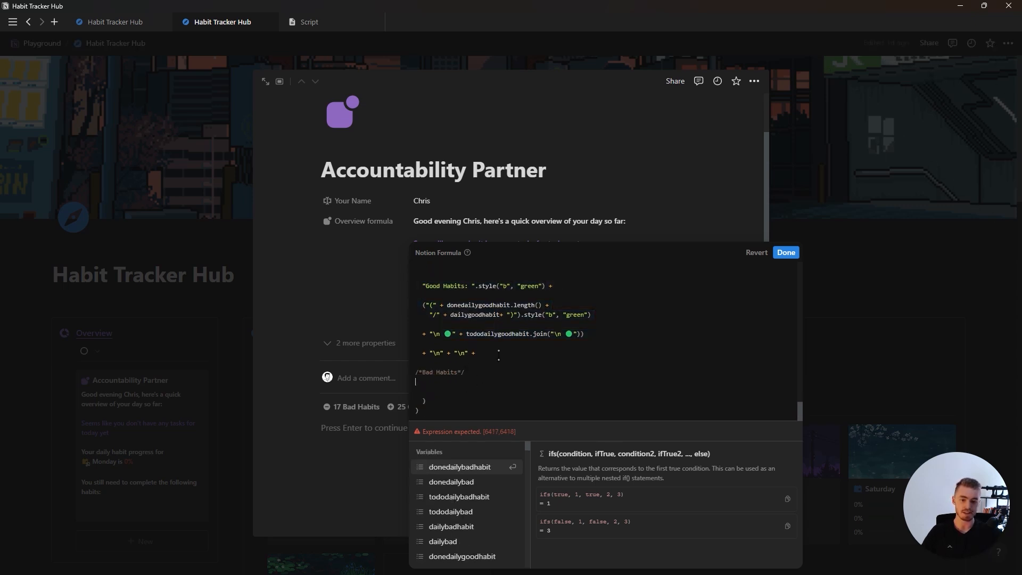
key(ctrl+v)
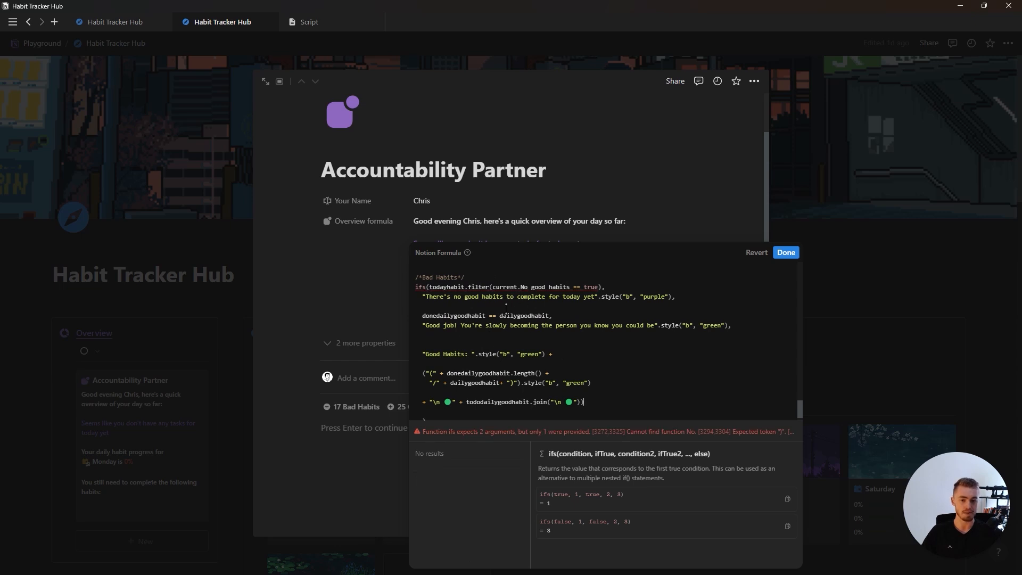
Replace the No good habits reference in the duplicated block's filter with the No bad habits property
drag(521, 287, 569, 287)
key(BackSpace)
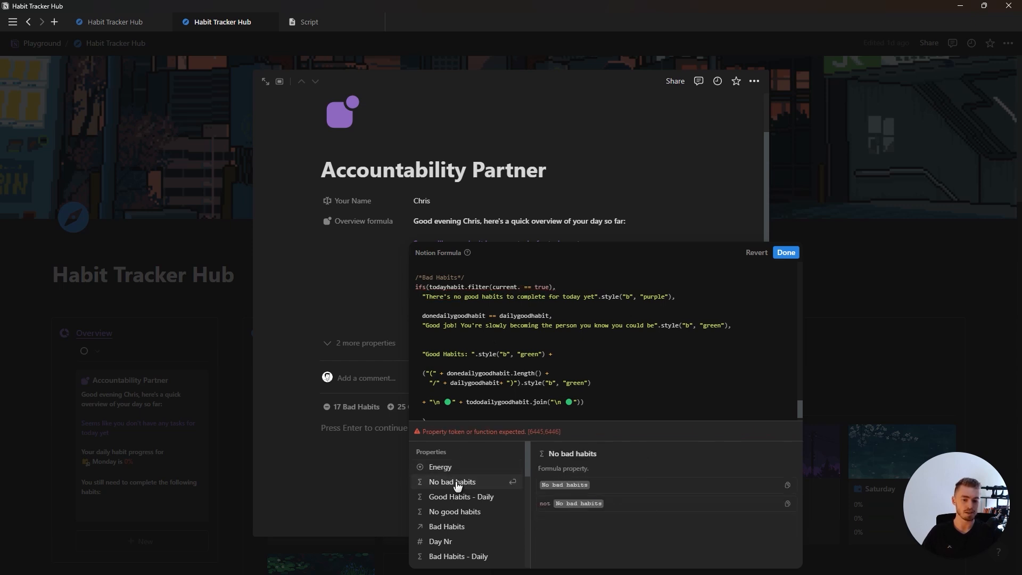
click(459, 483)
Change the first message under Bad Habits to "There's no bad habits for you to overcome today yet"
drag(426, 296, 593, 298)
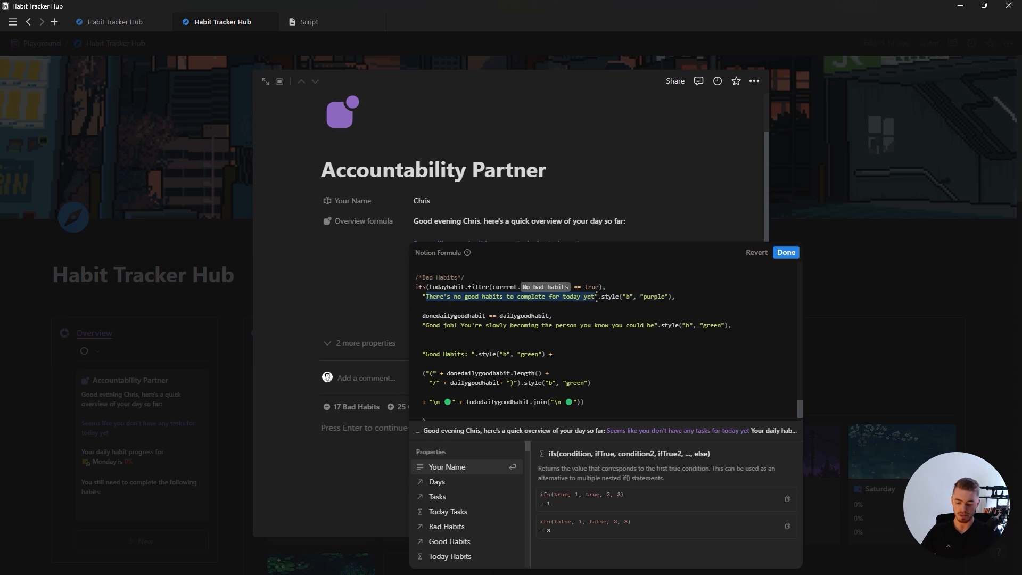
text(Th)
text(ere's no bad habits f)
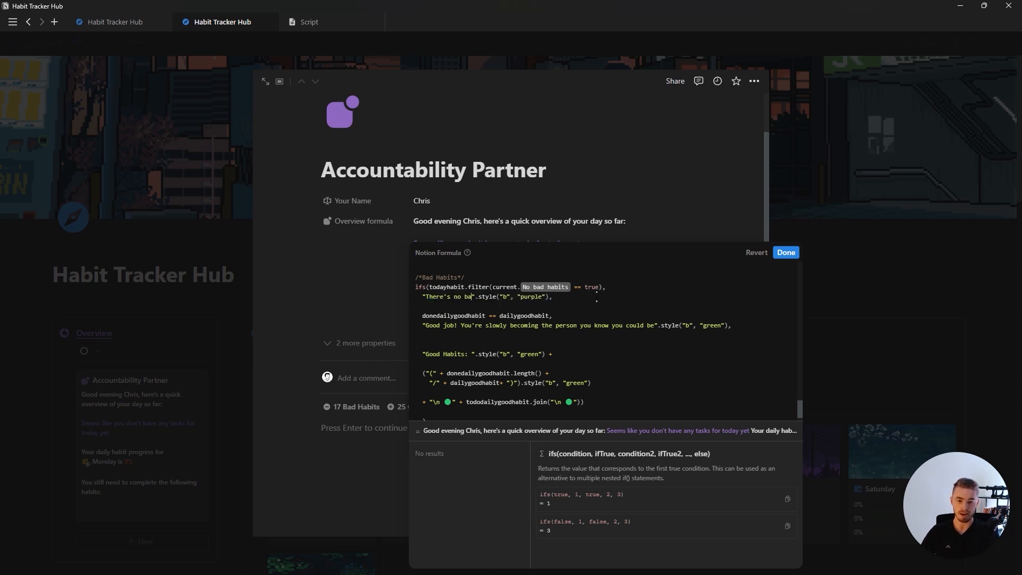
text(or you to overc)
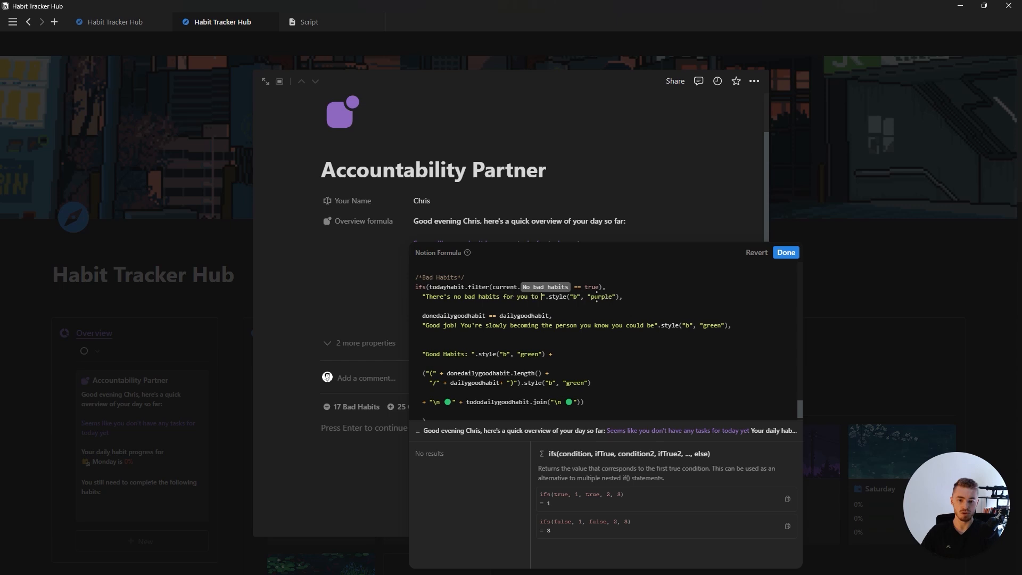
text(ome today yet)
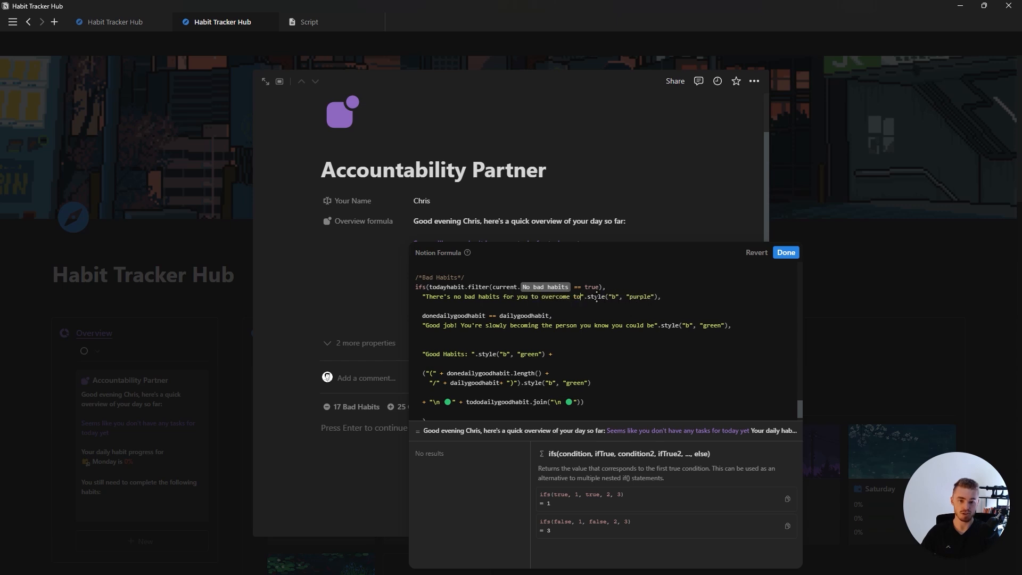
Change the second condition under Bad Habits to donedailybadhabit == dailybadhabit
key(Down)
key(Down)
drag(454, 315, 527, 316)
text(bad)
text(bad)
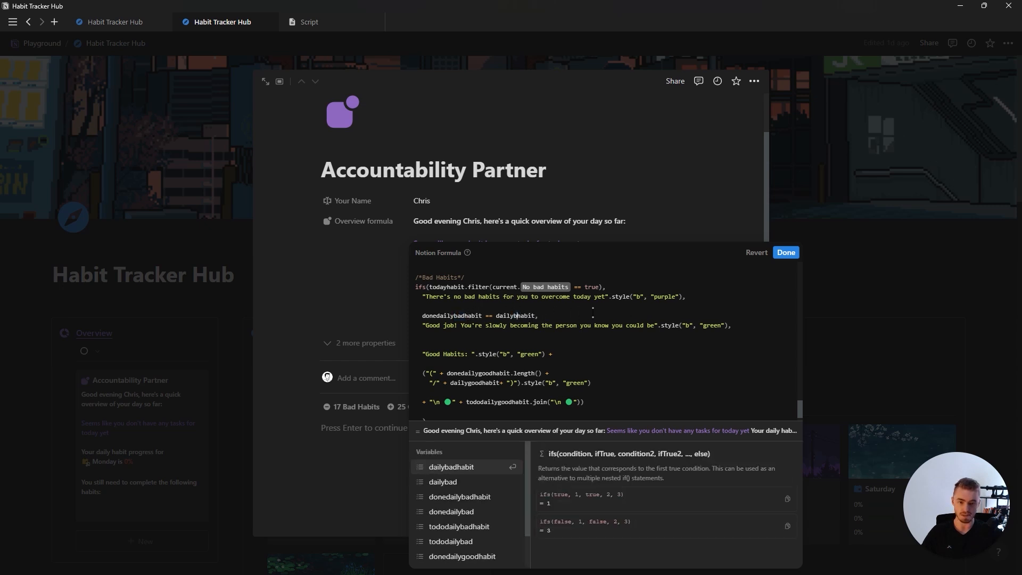
click(592, 315)
Change the second message under Bad Habits to "Nice job! Looks like you're stronger than your bad habits"
drag(425, 325, 652, 326)
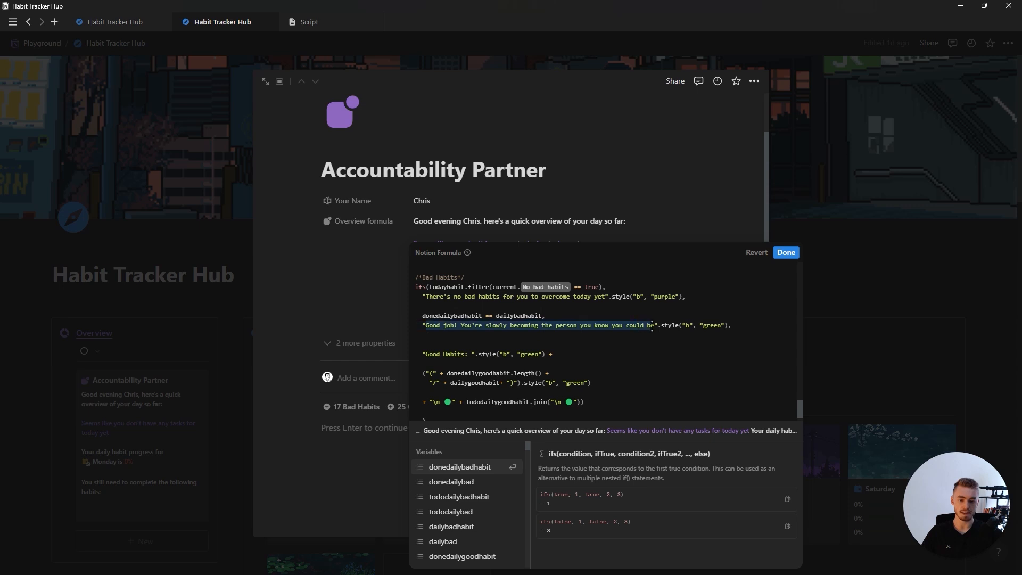
text(Ni)
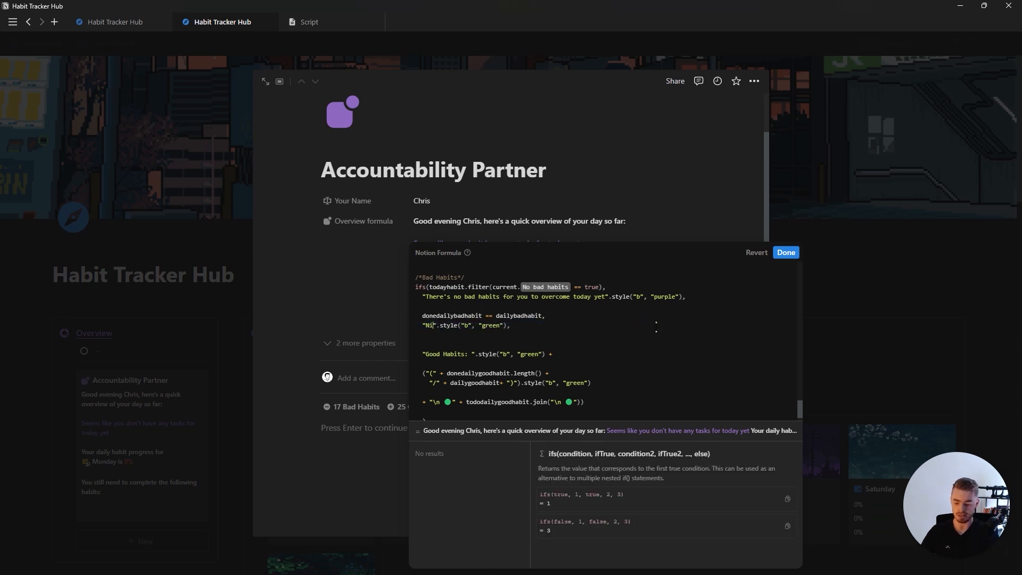
text(ce job! Looks like )
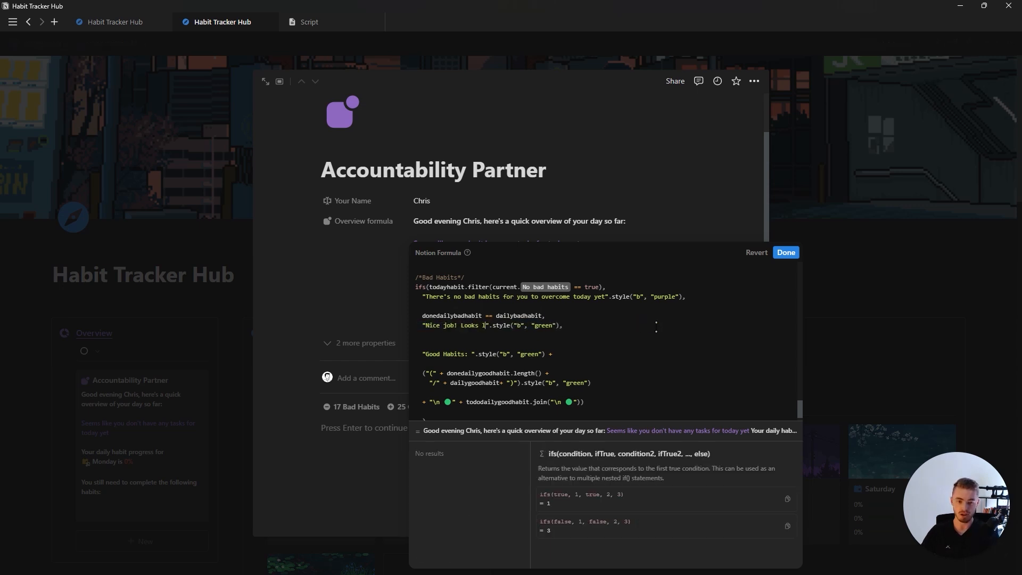
text(you're stronger)
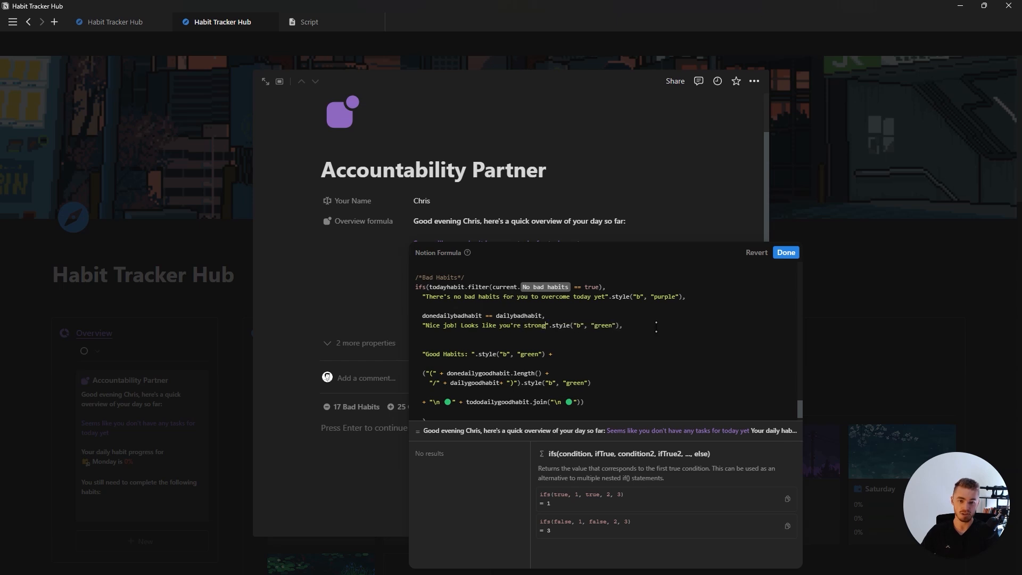
text( than your bad hab)
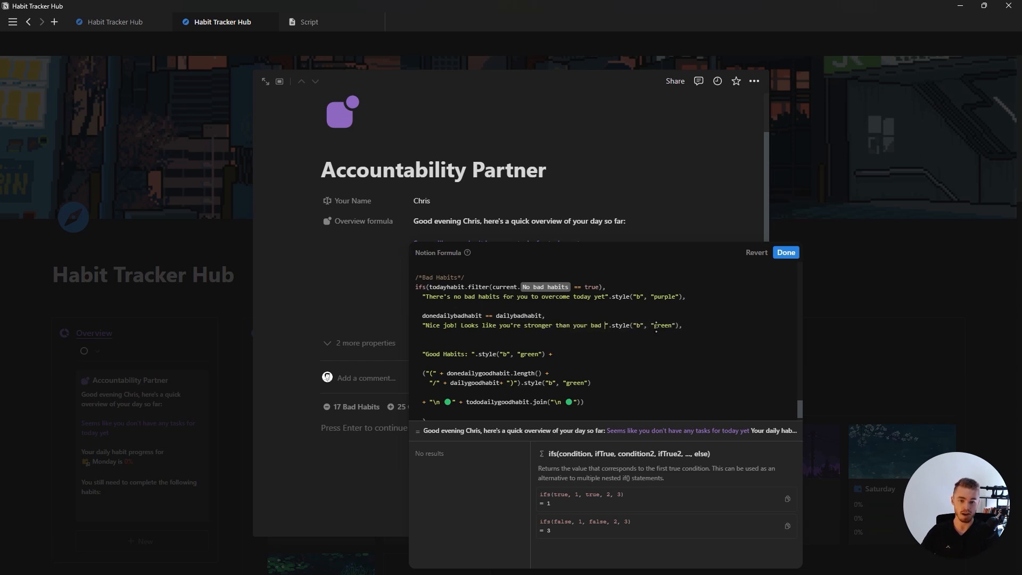
text(its)
Rename the duplicated Good Habits label to "Bad Habits: " and set the style colour of the label and its count to red
scroll(456, 330, down, 1)
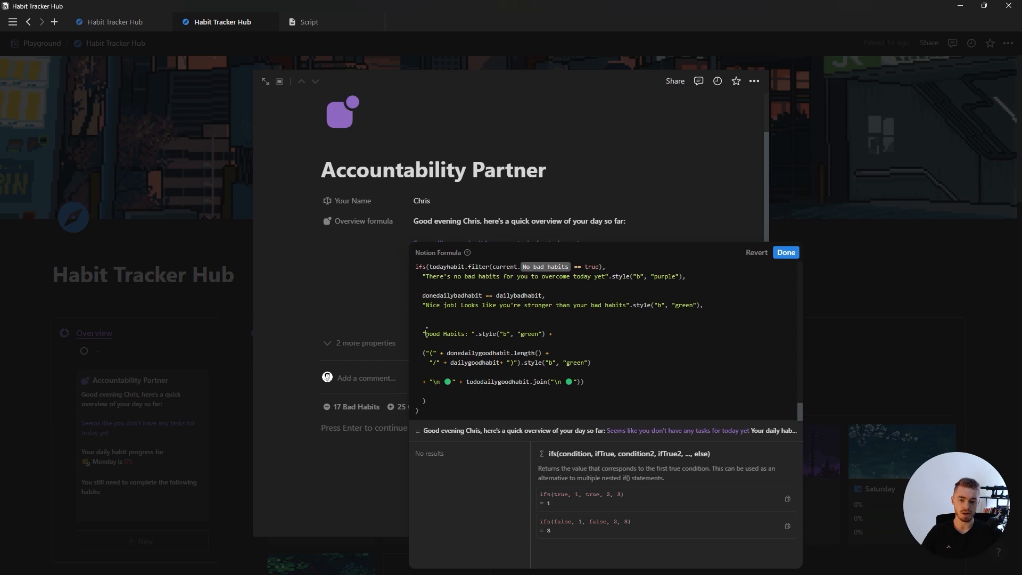
key(ctrl+shift+Right)
key(Delete)
text(Bad)
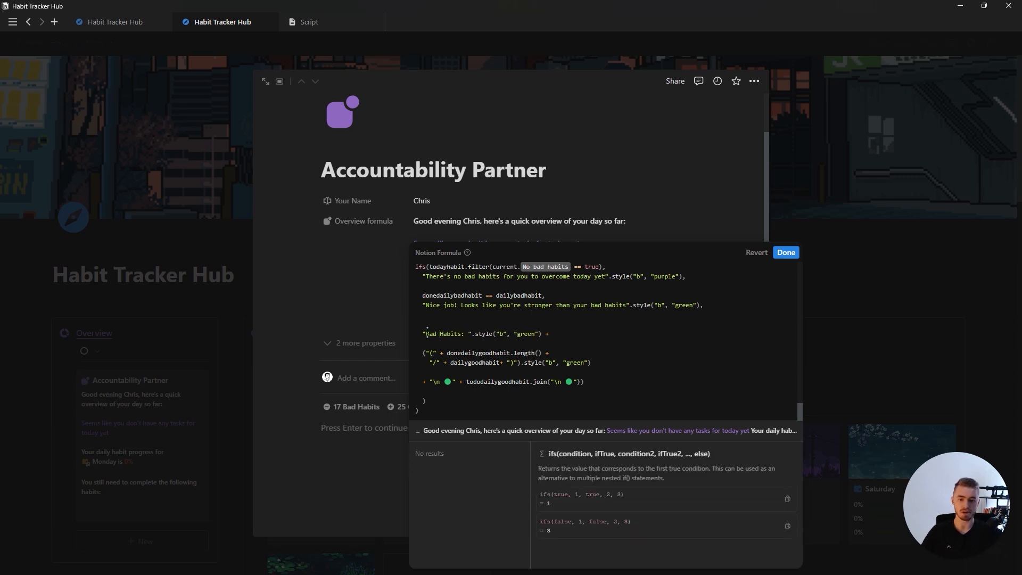
double_click(524, 334)
key(BackSpace)
text(red)
double_click(574, 363)
Replace the green circle emojis in the Bad Habits list output with red circles
click(451, 382)
key(BackSpace)
key(super+period)
click(466, 274)
click(623, 171)
Replace the good-habit variables in the Bad Habits count and list with donedailybadhabit, dailybadhabit and tododailybadhabit
drag(479, 353, 513, 382)
text(badbad)
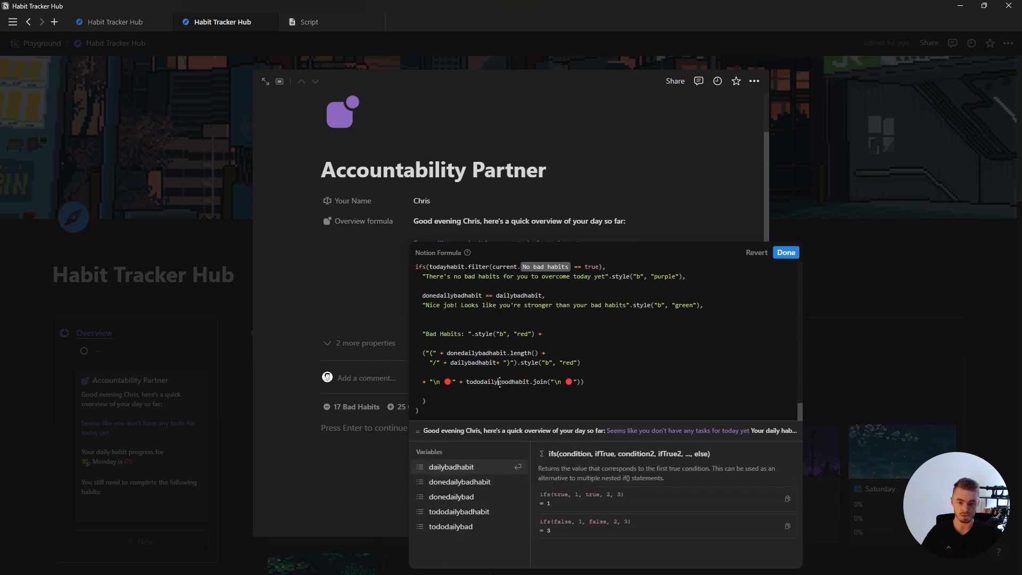
text(bad)
Append .length() to dailybadhabit and dailygoodhabit in the two habit counts and save the formula
click(495, 353)
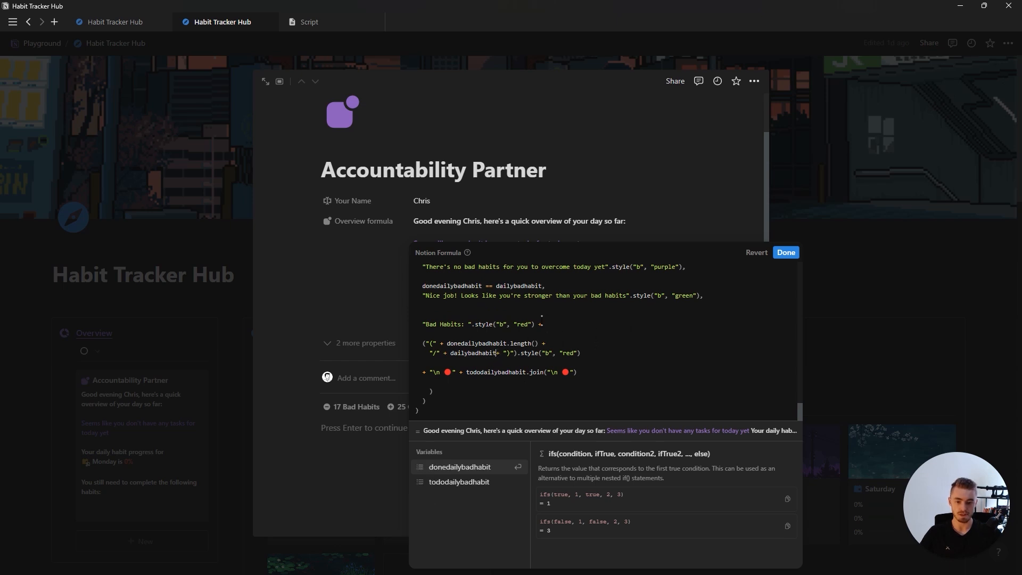
text(.le)
key(Return)
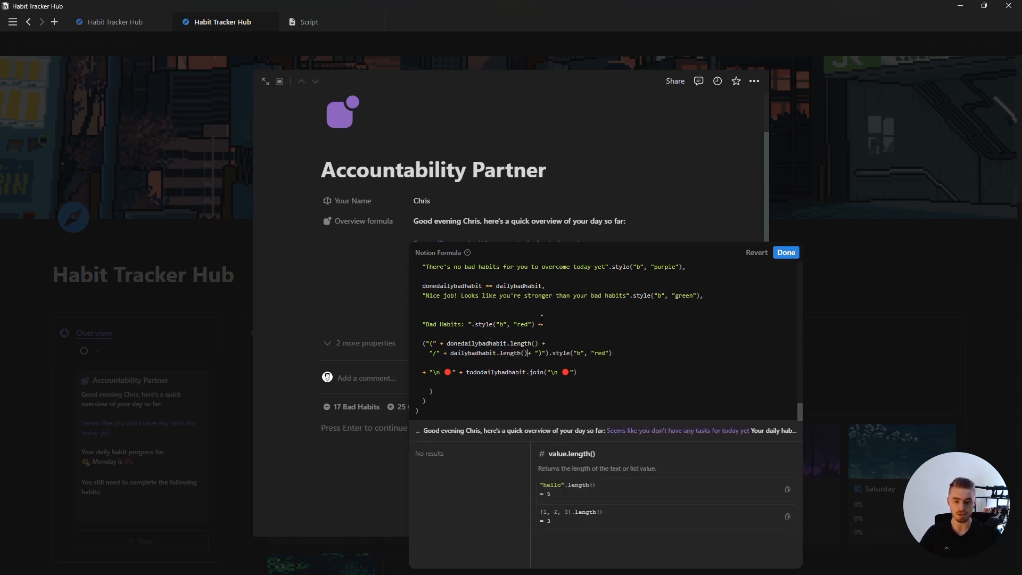
scroll(532, 328, up, 3)
click(498, 297)
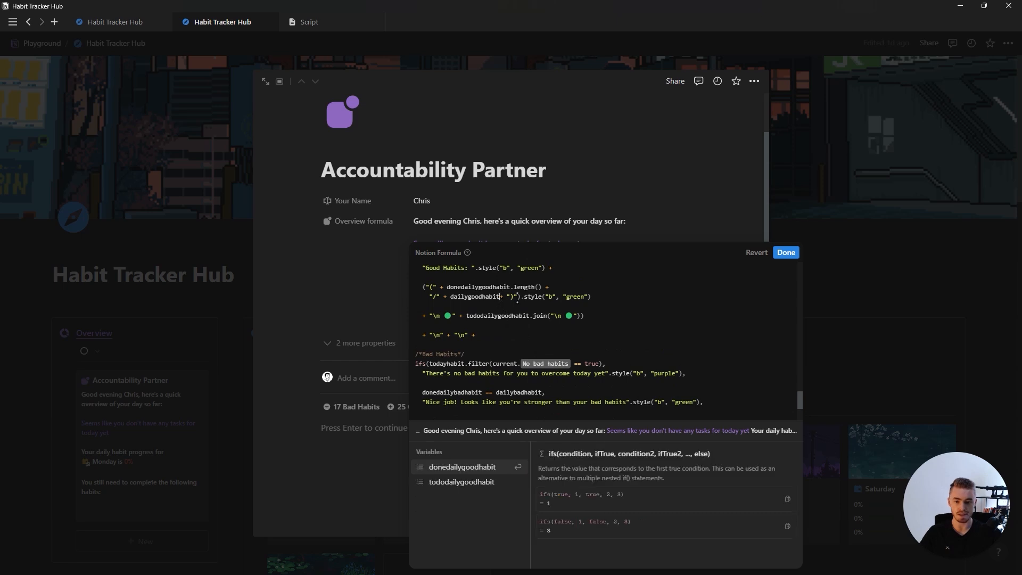
text(.len)
key(Return)
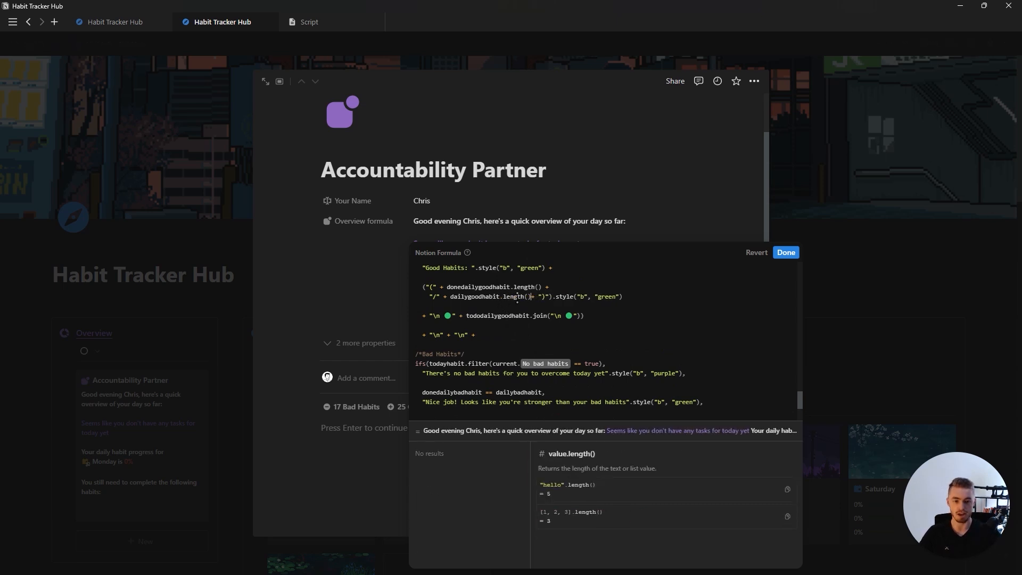
click(783, 254)
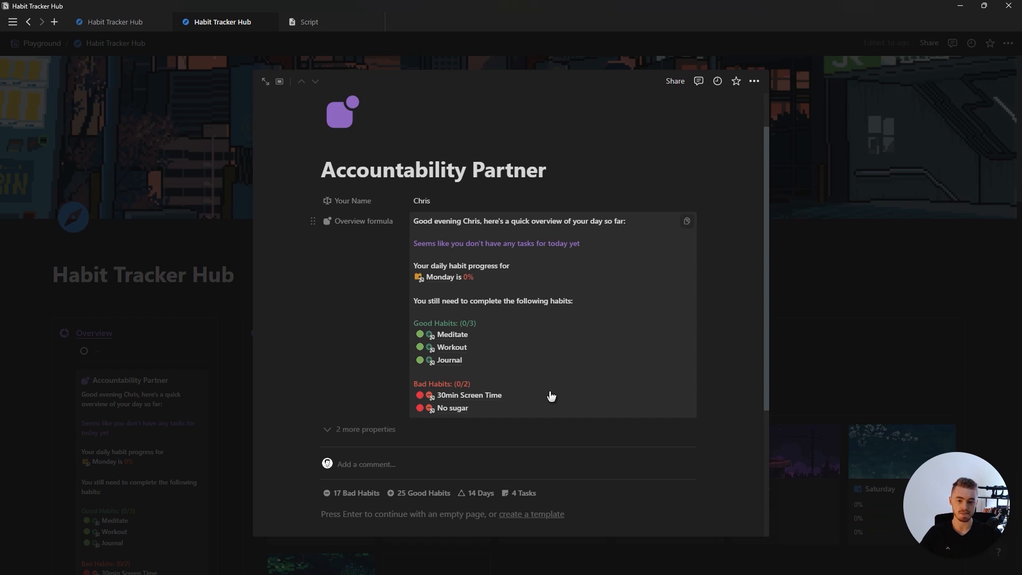
Open the Monday page from the Habit Tracker and test the overview by toggling Journal and checking off 30min Screen Time and No sugar
key(Escape)
scroll(339, 323, down, 4)
click(339, 280)
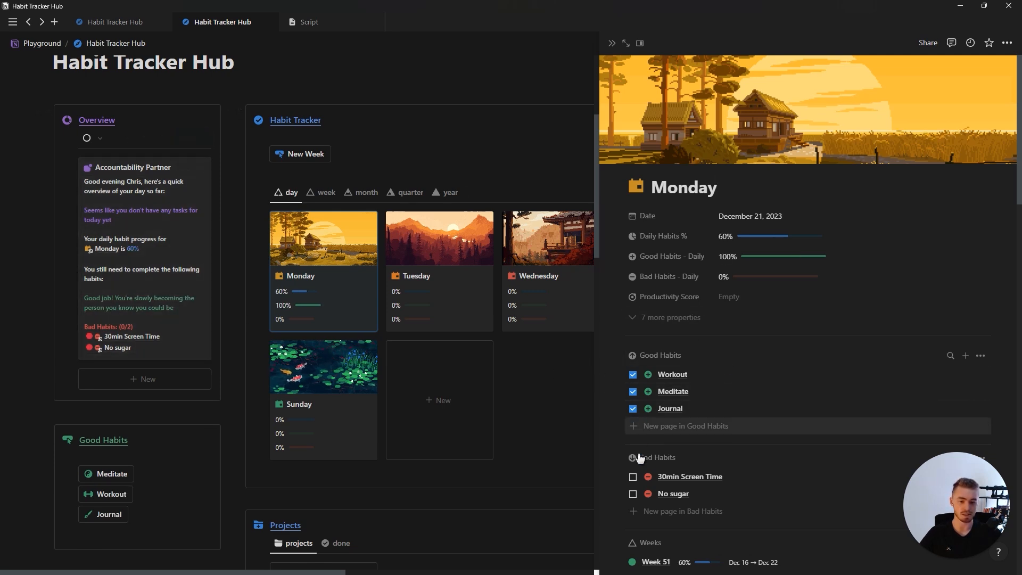
click(633, 410)
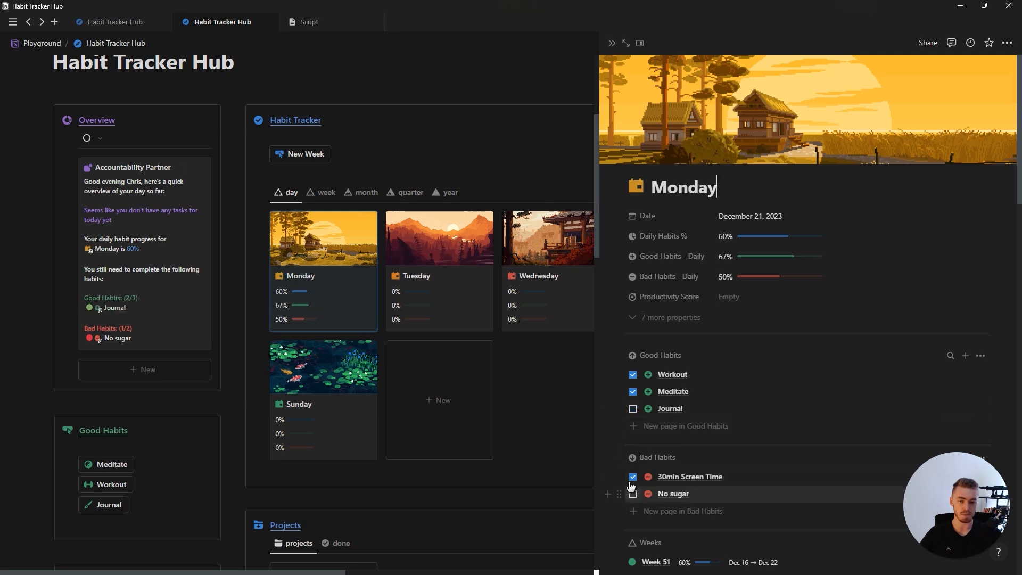
click(634, 495)
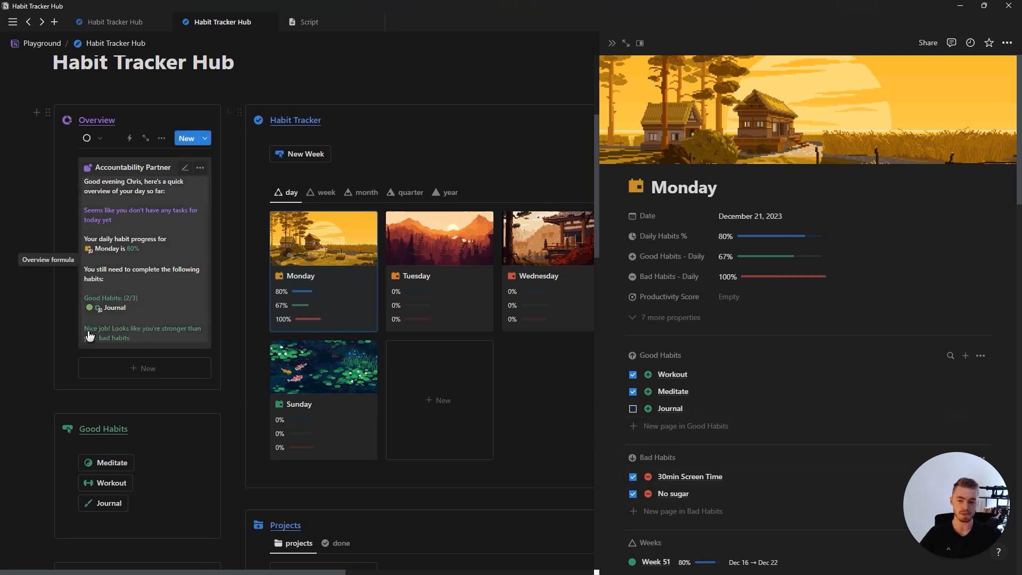
click(633, 408)
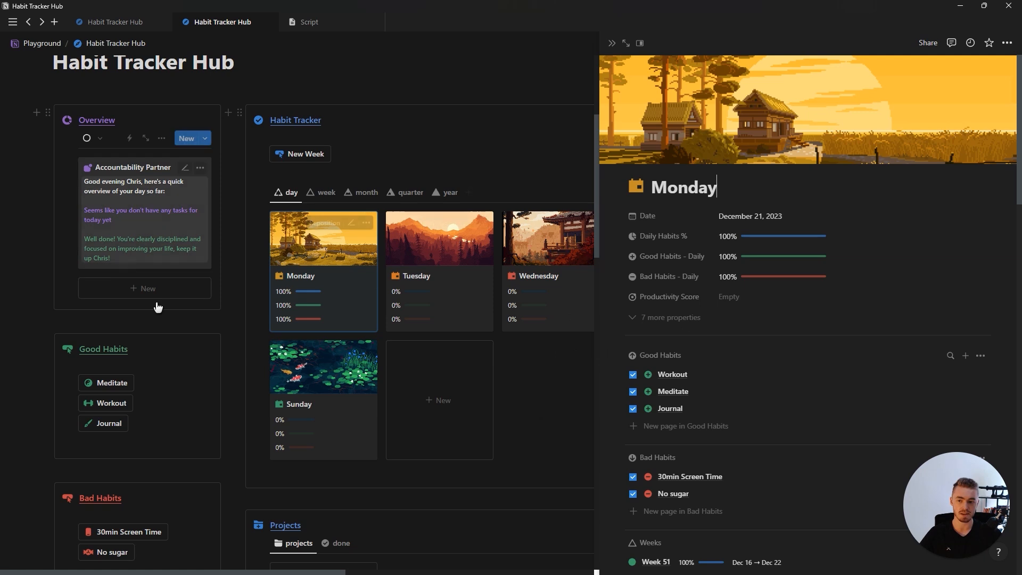